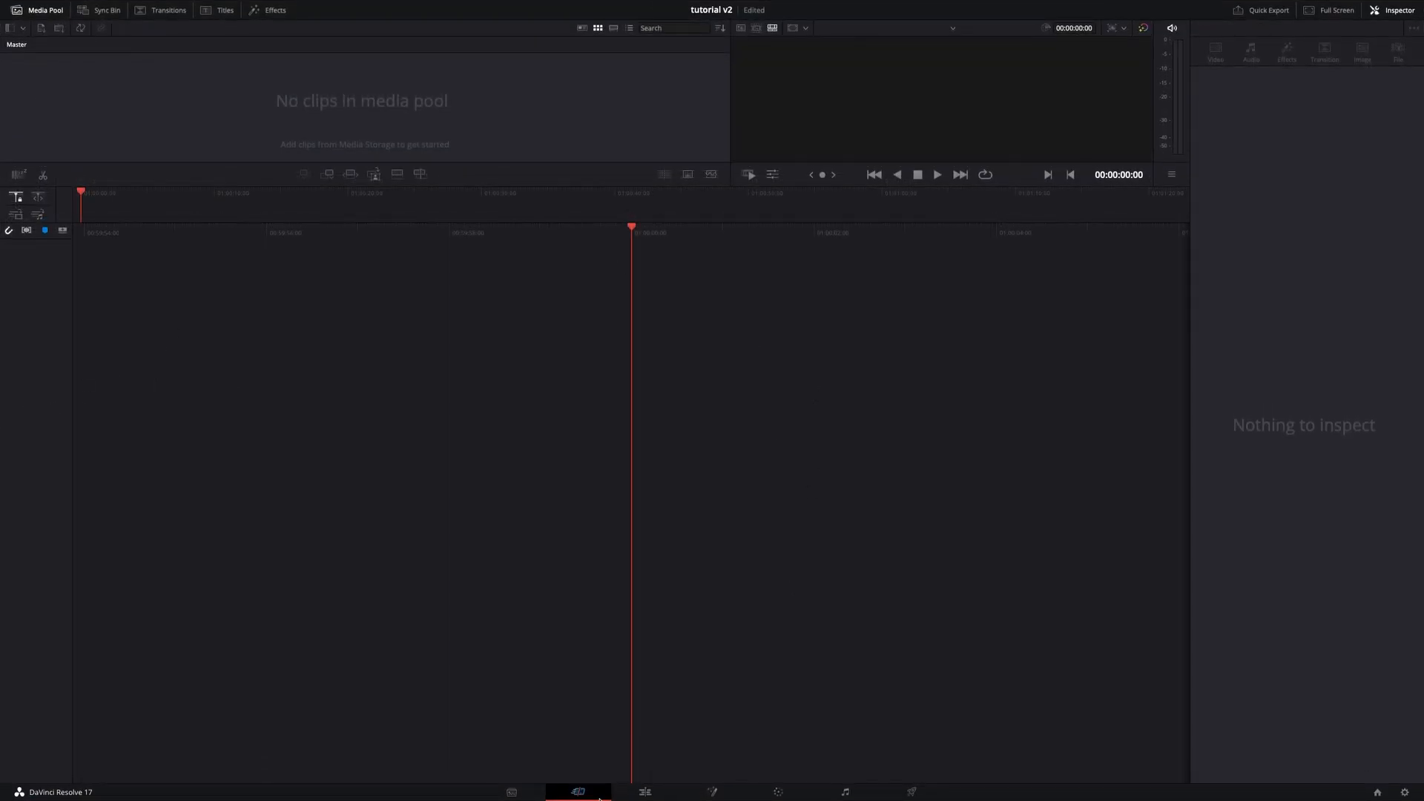
- Switch to the Edit page, show the Media Pool and Effects library, and enlarge the Effects library panel
left_click(642, 792)
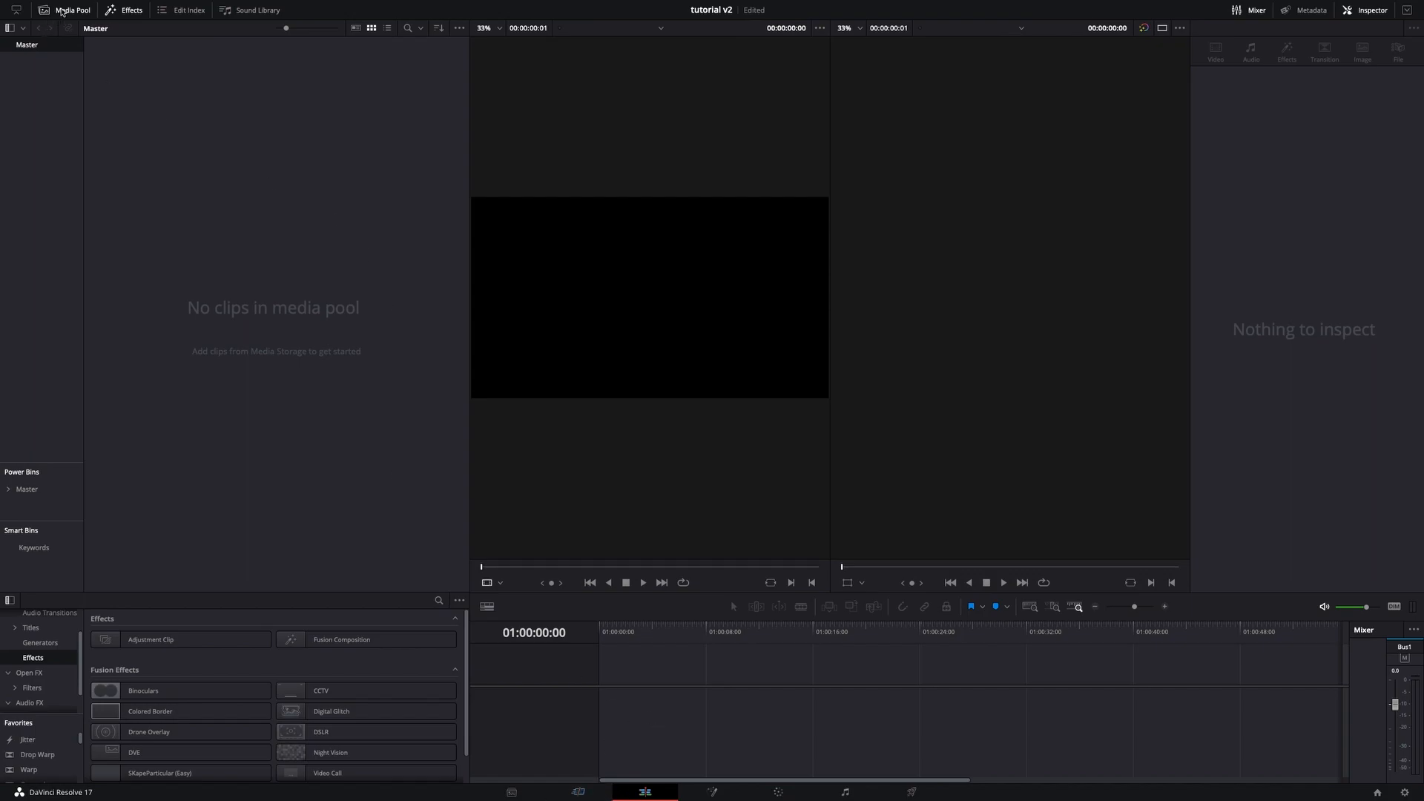
left_click(61, 13)
left_click(110, 14)
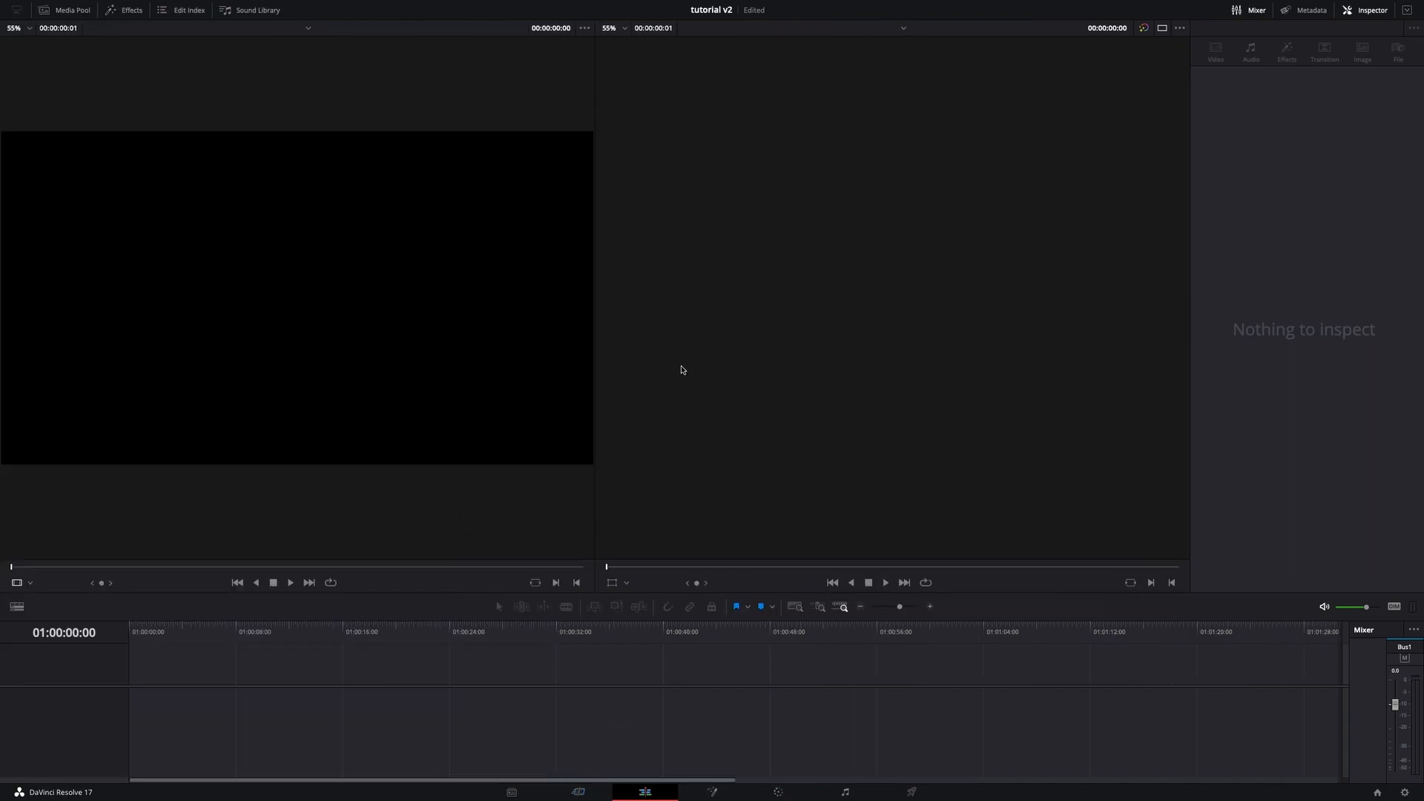
left_click(75, 11)
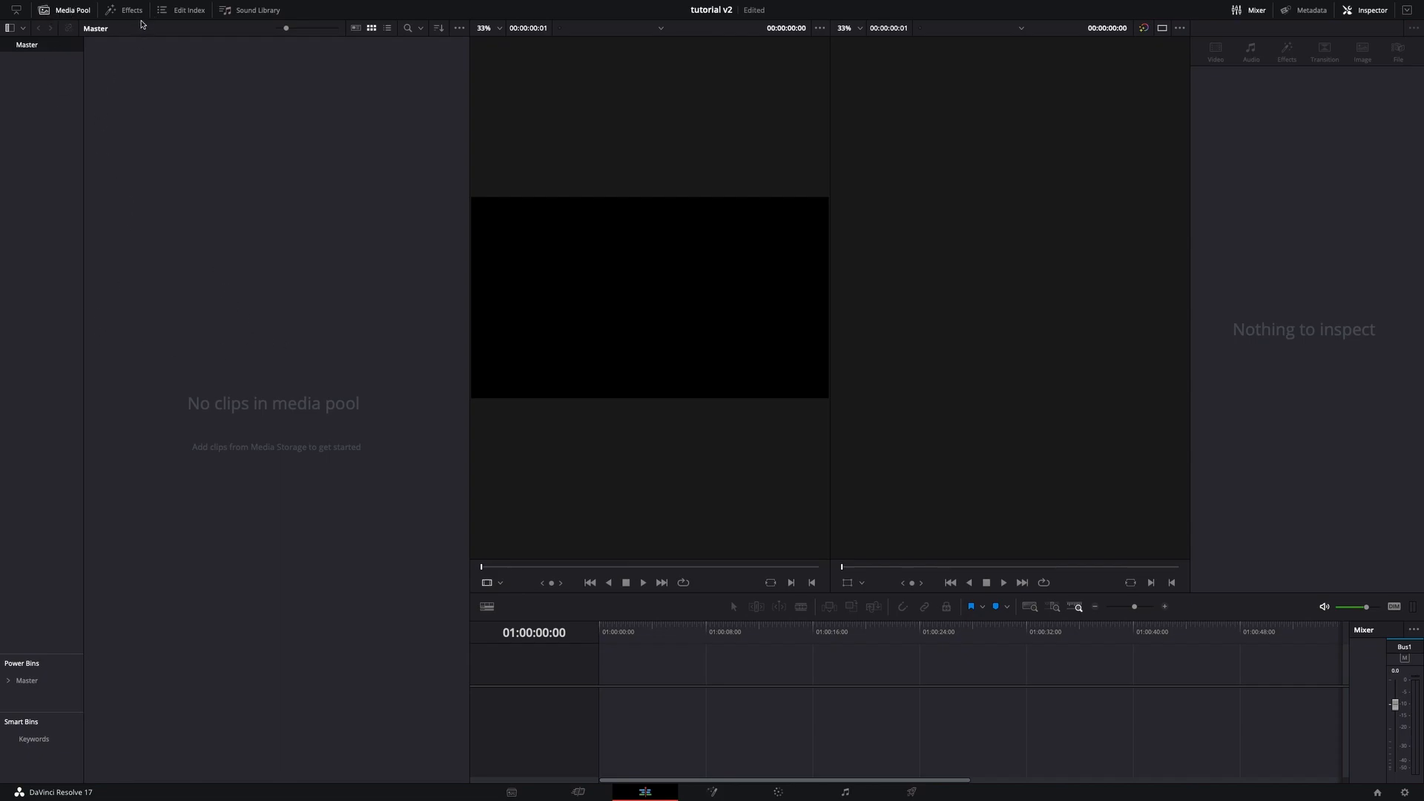
left_click(129, 11)
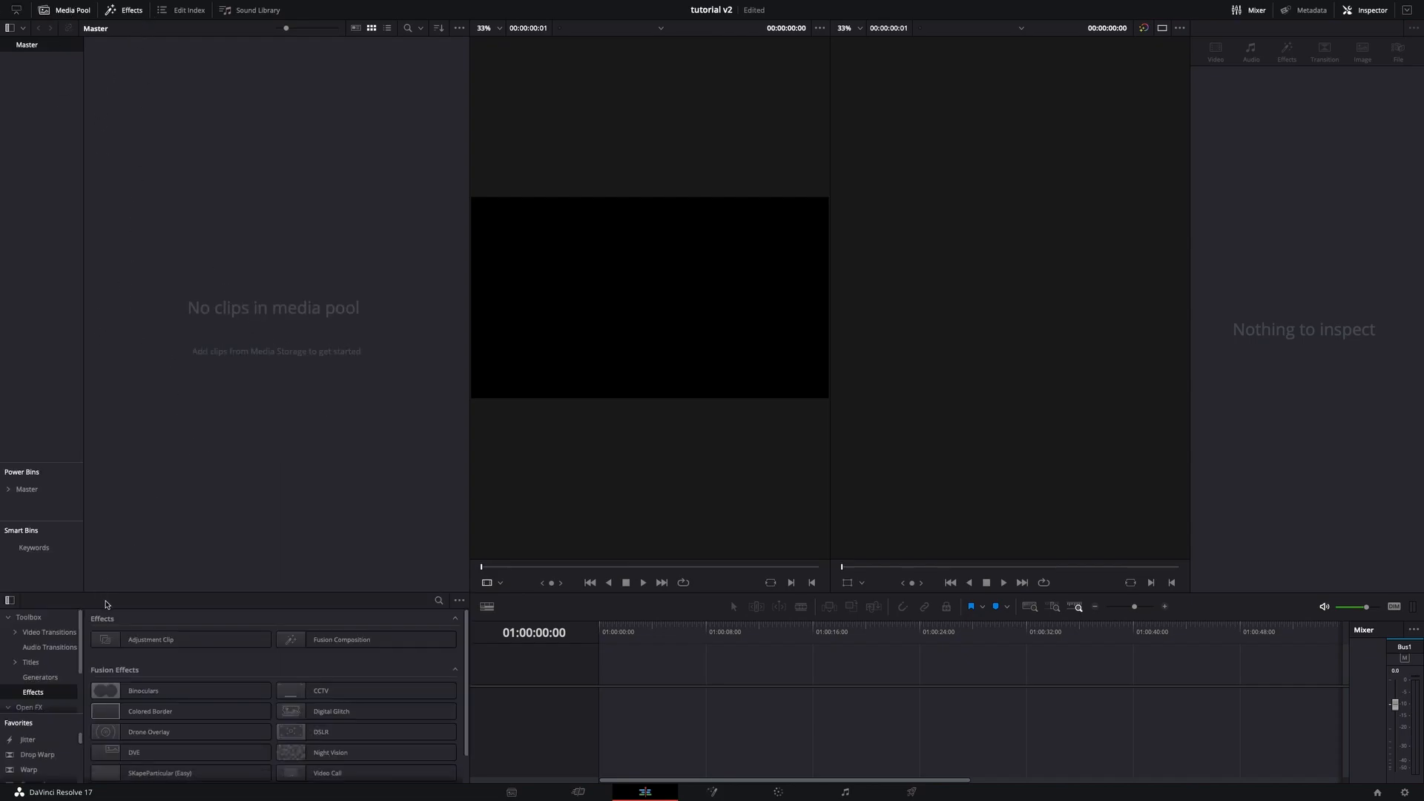
left_click_drag(119, 592, 119, 511)
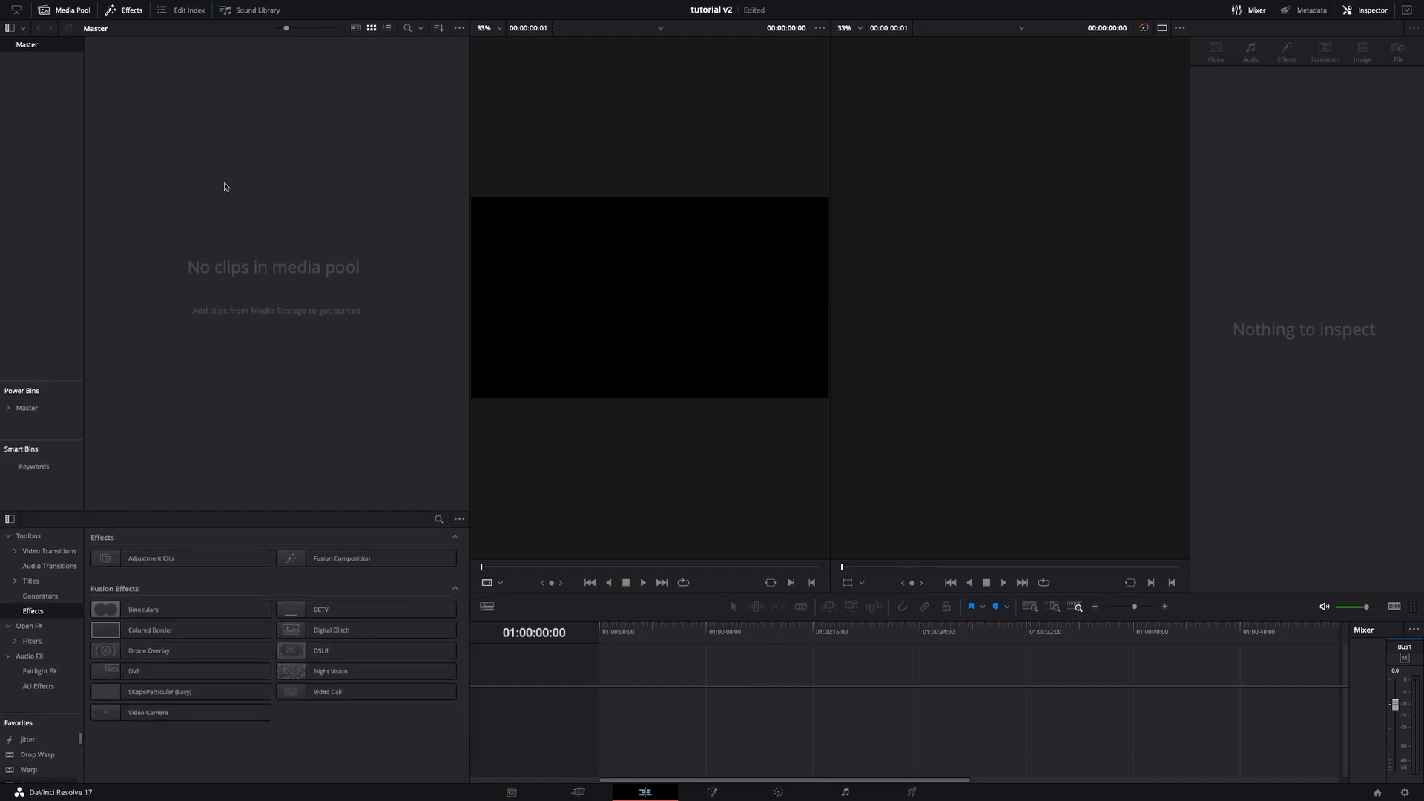
- Import clips 8.mp4 through 12.mp4 from the INSANE CLIPS folder into the media pool without changing the project frame rate
right_click(226, 187)
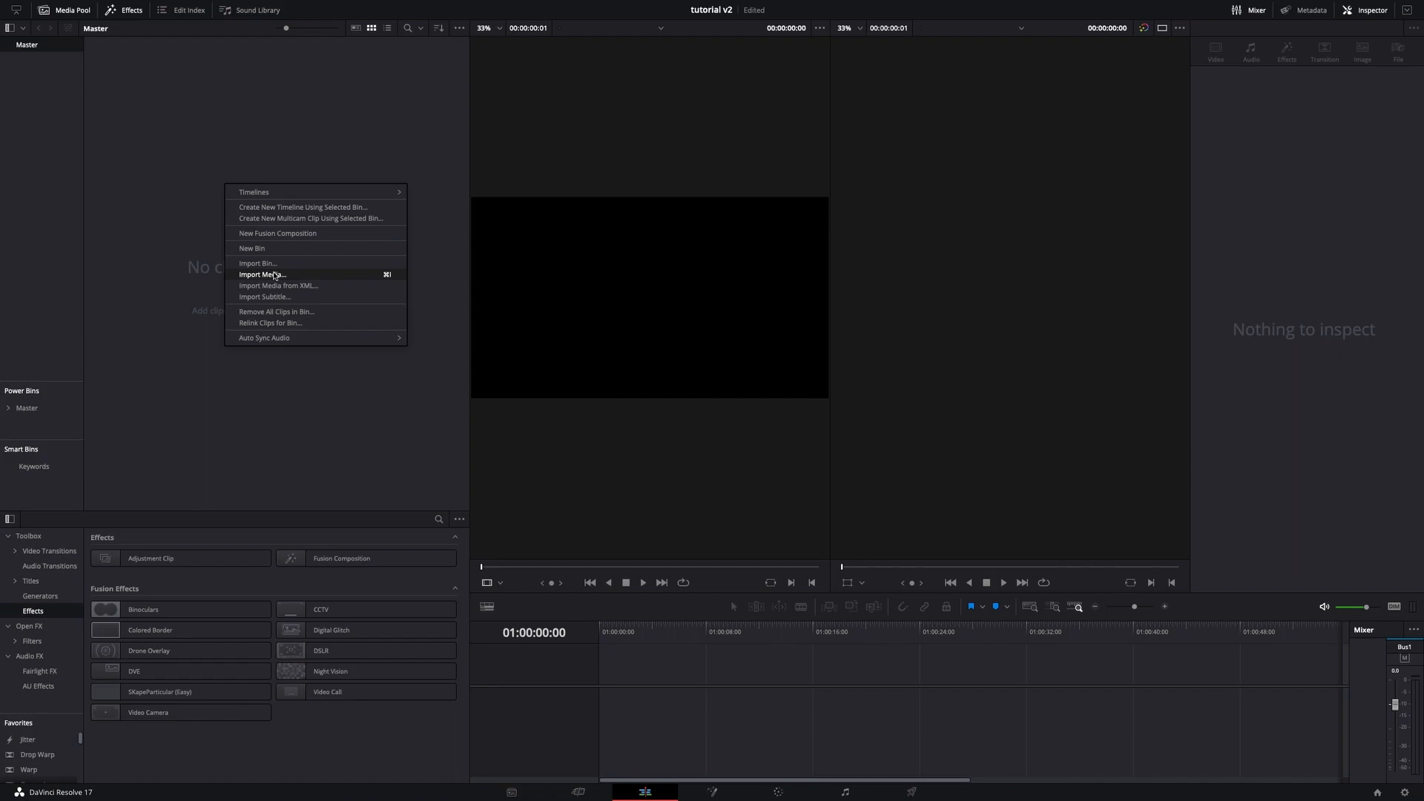
left_click(274, 275)
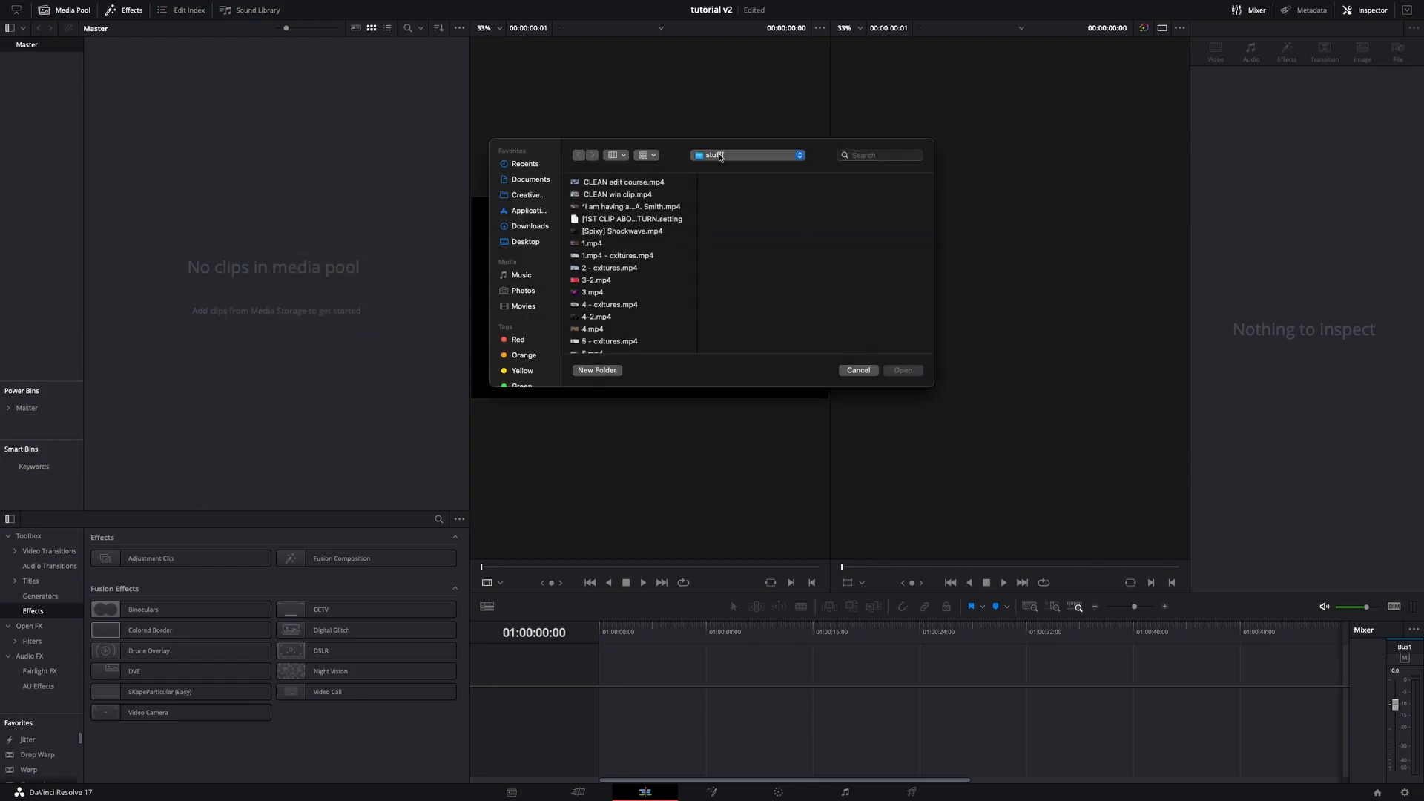
left_click(730, 155)
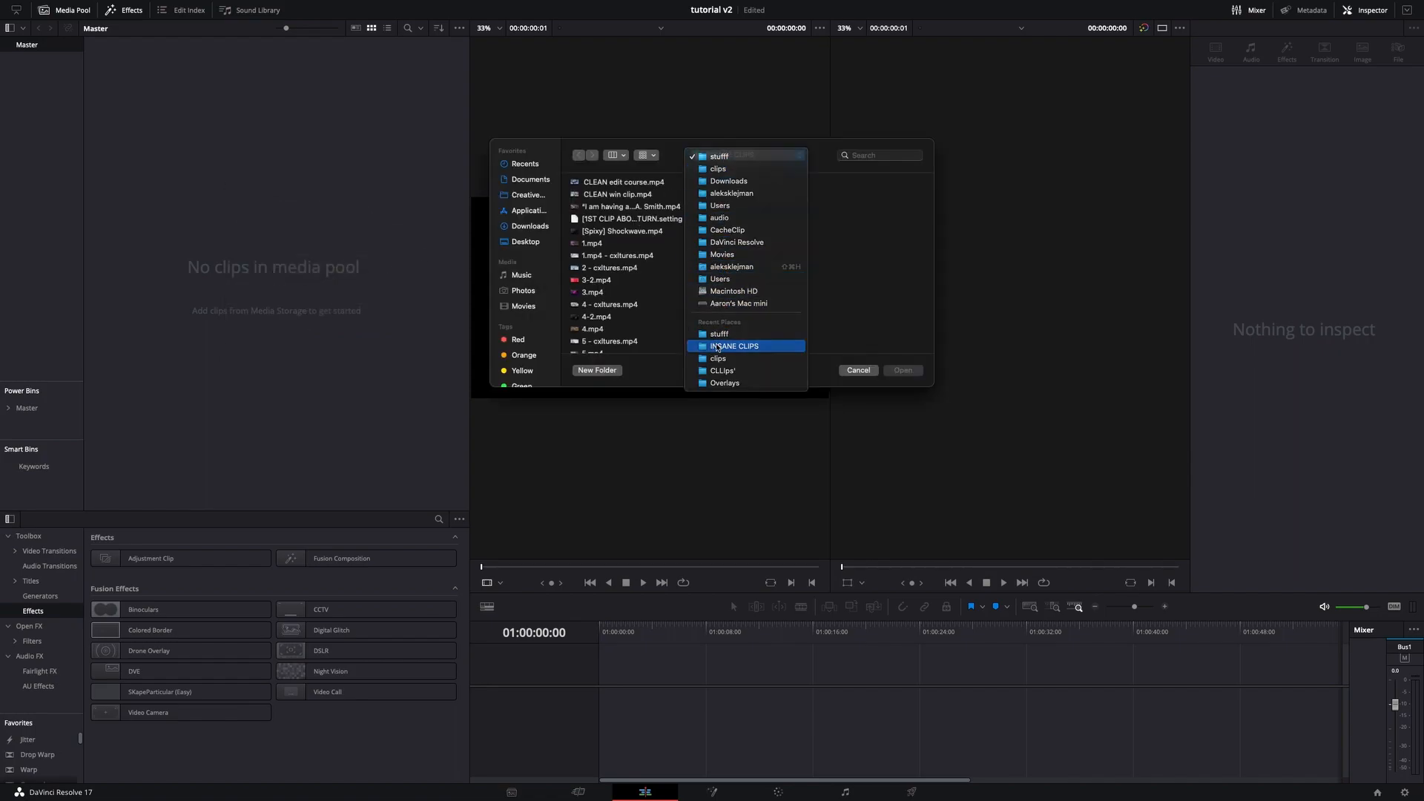
left_click(717, 346)
scroll(760, 319, "down", 5)
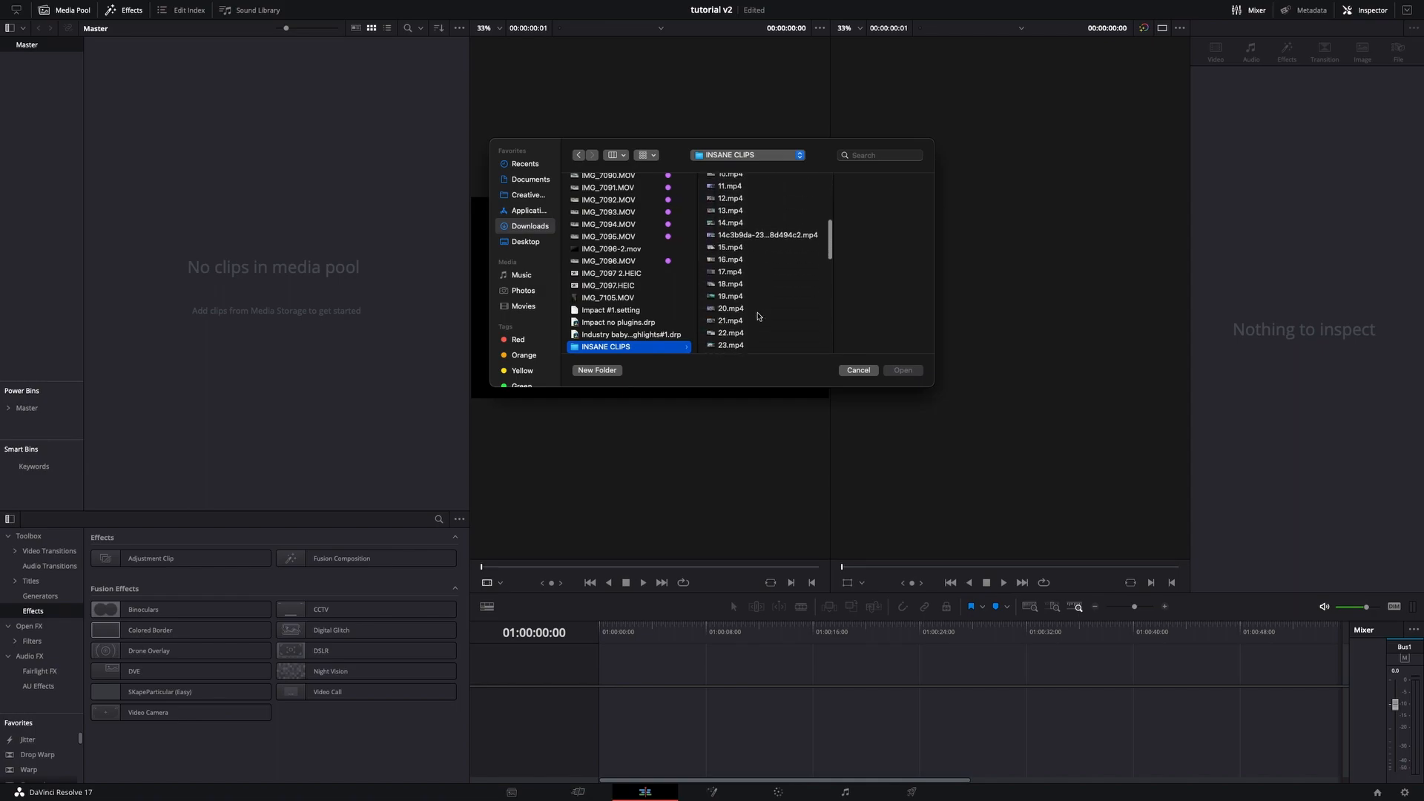
left_click(747, 290)
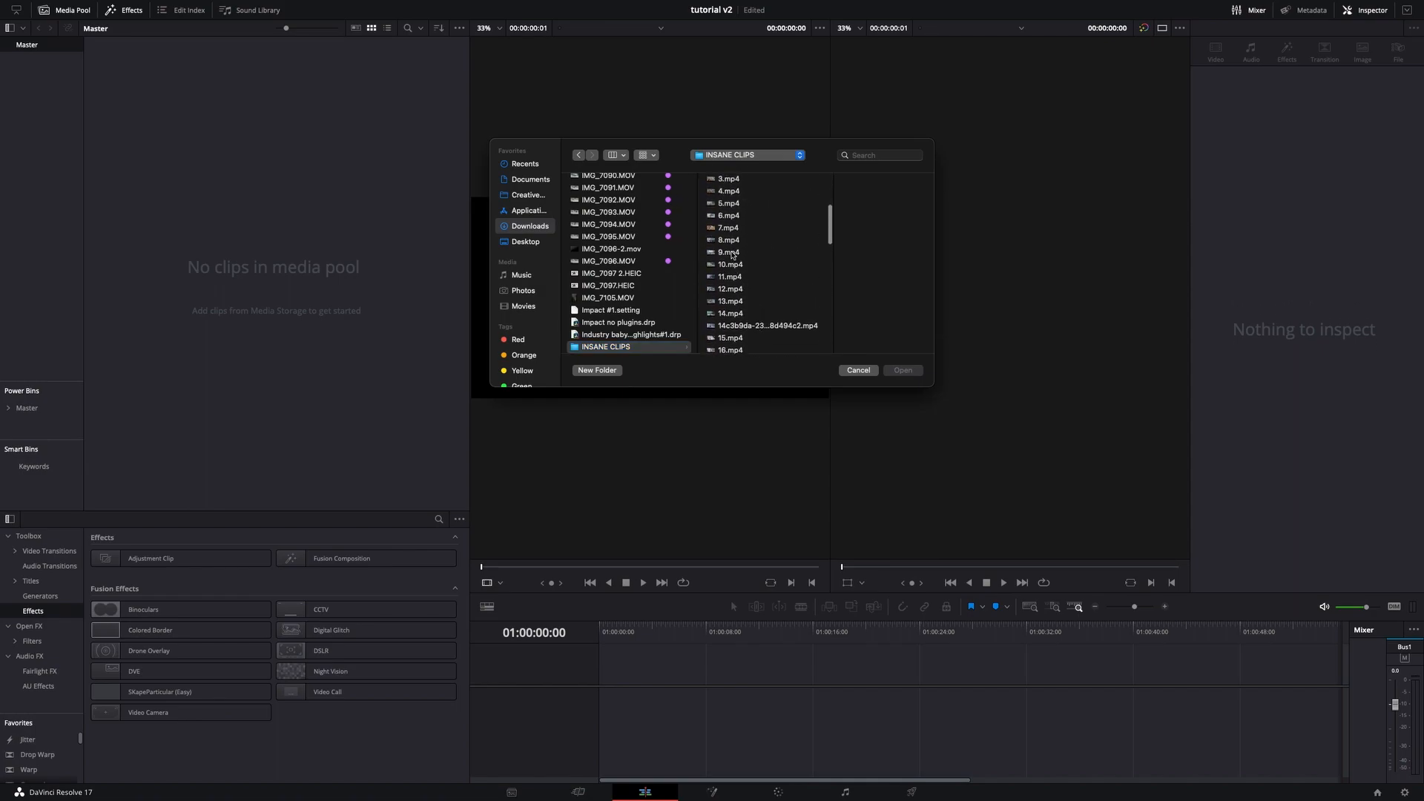
left_click(725, 272, "shift")
left_click(723, 240, "shift")
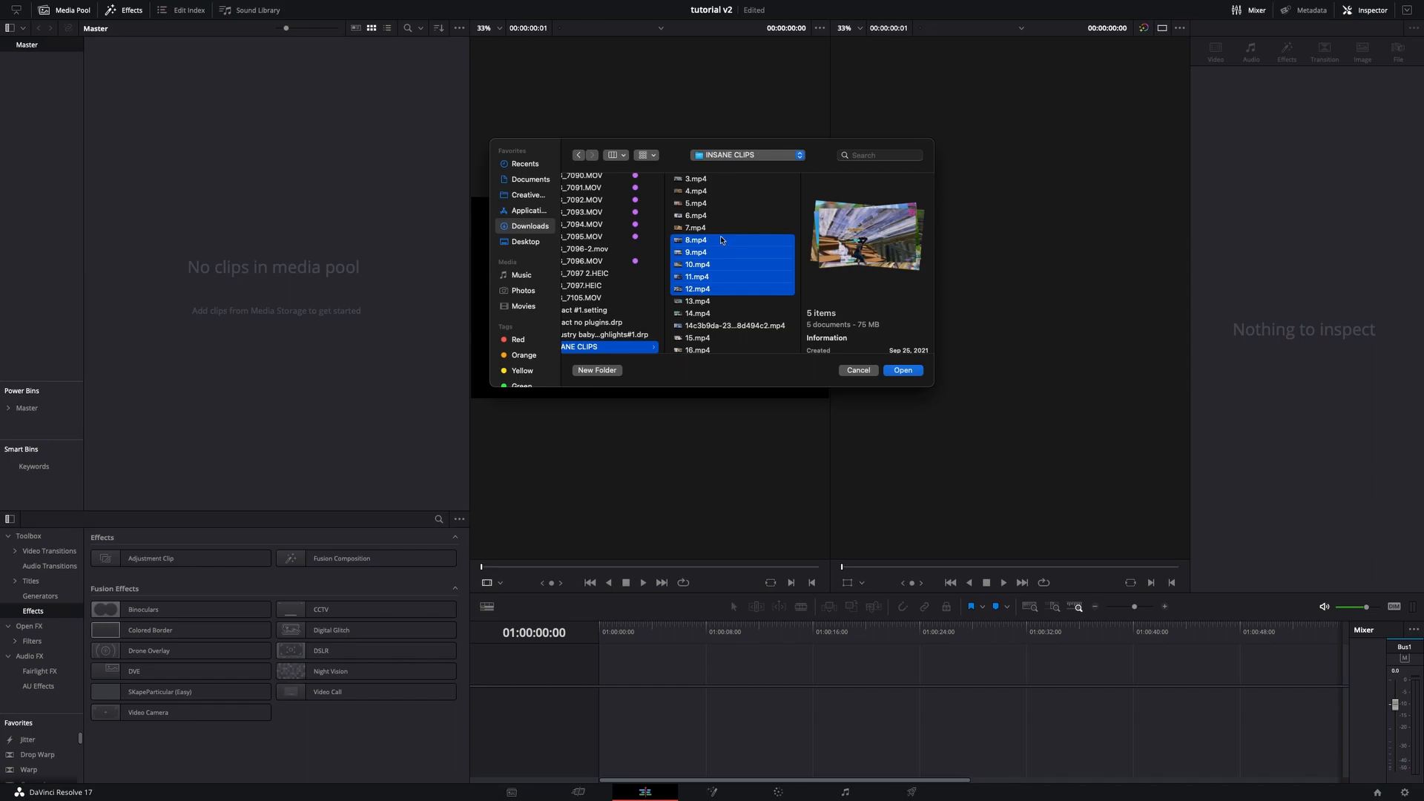
left_click(903, 370)
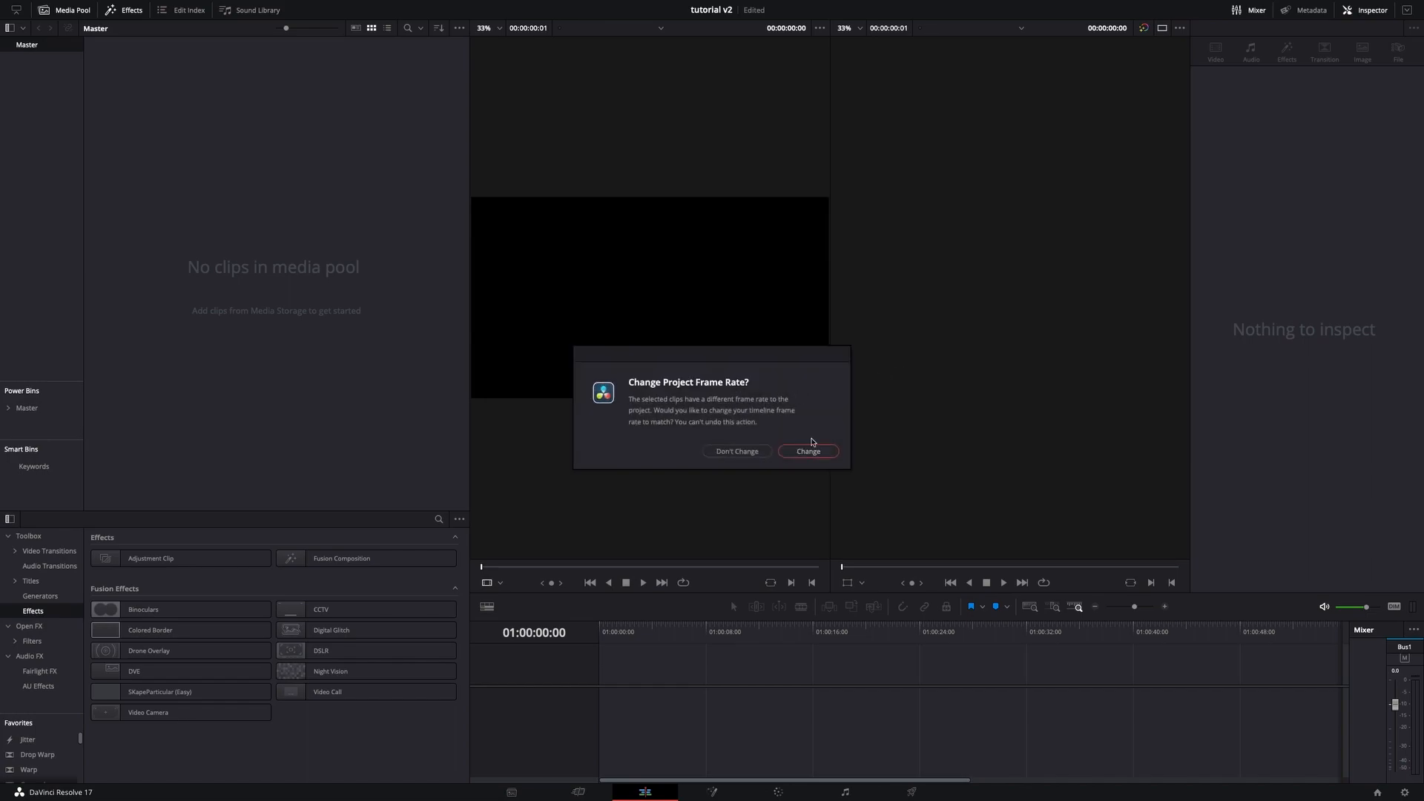
left_click(737, 454)
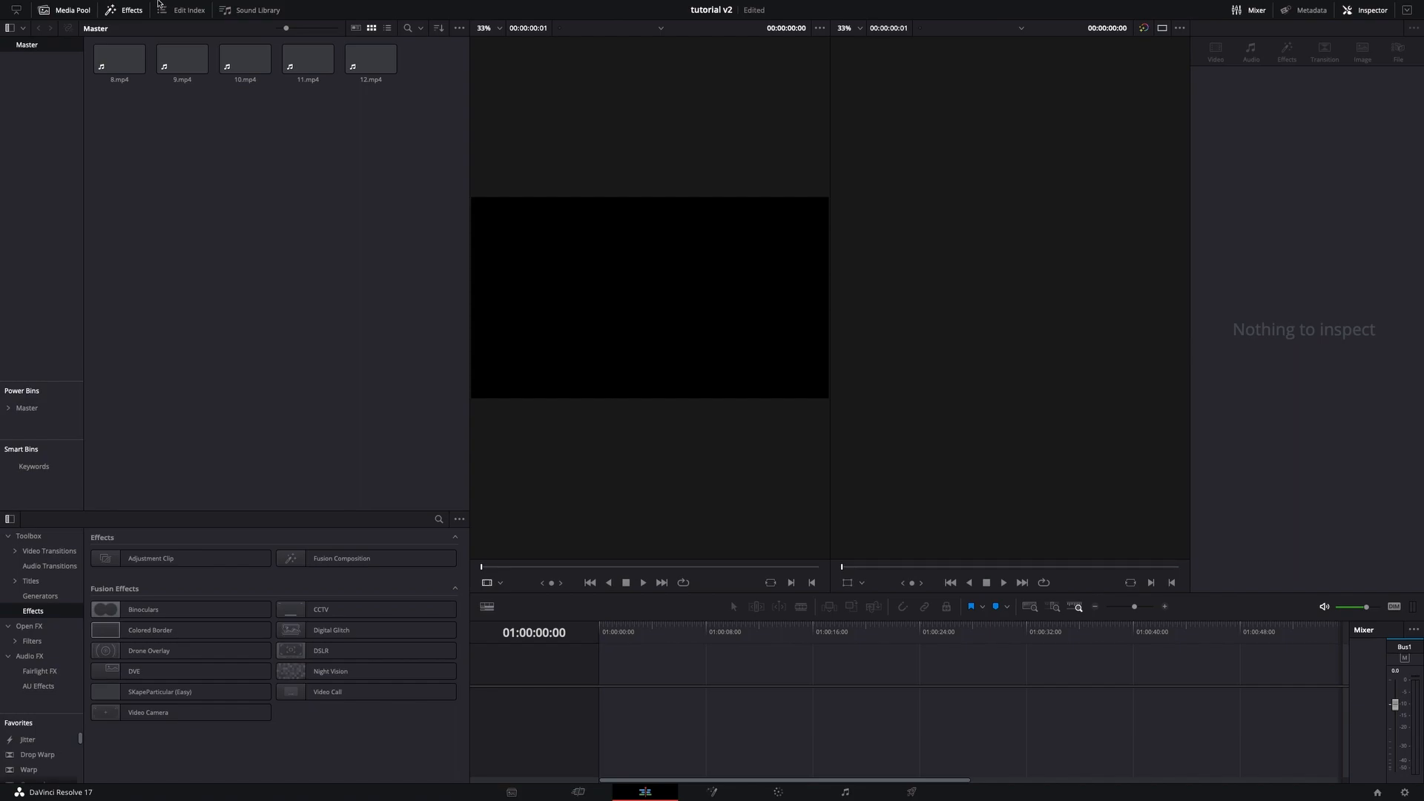
- Set the project's timeline frame rate to 60 frames per second in Project Settings and save the change
mouse_move(34, 3)
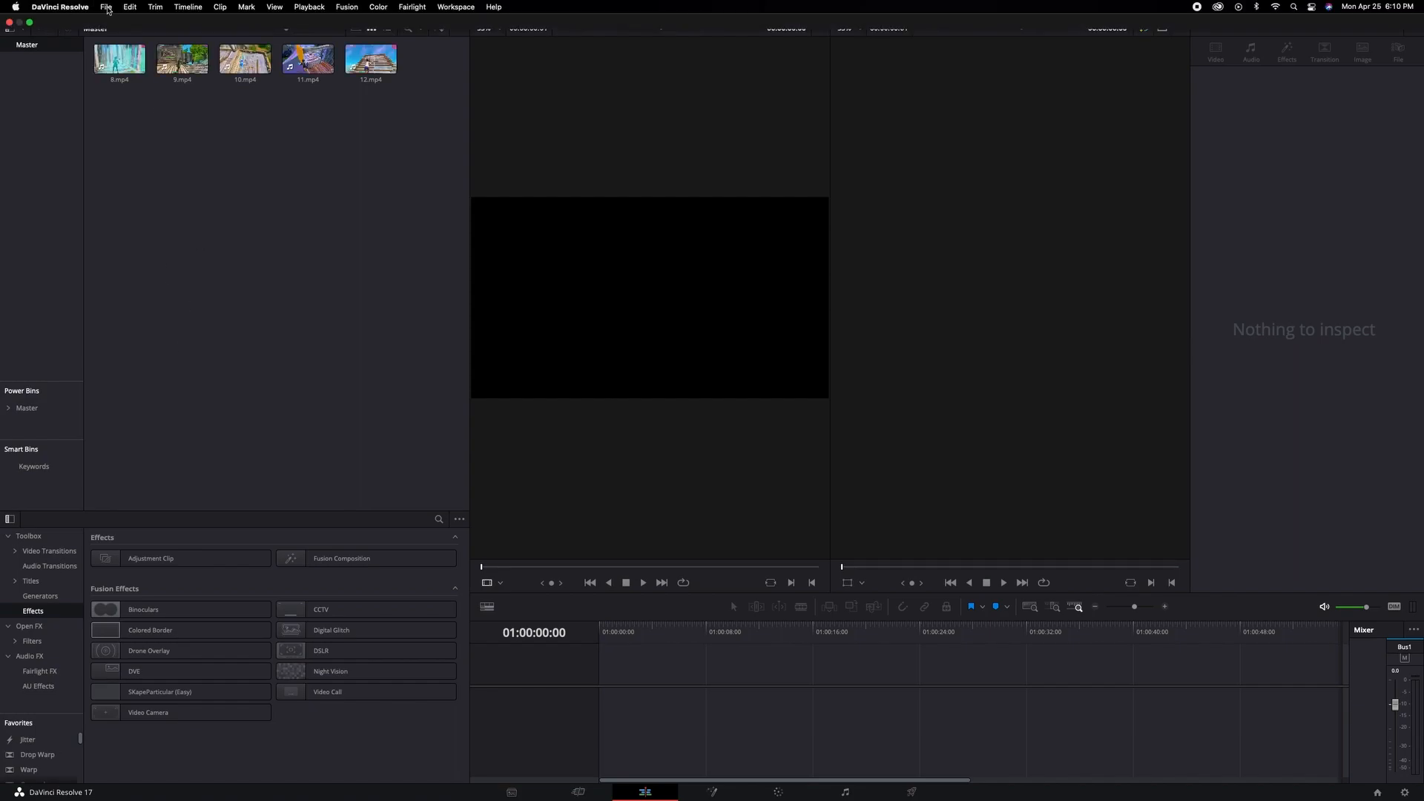
left_click(107, 10)
left_click(129, 260)
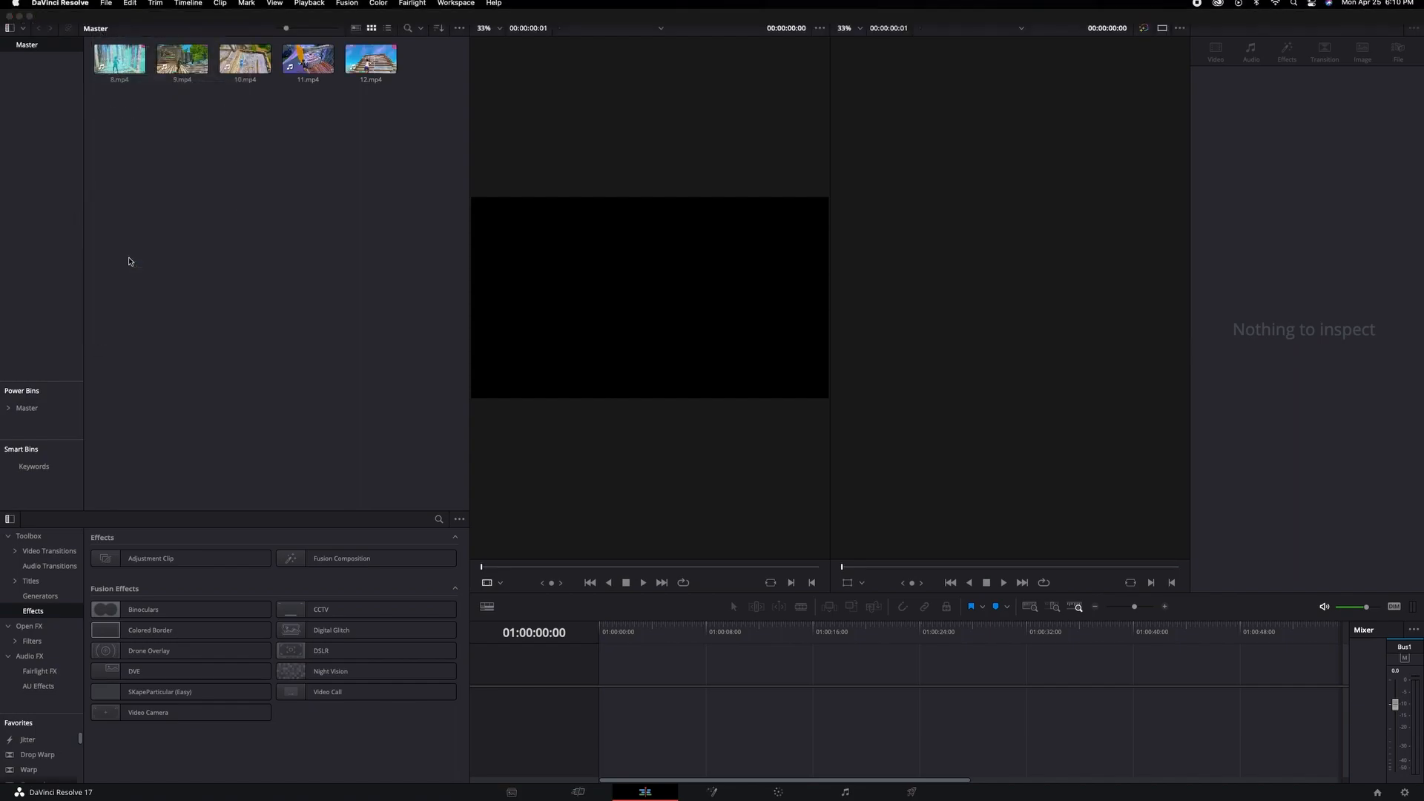
left_click(713, 242)
scroll(697, 326, "down", 2)
left_click(693, 367)
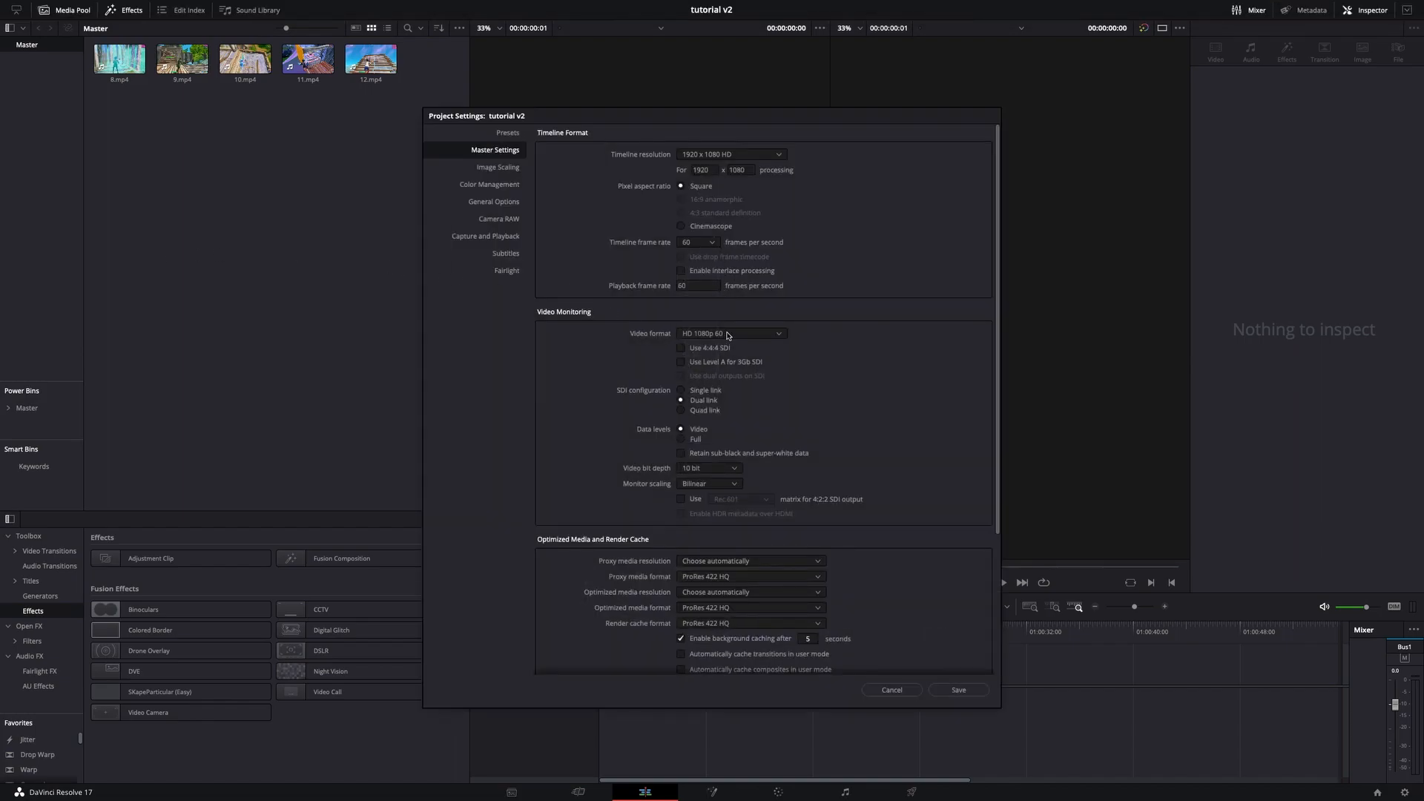
left_click(971, 694)
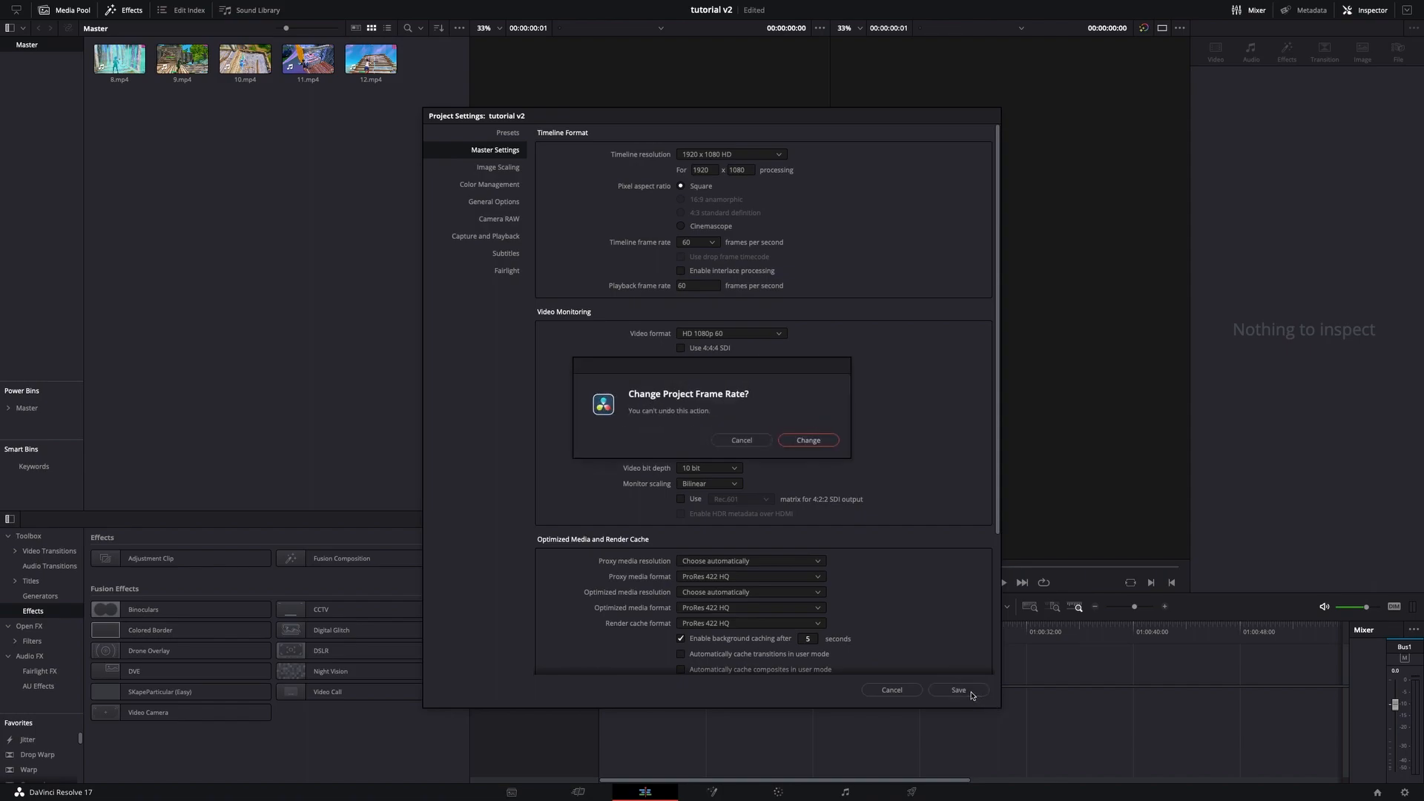
left_click(815, 441)
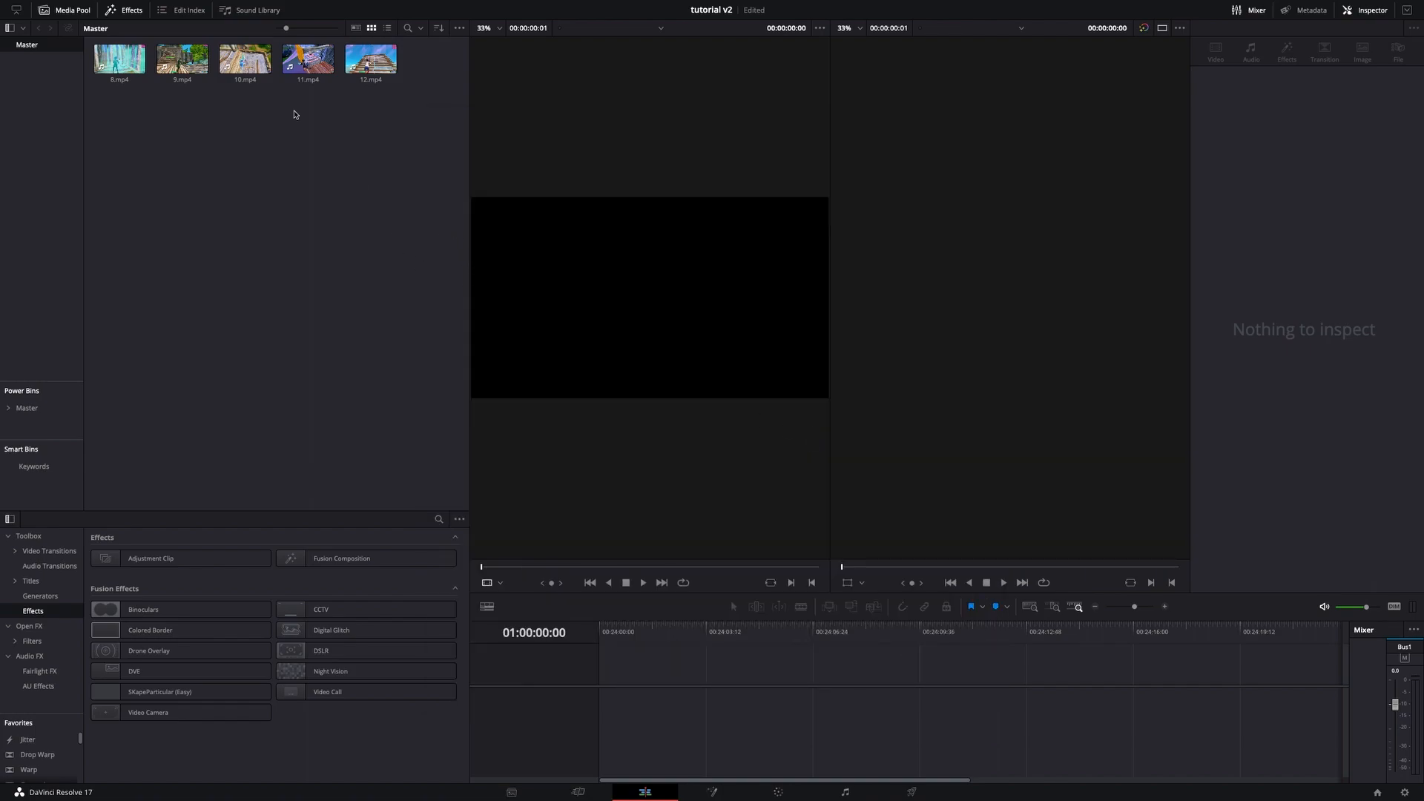
- Import the Rarin – My City (Official Visualizer).mp4 music file from the stufff folder into the media pool
right_click(228, 193)
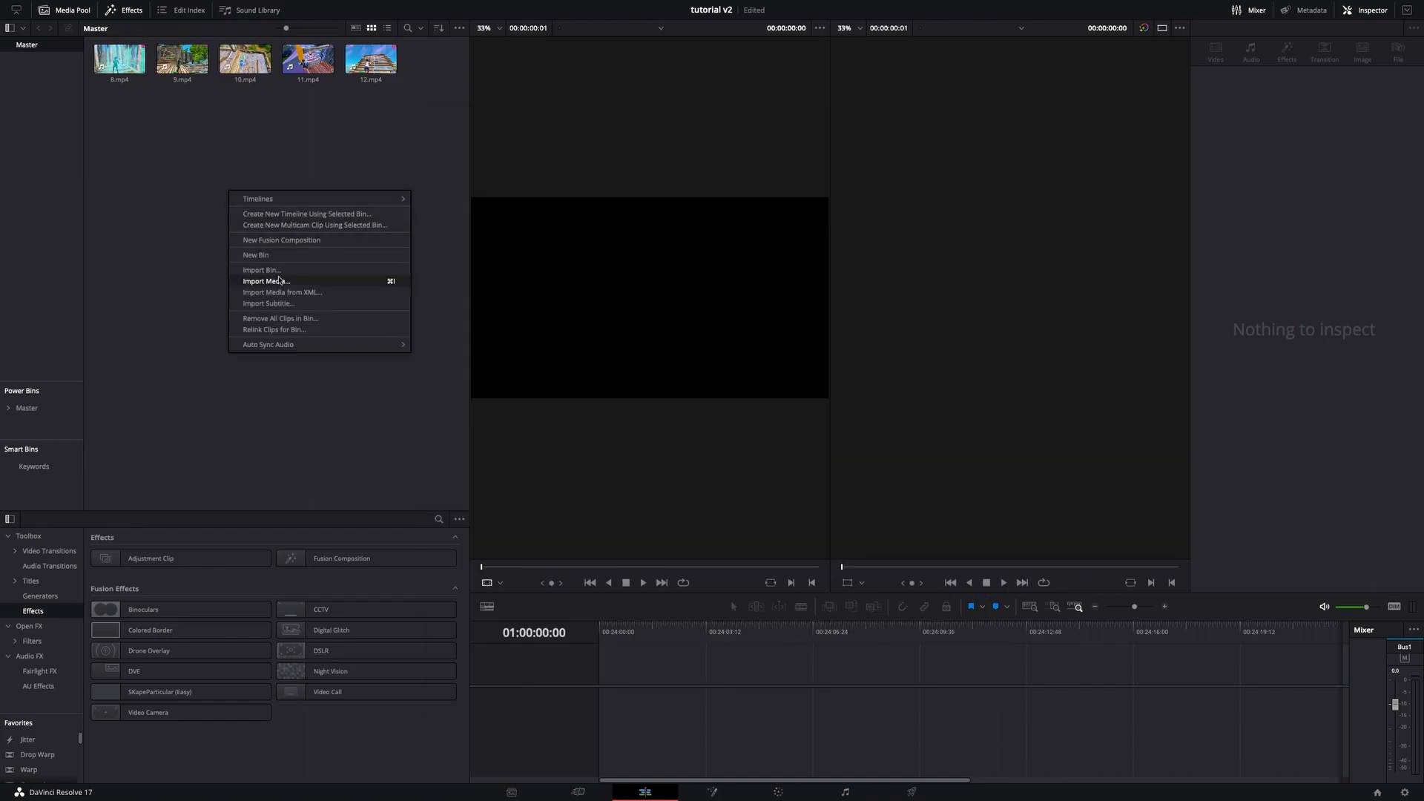
left_click(253, 270)
left_click(708, 160)
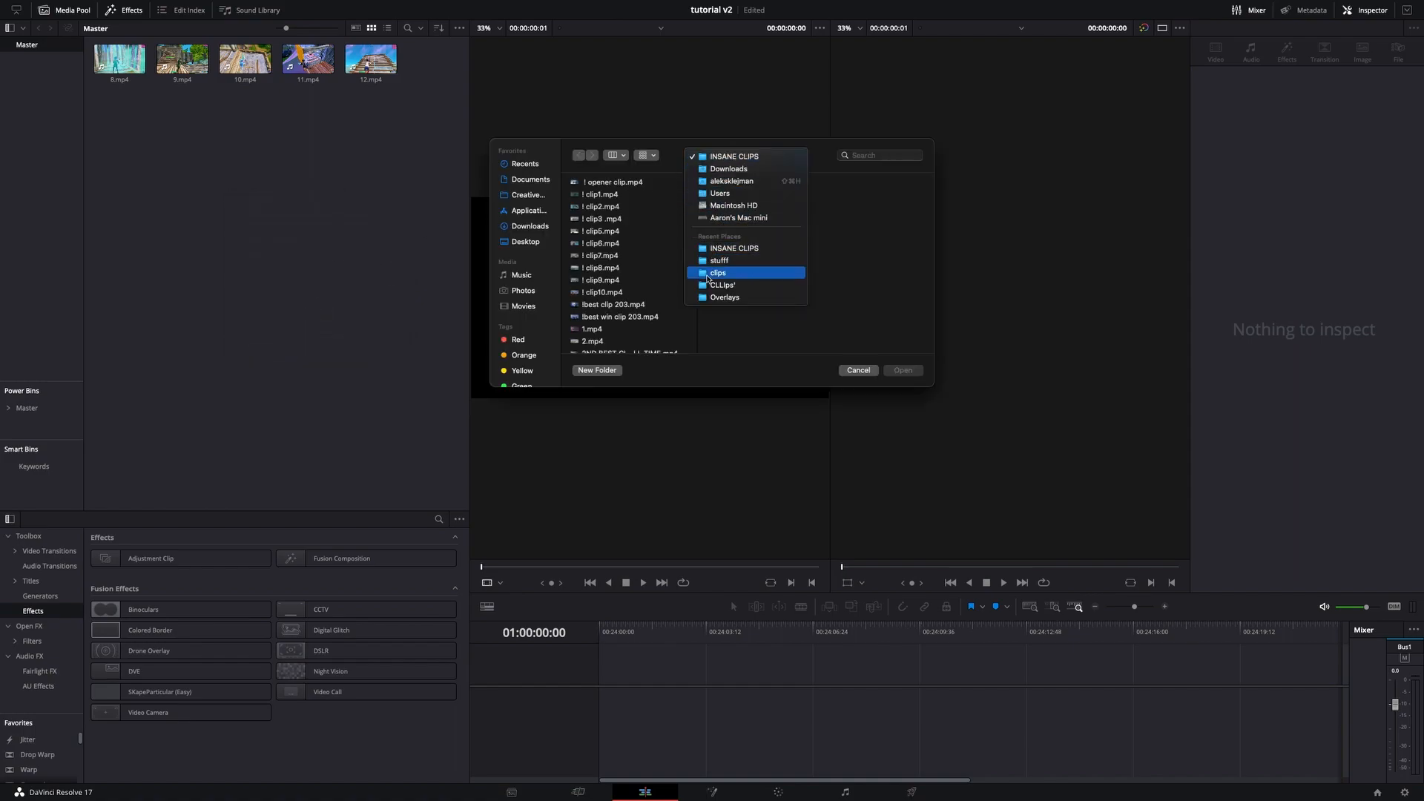
left_click(717, 263)
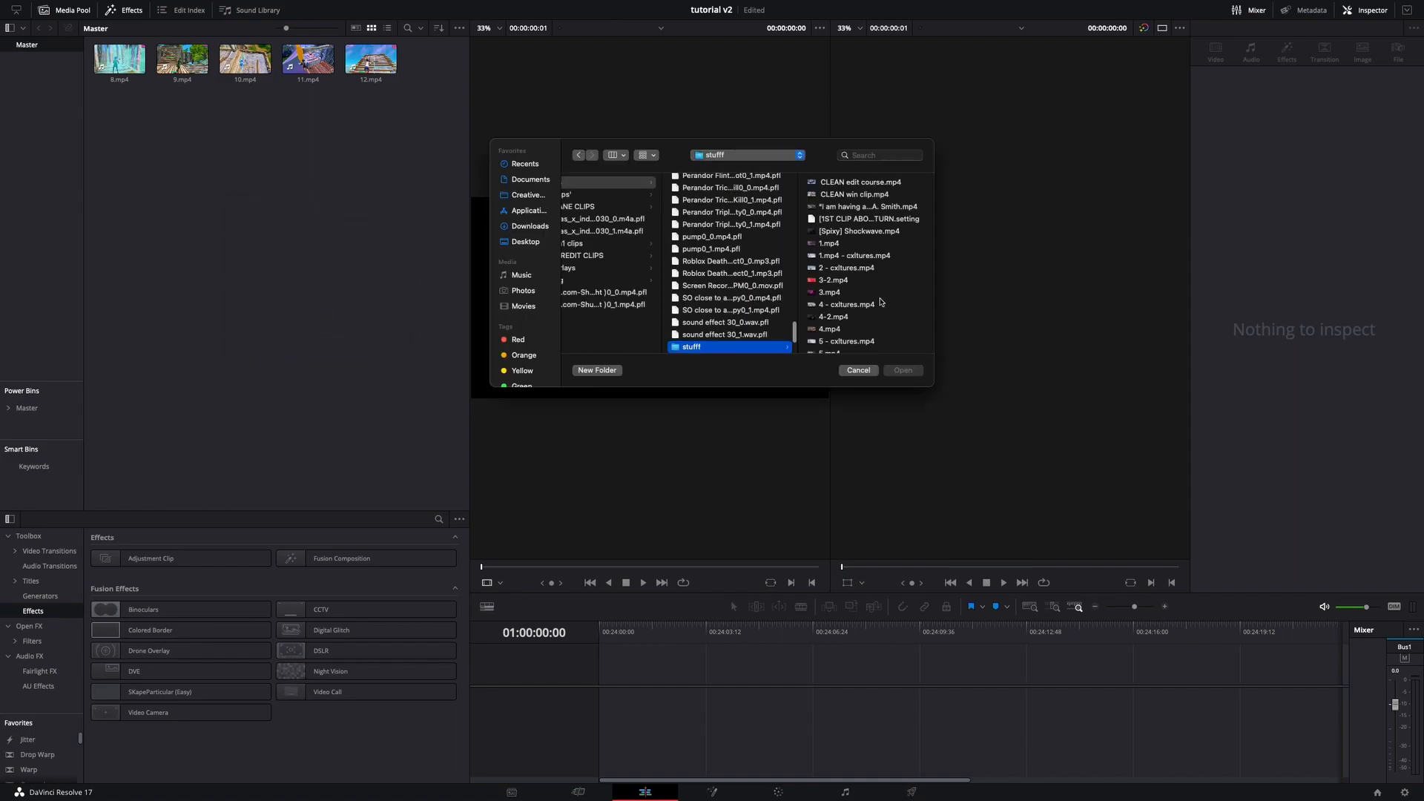
left_click(858, 306)
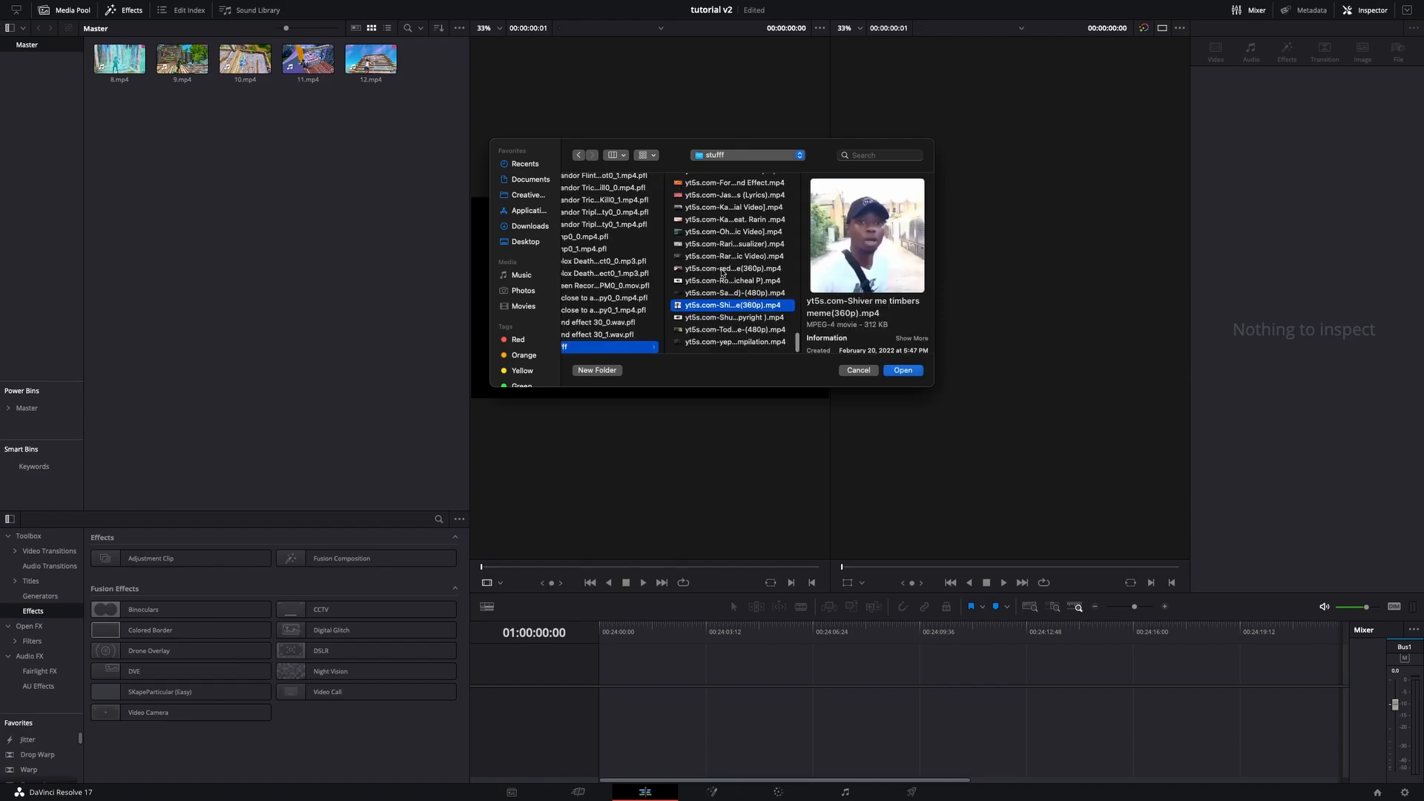
left_click(736, 244)
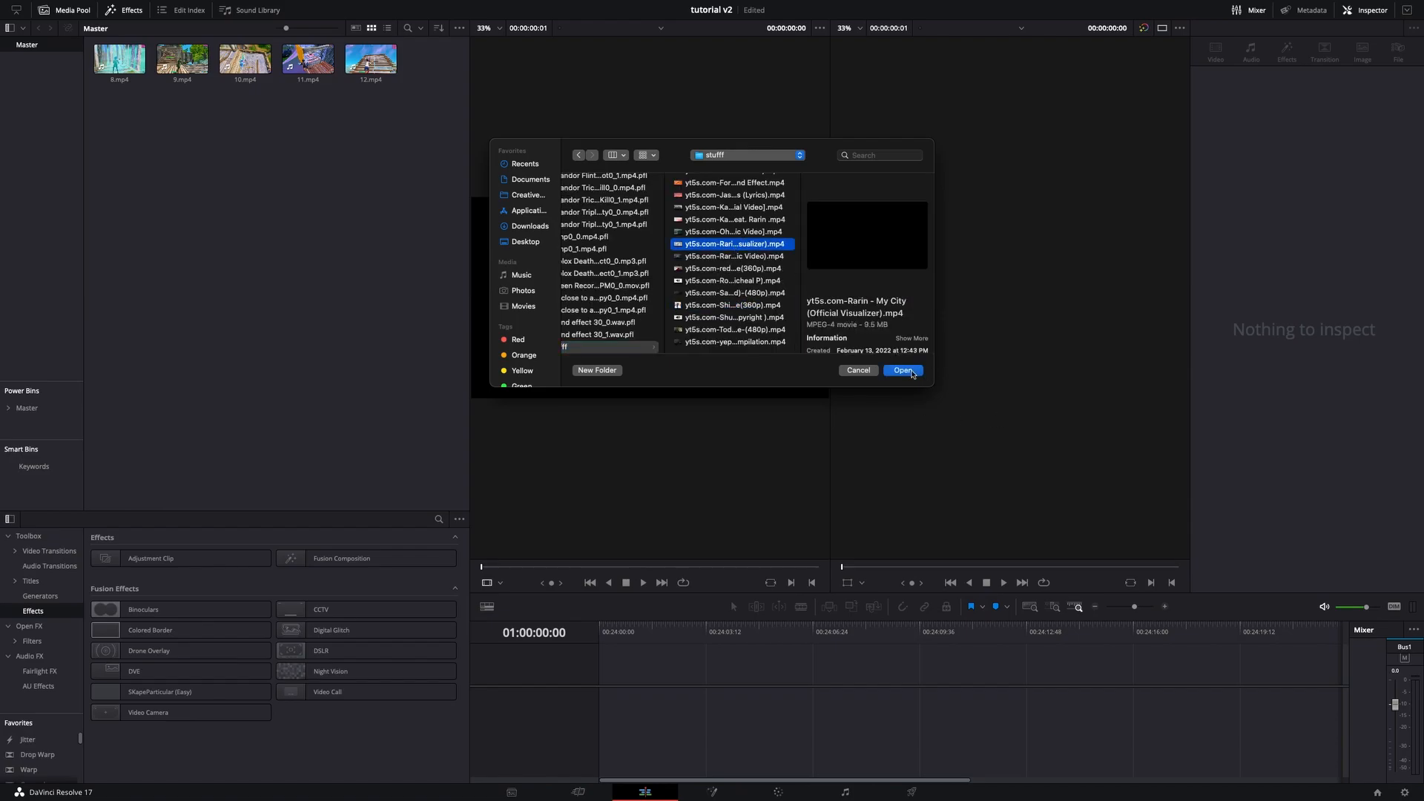
left_click(903, 371)
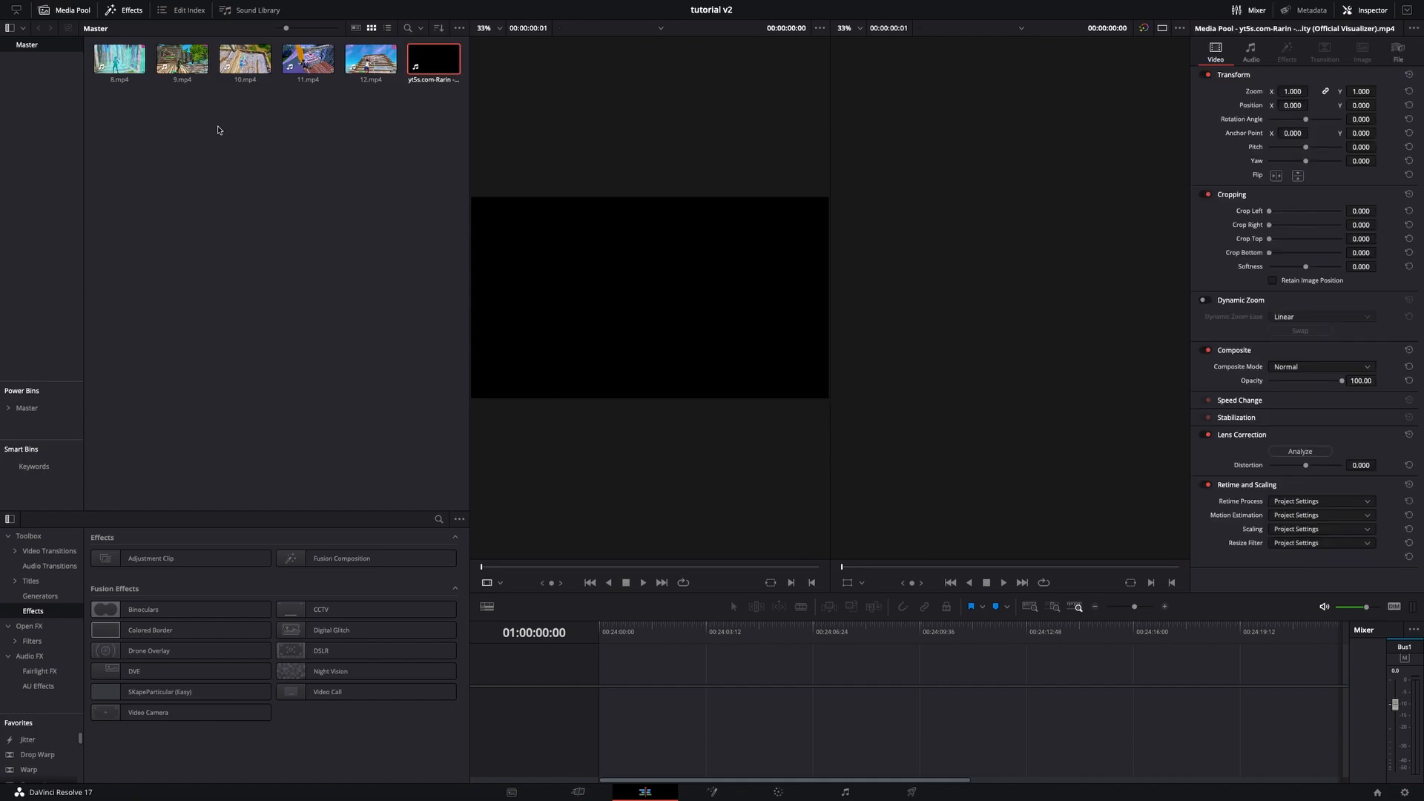
- Place the Rarin music clip onto the empty timeline to create a new timeline
right_click(218, 129)
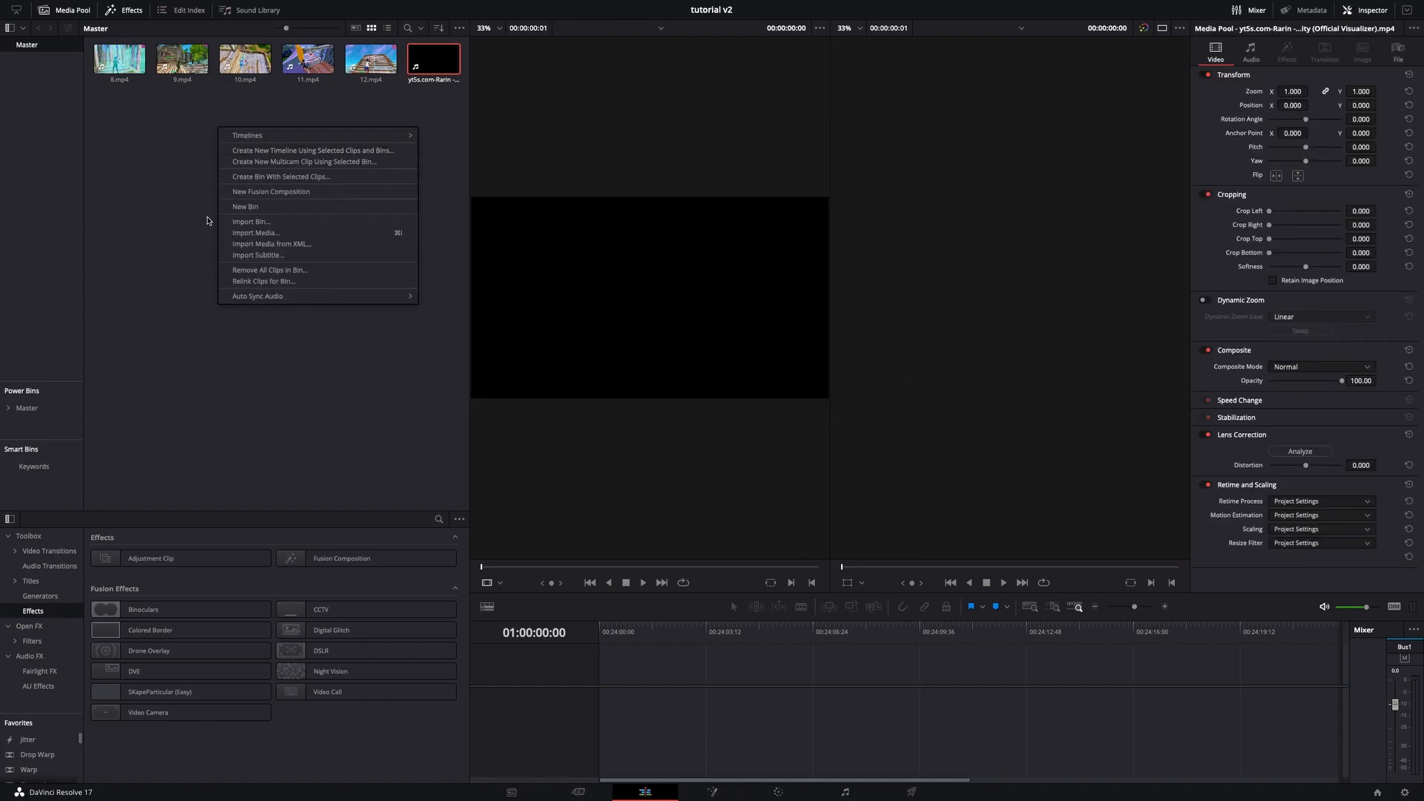
left_click(187, 319)
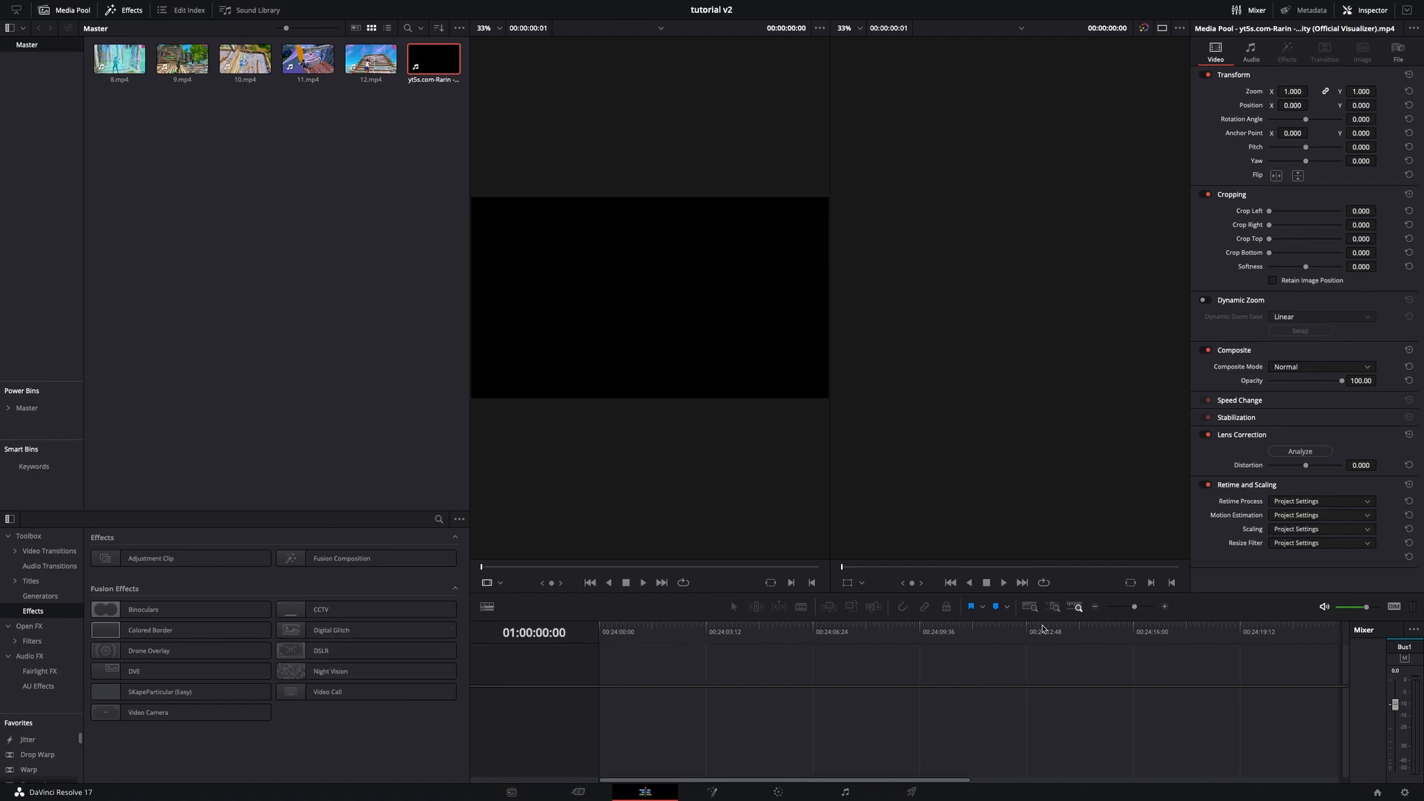
left_click_drag(1134, 606, 1126, 604)
left_click_drag(434, 59, 601, 675)
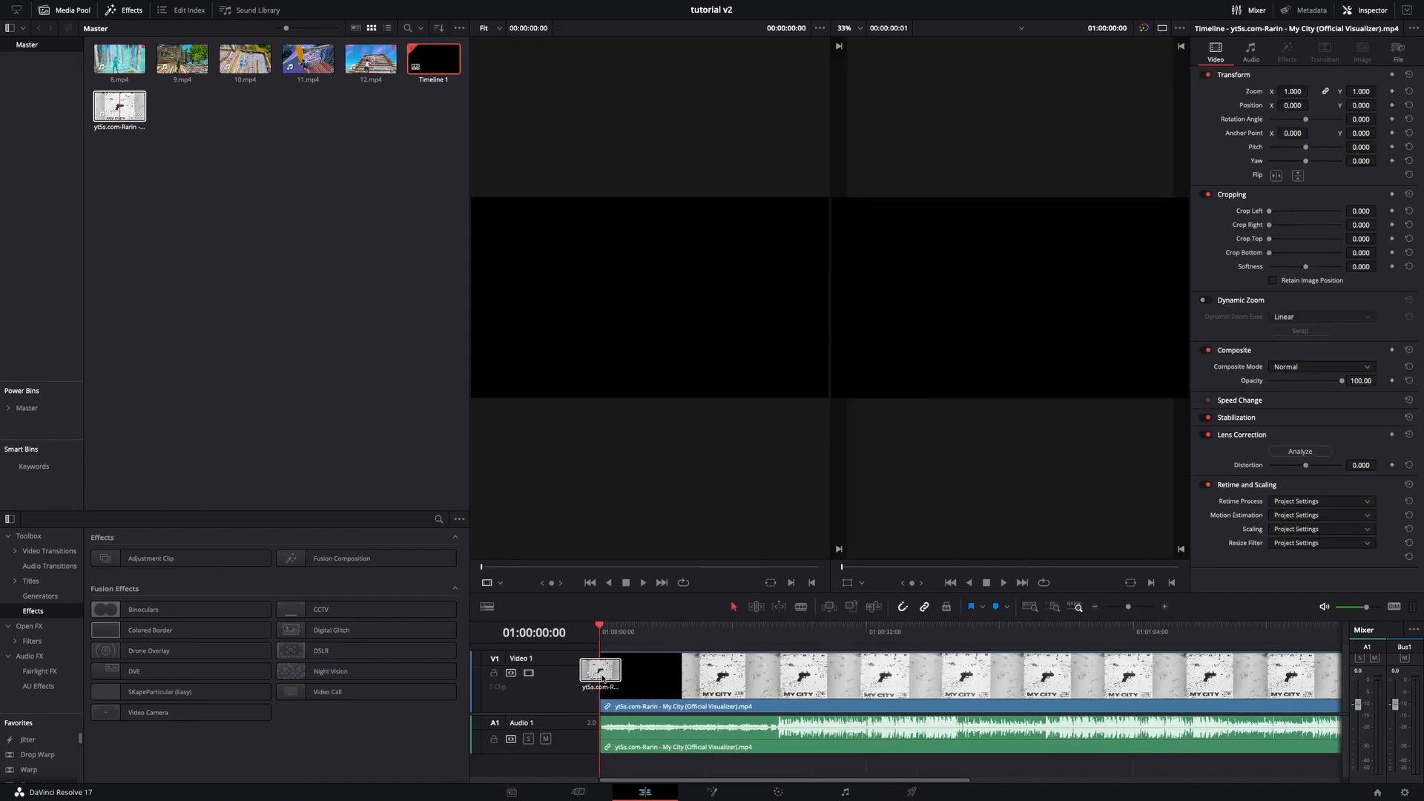
- Delete the video part of the Rarin clip, leaving only its audio on the timeline
right_click(640, 679)
left_click(663, 674)
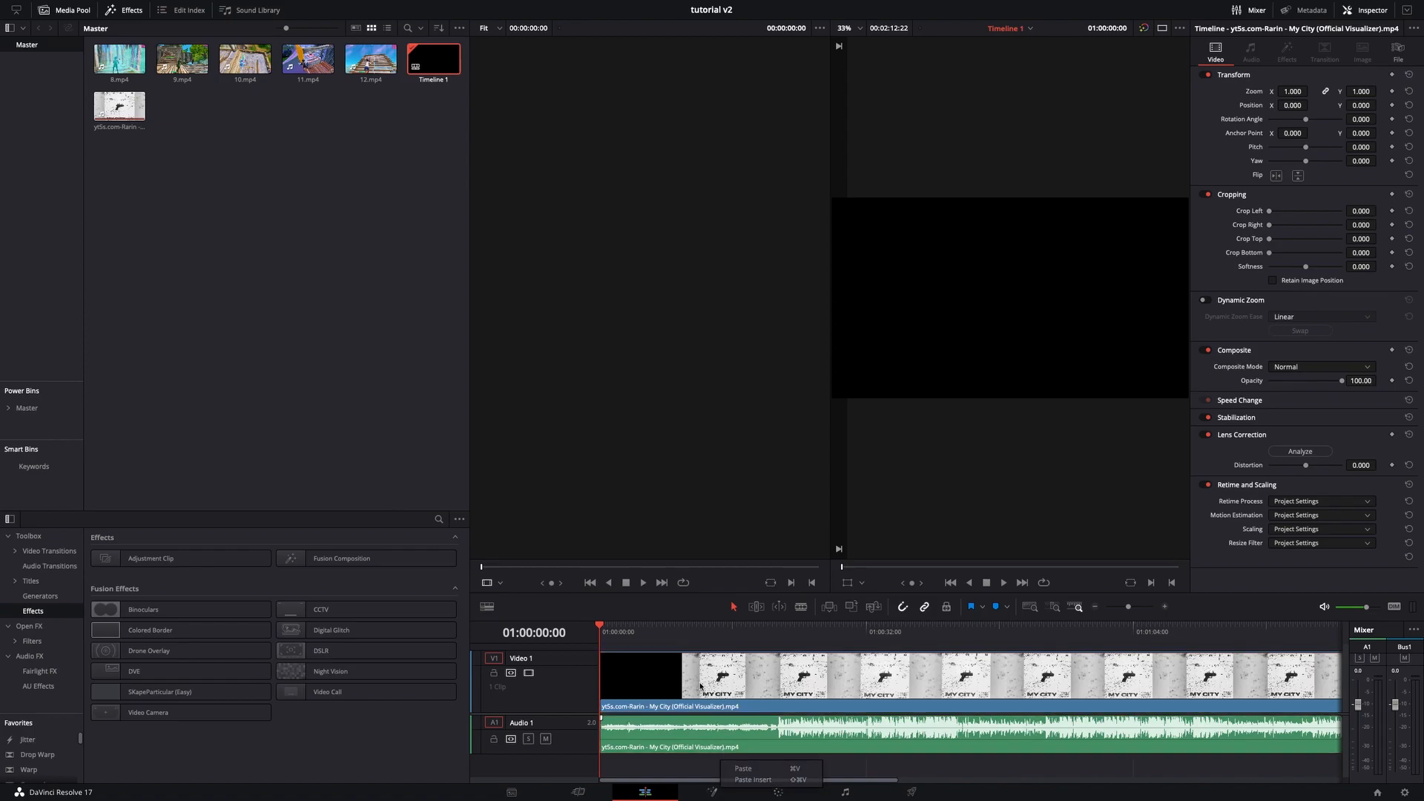
key("Delete")
- Play and scrub through the zoomed-in audio track to locate the beat drop in the song
left_click_drag(1129, 607, 1122, 608)
left_click(618, 632)
left_click_drag(636, 632, 861, 632)
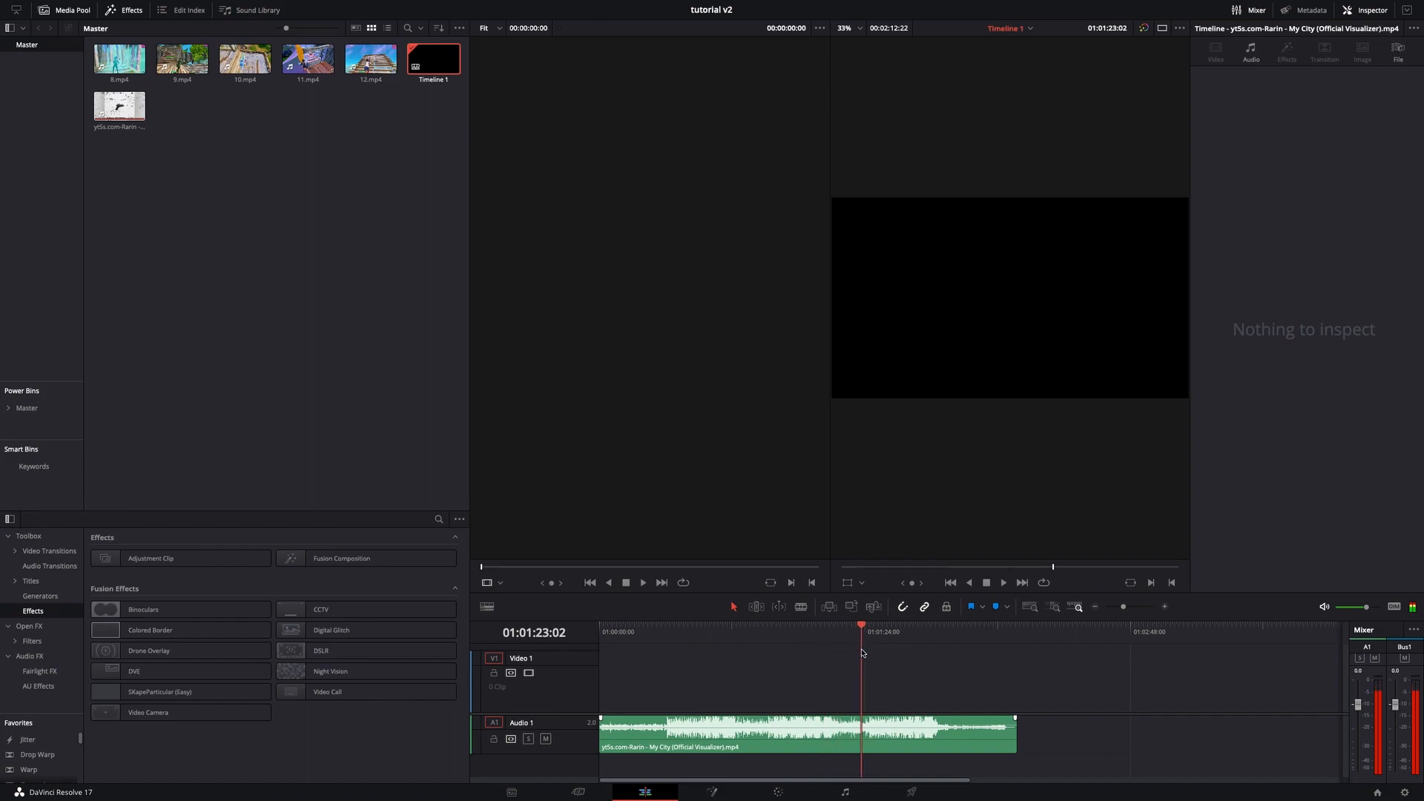
left_click(1163, 607)
left_click(1002, 584)
left_click(1028, 631)
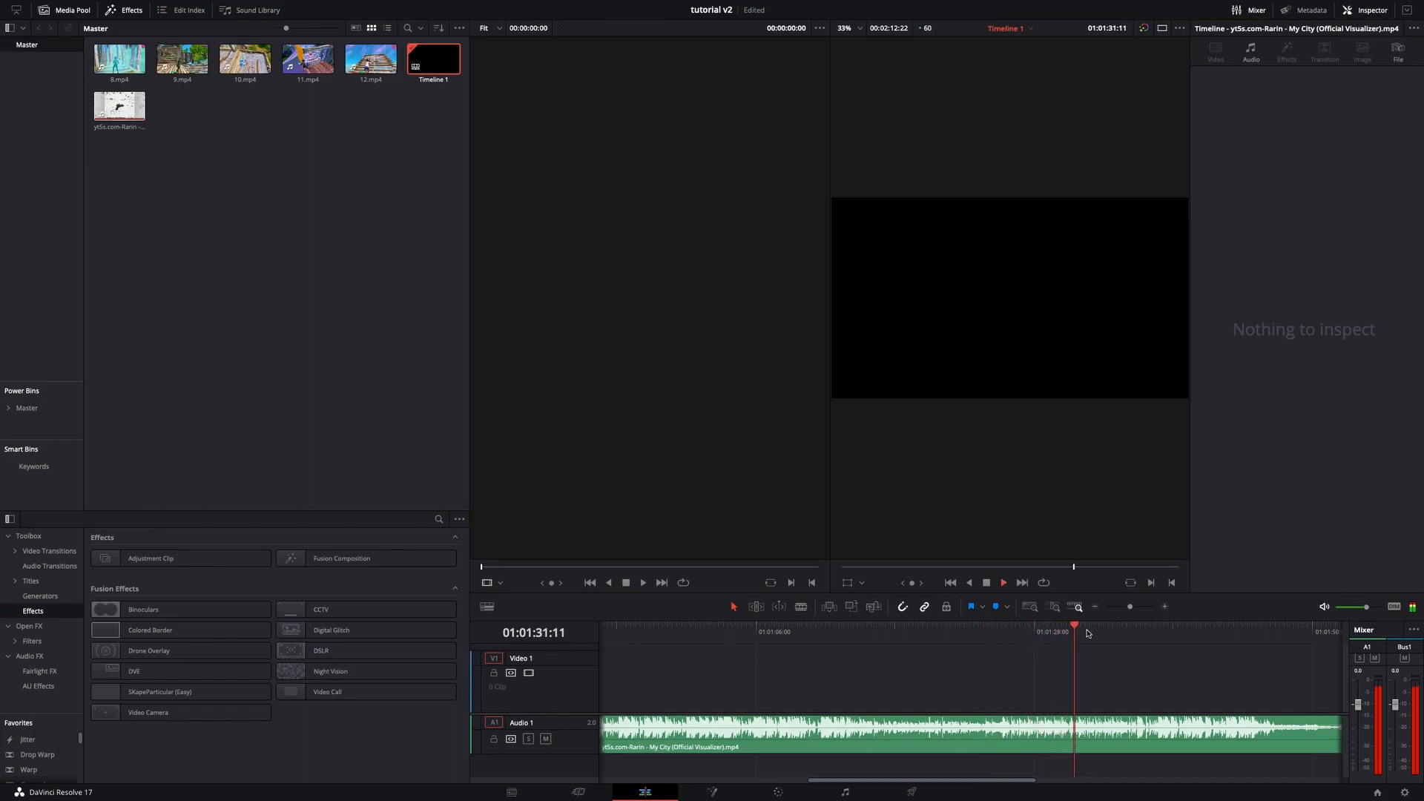
left_click(986, 583)
left_click(1167, 607)
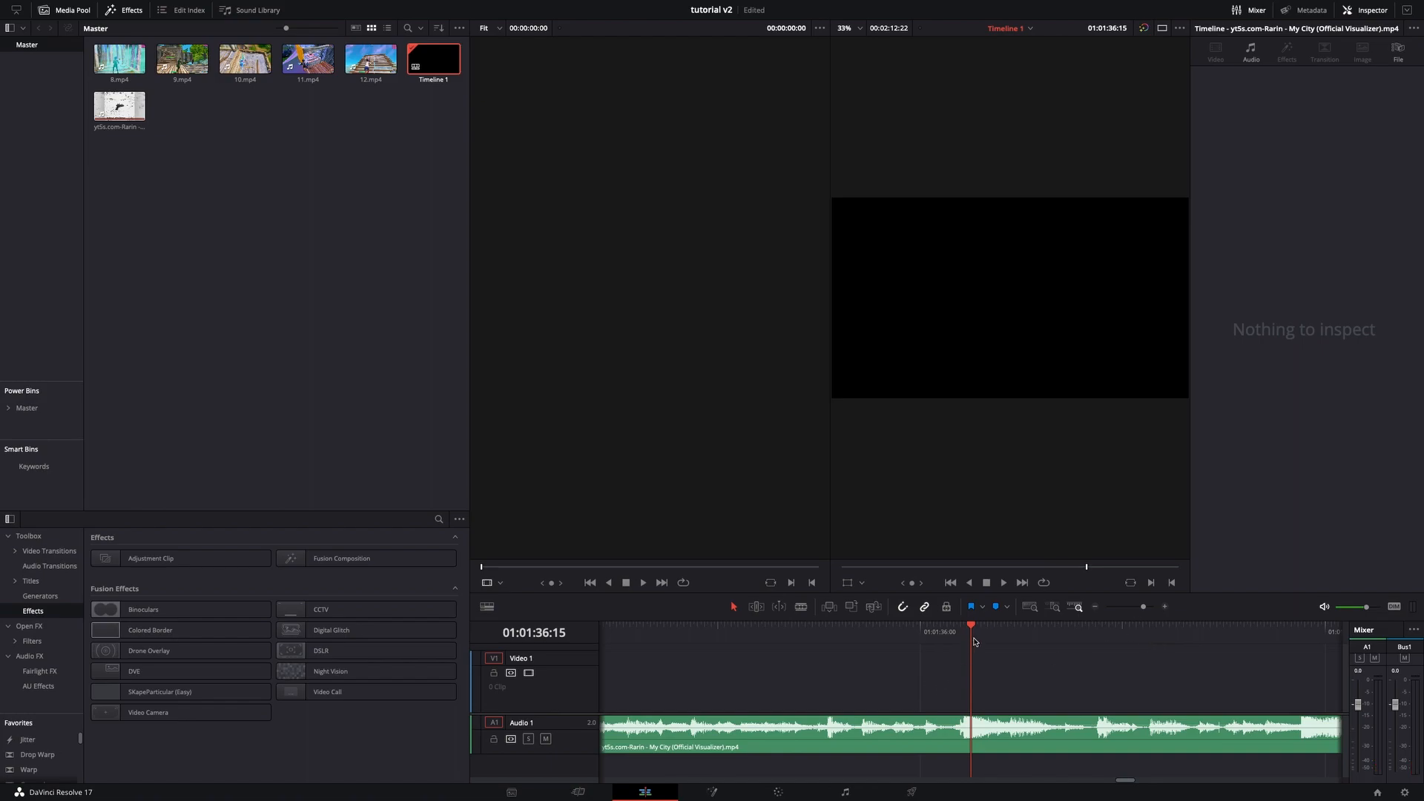
left_click(1146, 606)
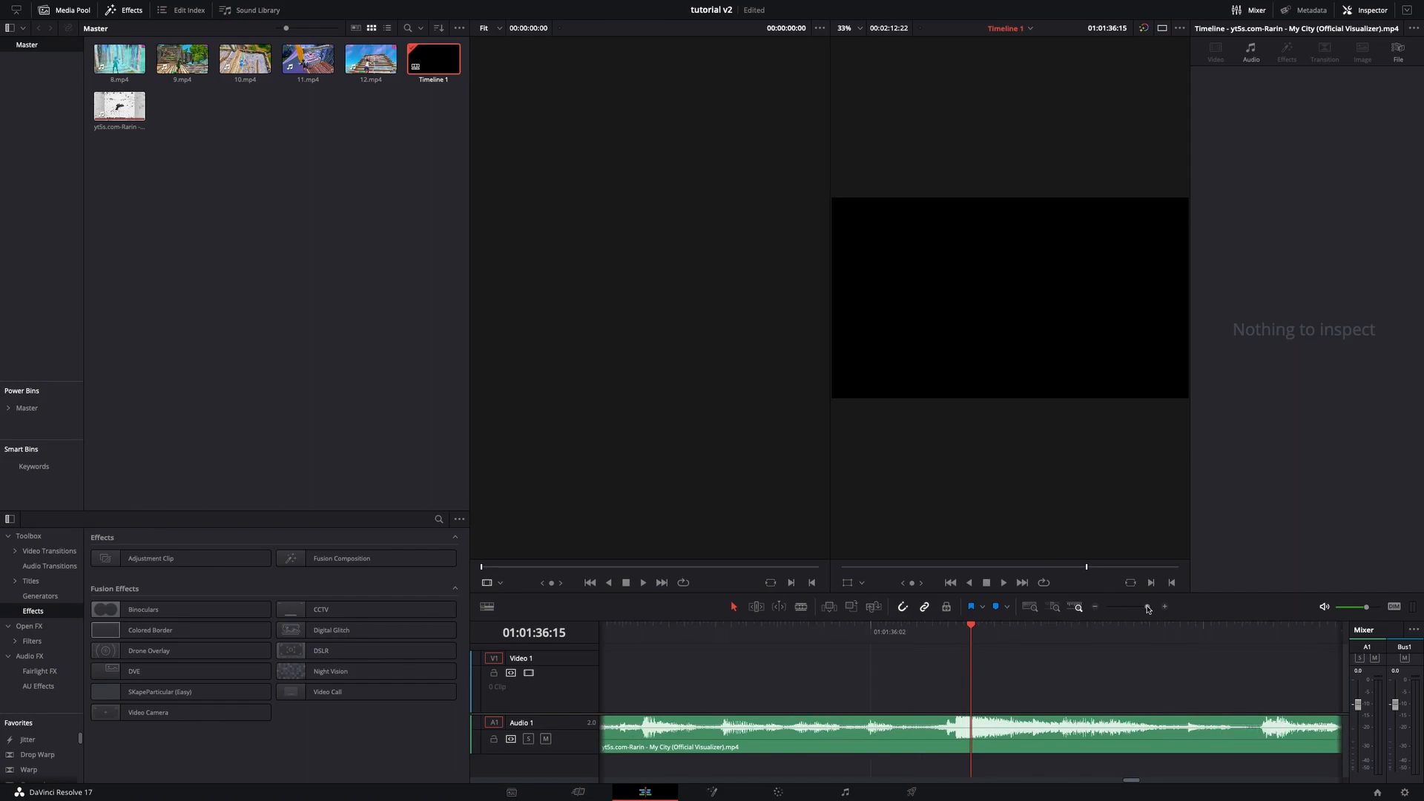
left_click_drag(967, 646, 956, 646)
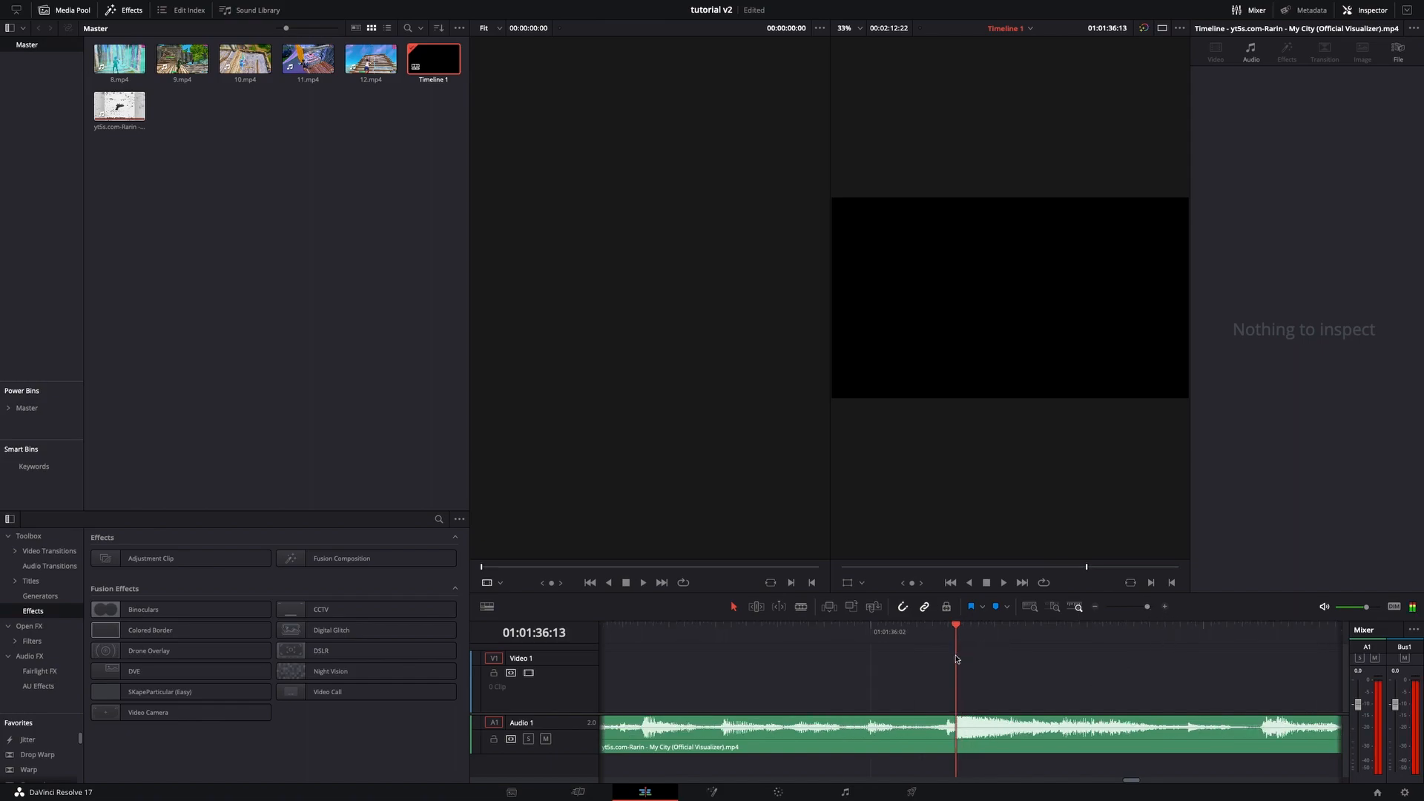
- Select the audio clip and add a marker at the beat drop under the playhead
left_click(967, 750)
key("m")
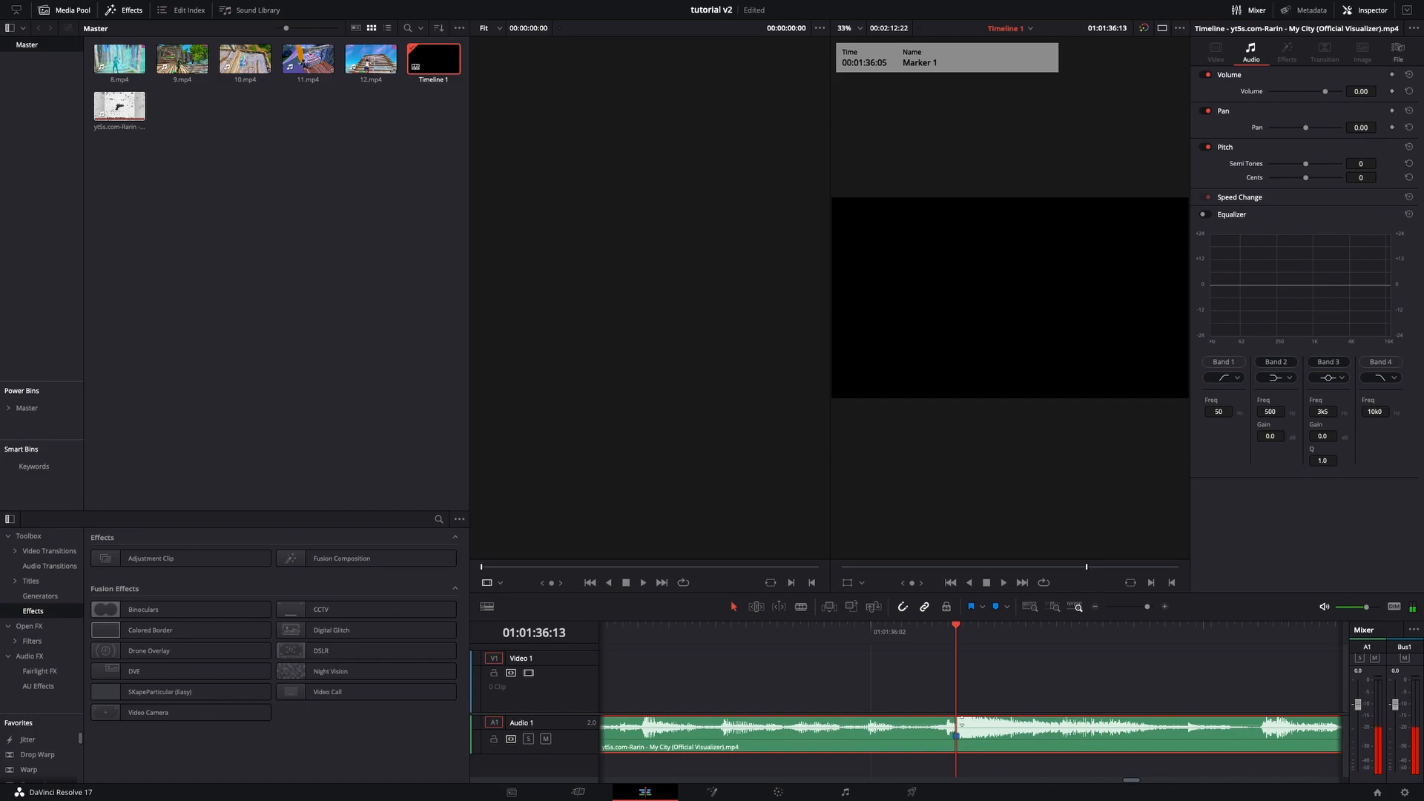
- Scrub and play through the song to find the next beat, then add a second marker there
left_click_drag(938, 647, 869, 658)
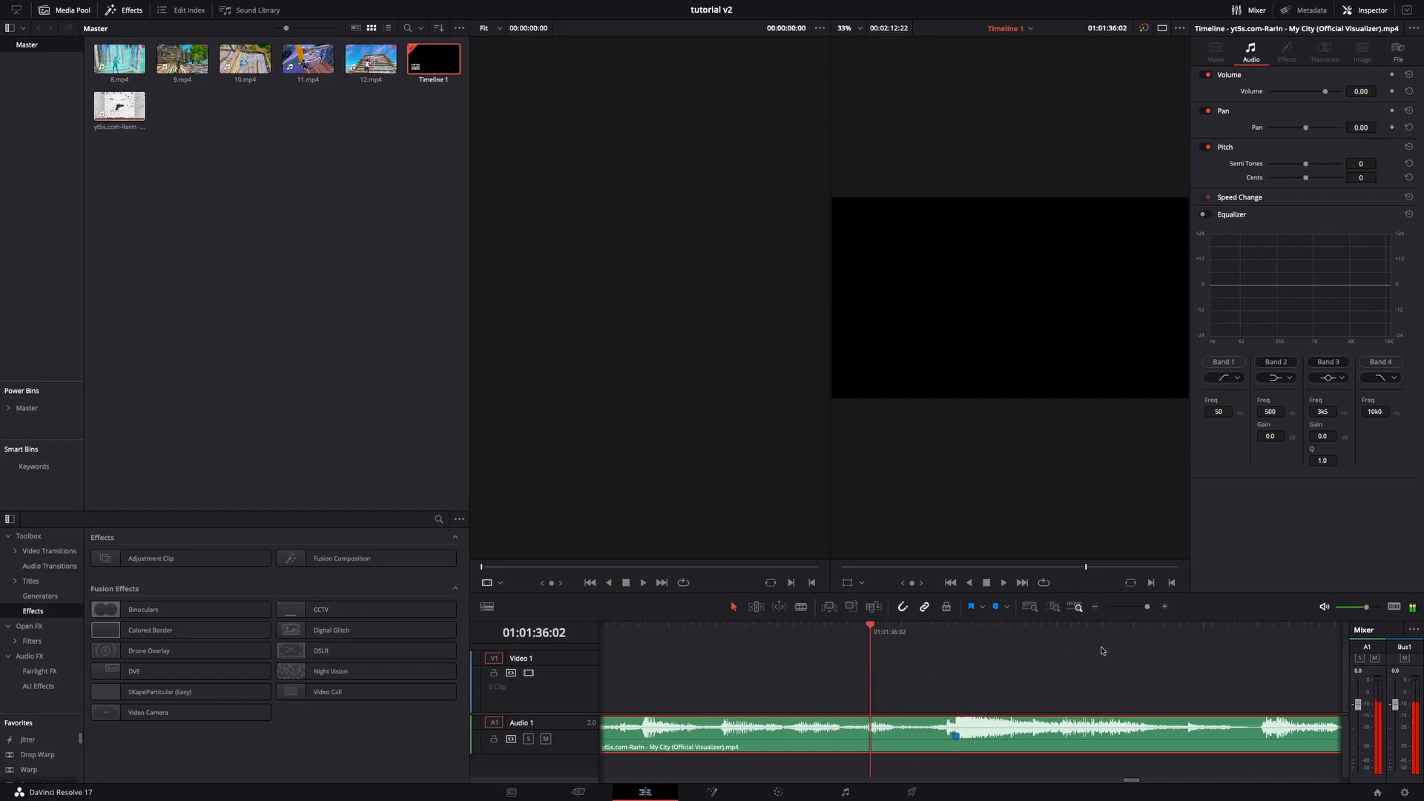
left_click(1143, 607)
left_click_drag(971, 639, 1102, 694)
left_click(1004, 584)
left_click(986, 583)
left_click(1140, 608)
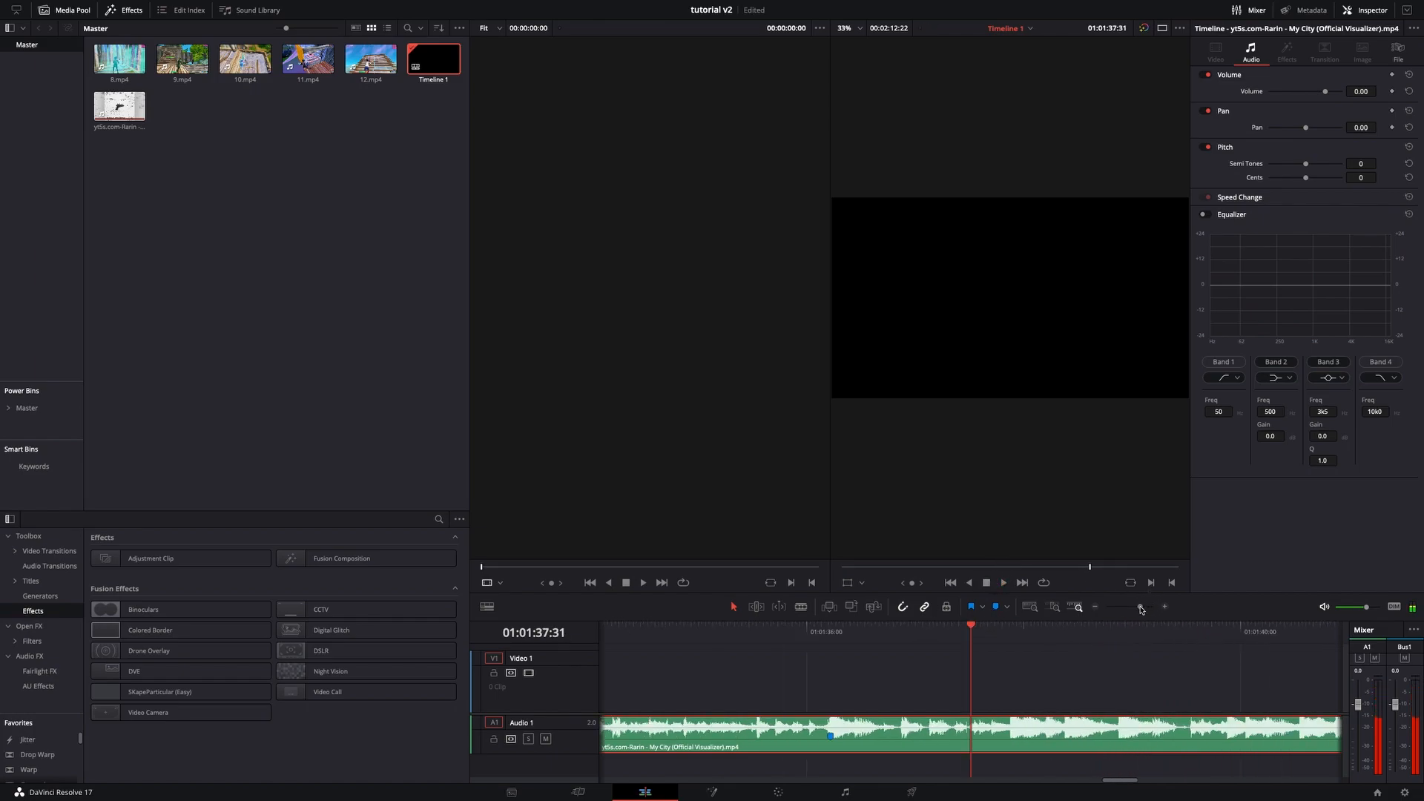
left_click(1003, 583)
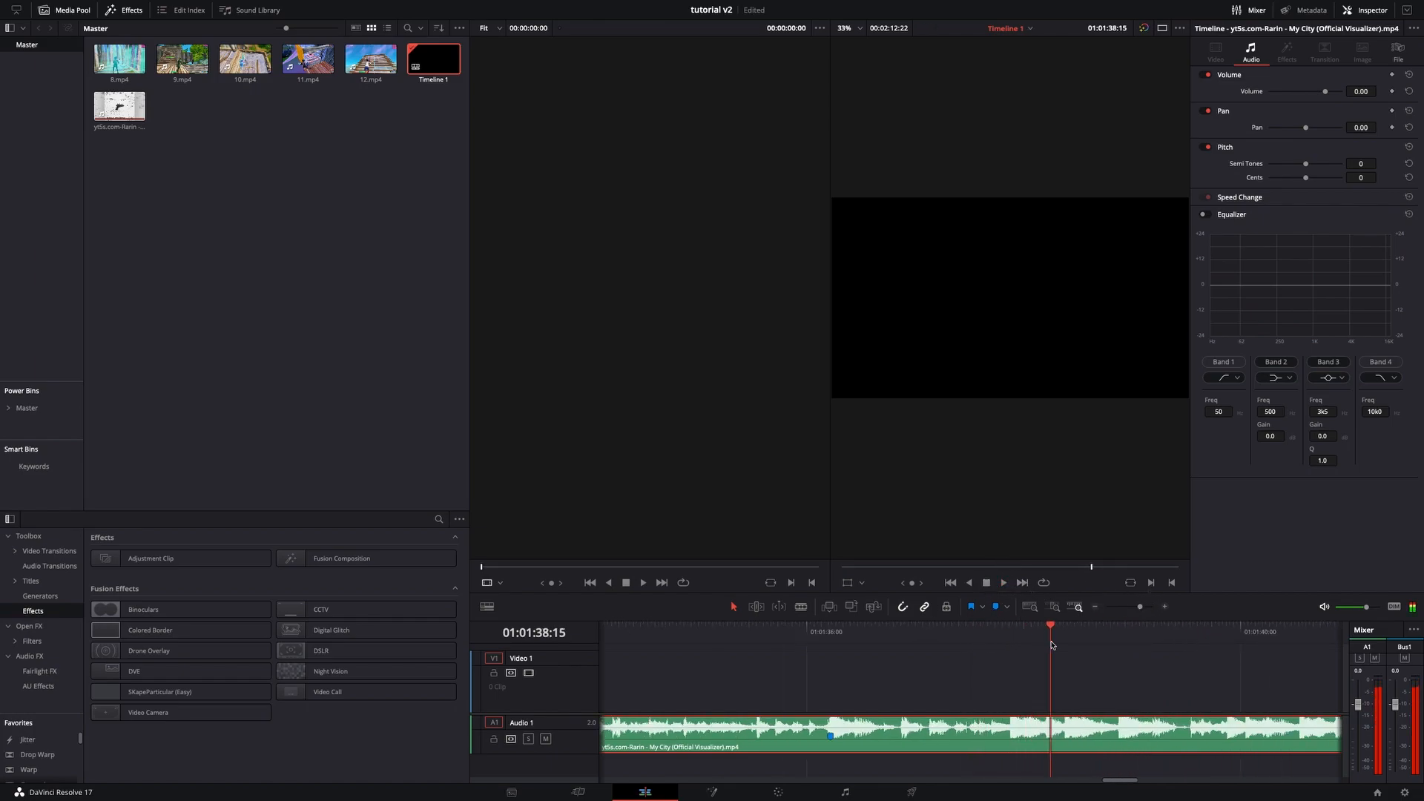
left_click_drag(1050, 643, 1120, 631)
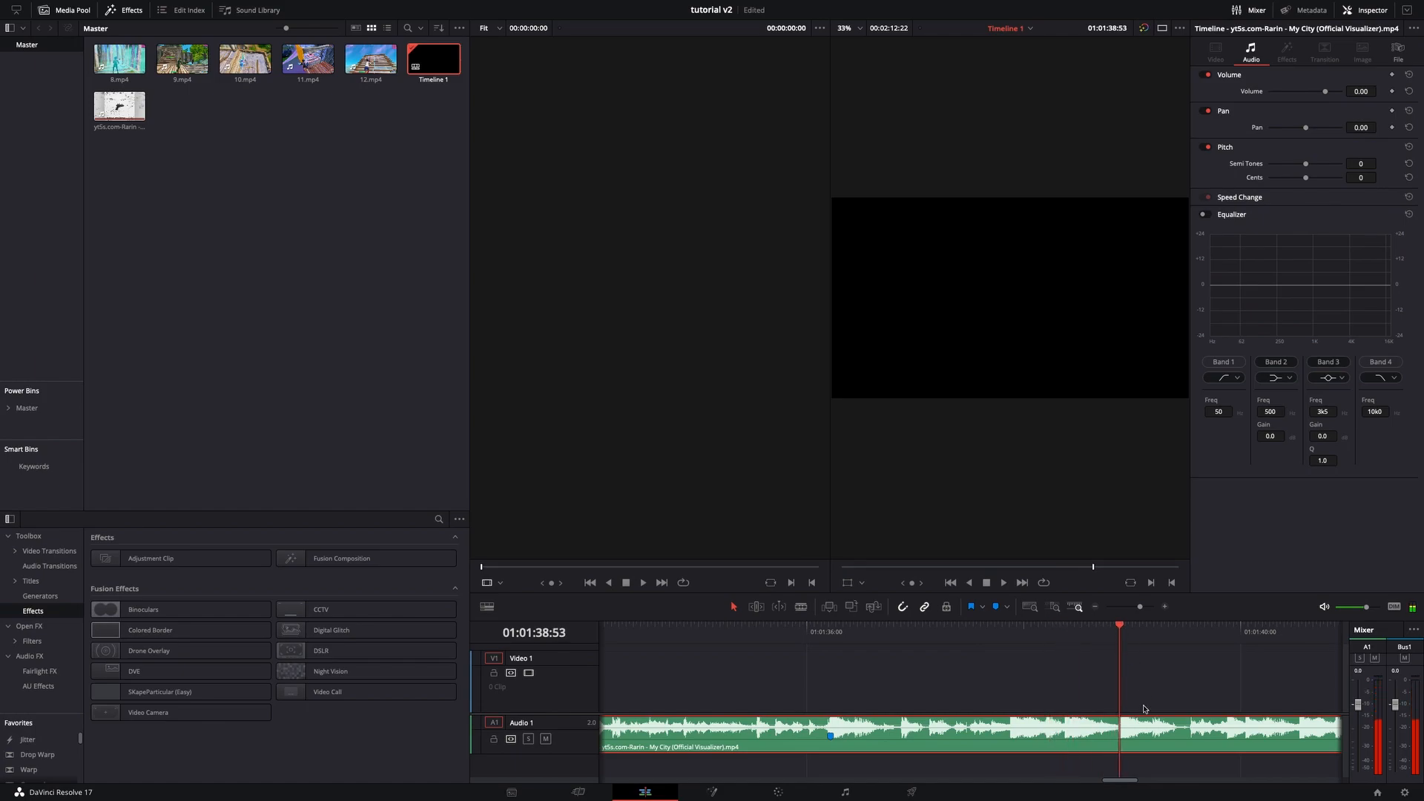
key("m")
- Locate the following beat further along the song and add a third marker at the playhead
scroll(1135, 698, "right", 1)
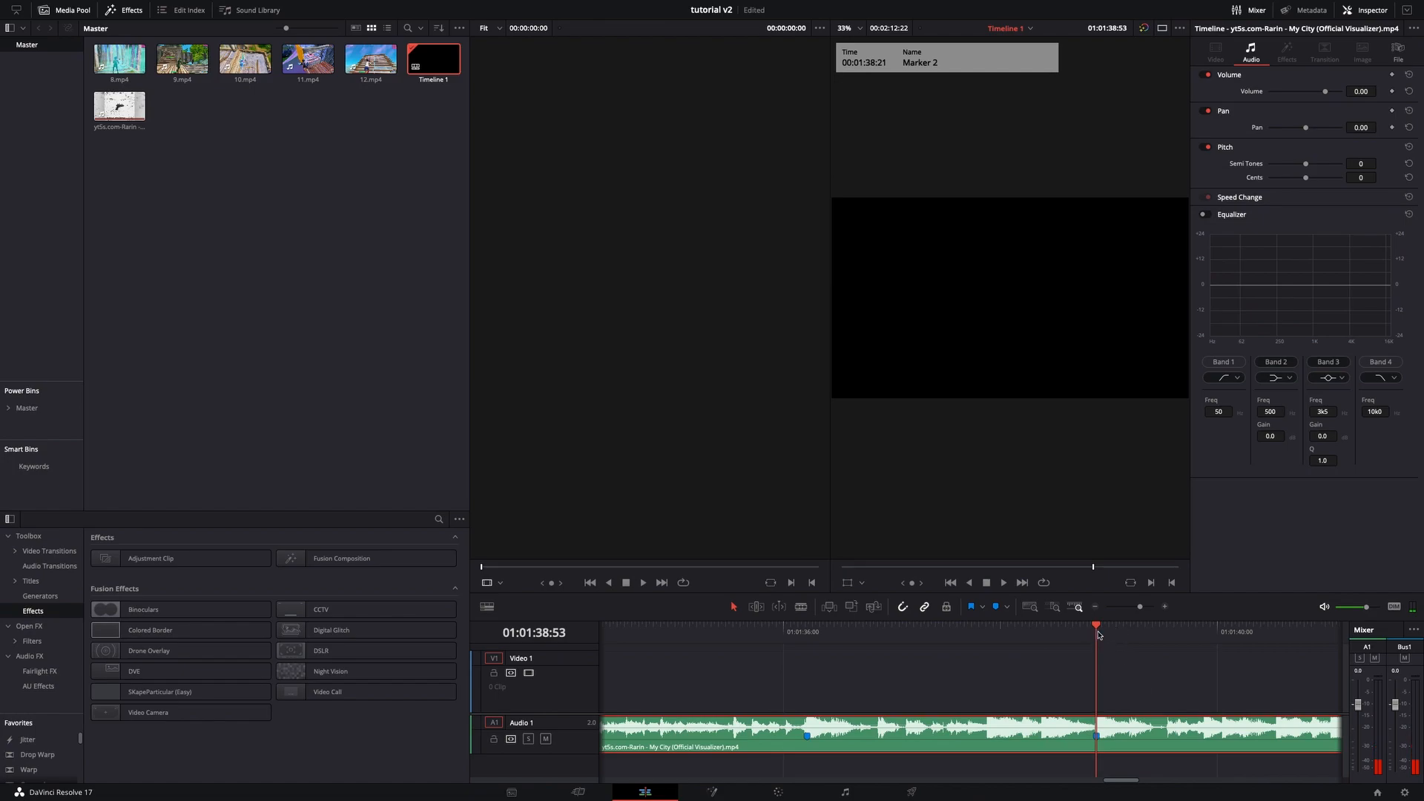
left_click(1001, 583)
left_click_drag(1140, 607, 1131, 609)
left_click(1004, 583)
left_click(1165, 609)
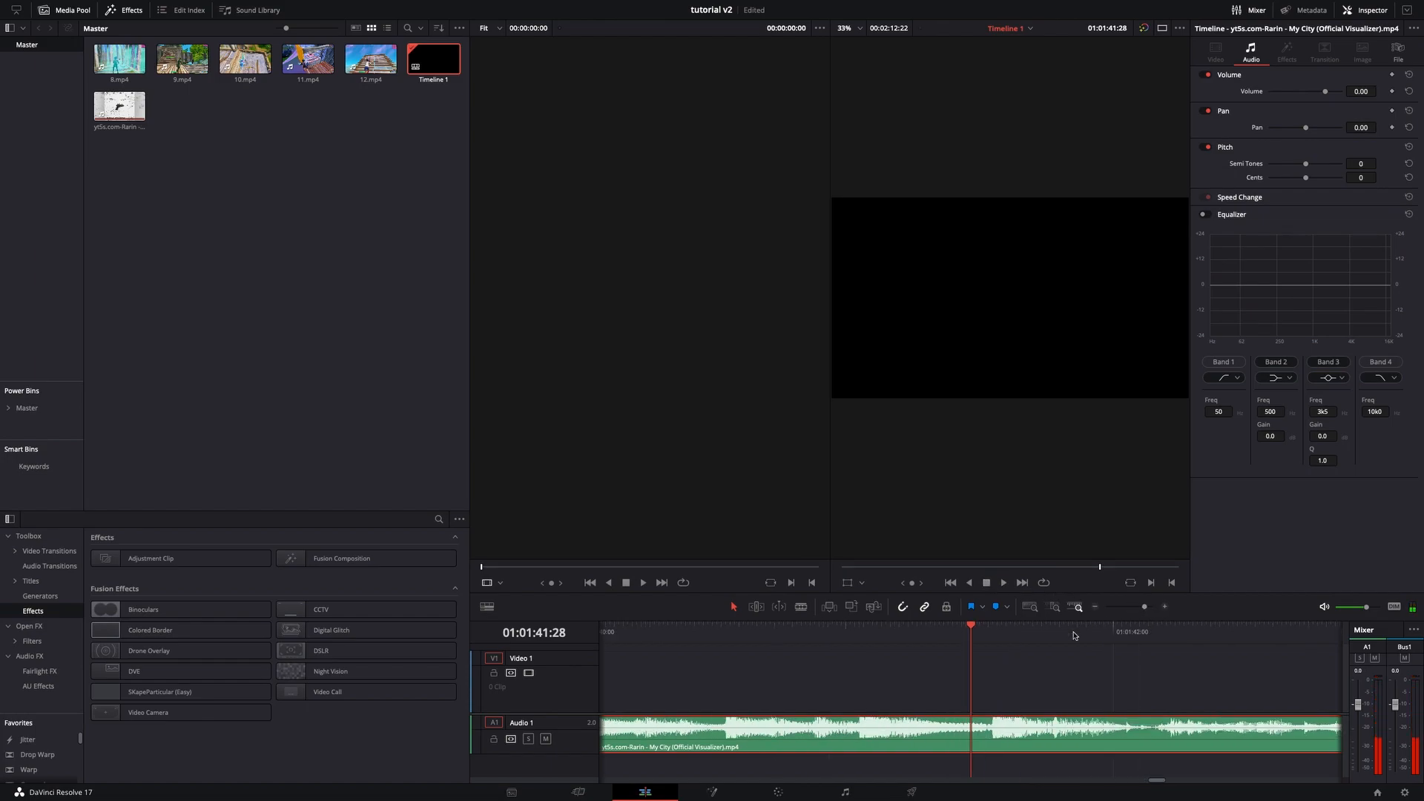
left_click(993, 637)
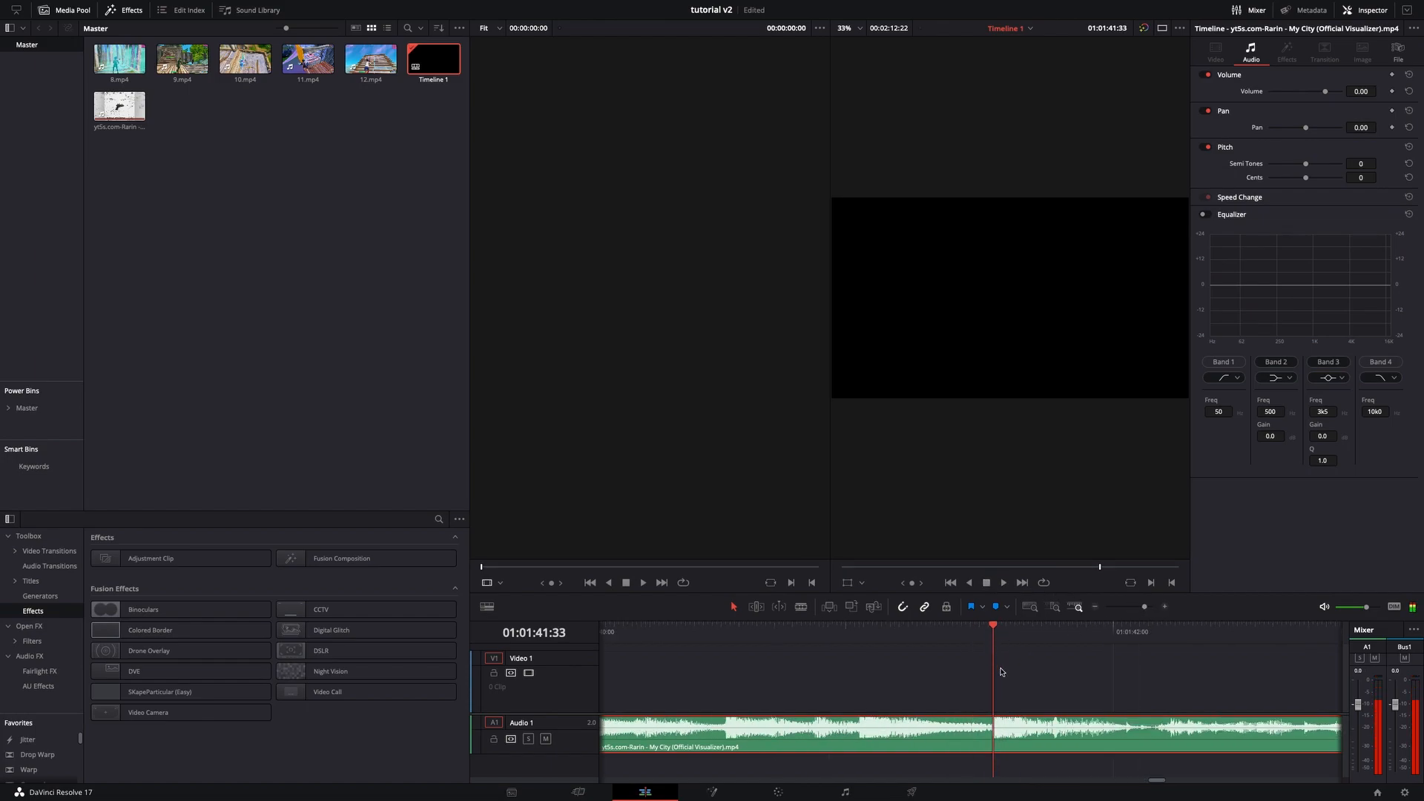
key("m")
- Try to cut the song at its start point and delete the intro before it
left_click_drag(1145, 607, 1134, 615)
mouse_move(920, 639)
left_mouse_down()
mouse_move(722, 677)
mouse_move(714, 658)
mouse_move(654, 662)
left_mouse_up()
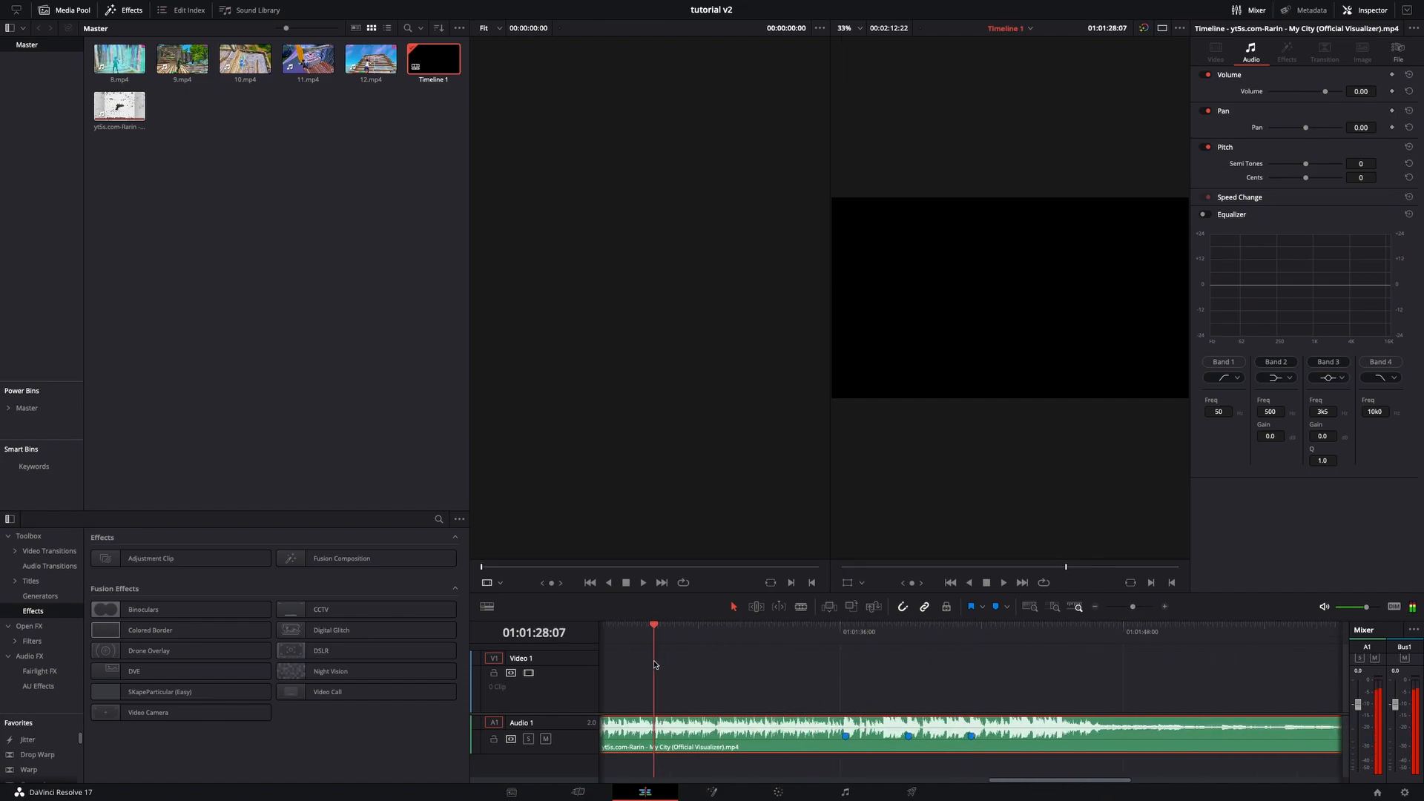
key("ctrl+b")
key("Delete")
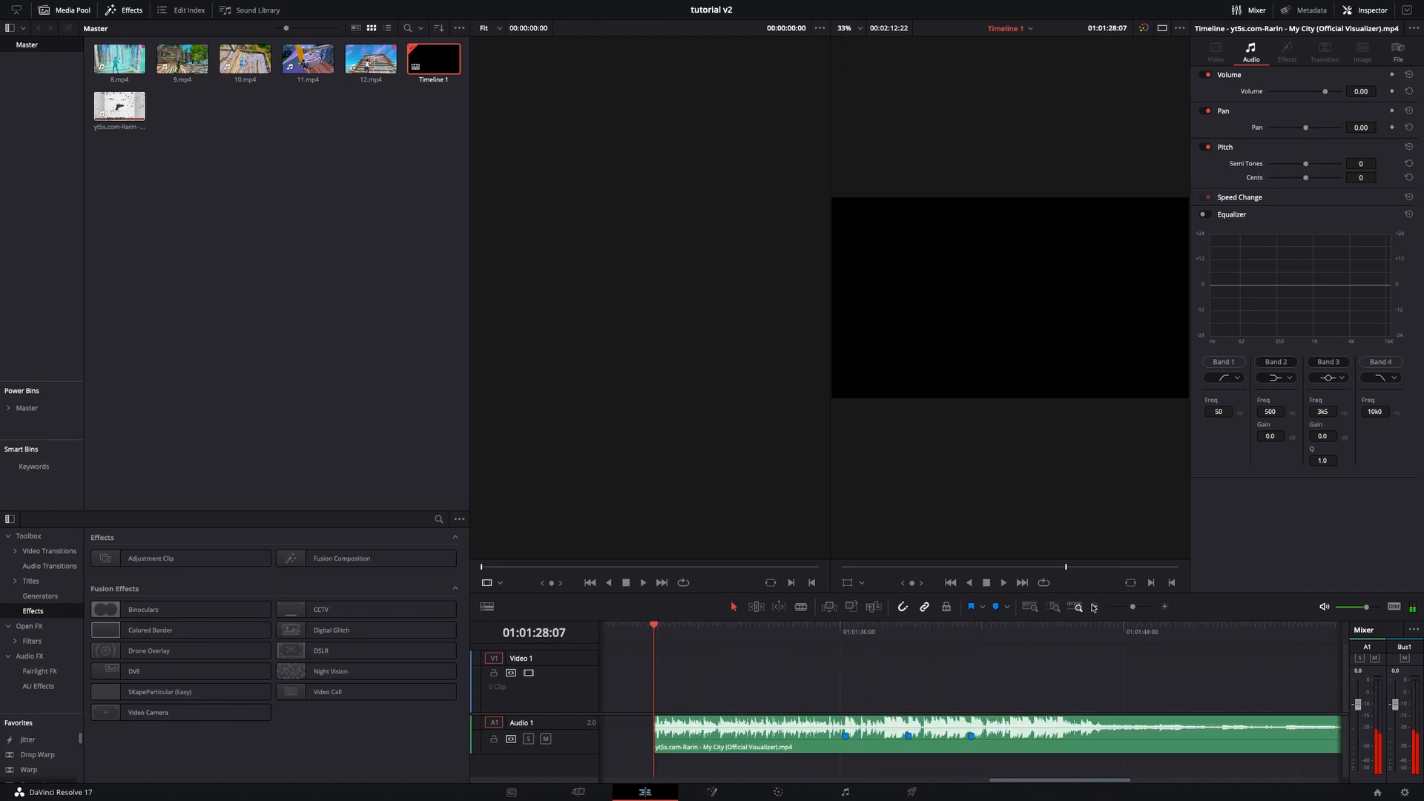
key("ctrl+z")
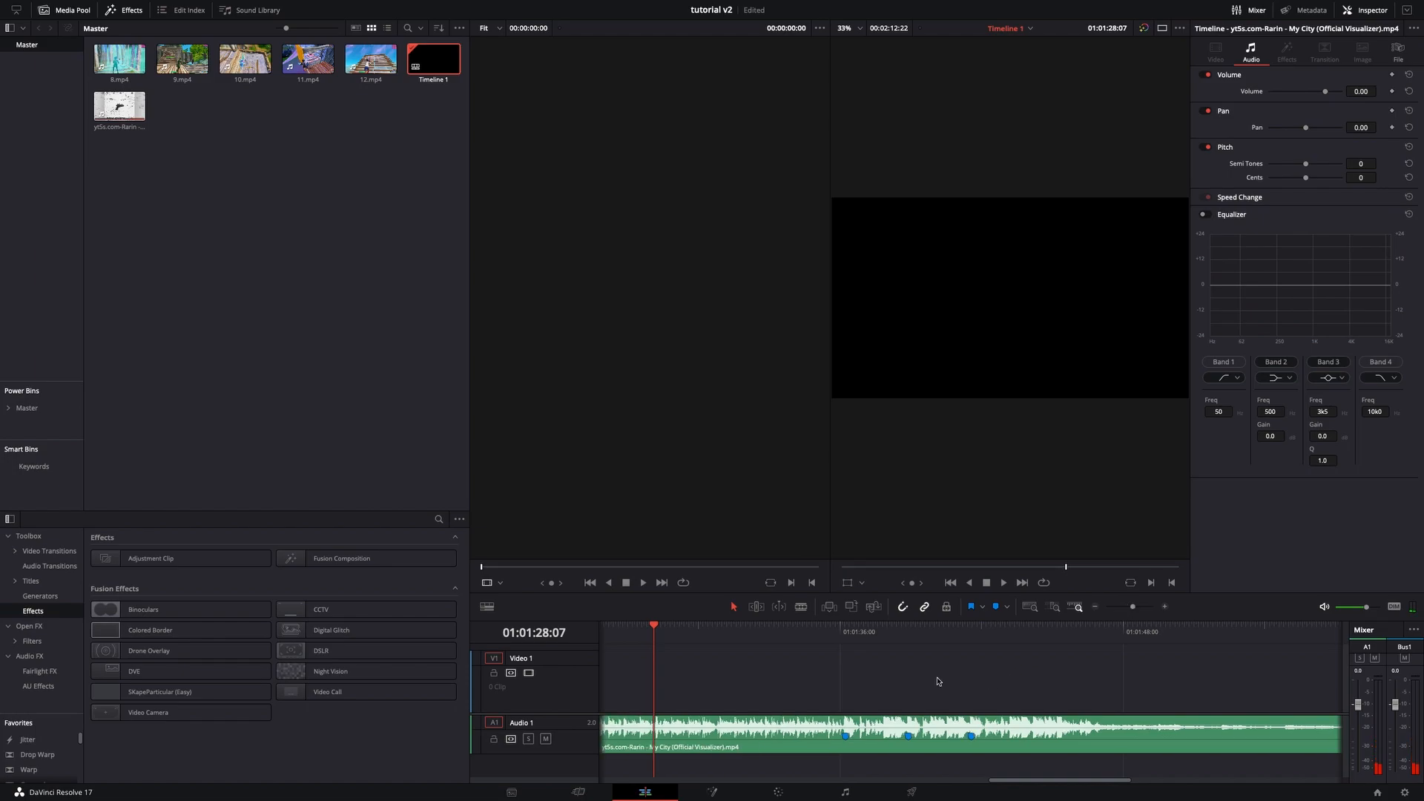
- Cut away the song's intro before the playhead and move the remaining audio to the start of the timeline
left_click_drag(671, 642, 639, 644)
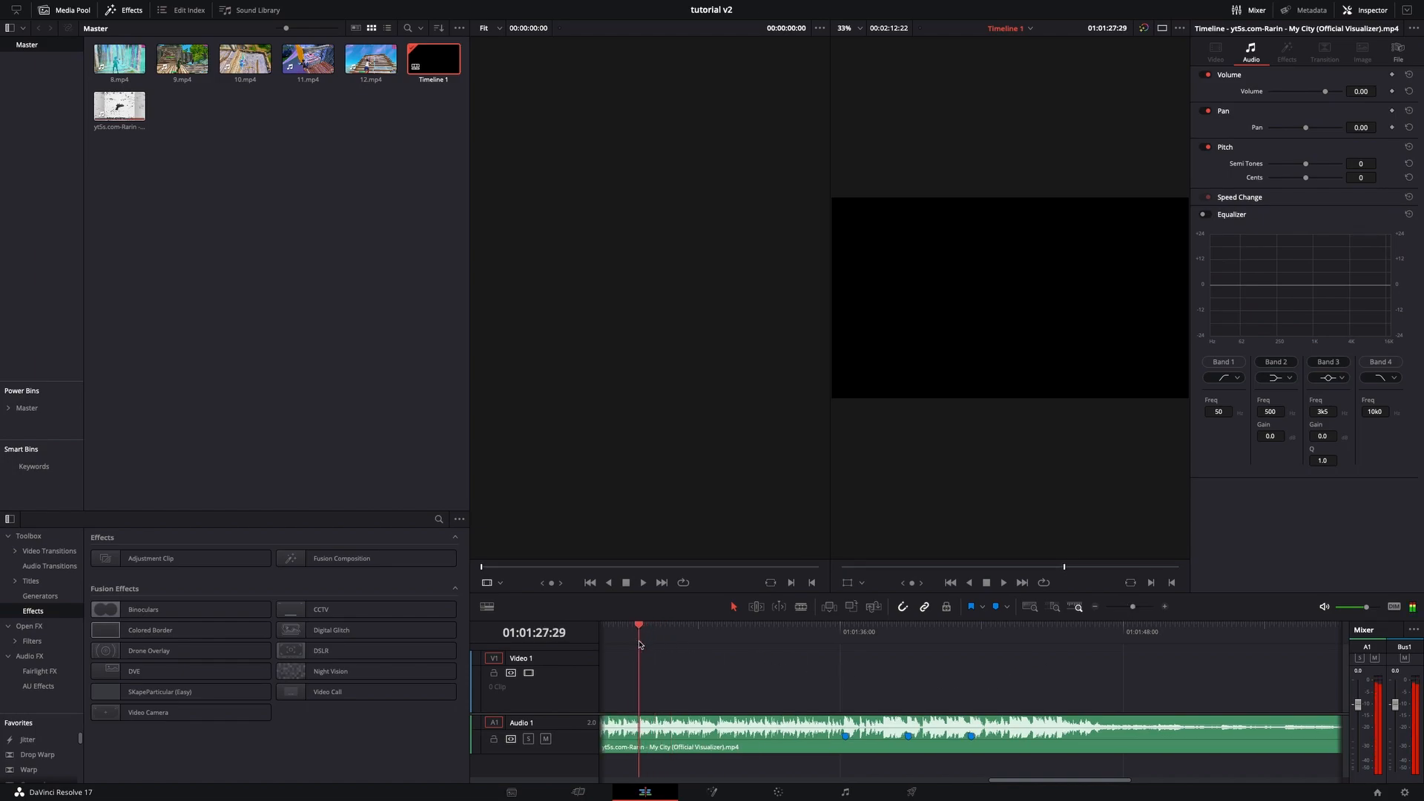
left_click(654, 736)
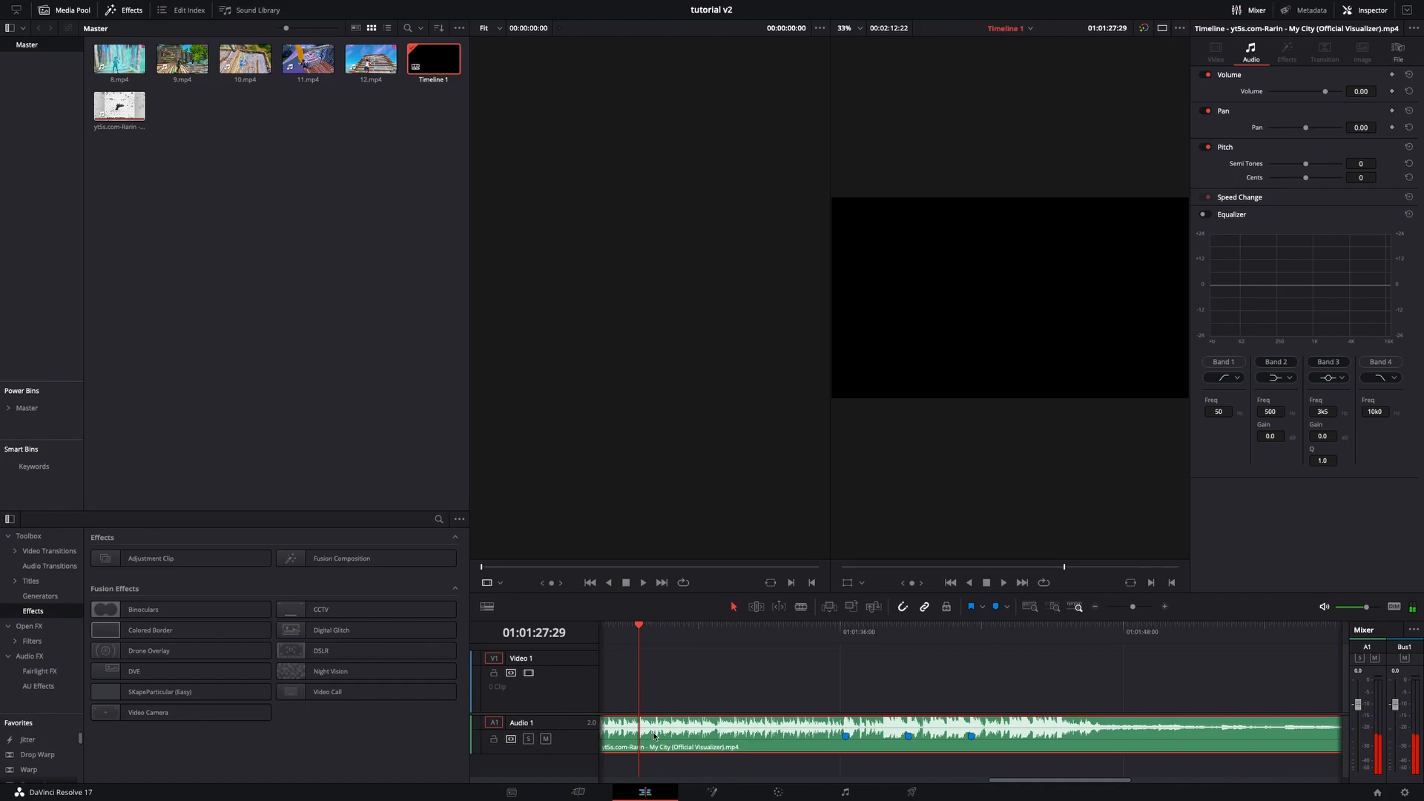
key("ctrl+b")
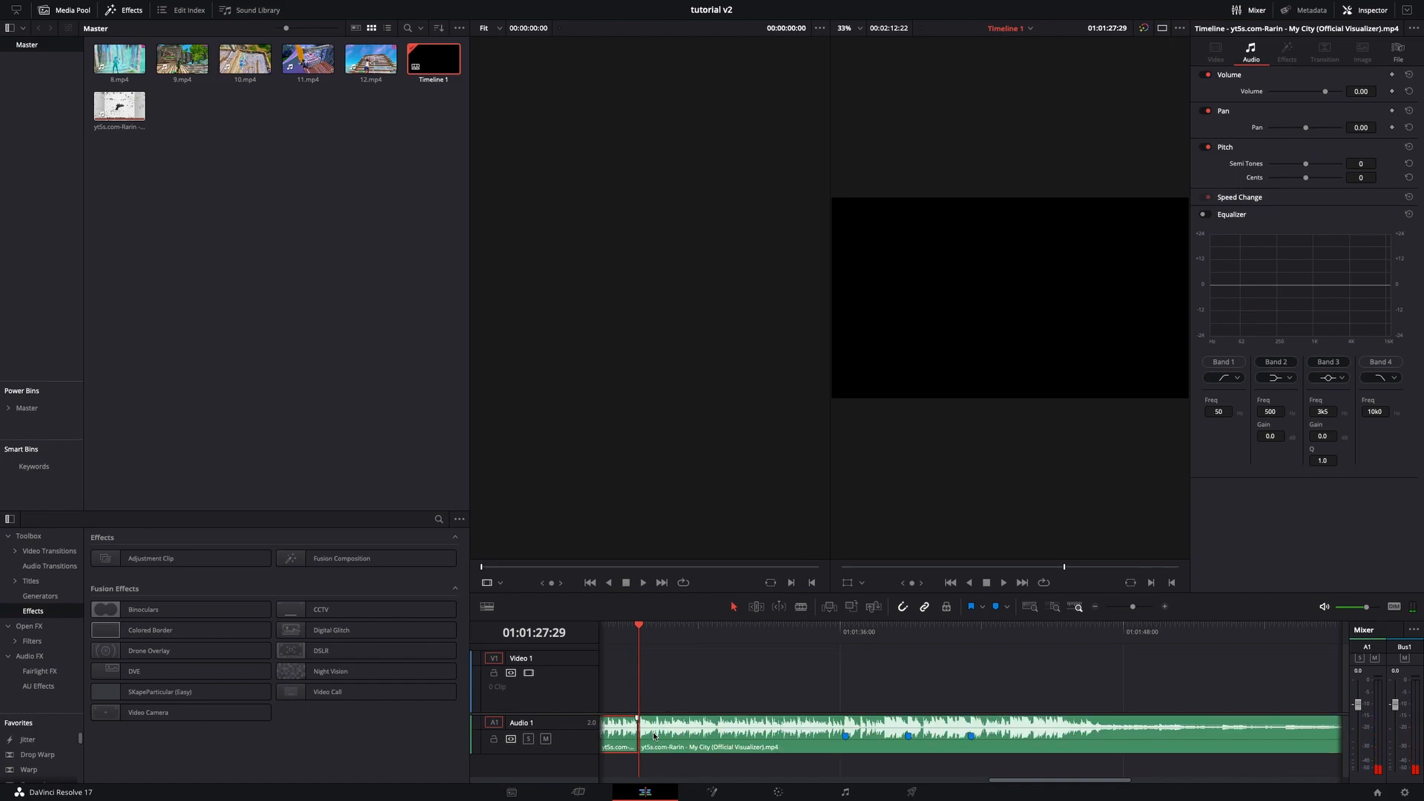
key("BackSpace")
left_click_drag(1133, 608, 1120, 608)
left_click_drag(780, 739, 642, 739)
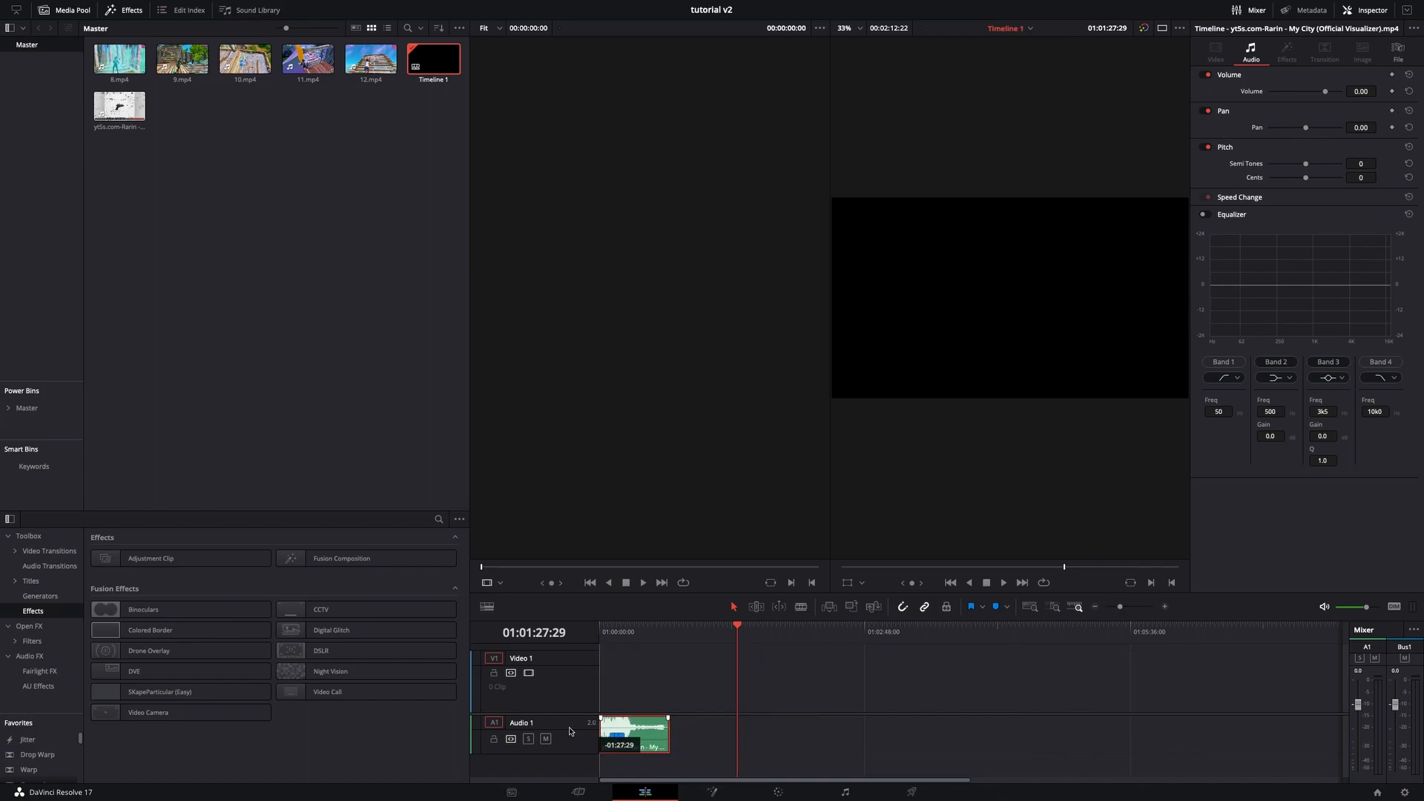
left_click(726, 632)
key("Home")
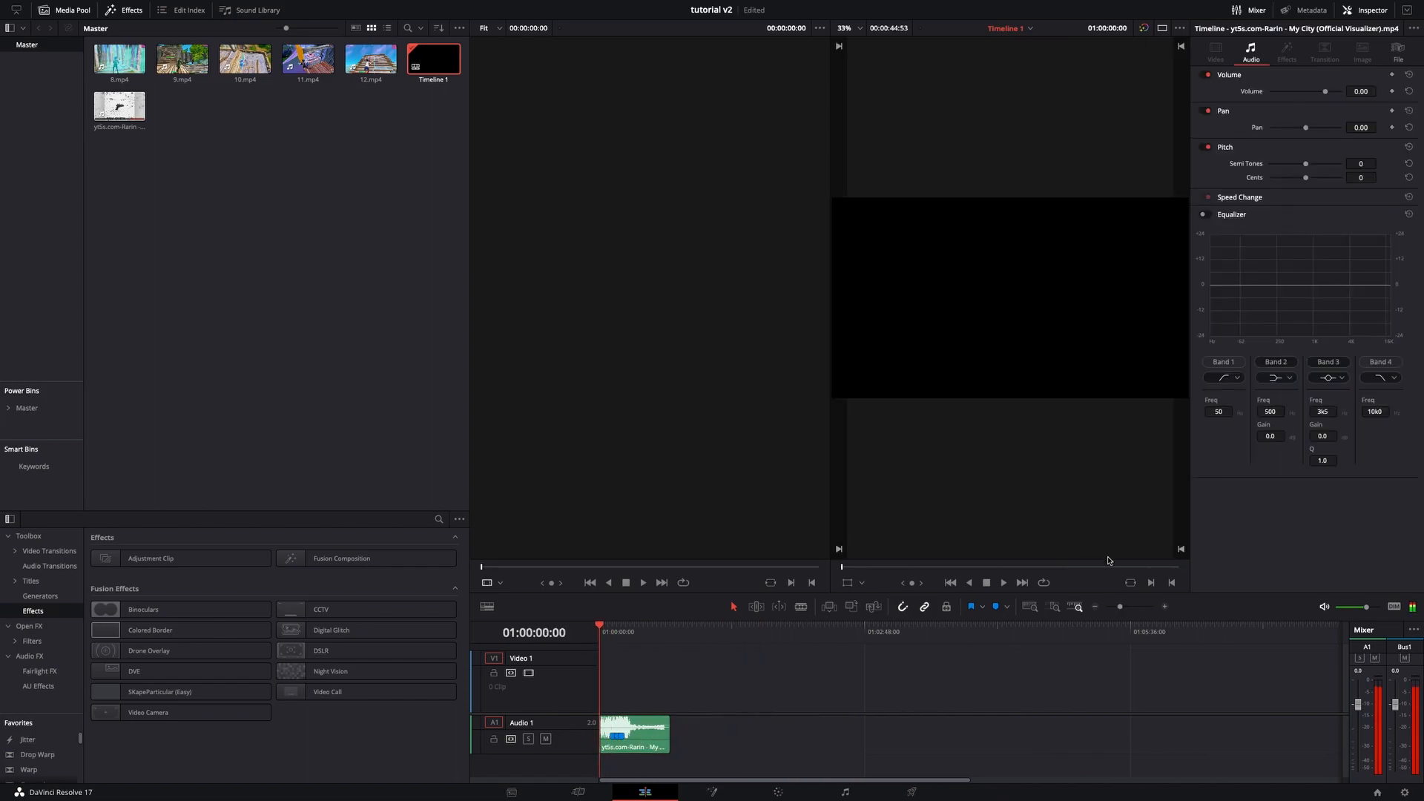
- Trim the end of the song clip to shorten it
left_click_drag(1120, 607, 1129, 606)
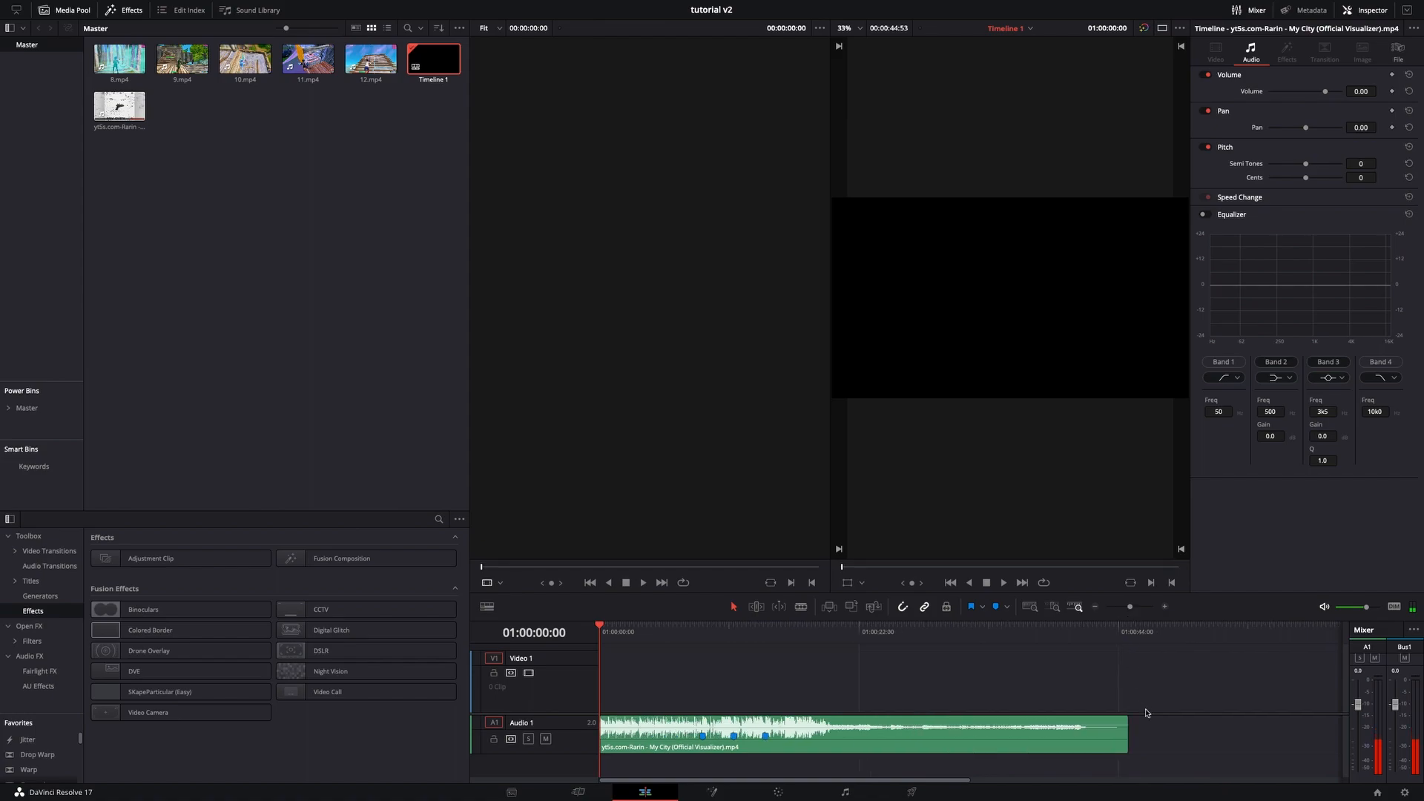
left_click_drag(1128, 727, 820, 742)
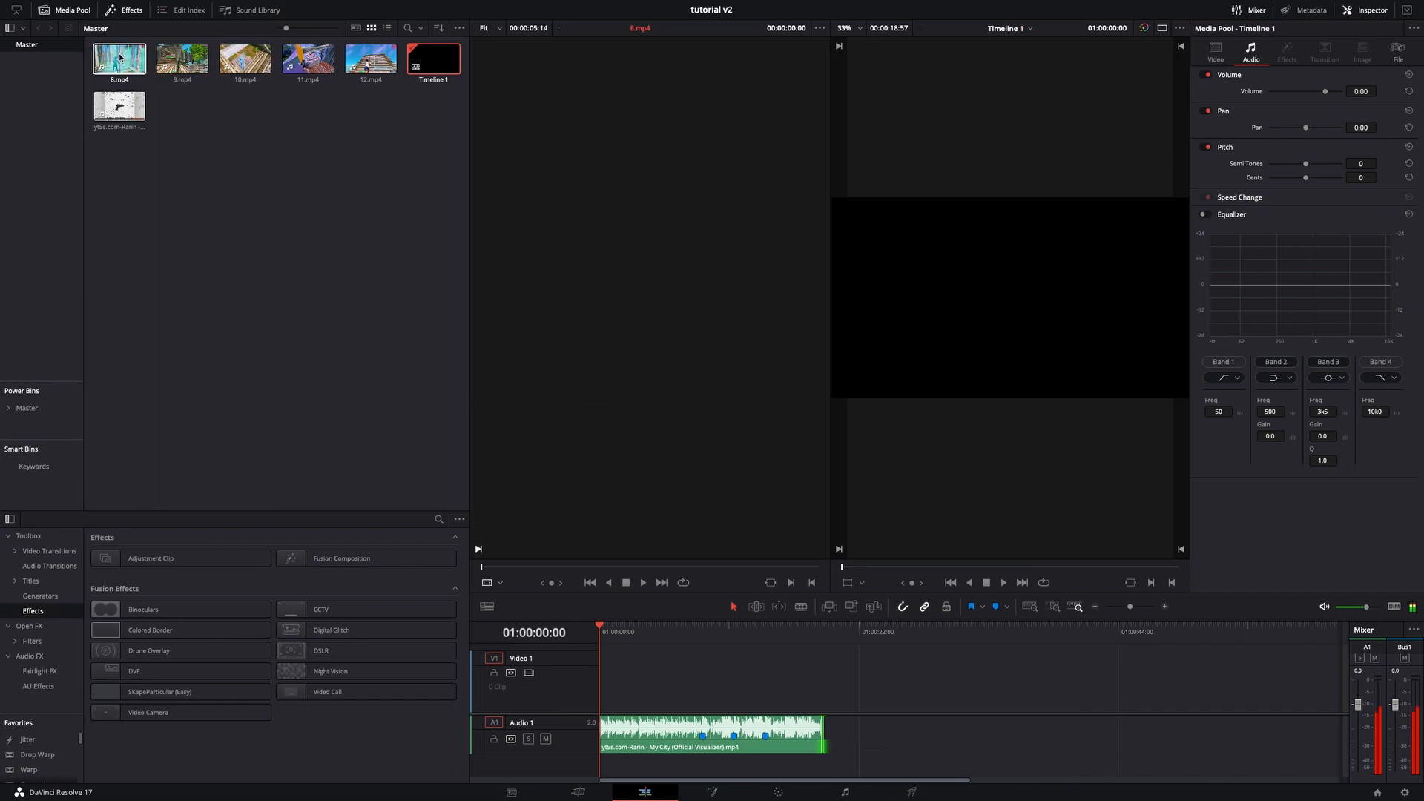
- Place the 8.mp4 clip on the timeline and move it to the start, above the song track
left_click_drag(122, 59, 961, 684)
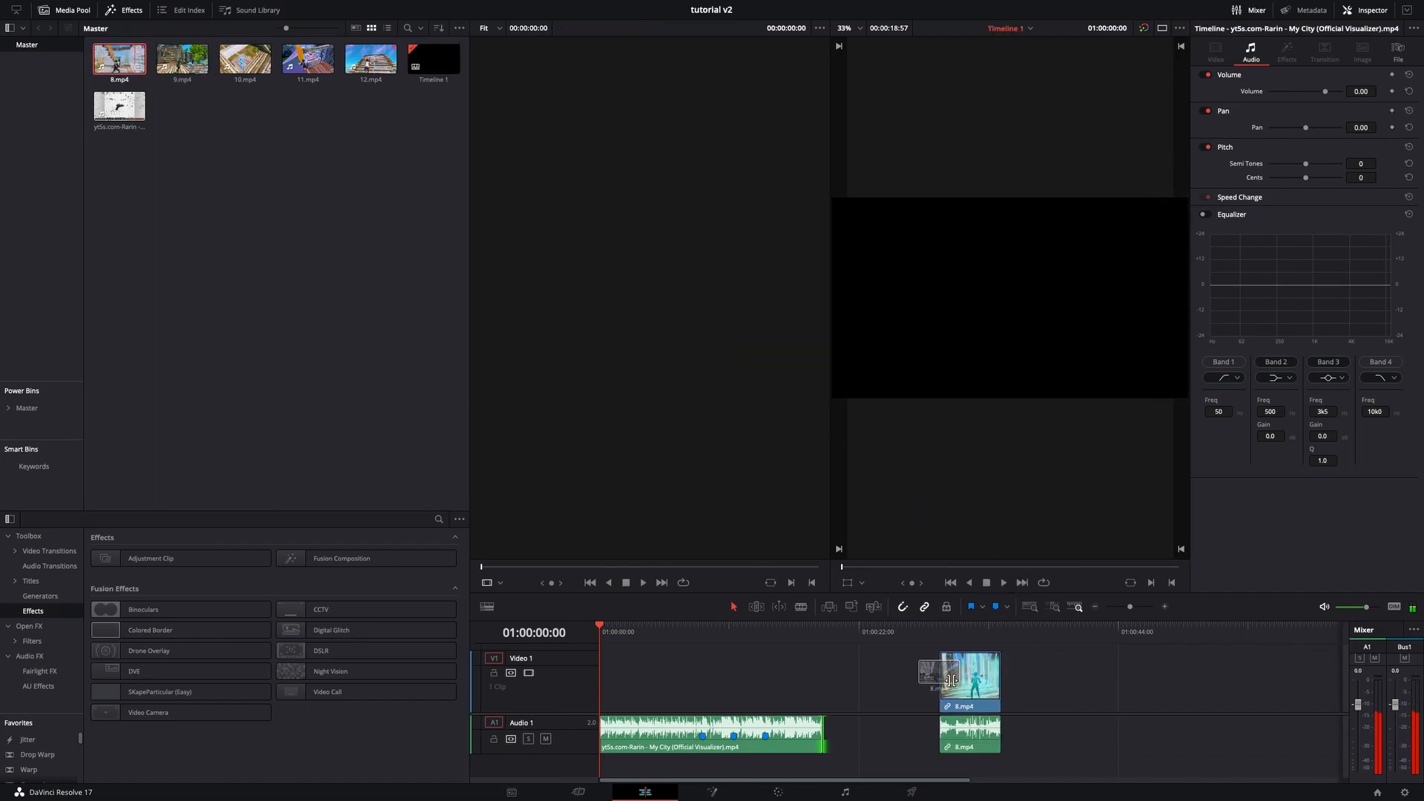
right_click(963, 686)
left_click(1079, 710)
left_click_drag(638, 746, 638, 760)
scroll(795, 721, "down", 2)
left_click_drag(973, 695, 638, 690)
right_click(656, 671)
left_click(656, 665)
left_click_drag(604, 630, 632, 627)
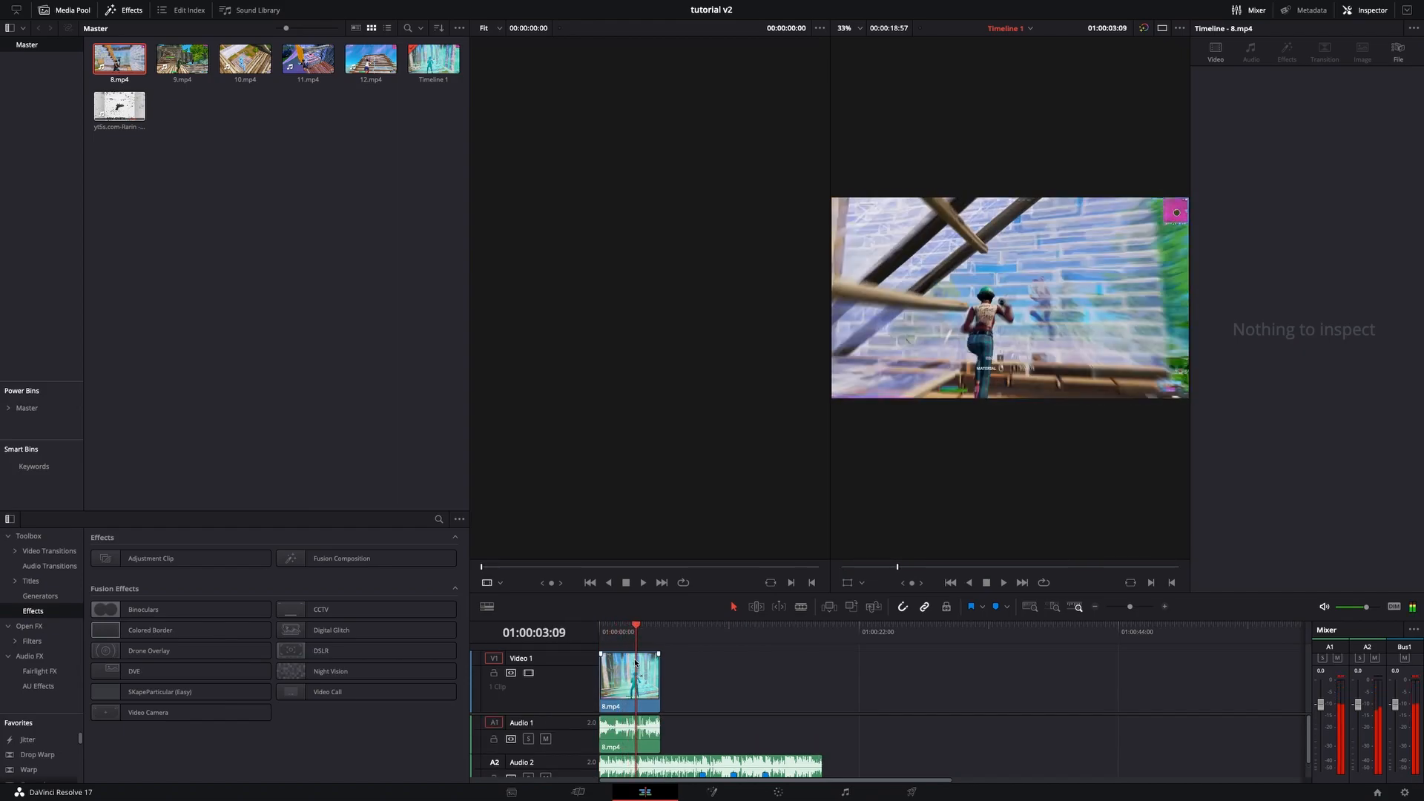
- Enable retime controls on the 8.mp4 clip
right_click(636, 672)
left_click(673, 506)
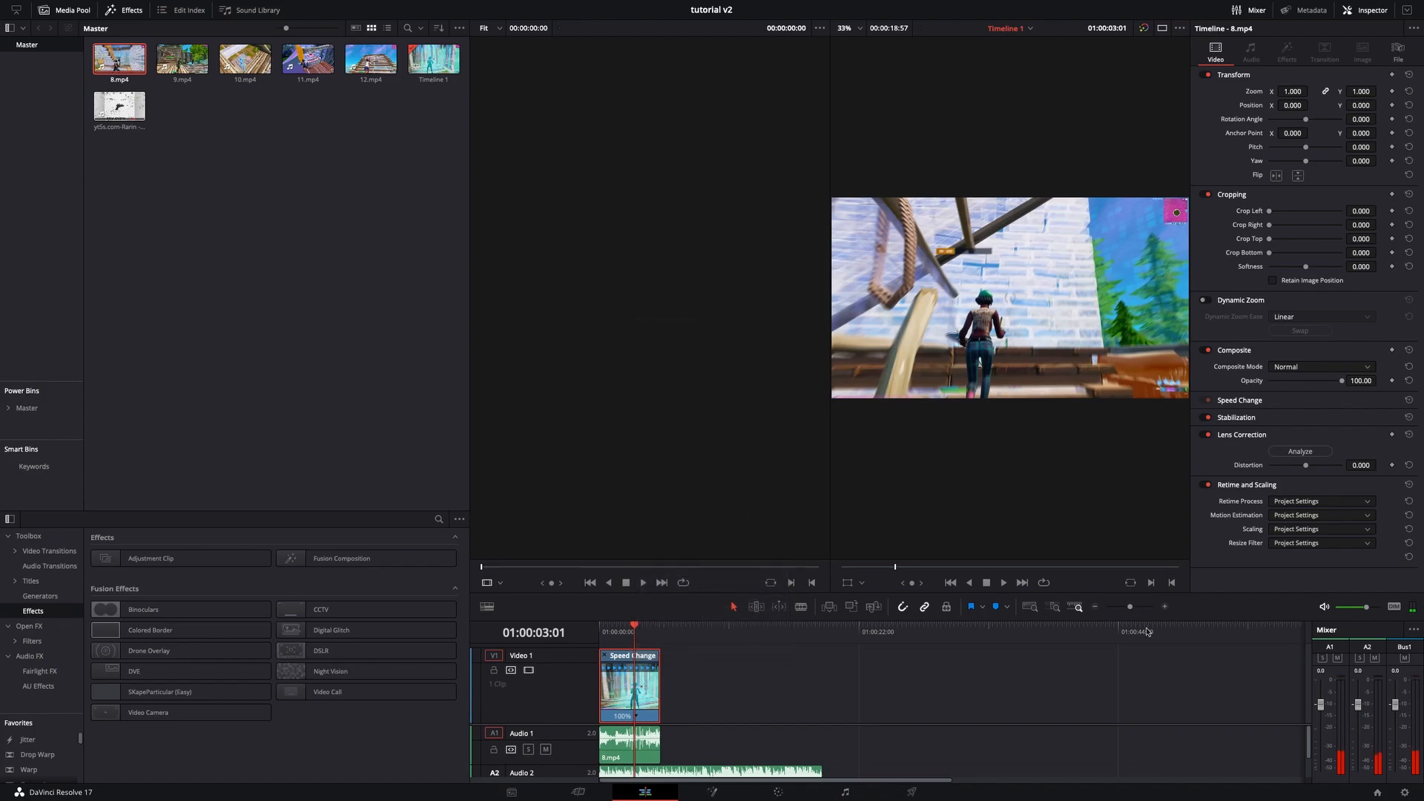
left_click(1164, 608)
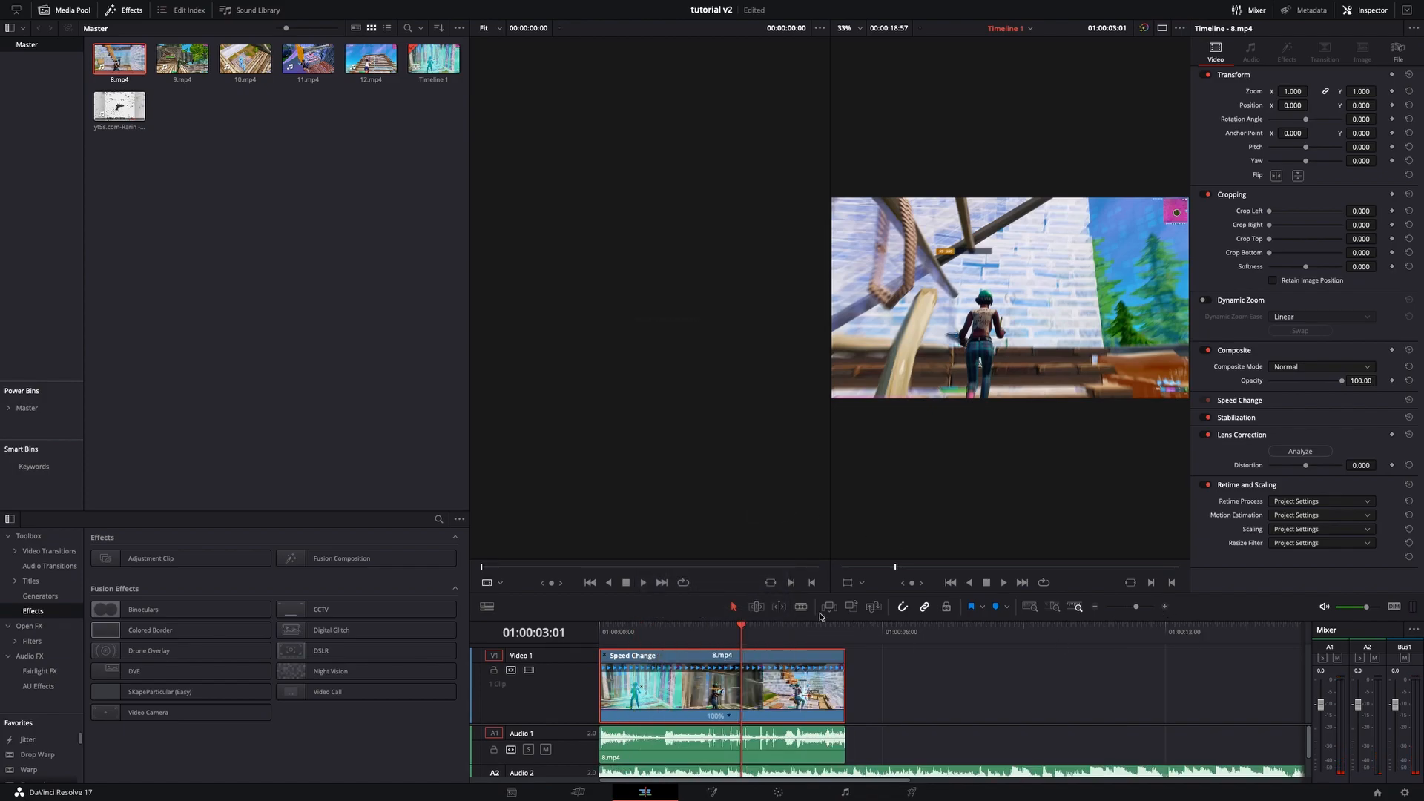
left_click(1165, 608)
left_click_drag(896, 638, 908, 637)
right_click(880, 673)
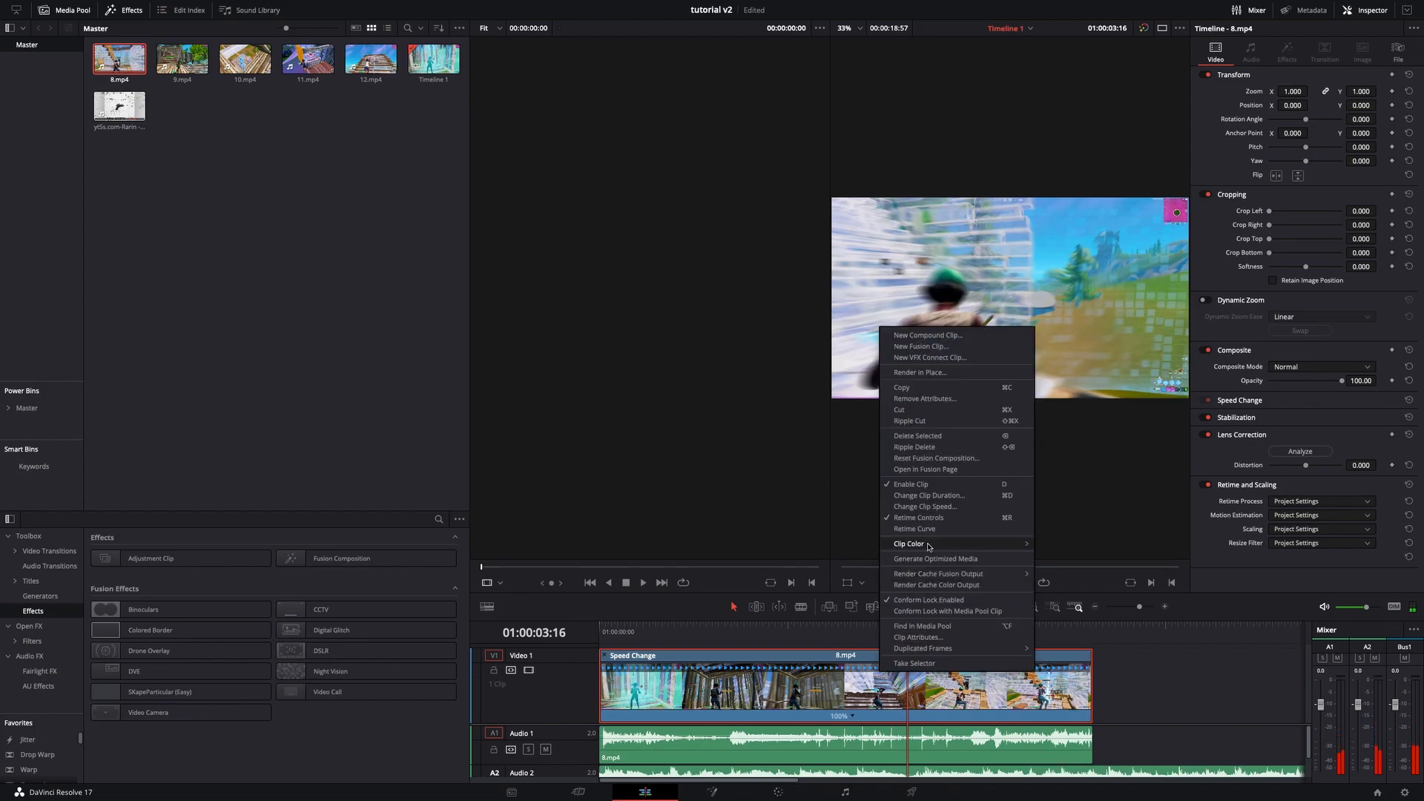
left_click(926, 519)
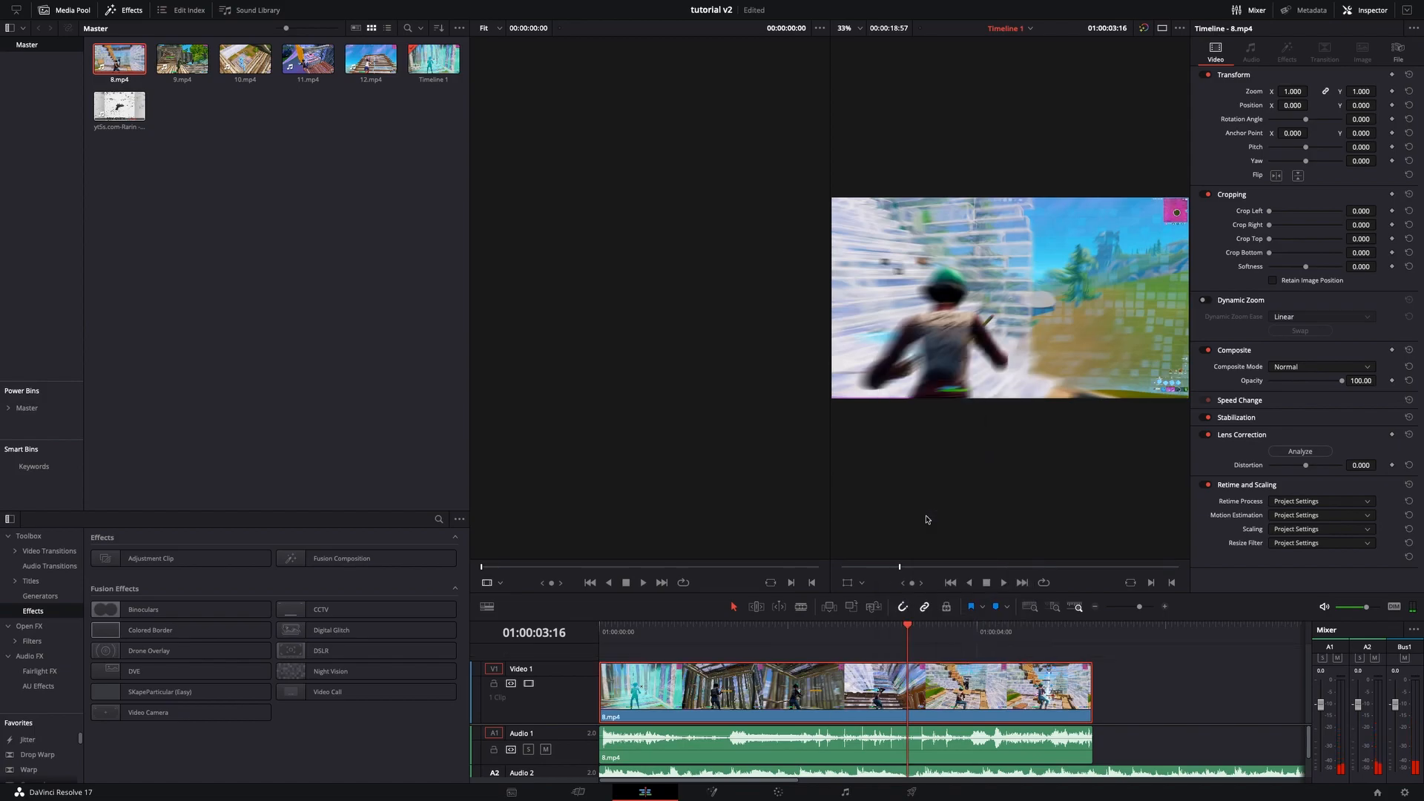
right_click(801, 693)
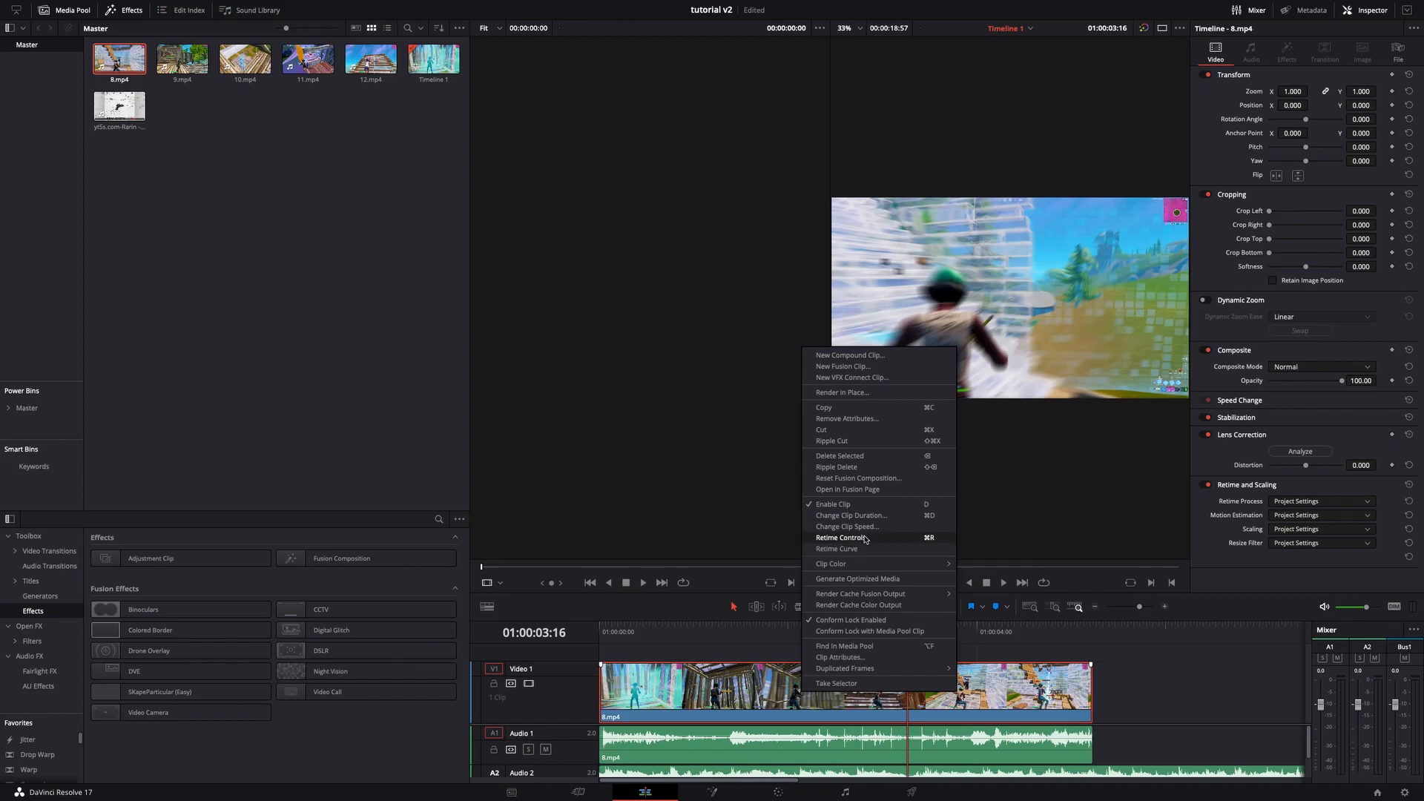
left_click(840, 537)
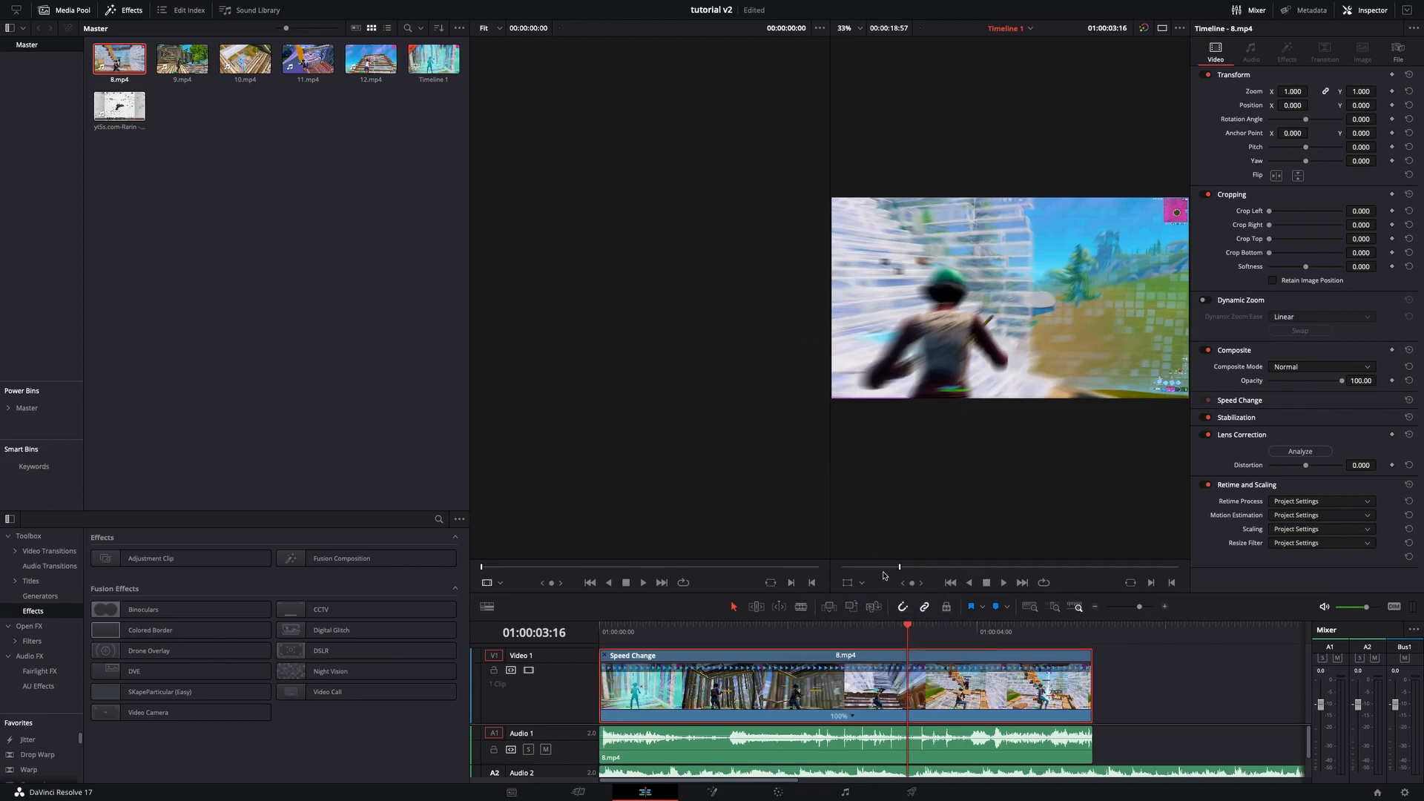
- Add two speed points on the 8.mp4 clip at playhead positions near the beats
left_click_drag(912, 631, 942, 625)
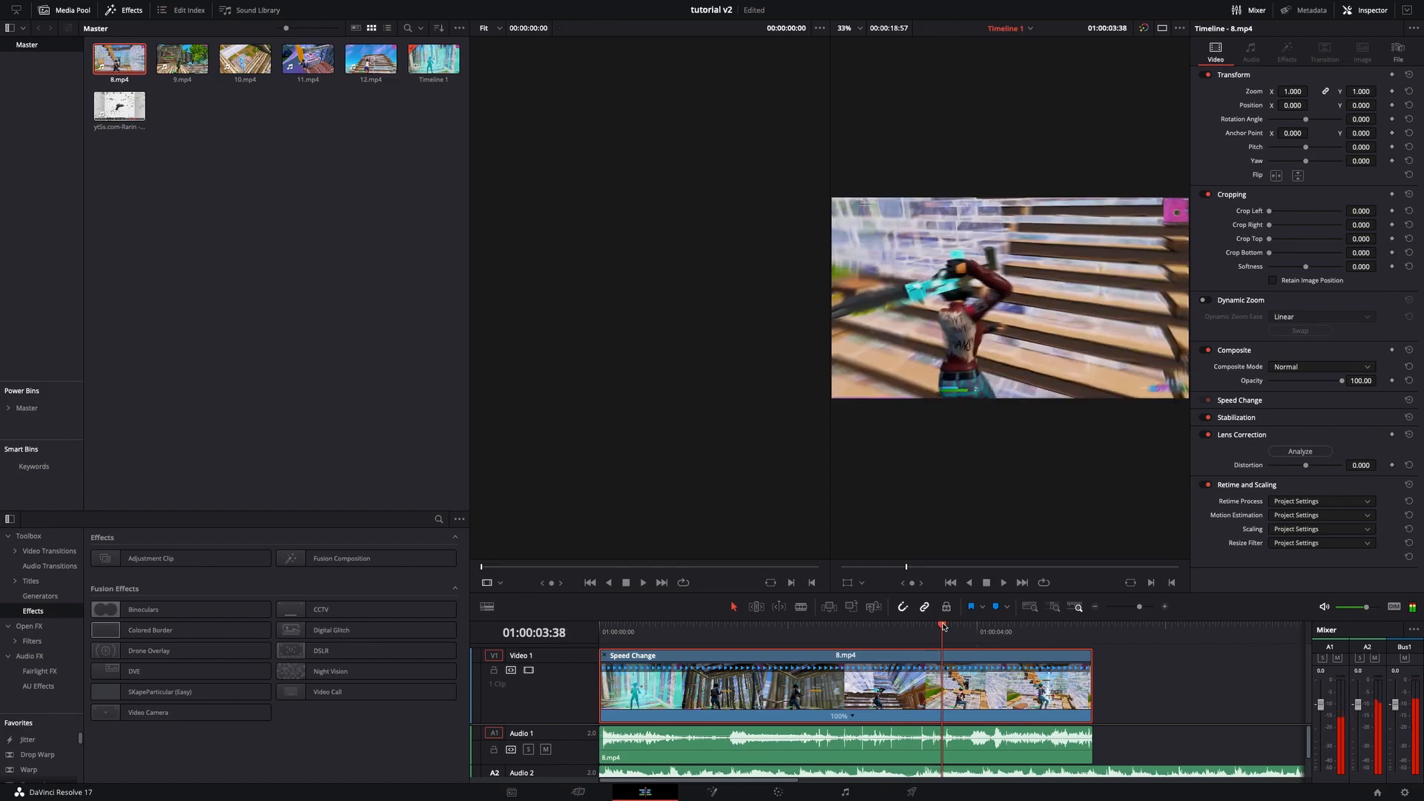
left_click(853, 717)
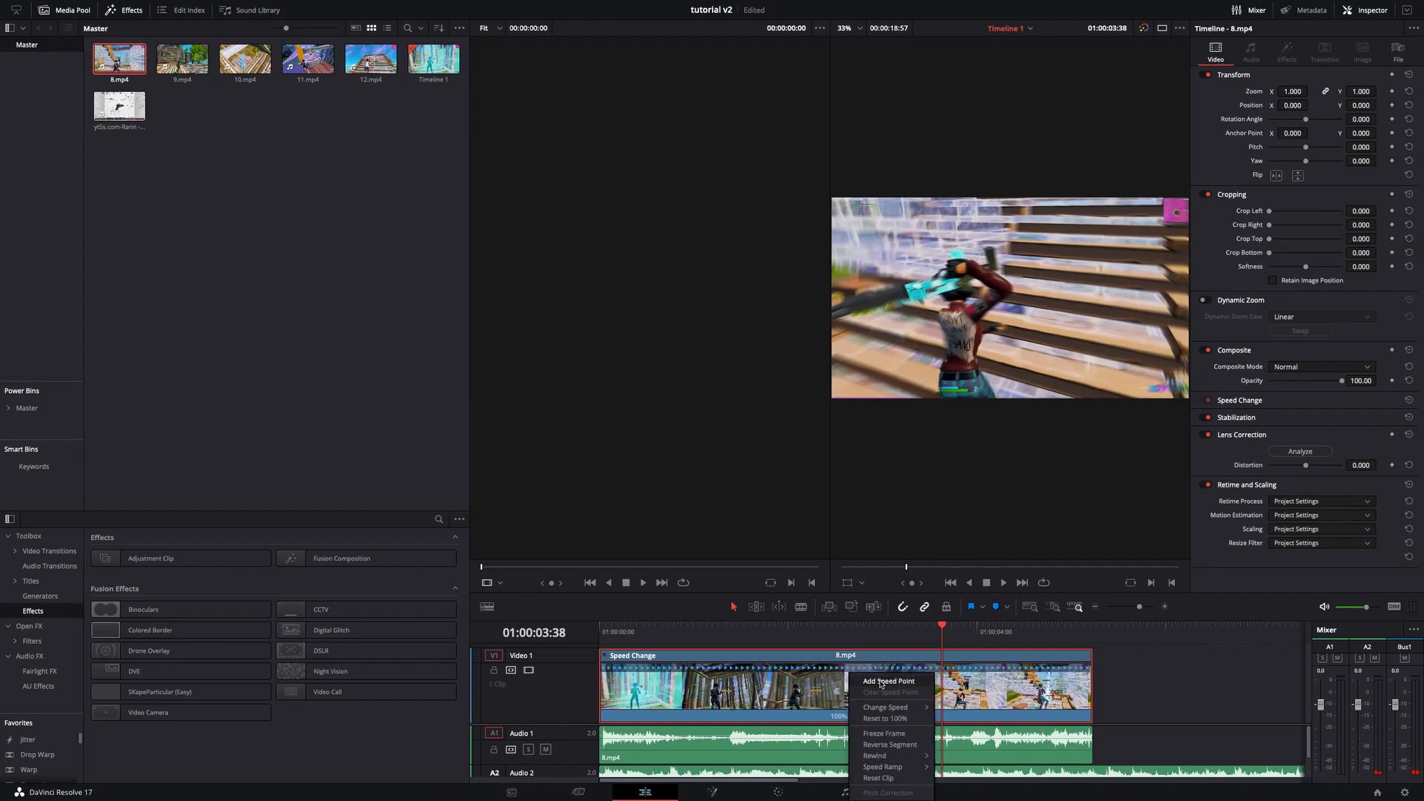
left_click(881, 684)
left_click_drag(942, 629, 997, 618)
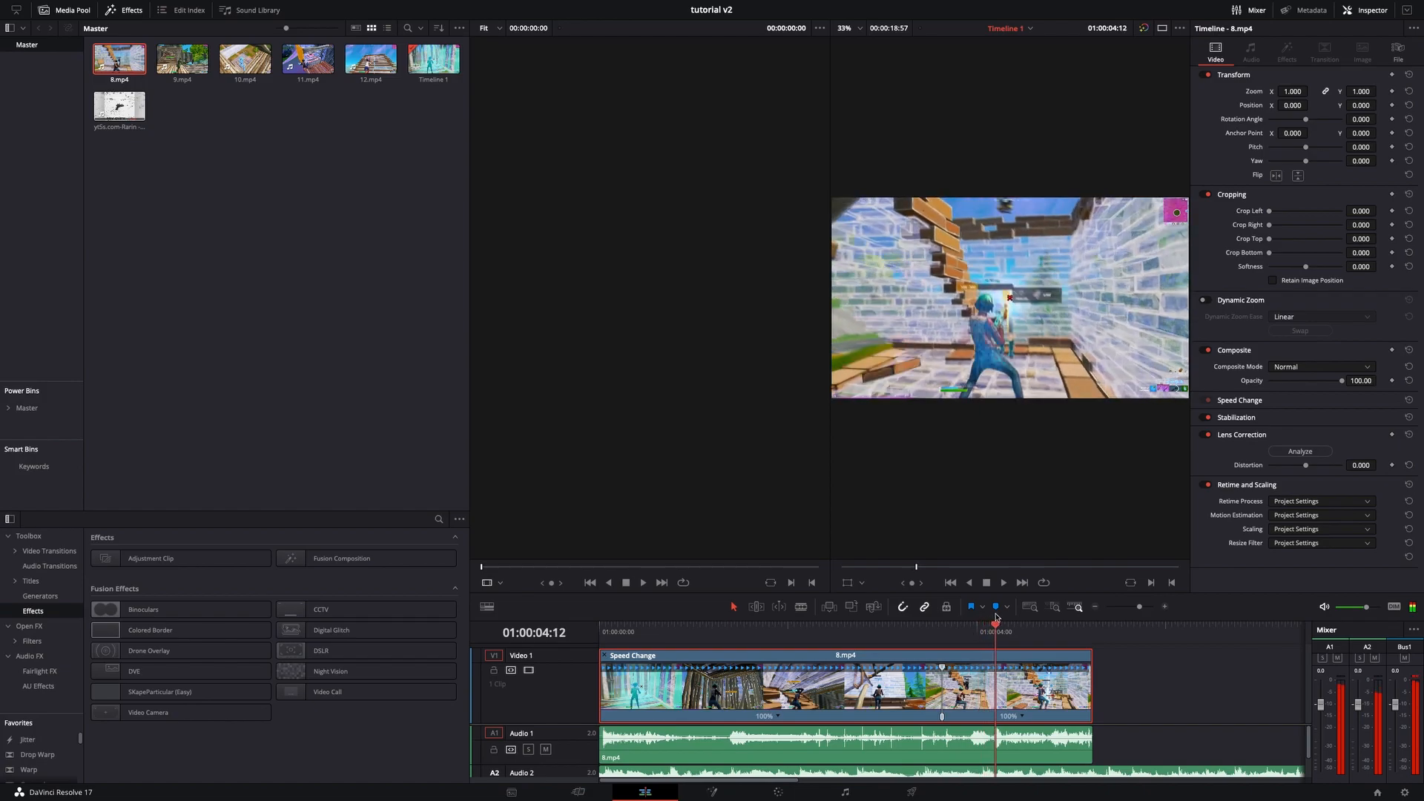
left_click(1024, 716)
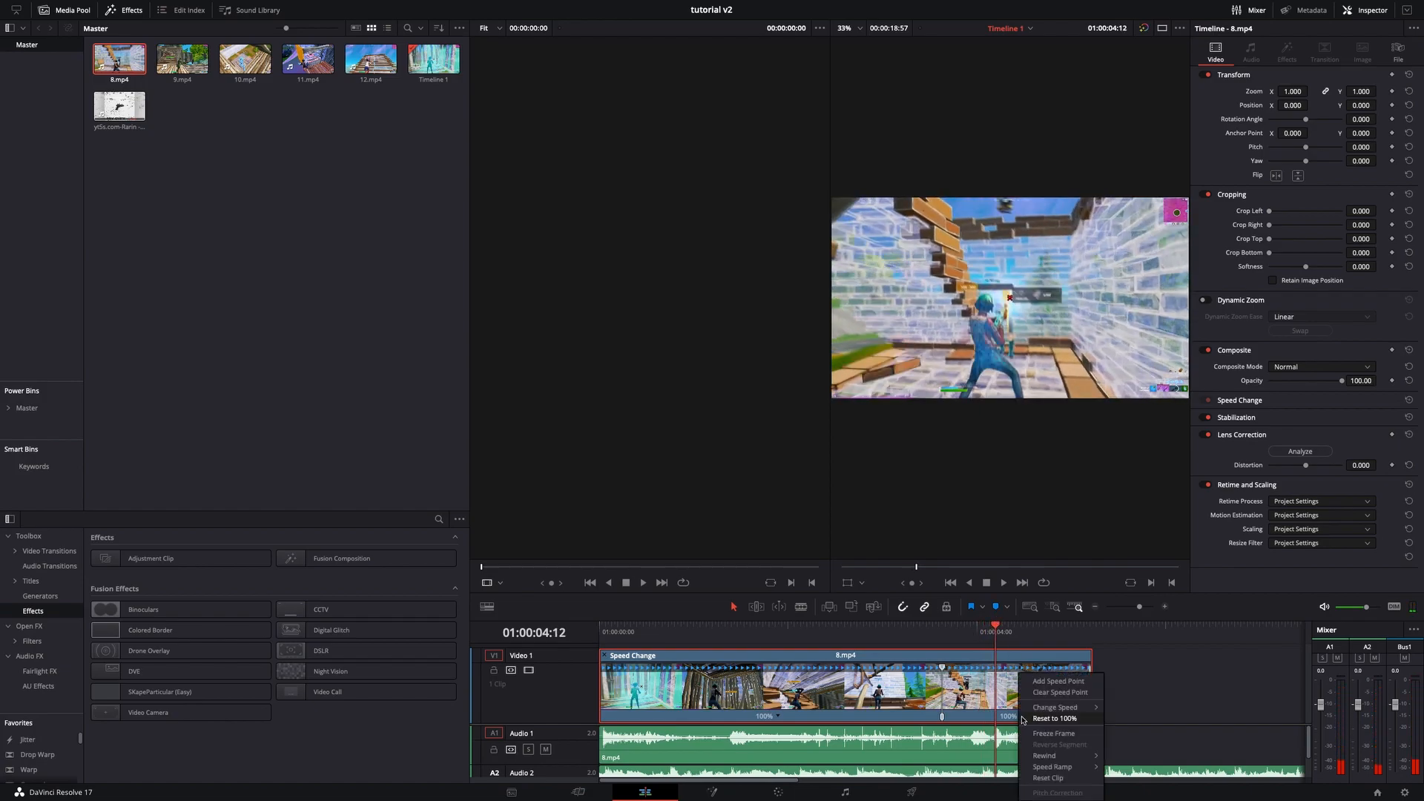
left_click(1034, 681)
- Set the second segment of the 8.mp4 clip to 50% speed
left_click_drag(992, 635, 963, 638)
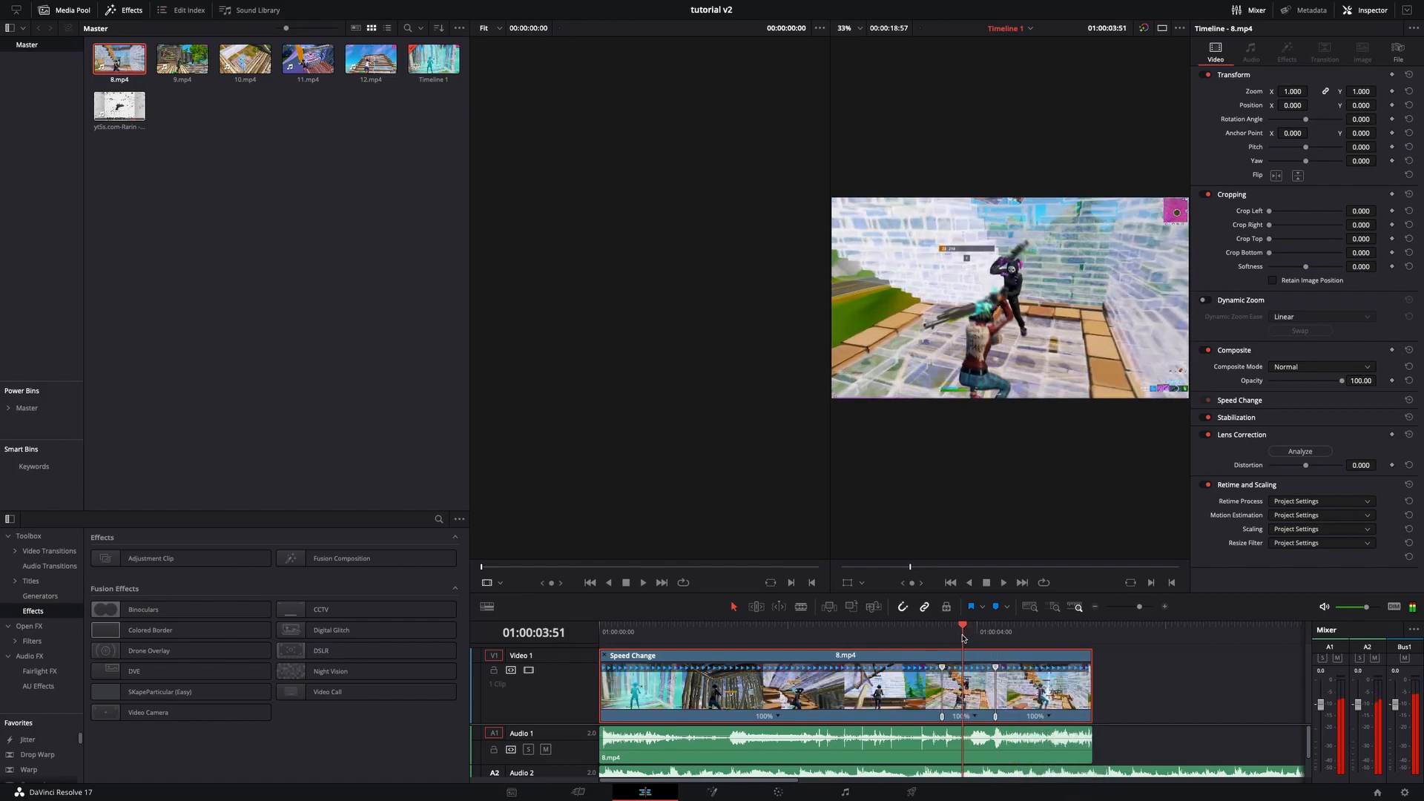
left_click(975, 719)
left_click(990, 697)
left_click(1166, 610)
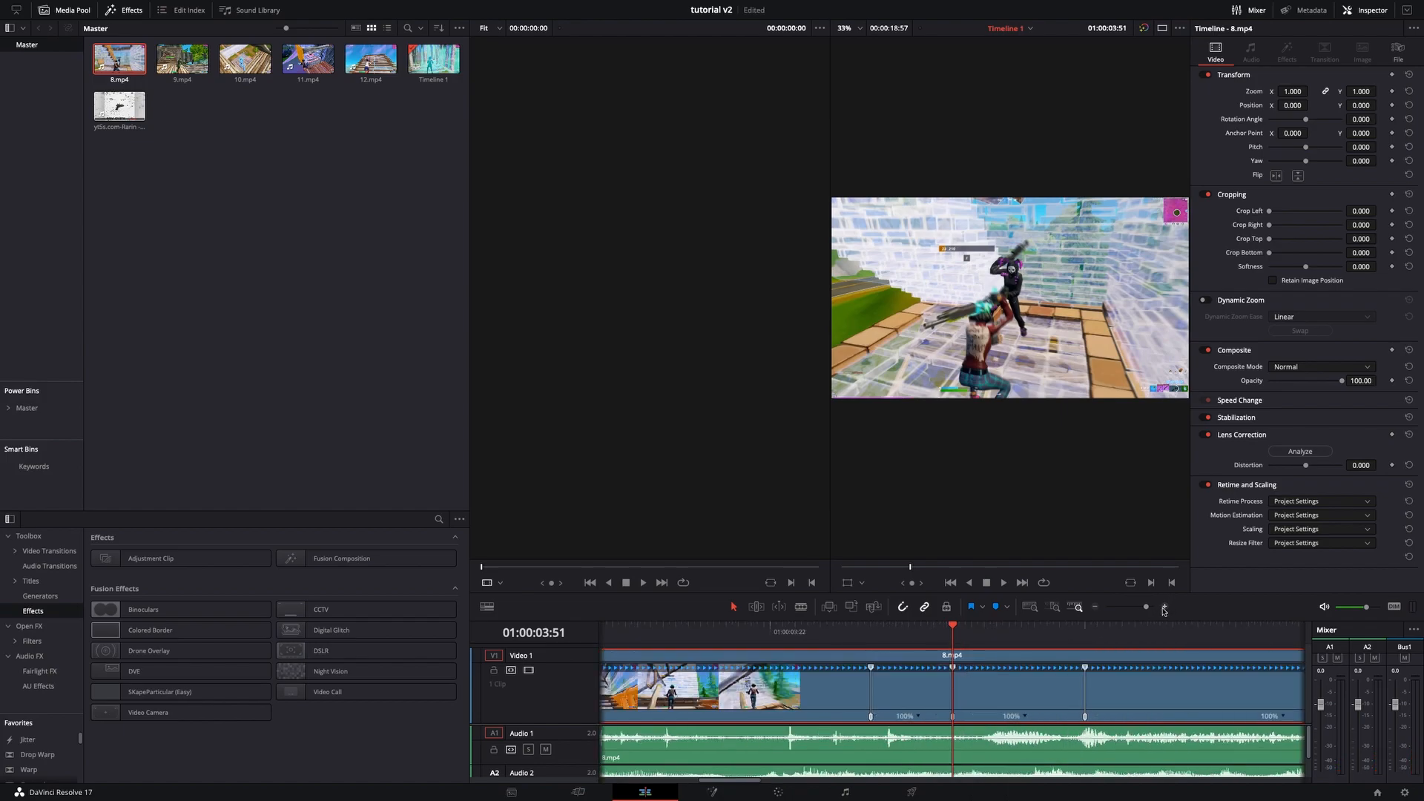
left_click(918, 719)
left_click(1039, 707)
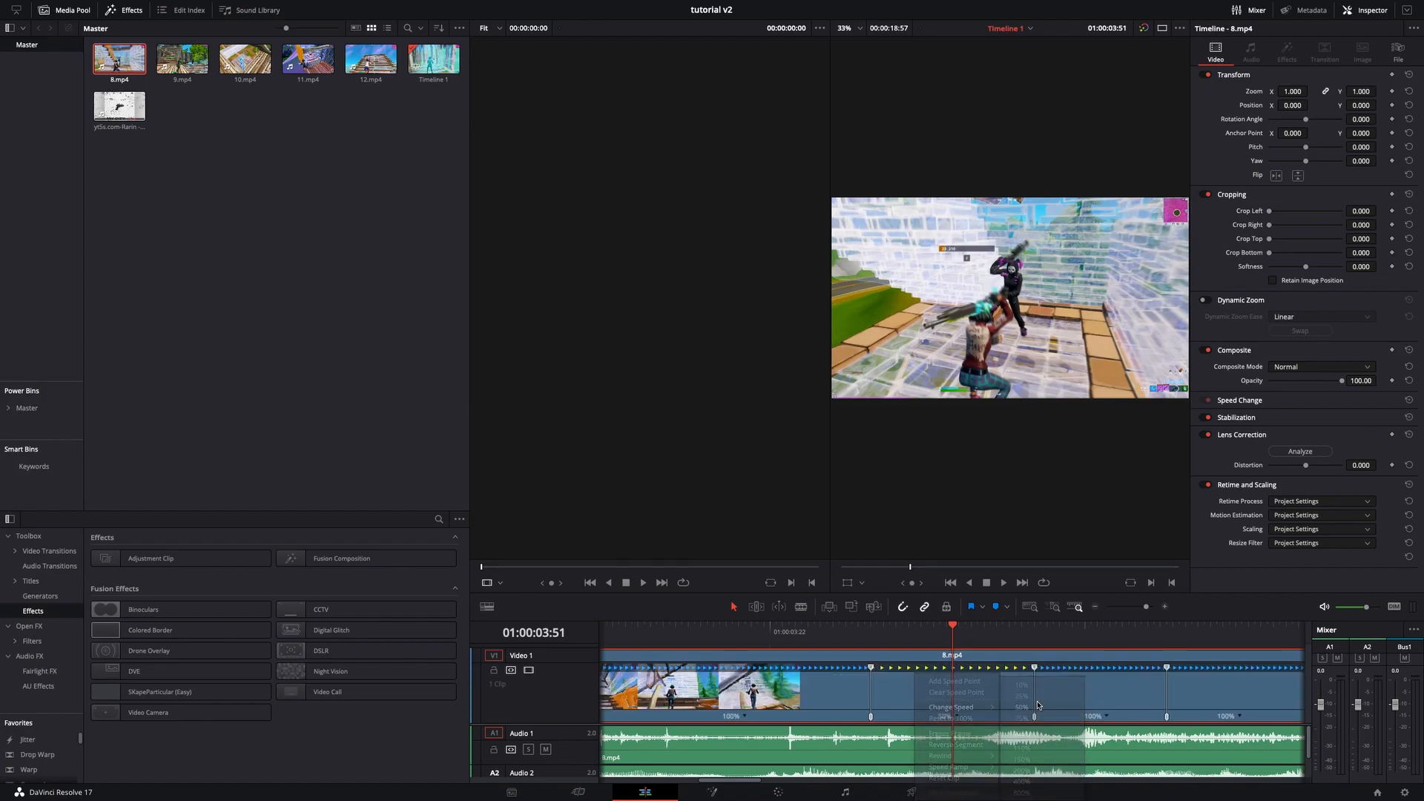
- Set the third segment of the clip to 200% speed
left_click(1106, 715)
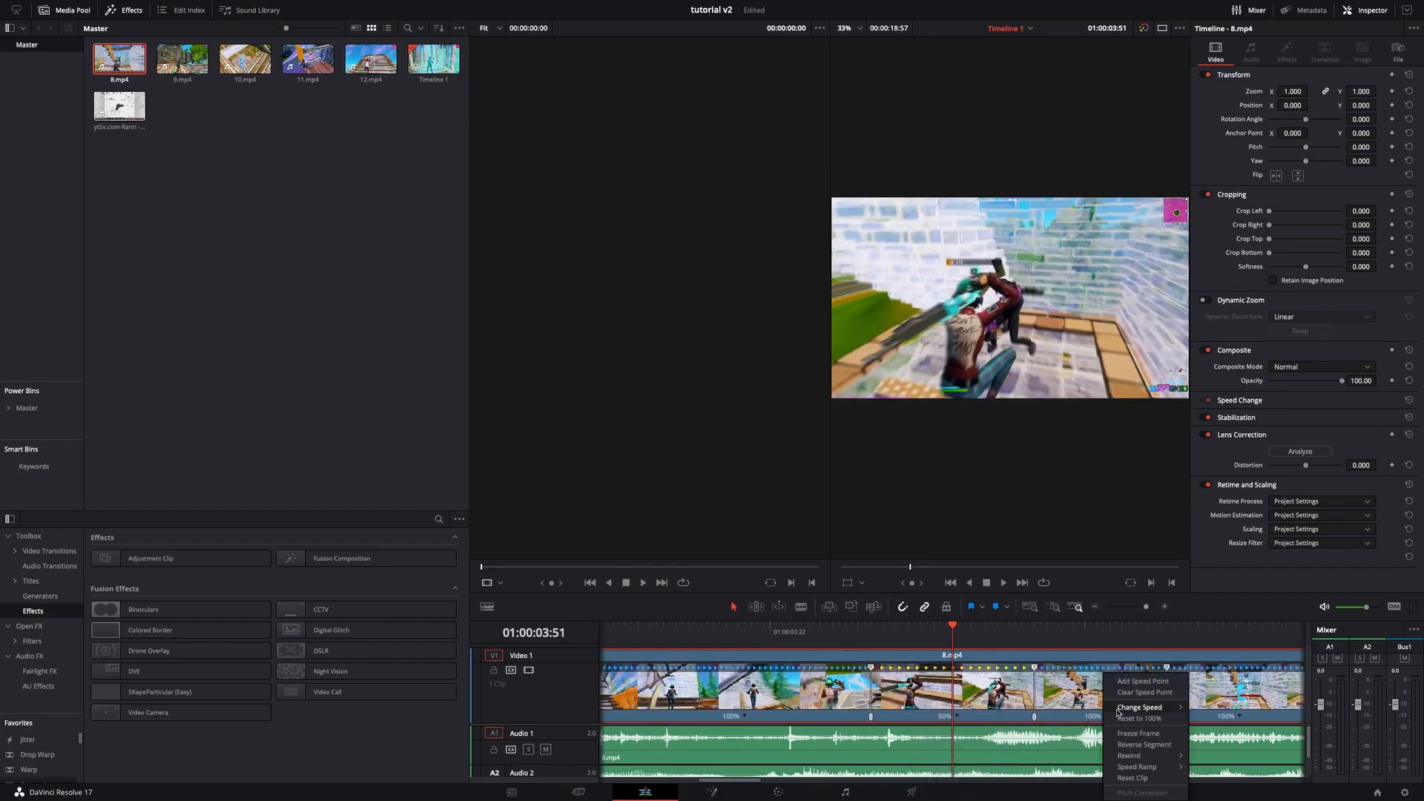
mouse_move(1149, 707)
left_click(1227, 771)
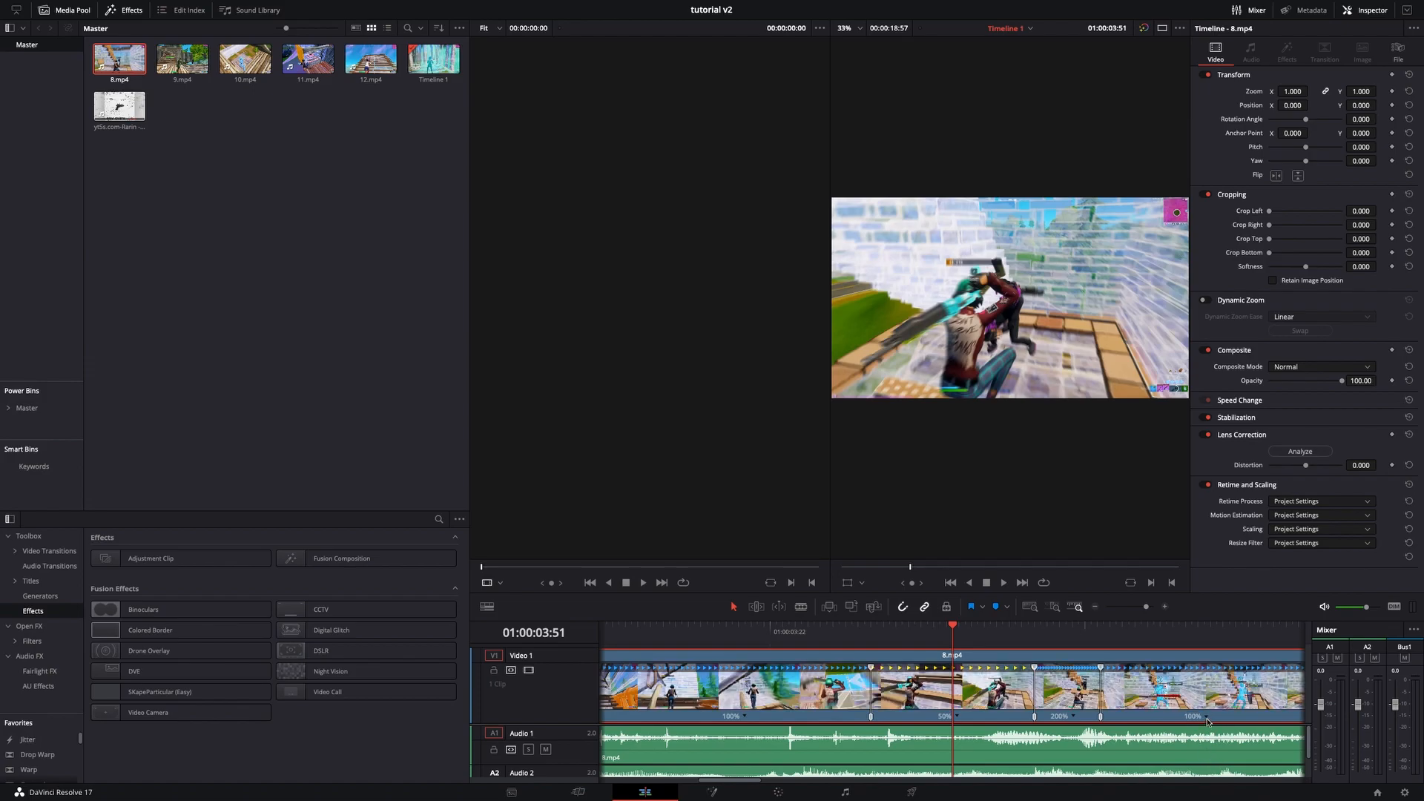
- Set the last segment of the clip to 50% speed
left_click(1202, 717)
mouse_move(1261, 707)
left_click(1310, 708)
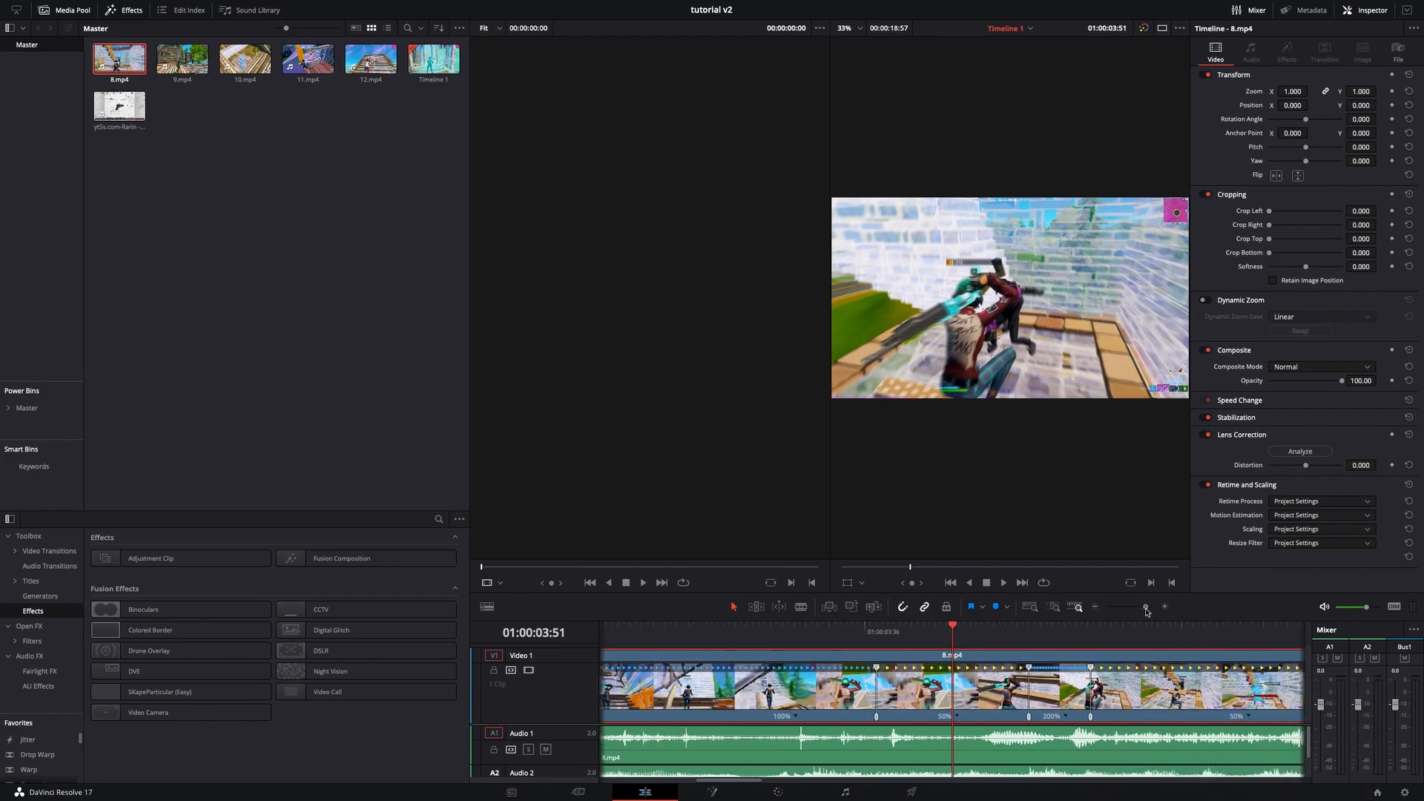
- Play back the speed-ramped 8.mp4 clip from just before the ramp to preview it
left_click_drag(953, 653, 904, 651)
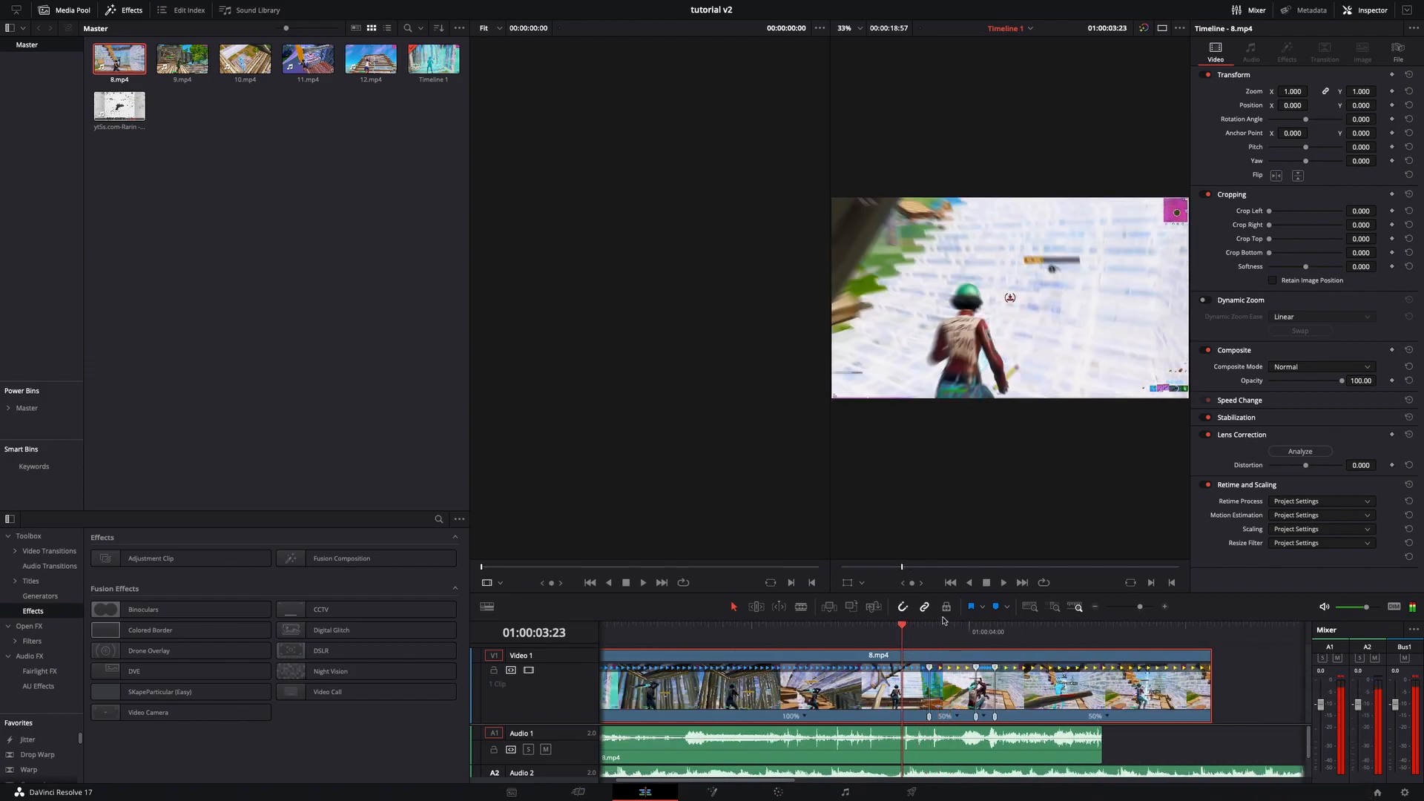
left_click(1003, 583)
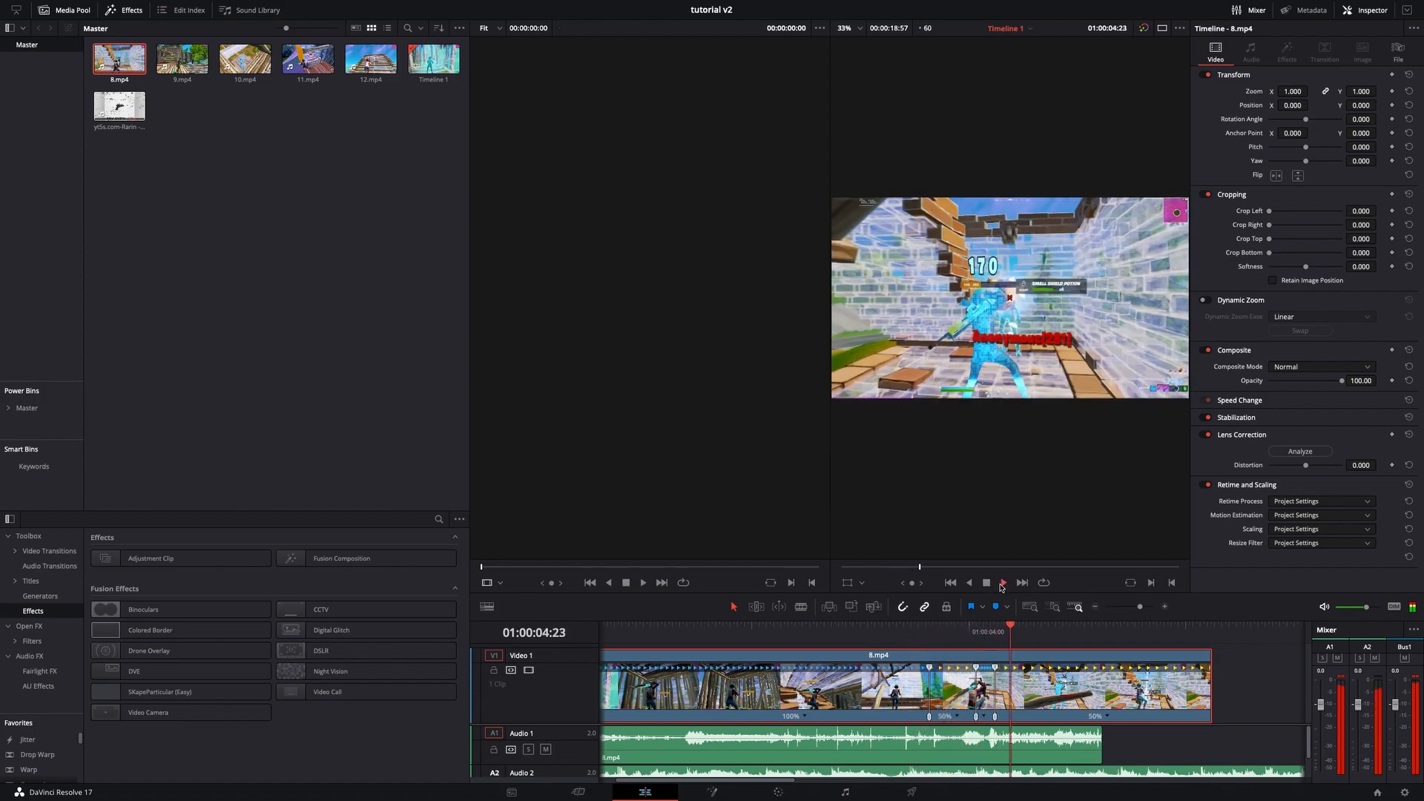
left_click(983, 582)
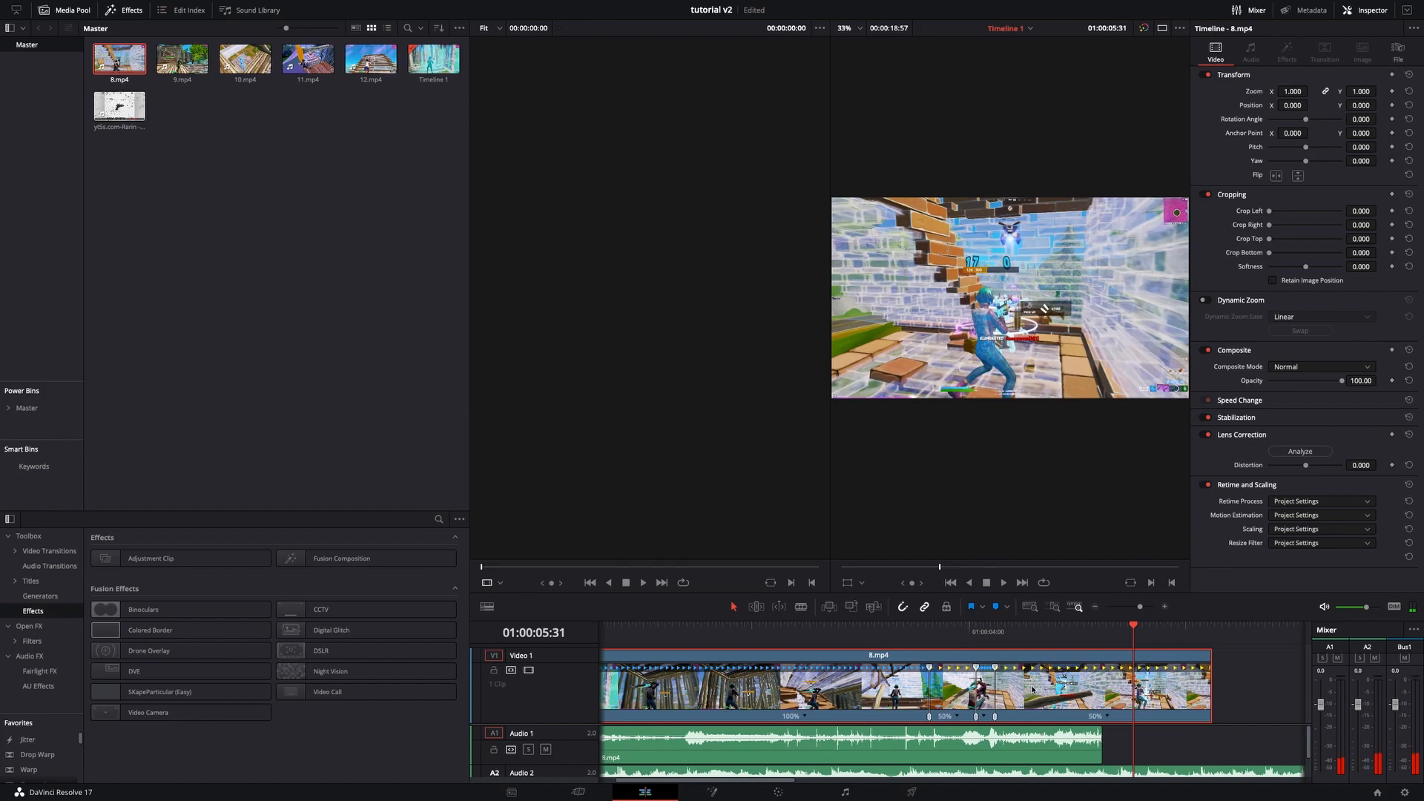
- Set the clip's retime process to Optical Flow, motion estimation to Enhanced Better, scaling to Fill and resize filter to Smoother
left_click(1278, 502)
left_click(1287, 555)
left_click(1297, 518)
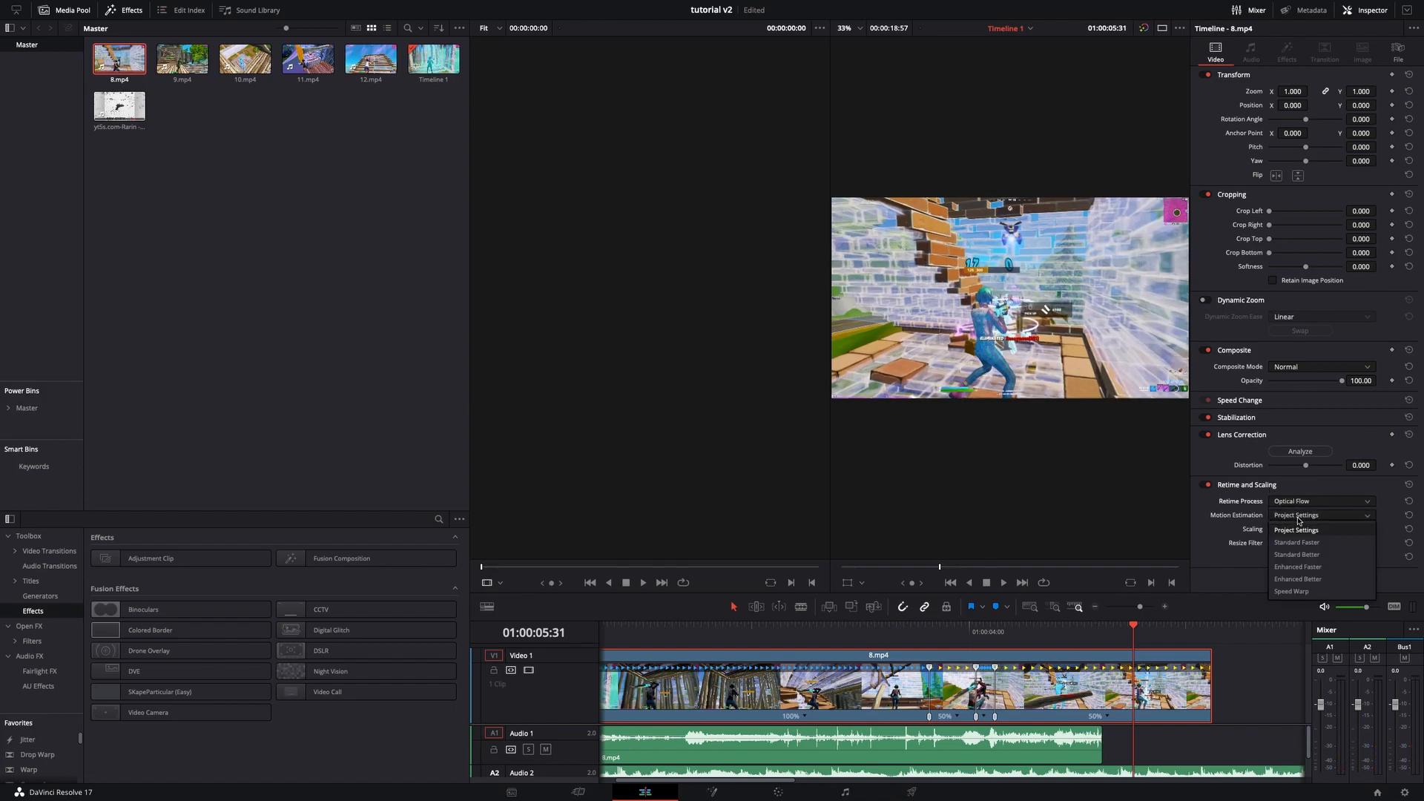
left_click(1298, 579)
left_click(1296, 528)
left_click(1294, 580)
left_click(1295, 543)
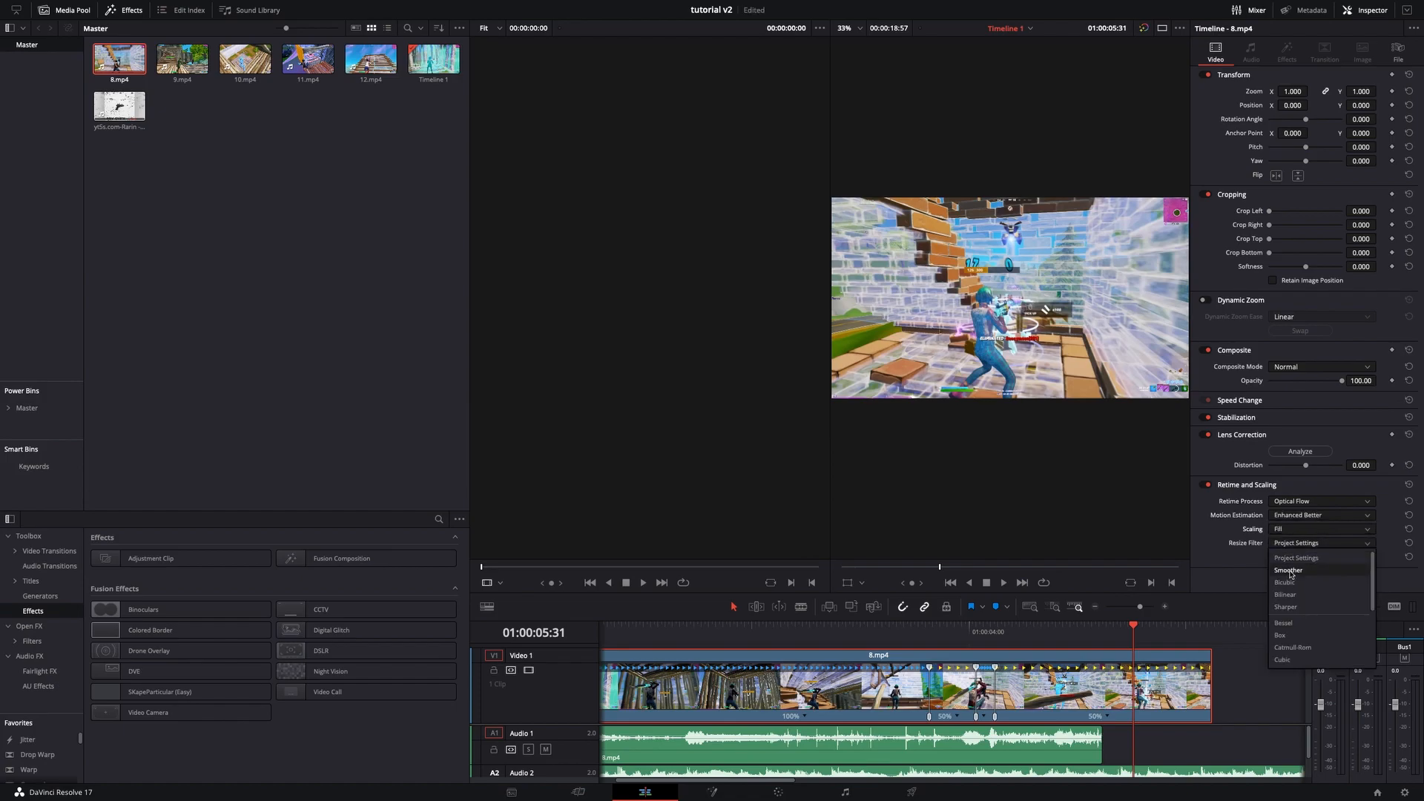
left_click(1306, 643)
- Play back the ramped section of the clip again to preview the retime settings
left_click_drag(1120, 640, 873, 634)
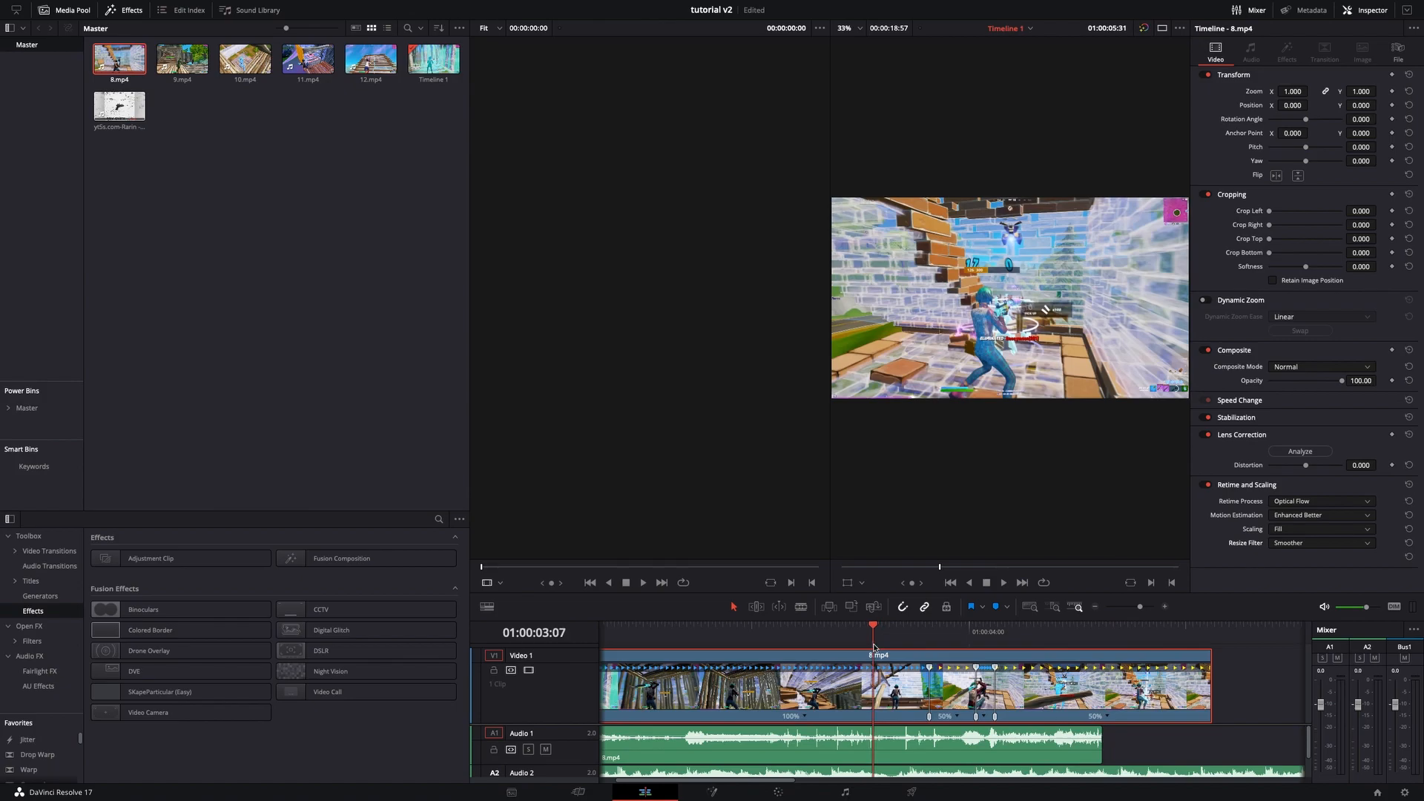
left_click(1003, 583)
key("space")
left_click_drag(1116, 632, 989, 678)
key("space")
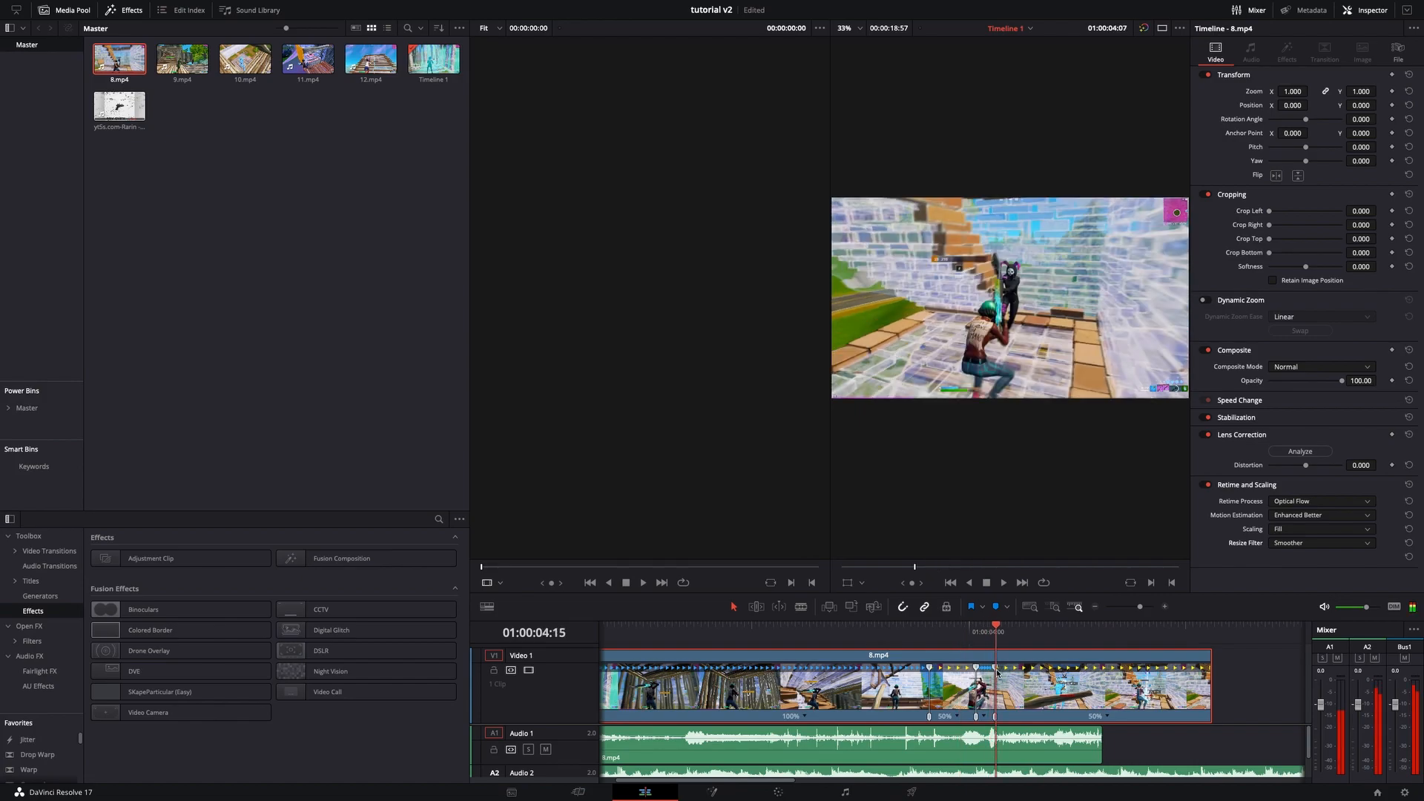
- Set the clip's retime process, scaling and resize filter back to Project Settings
left_click(1286, 502)
left_click(1294, 517)
left_click(1295, 528)
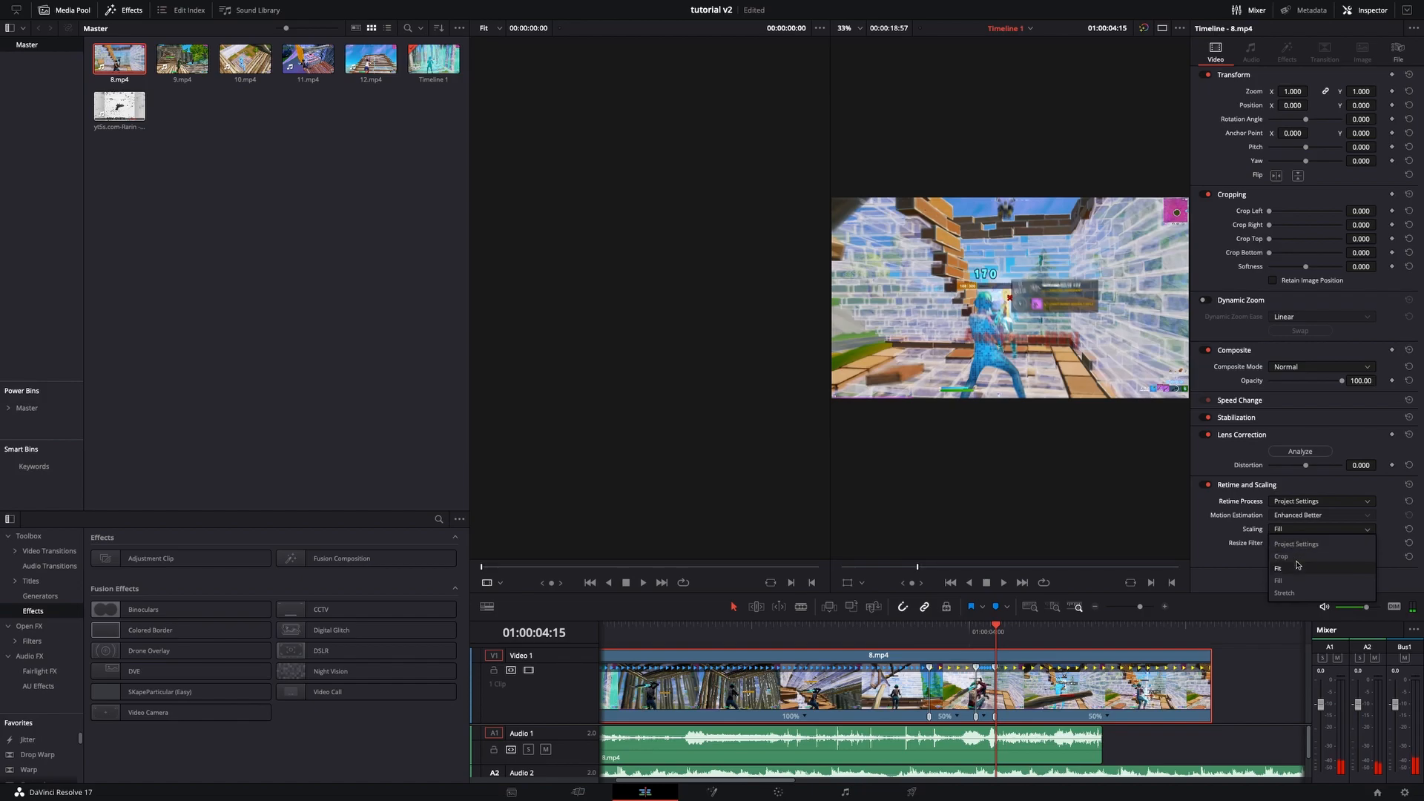
left_click(1296, 546)
left_click(1296, 544)
left_click(1296, 557)
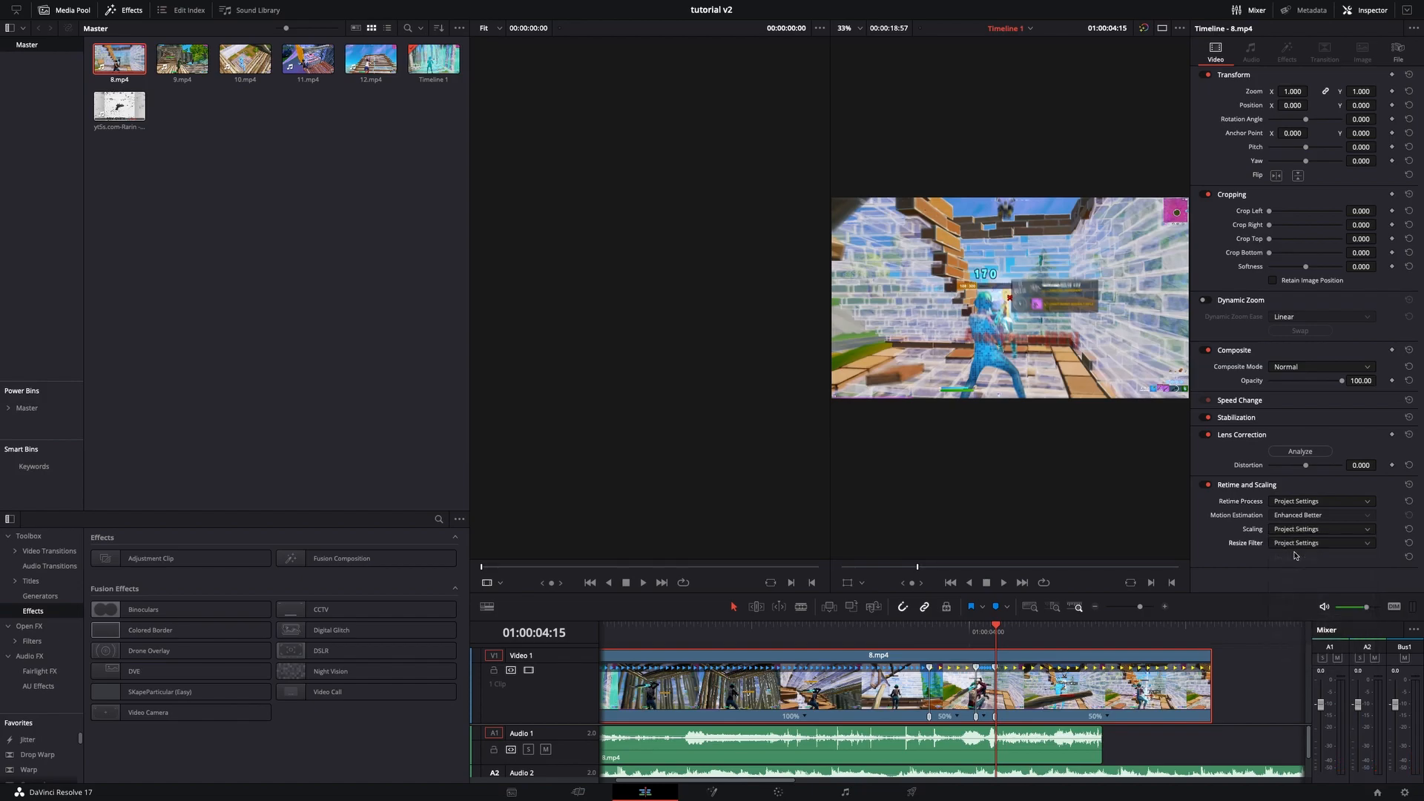
- Save the project and hide the retime controls on the 8.mp4 clip
key("ctrl+s")
left_click_drag(1003, 631, 996, 637)
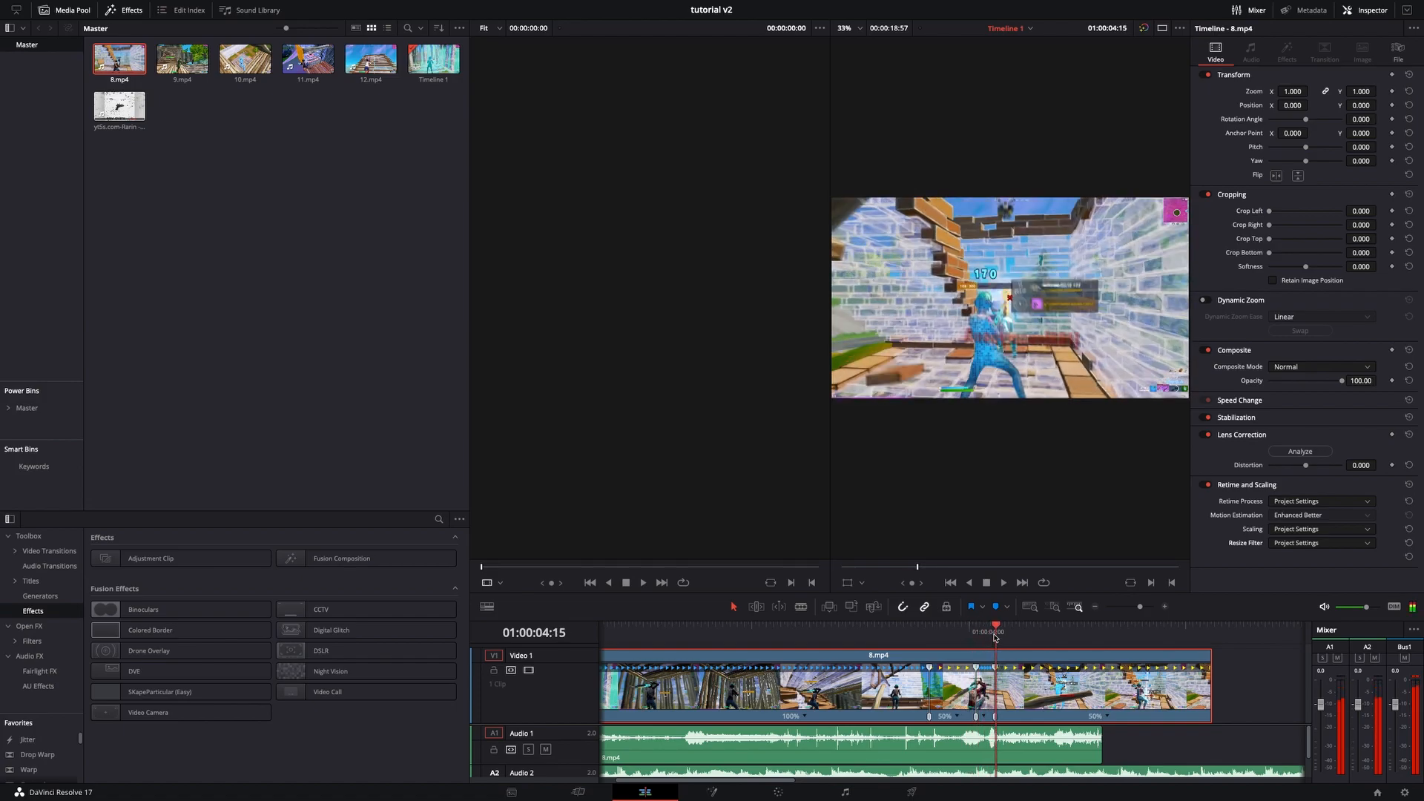
right_click(1011, 701)
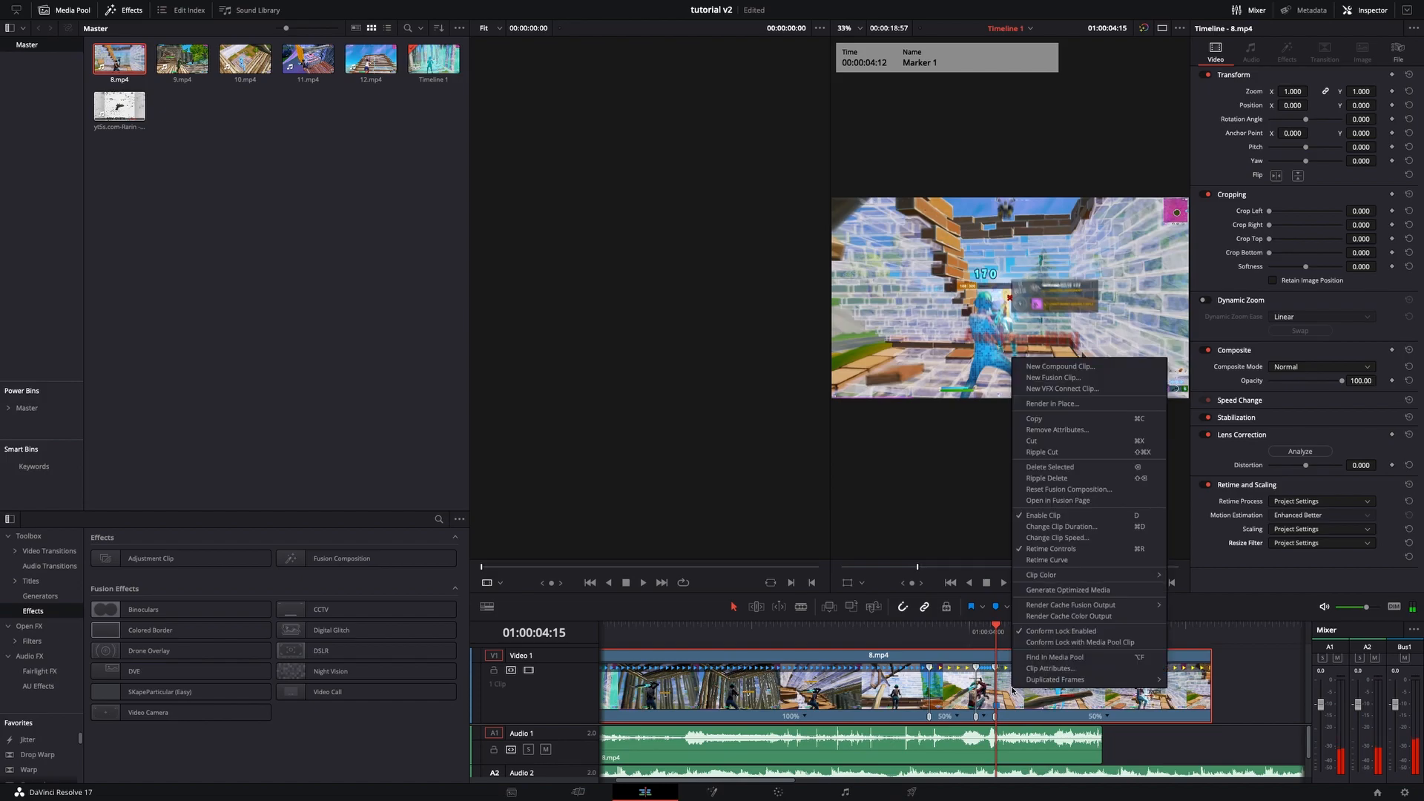
left_click(1052, 550)
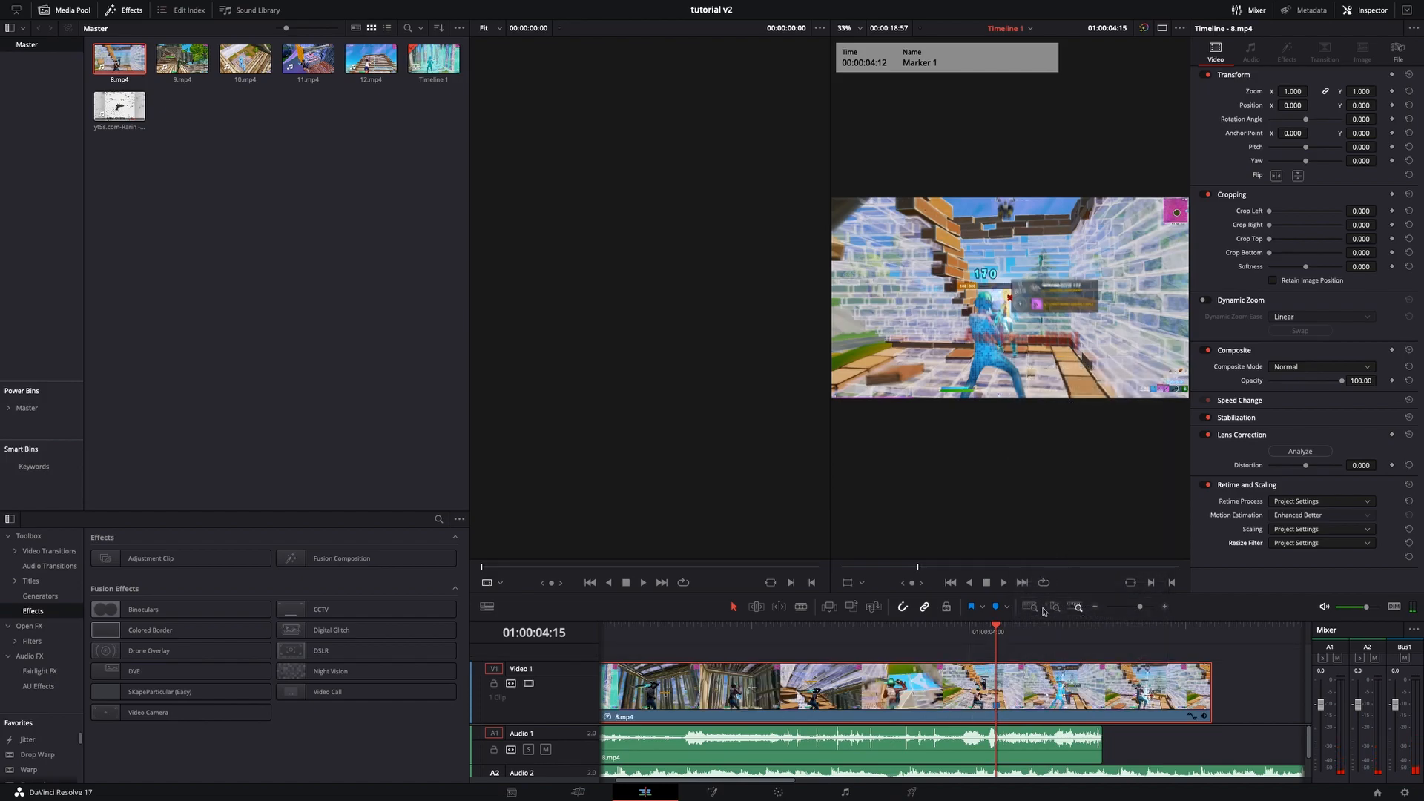
- Move the 8.mp4 video clip later on the timeline and move its audio clip to line up under it
left_click_drag(1131, 607, 1137, 608)
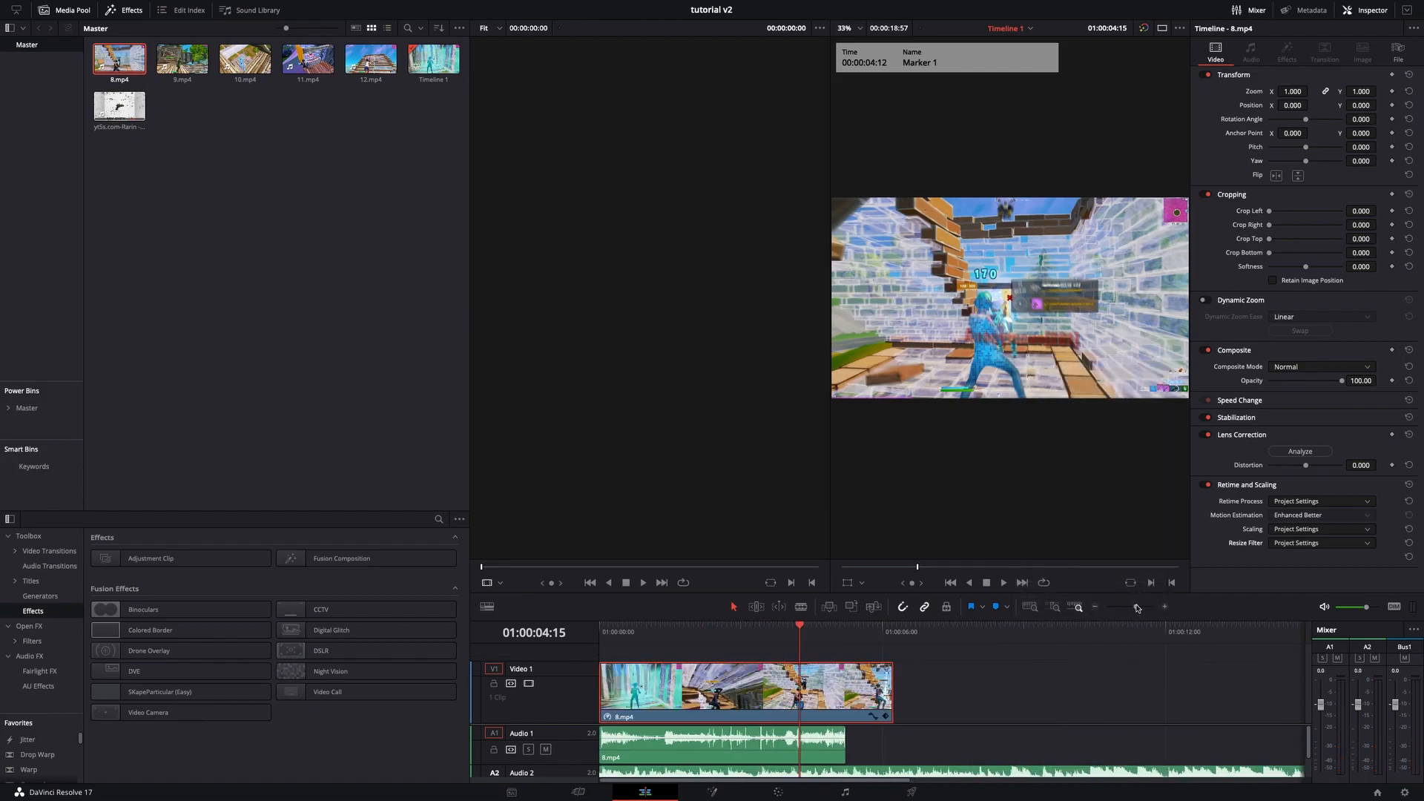
scroll(940, 748, "down", 2)
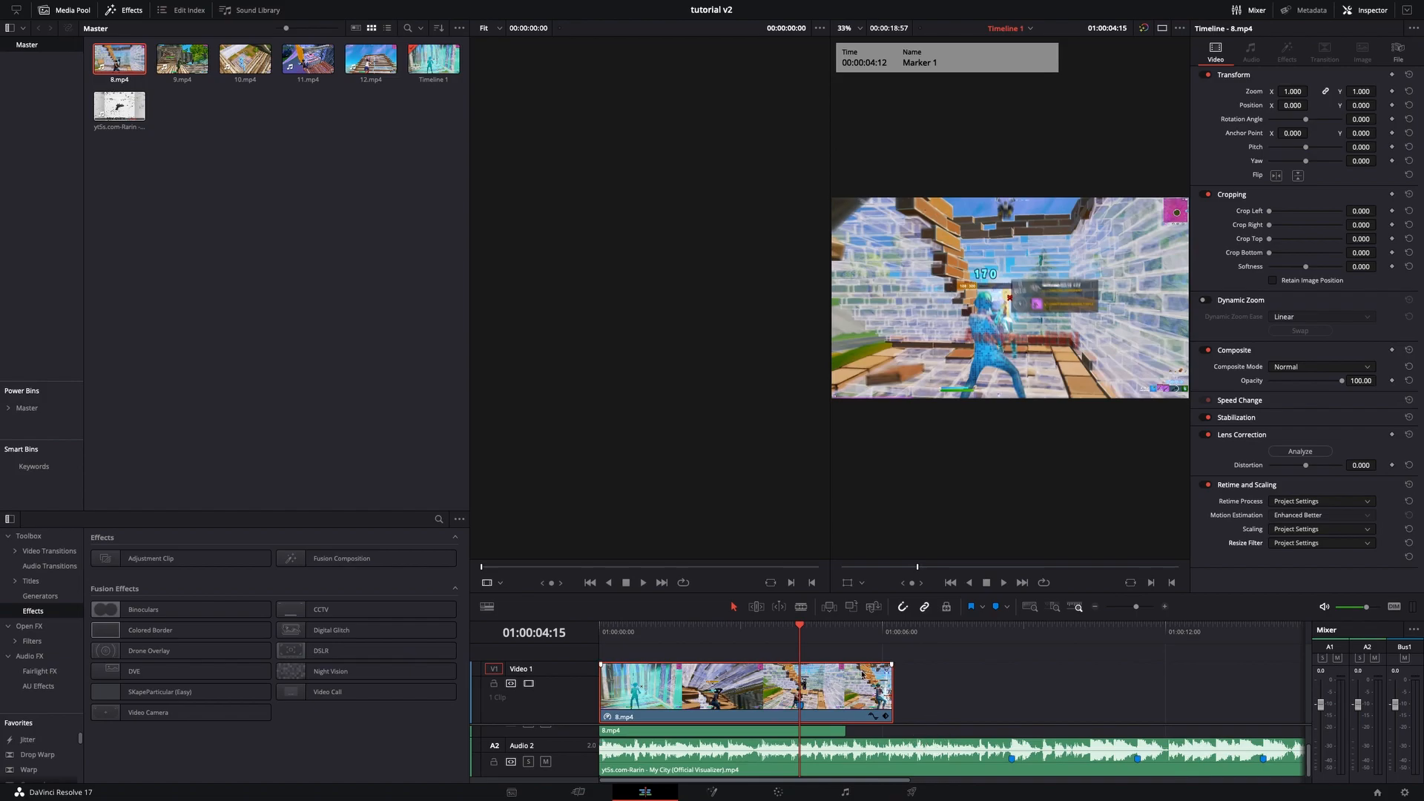
mouse_move(816, 640)
left_mouse_down()
mouse_move(1068, 664)
mouse_move(1013, 686)
left_mouse_up()
left_click_drag(823, 703, 1028, 687)
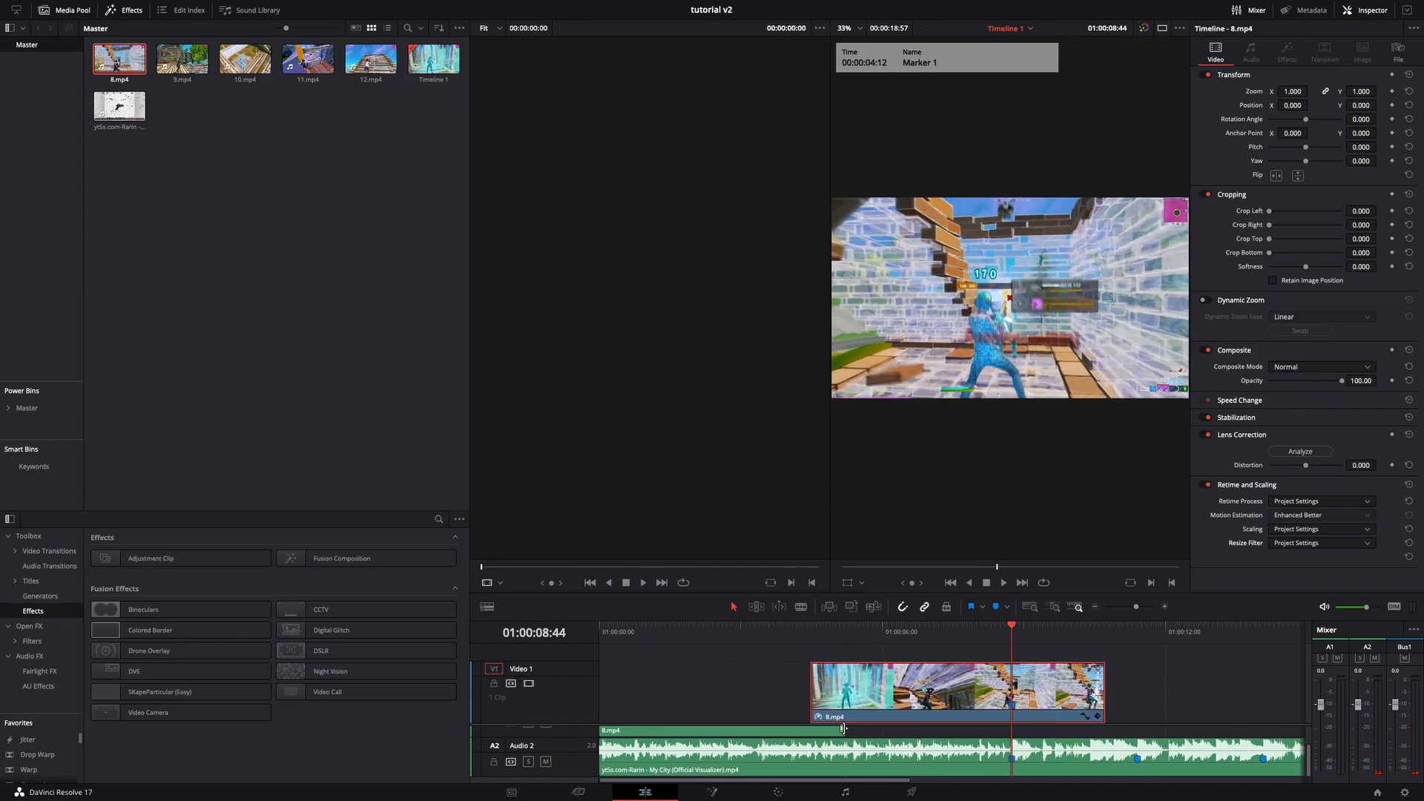
scroll(808, 772, "up", 2)
left_click_drag(778, 746, 980, 725)
- Split the 8.mp4 audio at the playhead and delete the part after the cut
key("ctrl+b")
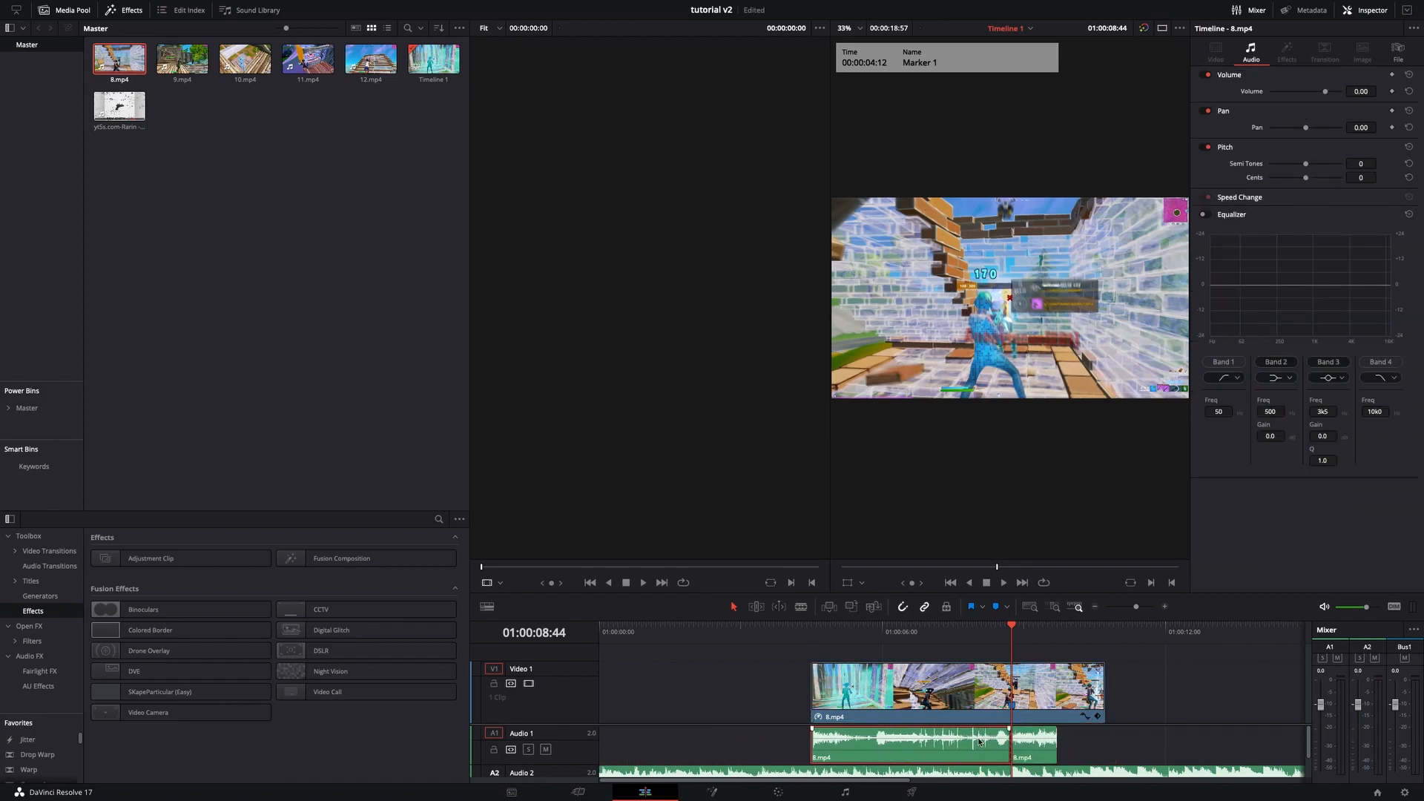
left_click(1036, 743)
key("BackSpace")
- Raise the 8.mp4 audio clip's volume slightly, to about 1.74
left_click_drag(1002, 632, 957, 659)
left_click_drag(932, 735, 932, 733)
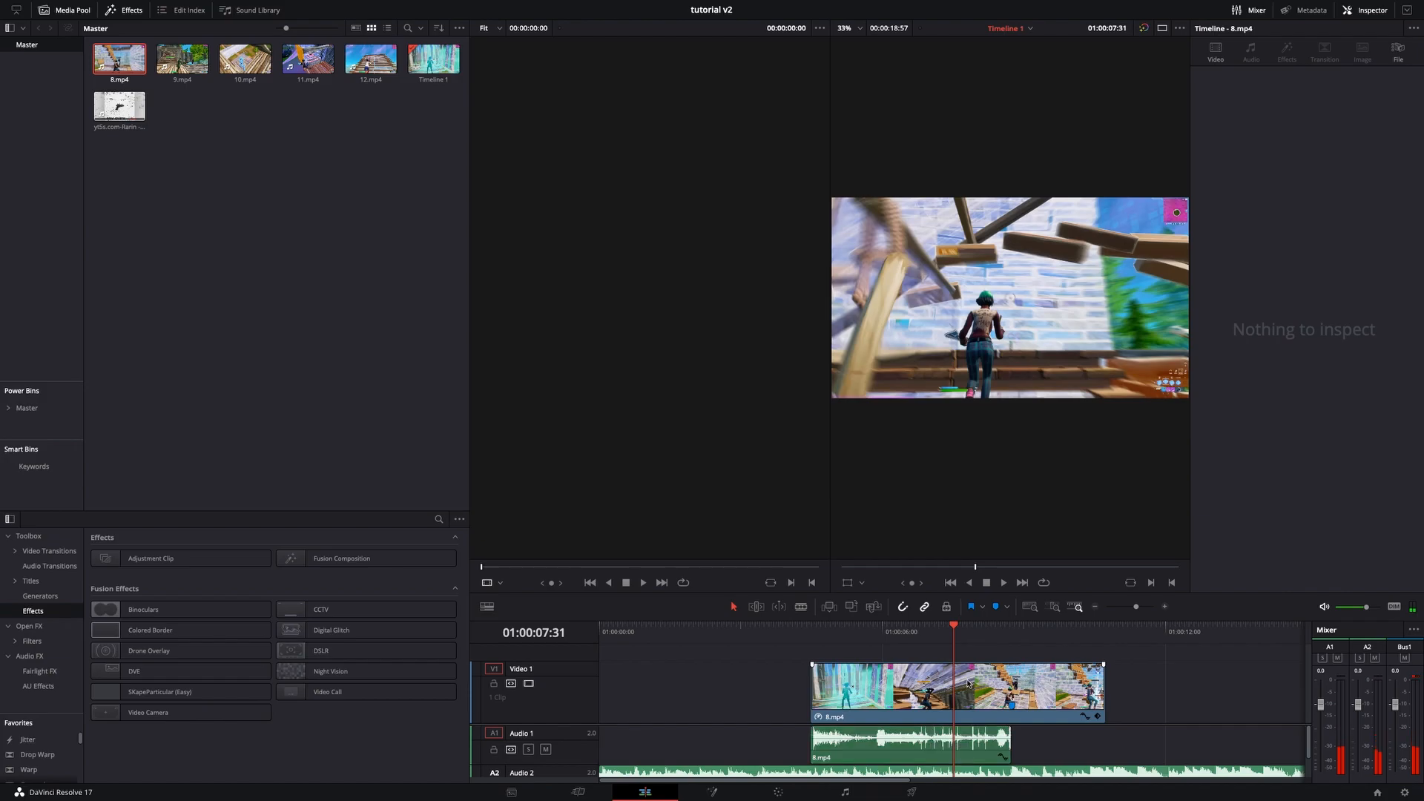
left_click_drag(957, 639, 1005, 632)
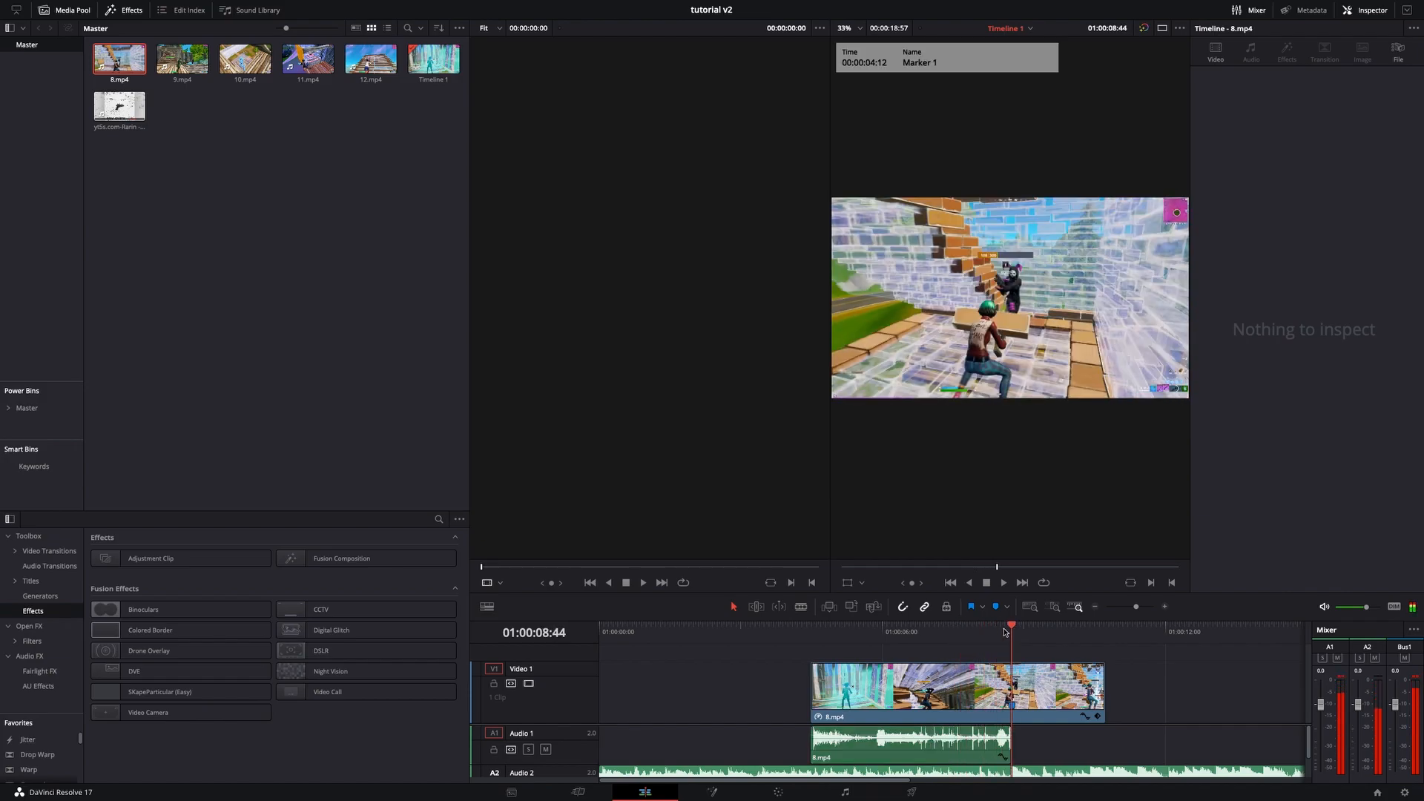
- Ripple-trim the start of the song on Audio 2 and move the 8.mp4 clip to the start of the timeline
left_click_drag(1136, 606, 1133, 606)
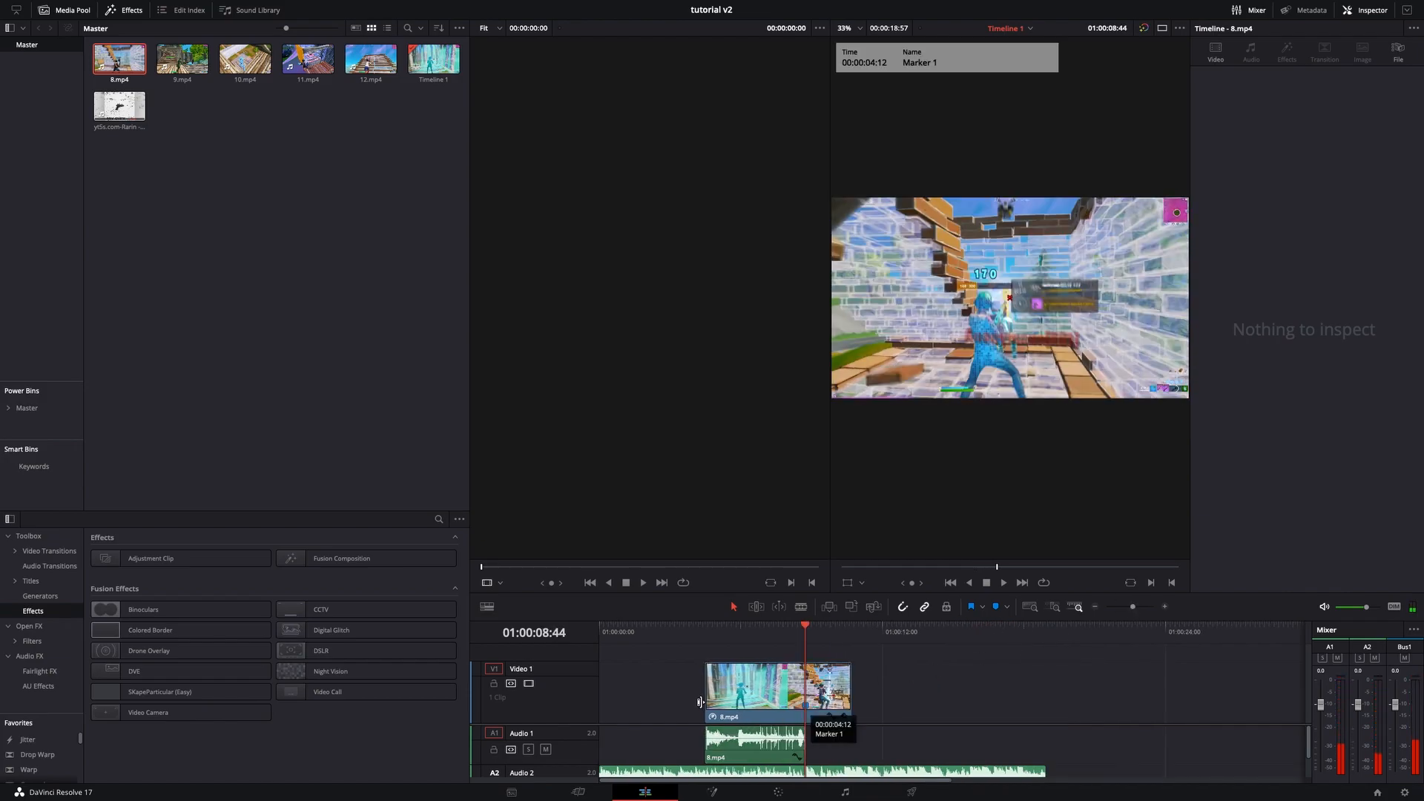
left_click(712, 701)
scroll(639, 755, "down", 1)
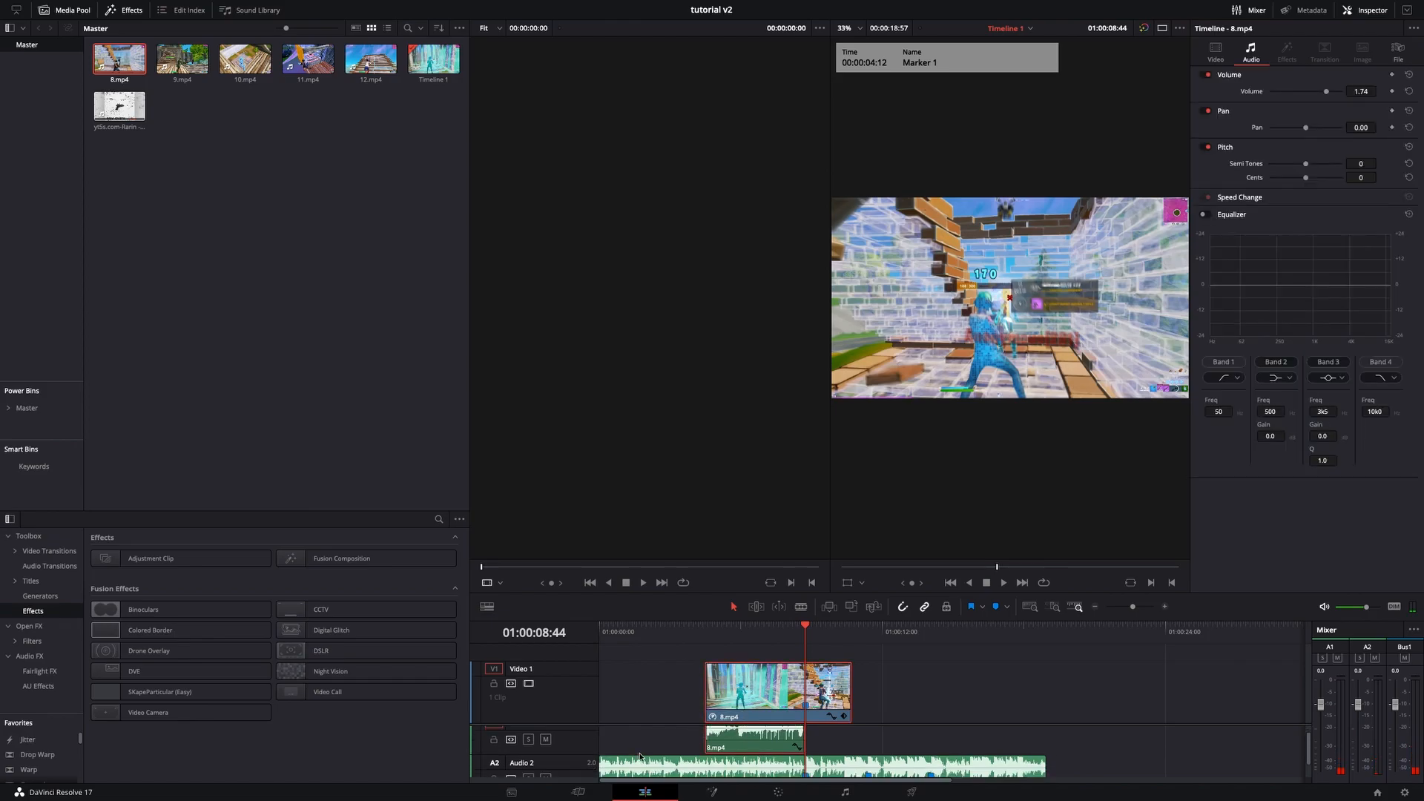
scroll(639, 756, "down", 1)
left_click_drag(600, 758, 706, 756)
left_click(713, 698, "ctrl")
left_click_drag(713, 697, 607, 699)
left_click(896, 690)
left_click_drag(769, 653, 583, 733)
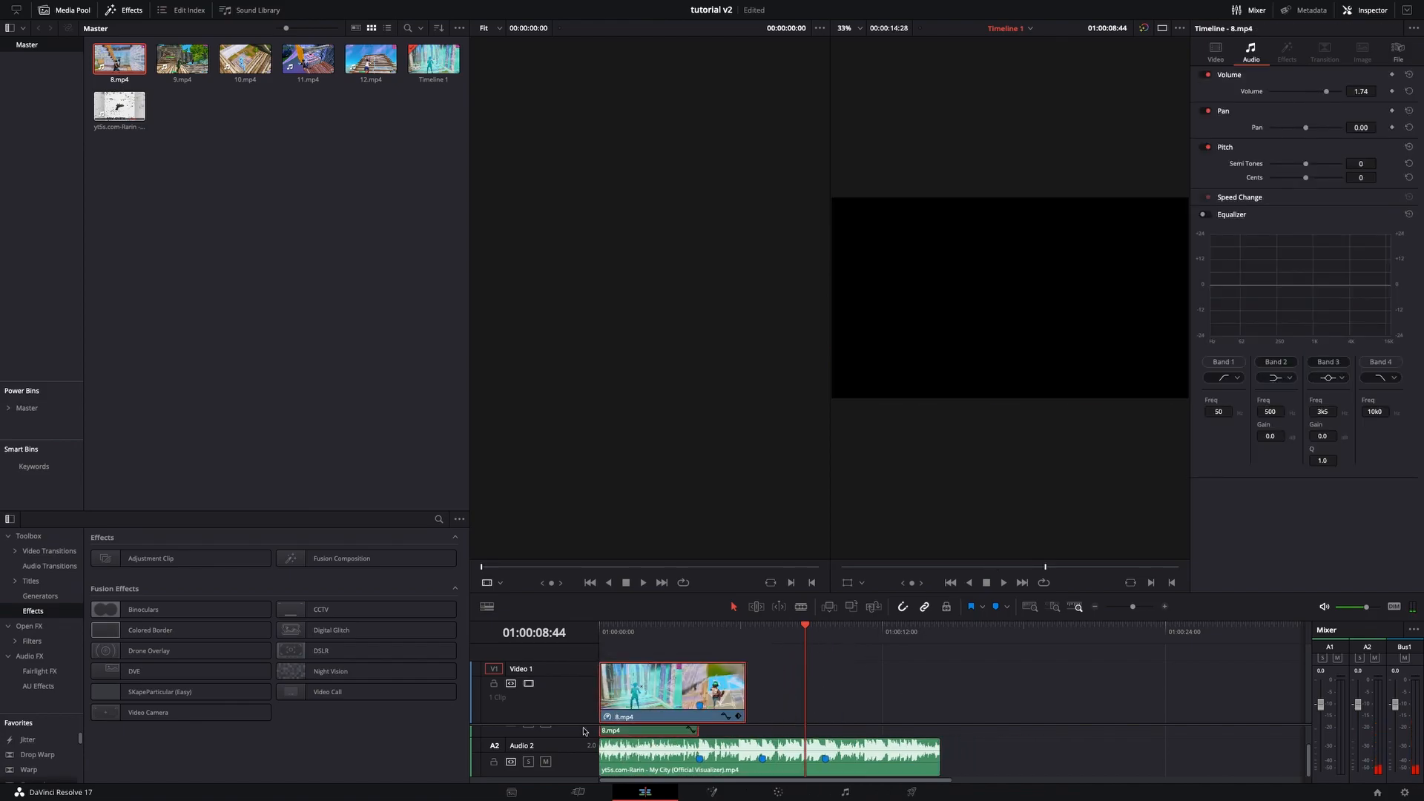
- Place an Adjustment Clip on the track above the 8.mp4 clip, starting near the playhead
mouse_move(777, 636)
left_mouse_down()
mouse_move(572, 658)
mouse_move(699, 637)
left_mouse_up()
left_click(768, 666)
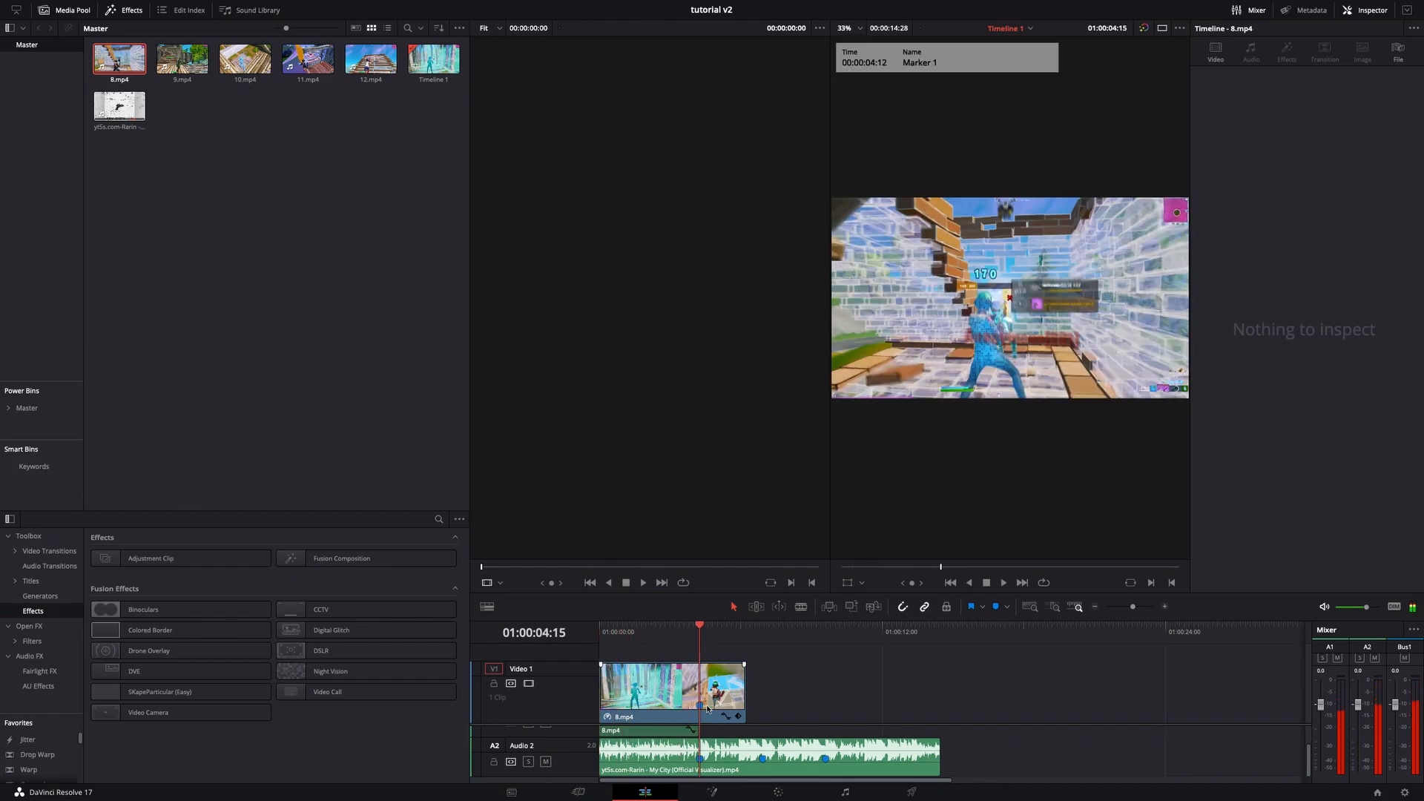
scroll(492, 754, "up", 2)
left_click_drag(178, 558, 668, 649)
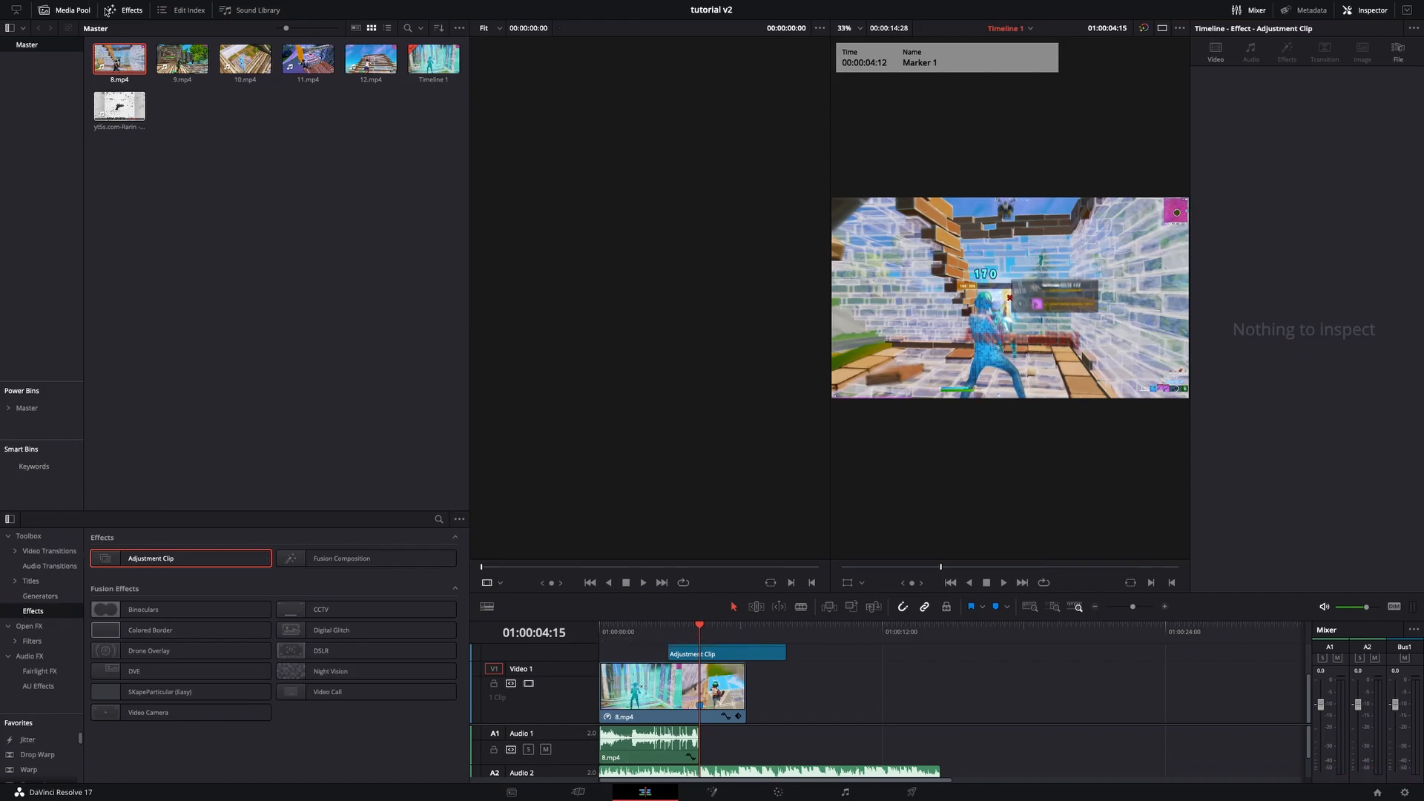
- Cut the adjustment clip down to a short section around the beat marker, deleting the parts on either side
left_click(90, 470)
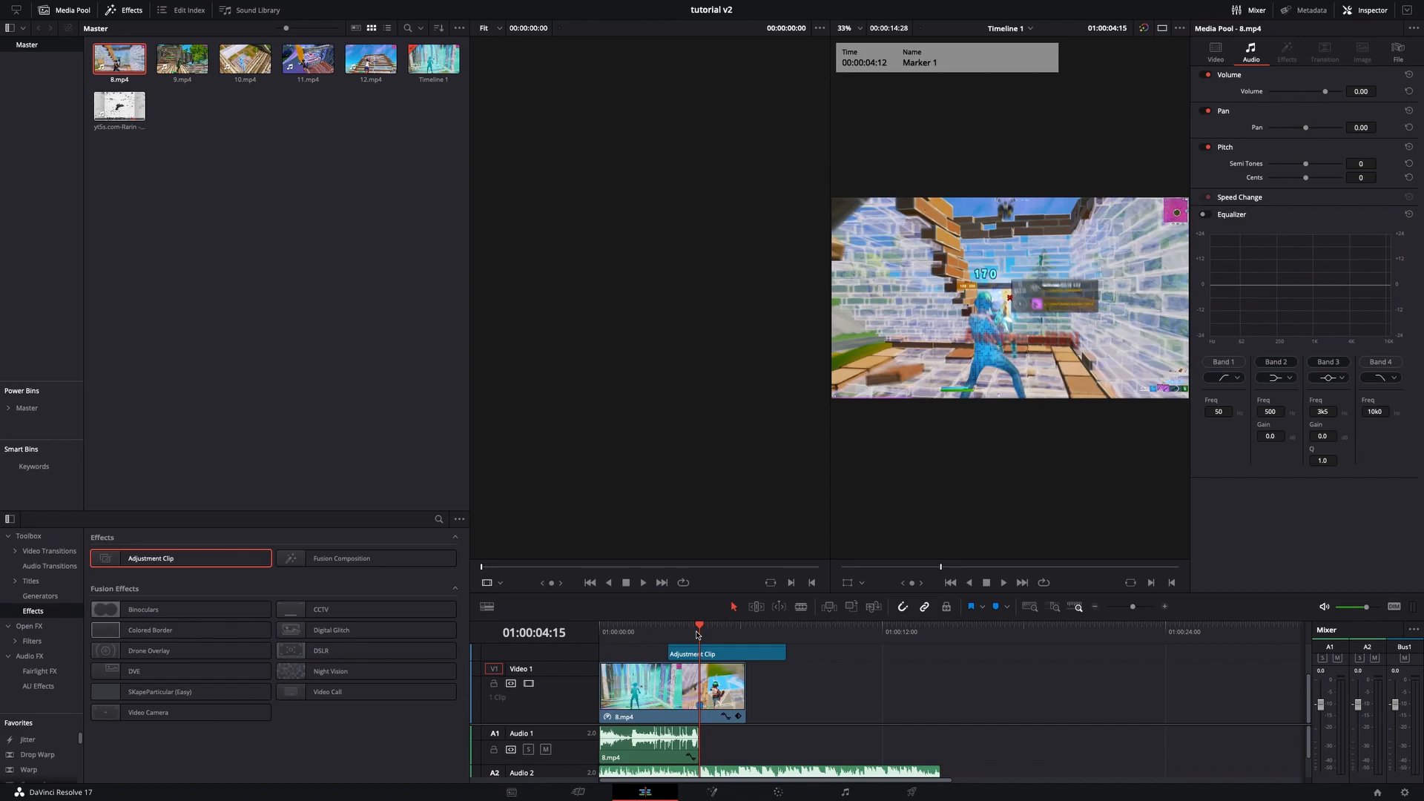
left_click_drag(697, 635, 685, 635)
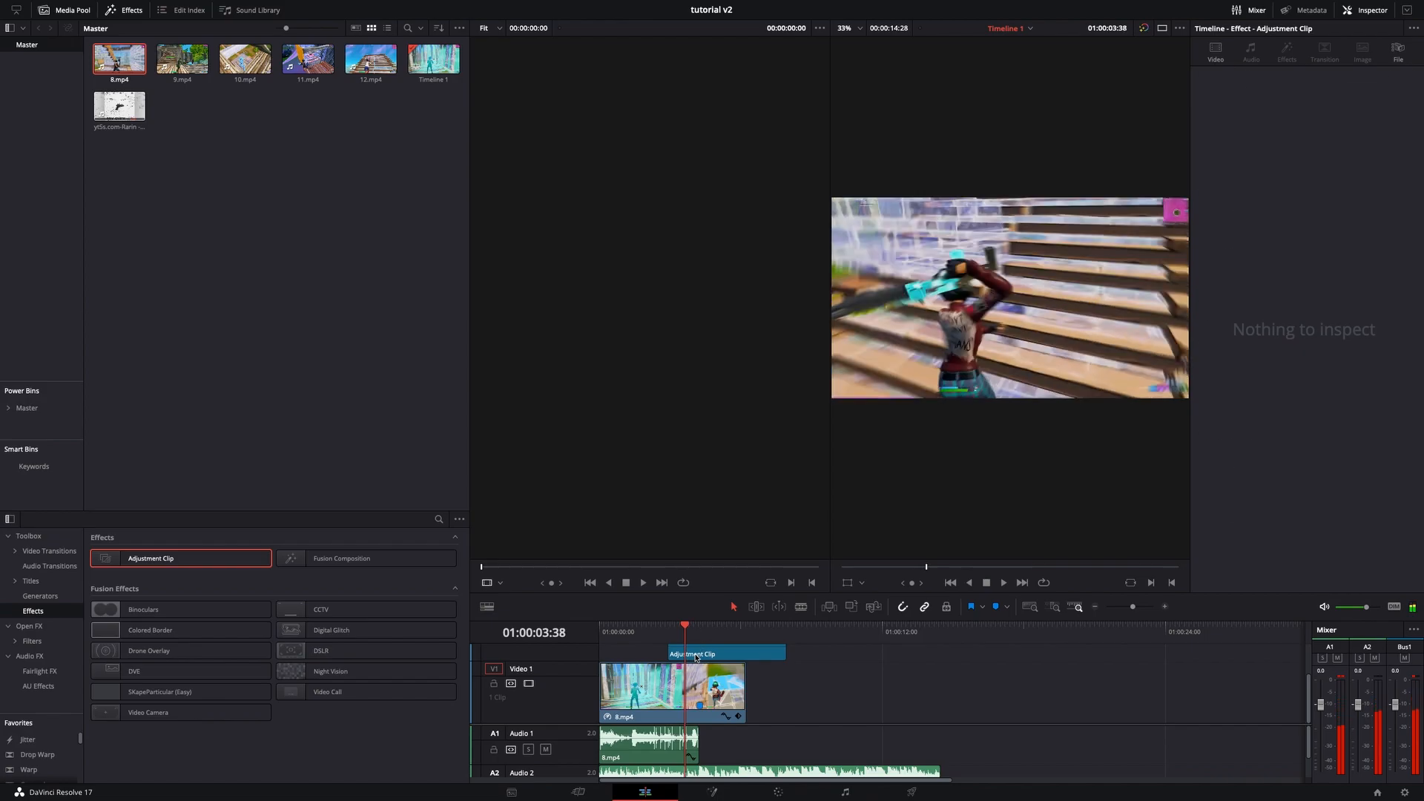
left_click(696, 657)
key("ctrl+b")
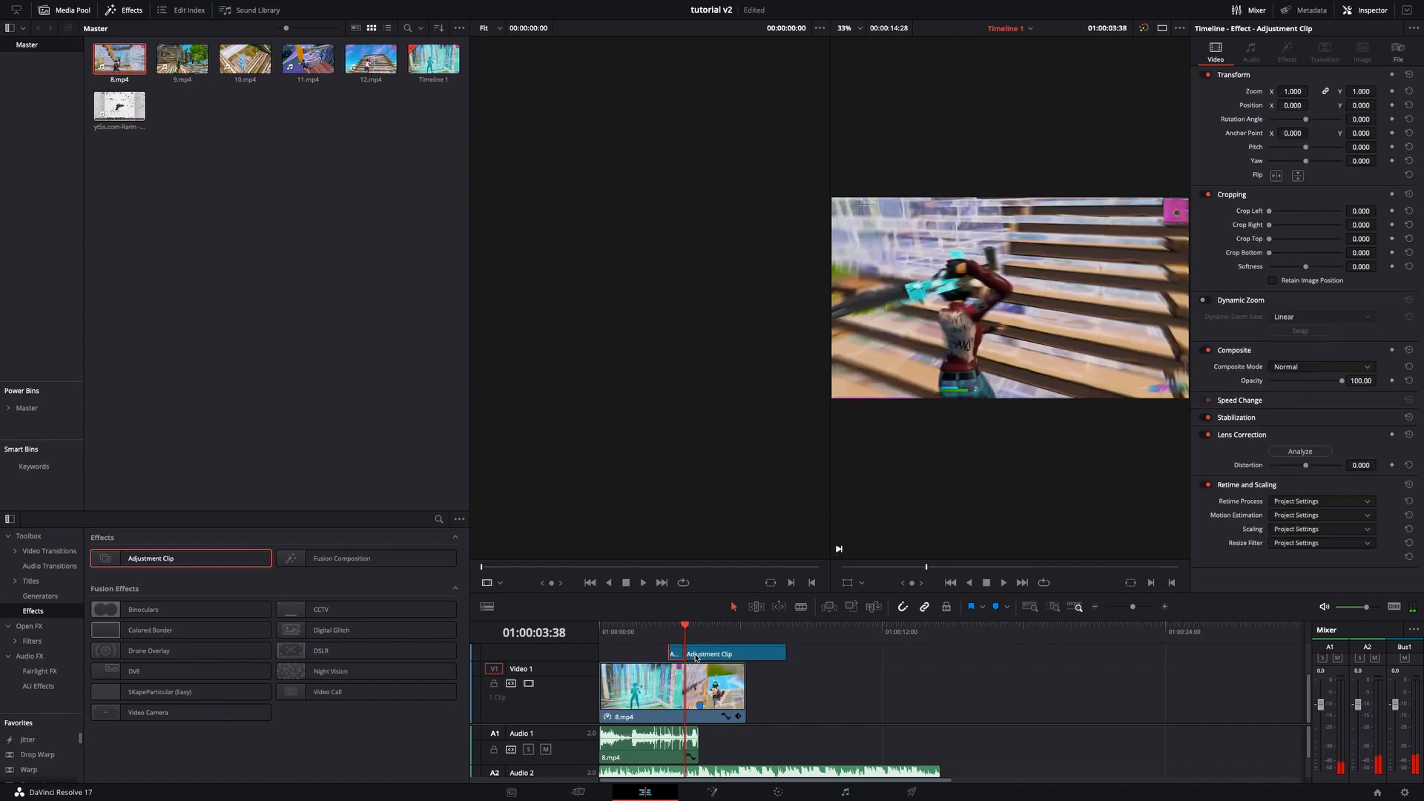
key("BackSpace")
left_click_drag(689, 629, 699, 629)
key("ctrl+b")
key("BackSpace")
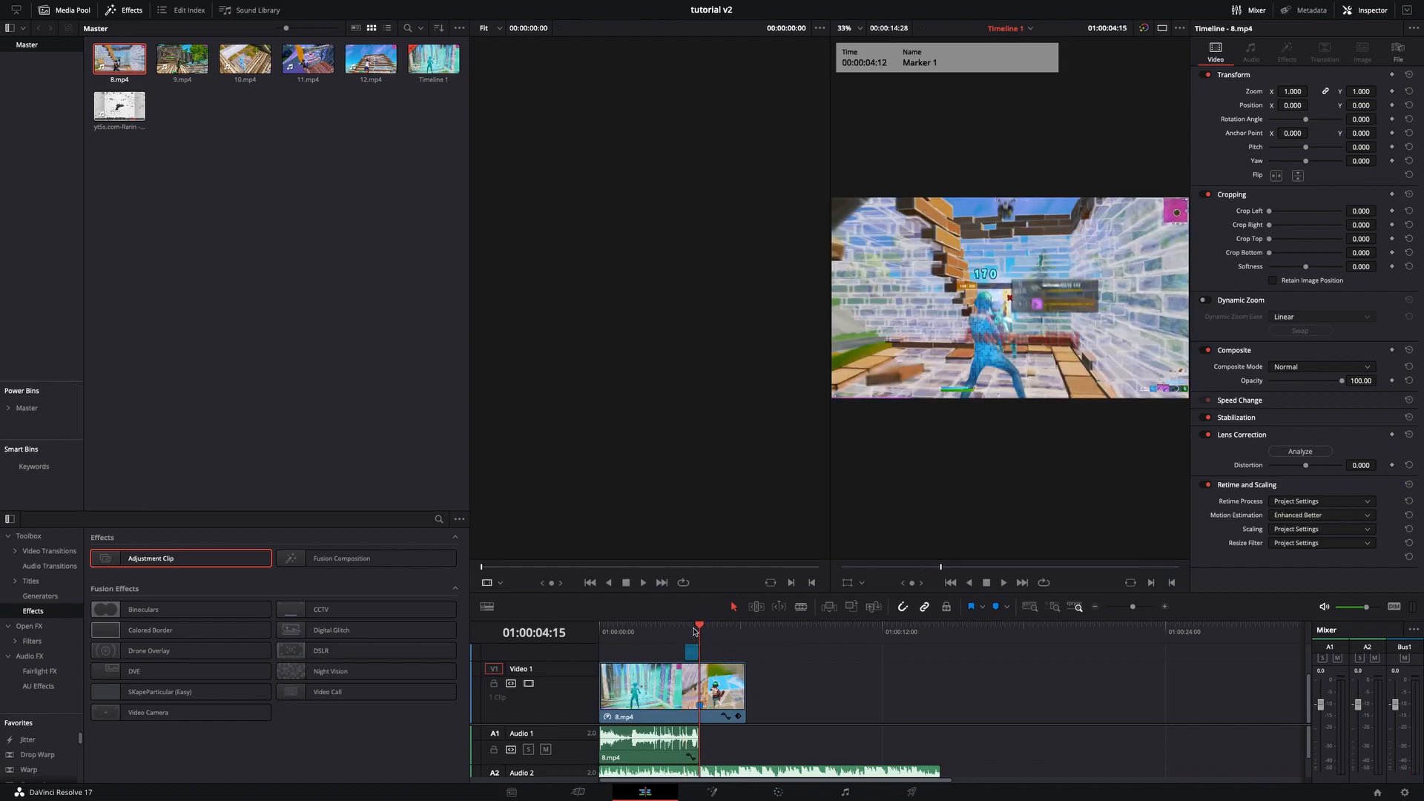
- Select the short adjustment clip and open it on the Fusion page
left_click(689, 632)
left_click_drag(692, 659, 693, 659)
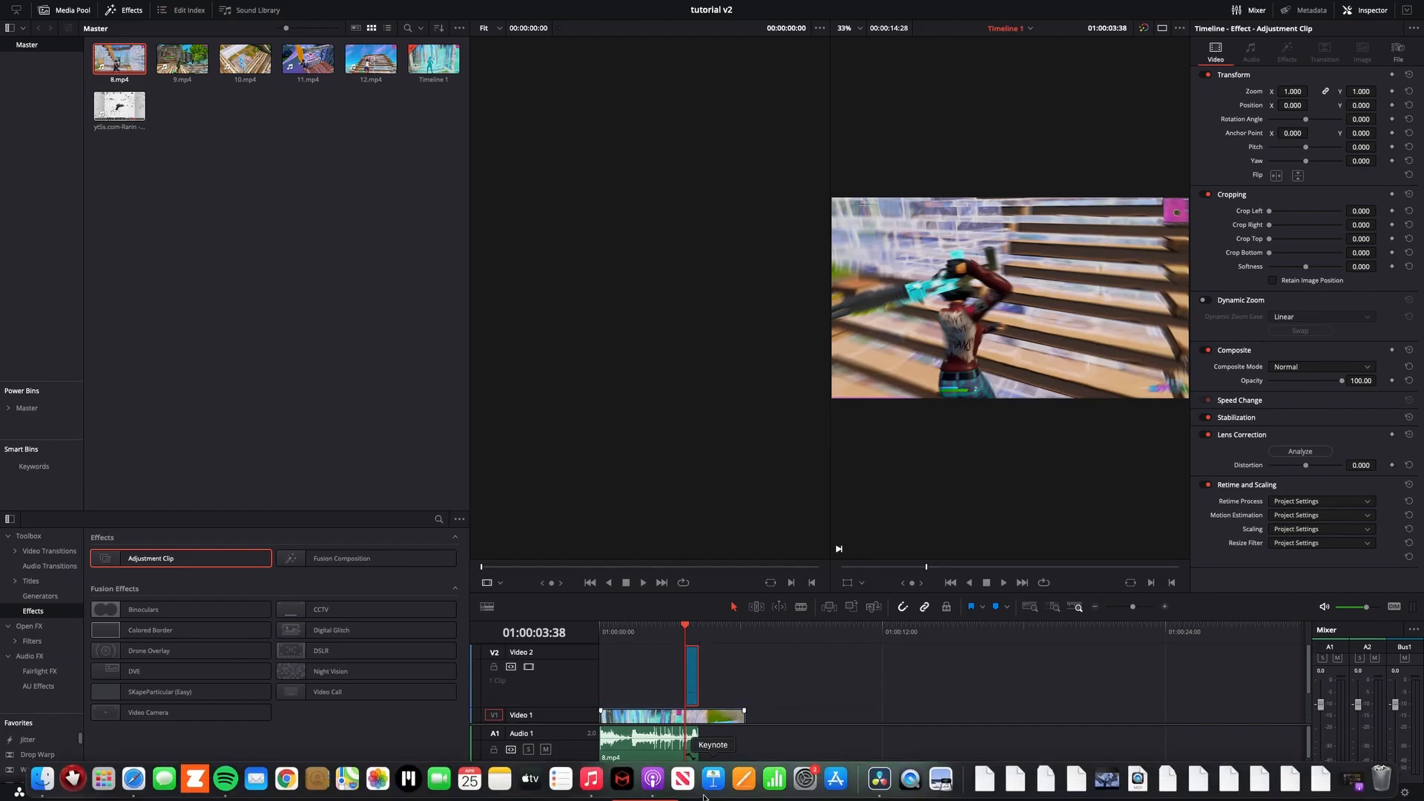
left_click(727, 795)
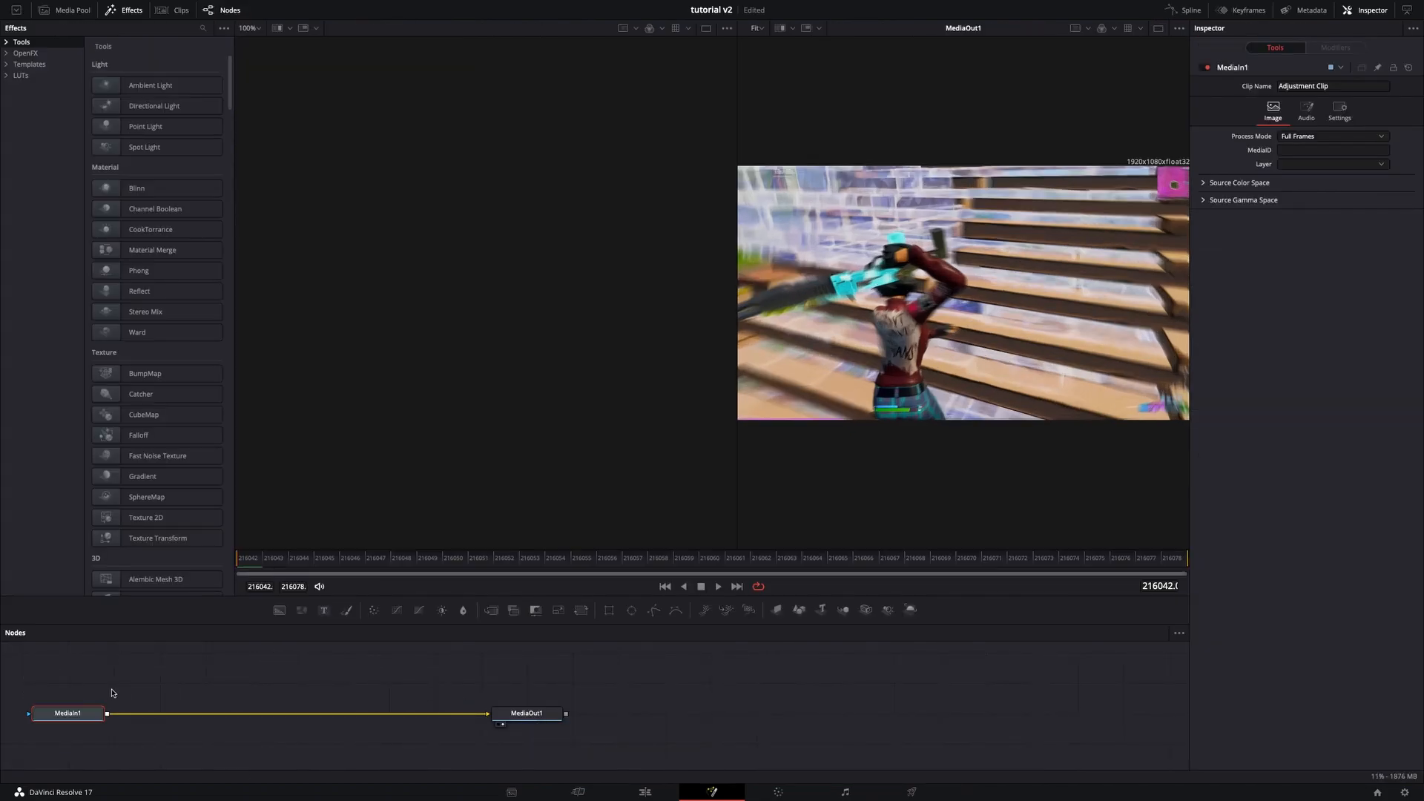
- Insert a Color Corrector node between MediaIn1 and MediaOut1
key("shift+space")
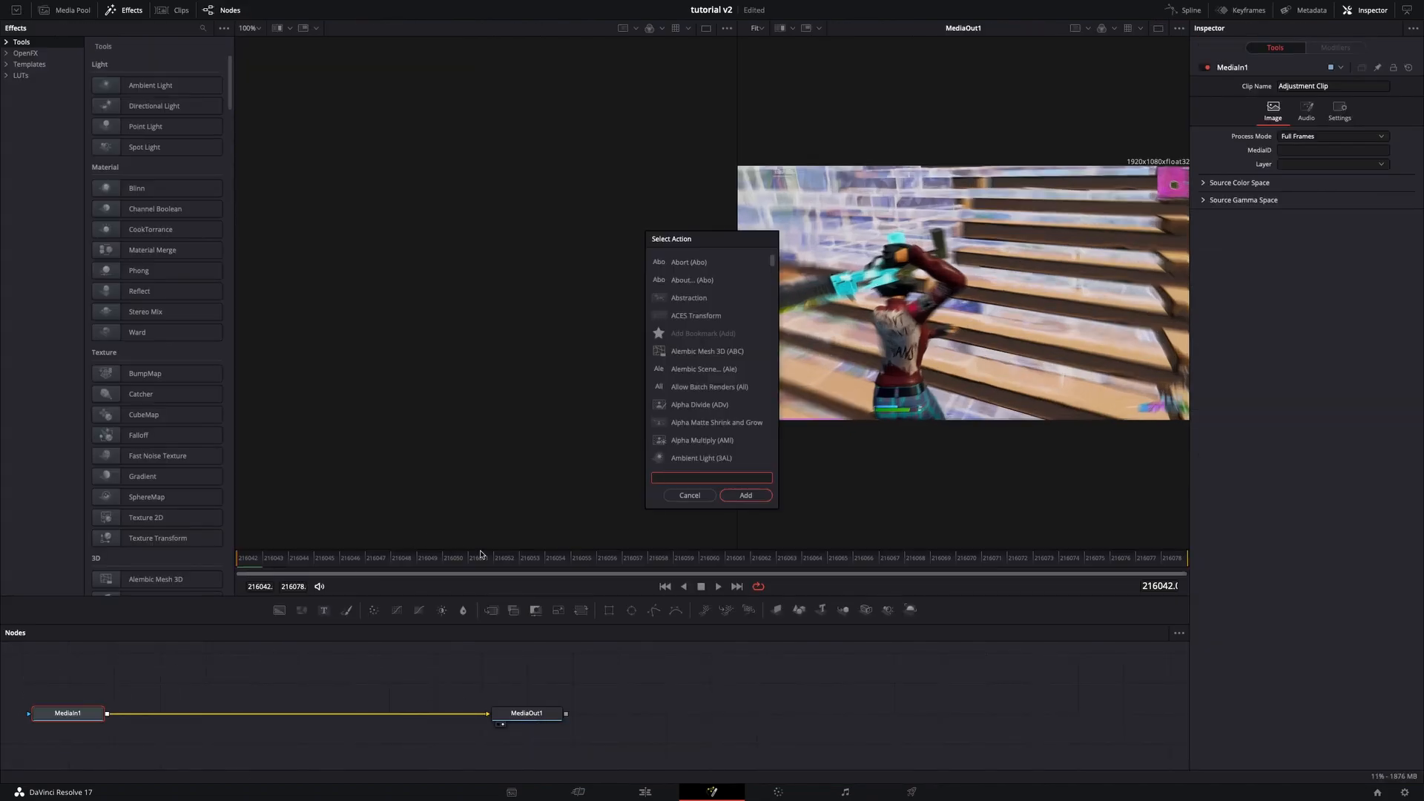
left_click(690, 495)
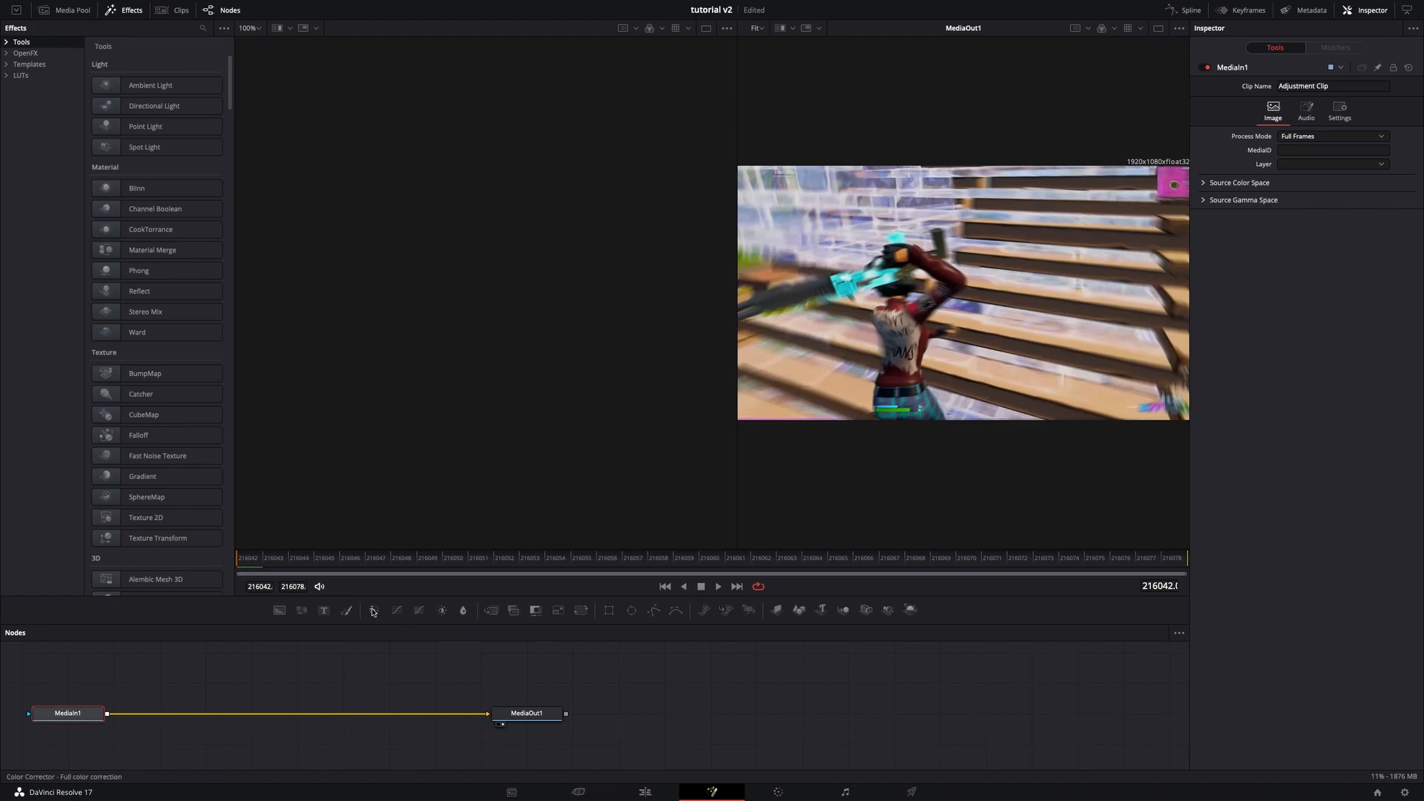
left_click_drag(376, 611, 219, 716)
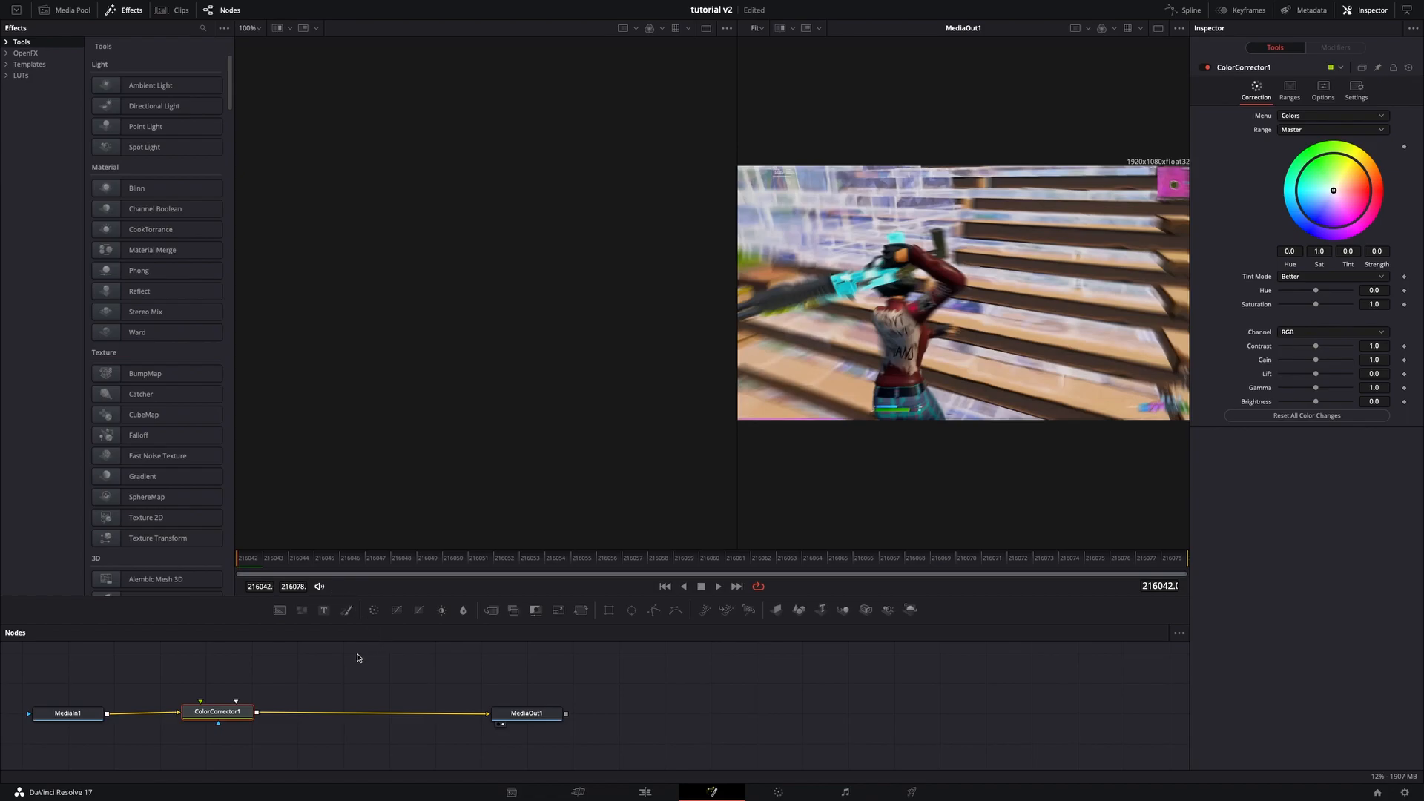
key("shift+space")
type("sen")
key("BackSpace")
key("BackSpace")
key("BackSpace")
left_click(681, 492)
- Insert a Dent node between ColorCorrector1 and MediaOut1
key("shift+space")
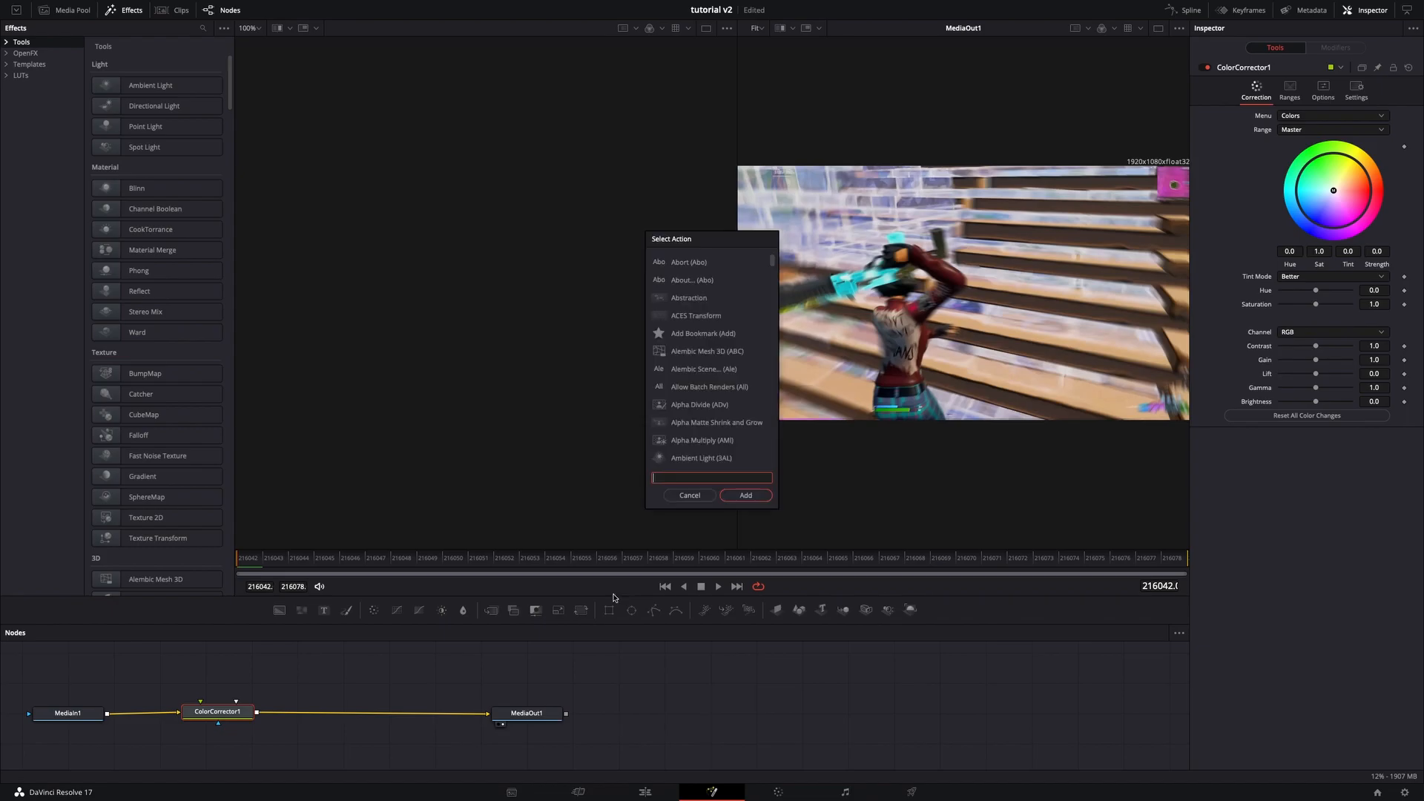
type("den")
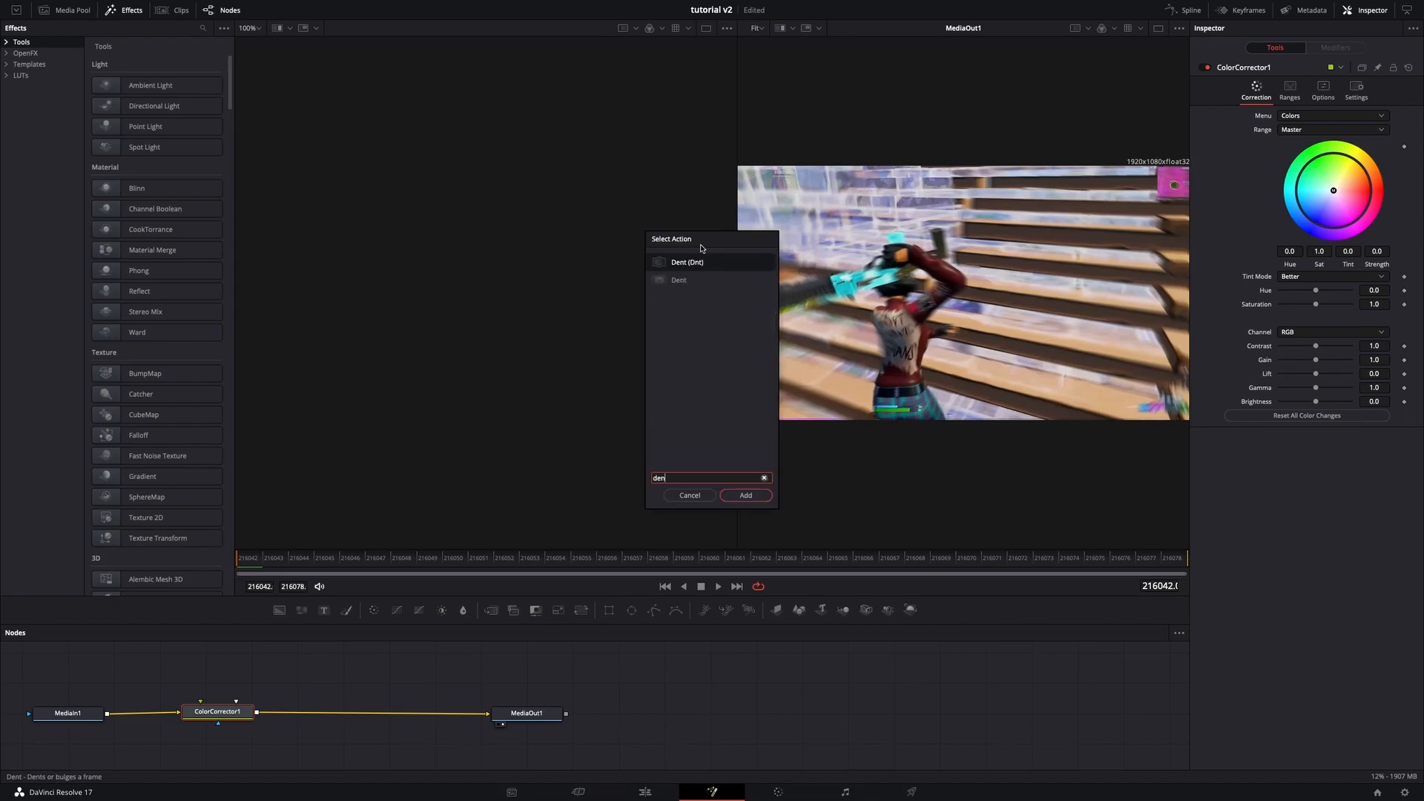
left_click(684, 287)
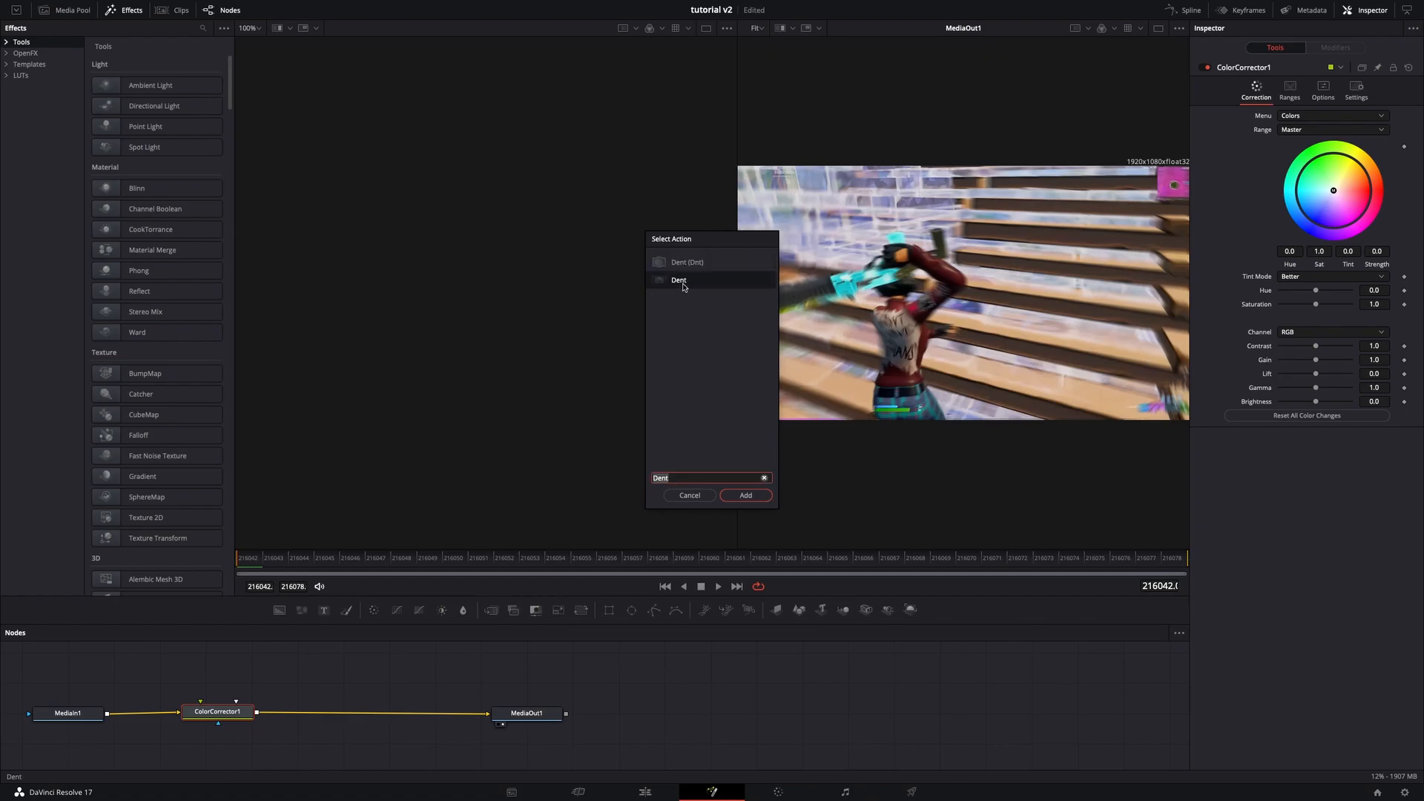
left_click(758, 497)
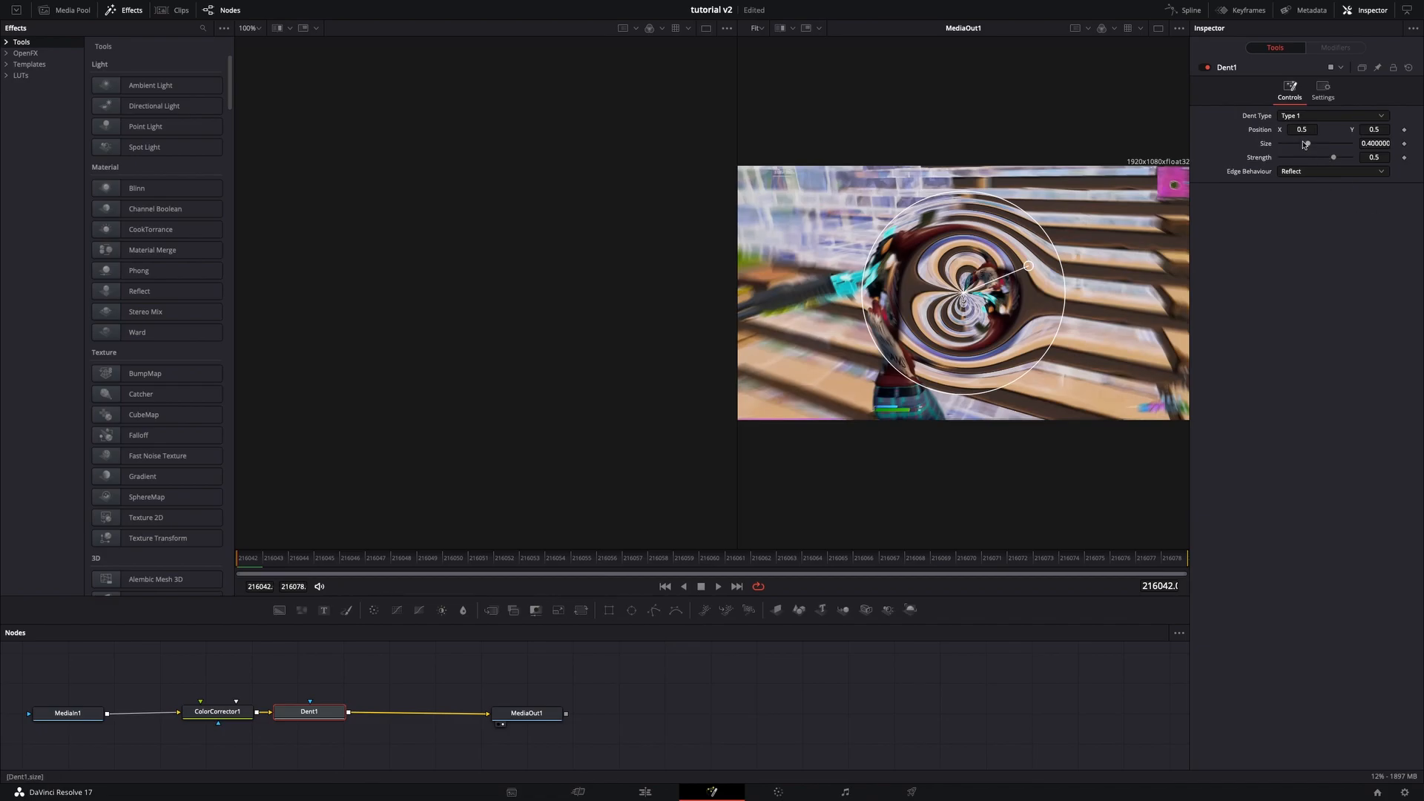
- Set the Dent's size to 1.0 and its strength to 0
left_click_drag(1307, 144, 1350, 144)
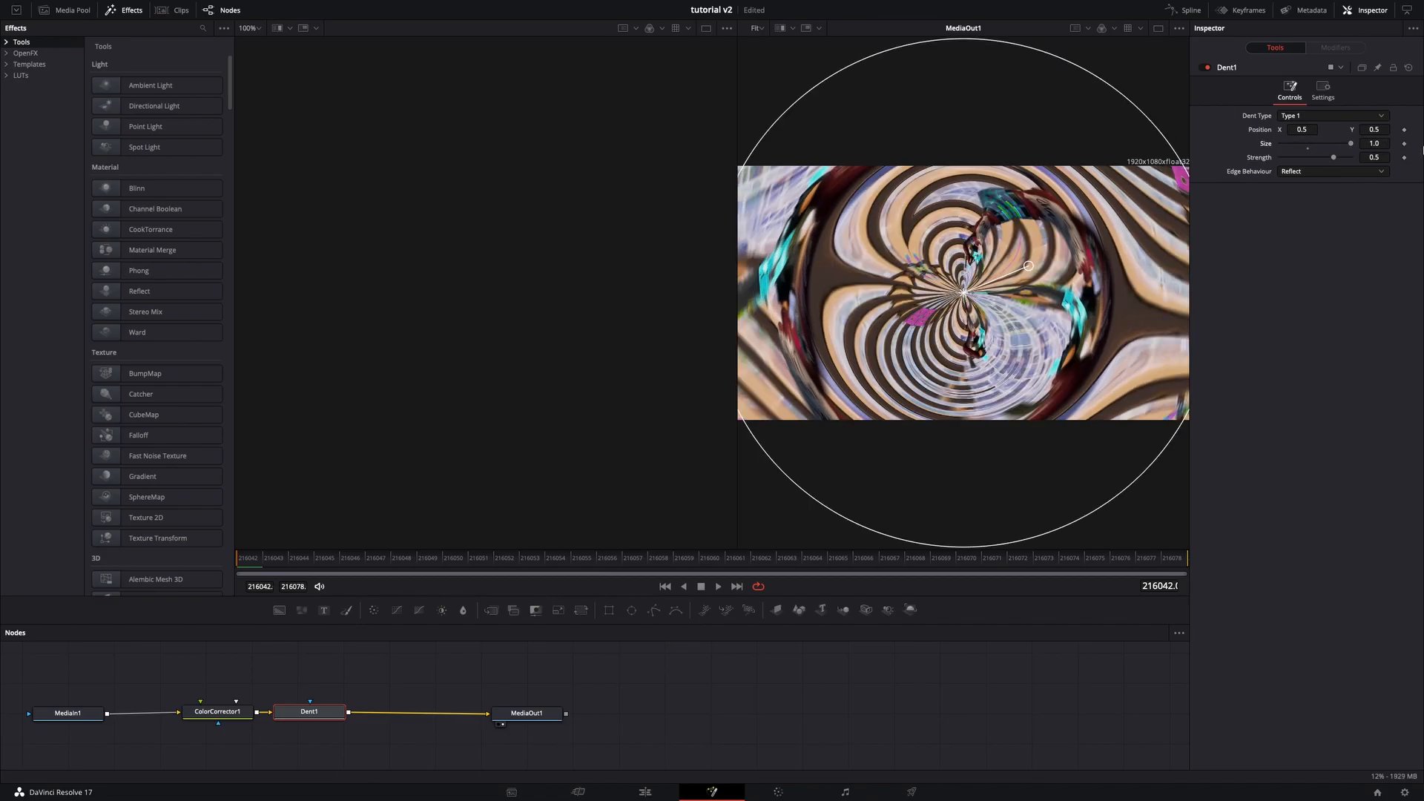
left_click(1378, 157)
key("Return")
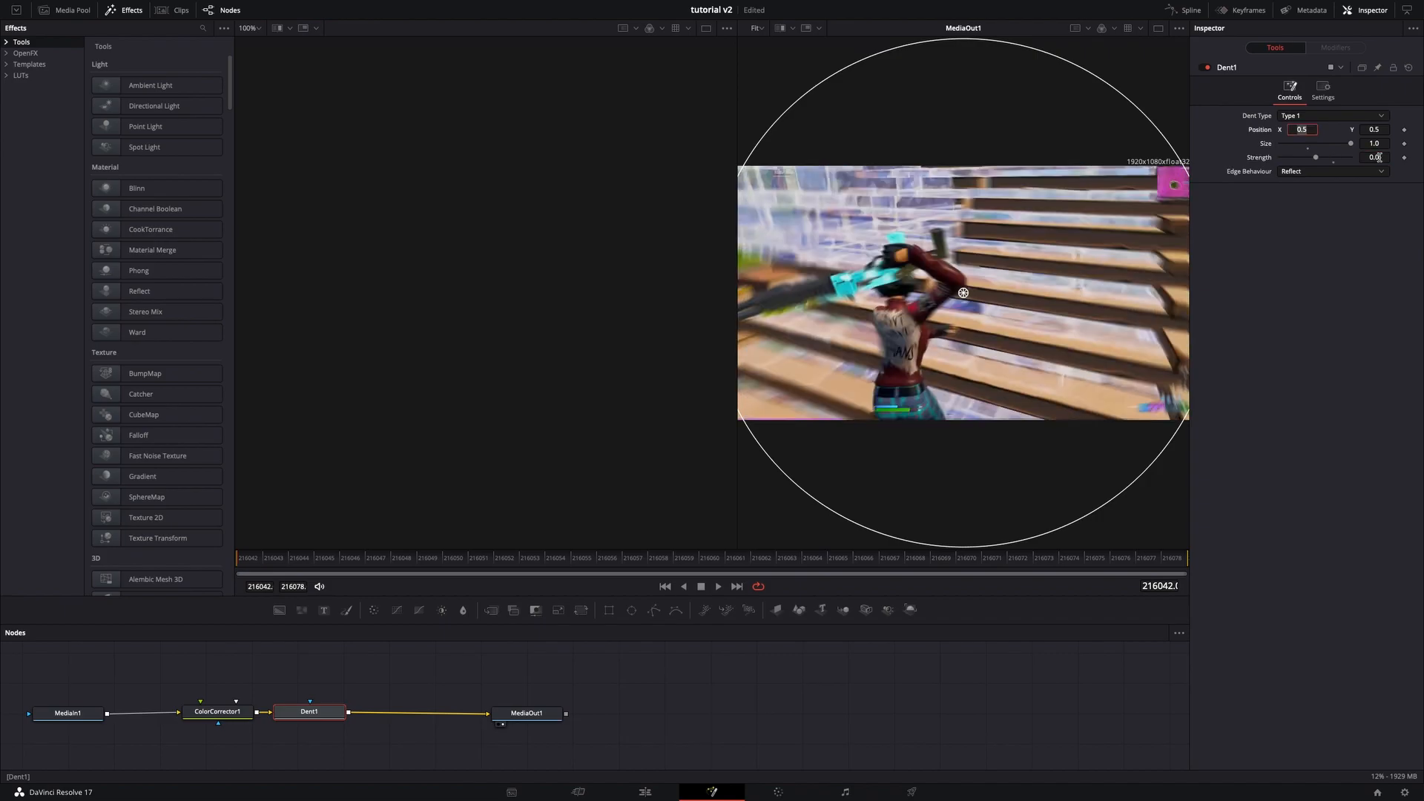
- Set keyframes on the Color Corrector's saturation and brightness at the clip's first frame
left_click(218, 713)
left_click_drag(282, 568, 212, 569)
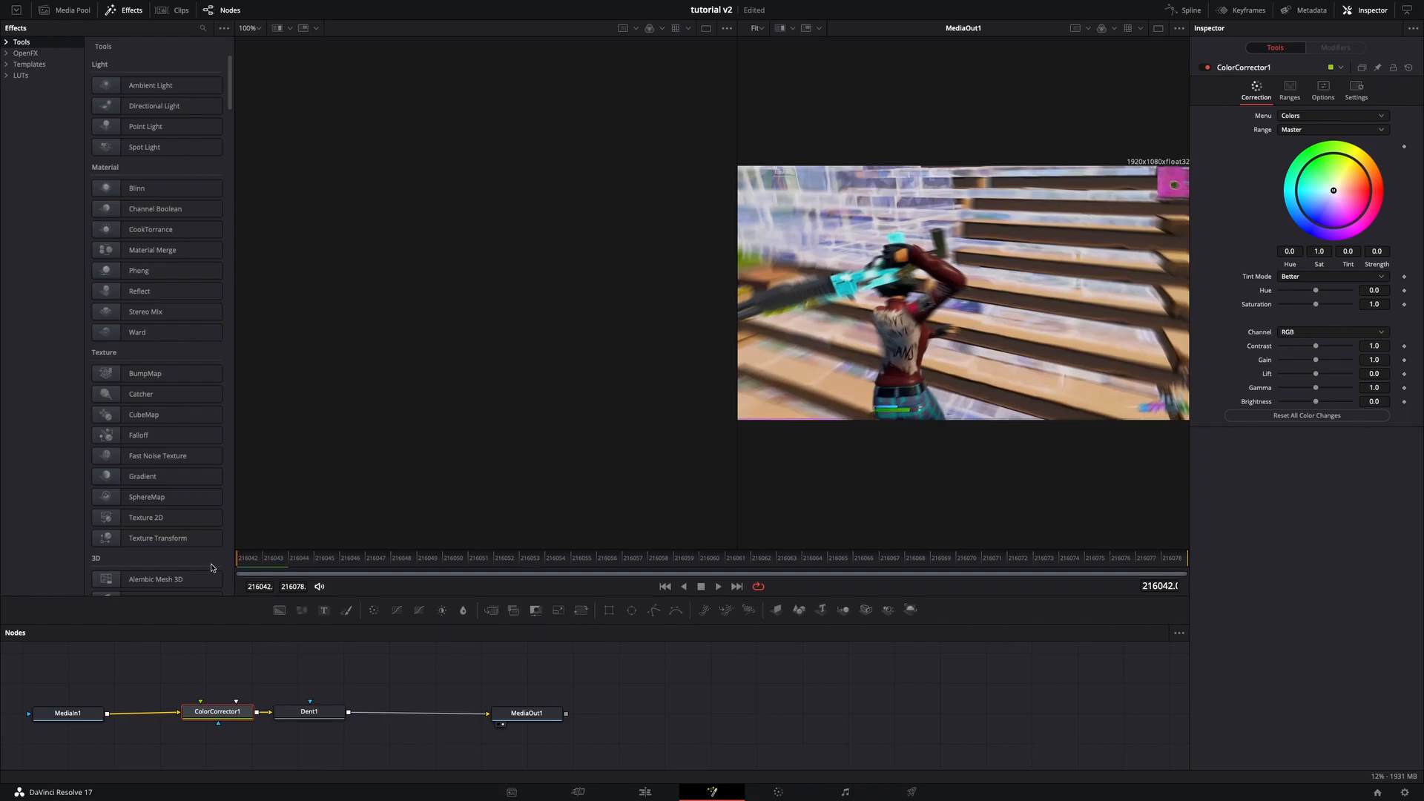
left_click(1404, 304)
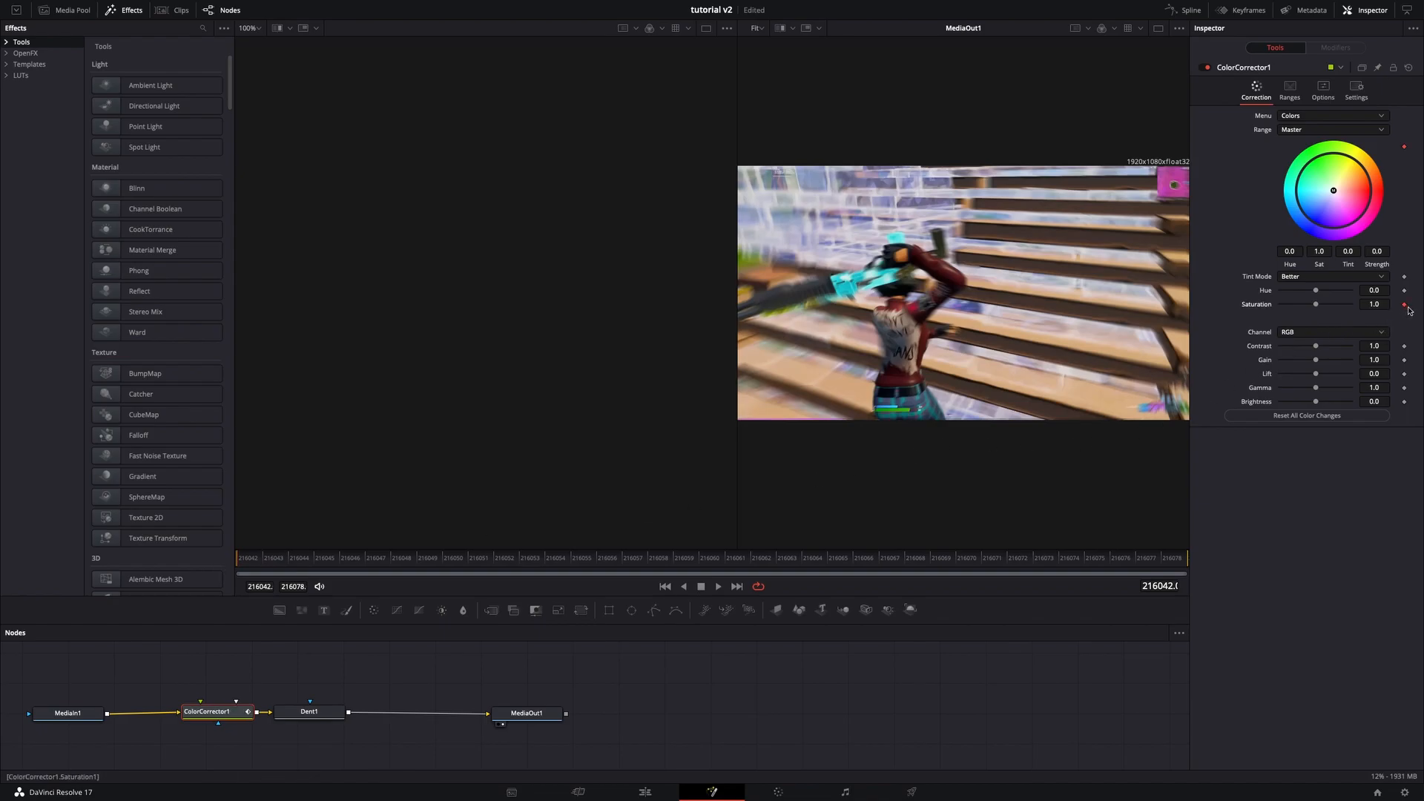
left_click(1404, 401)
left_click_drag(710, 565, 214, 553)
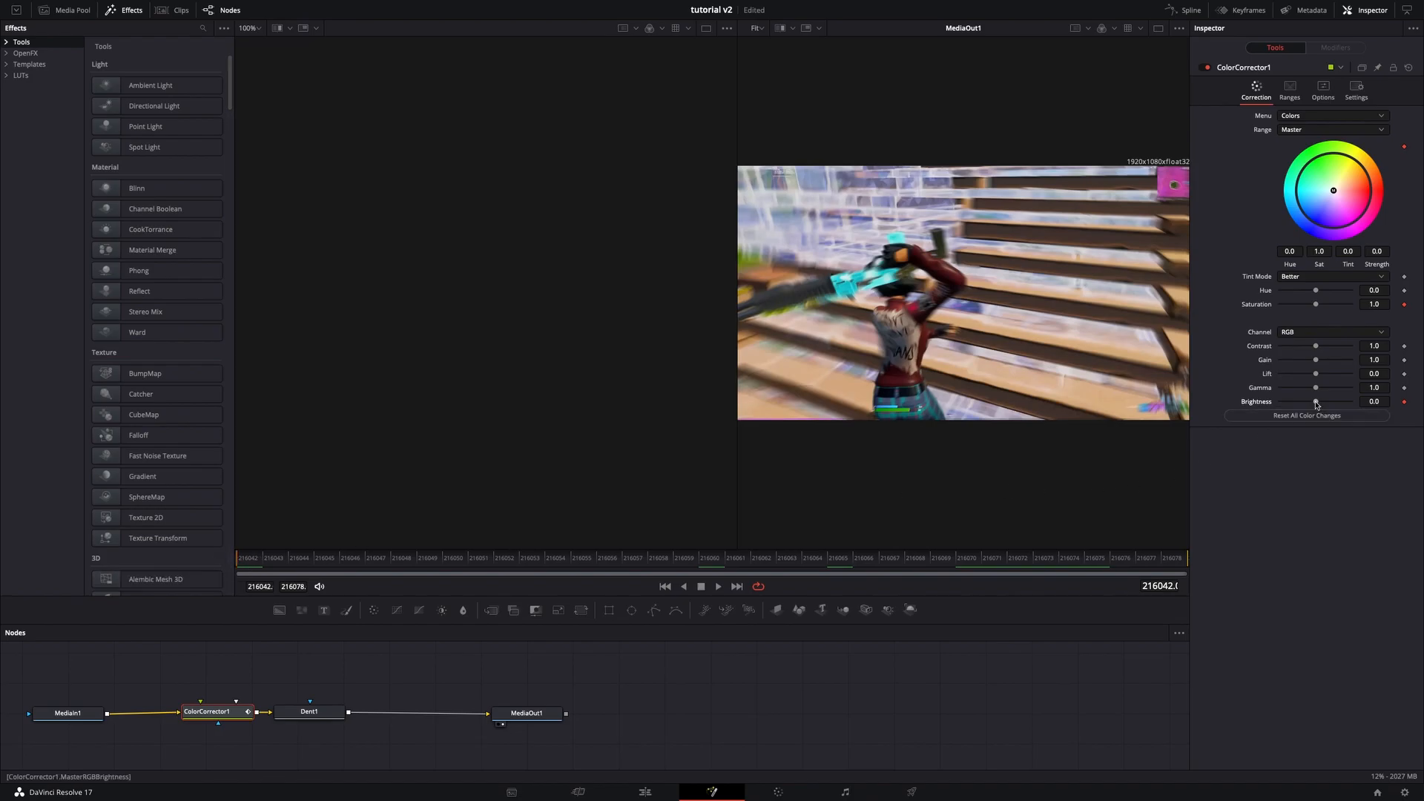
left_click(1405, 305)
left_click(1405, 402)
- At the clip's last frame, set the Color Corrector's saturation to 0 and brightness to -0.31
left_click_drag(996, 559, 1327, 557)
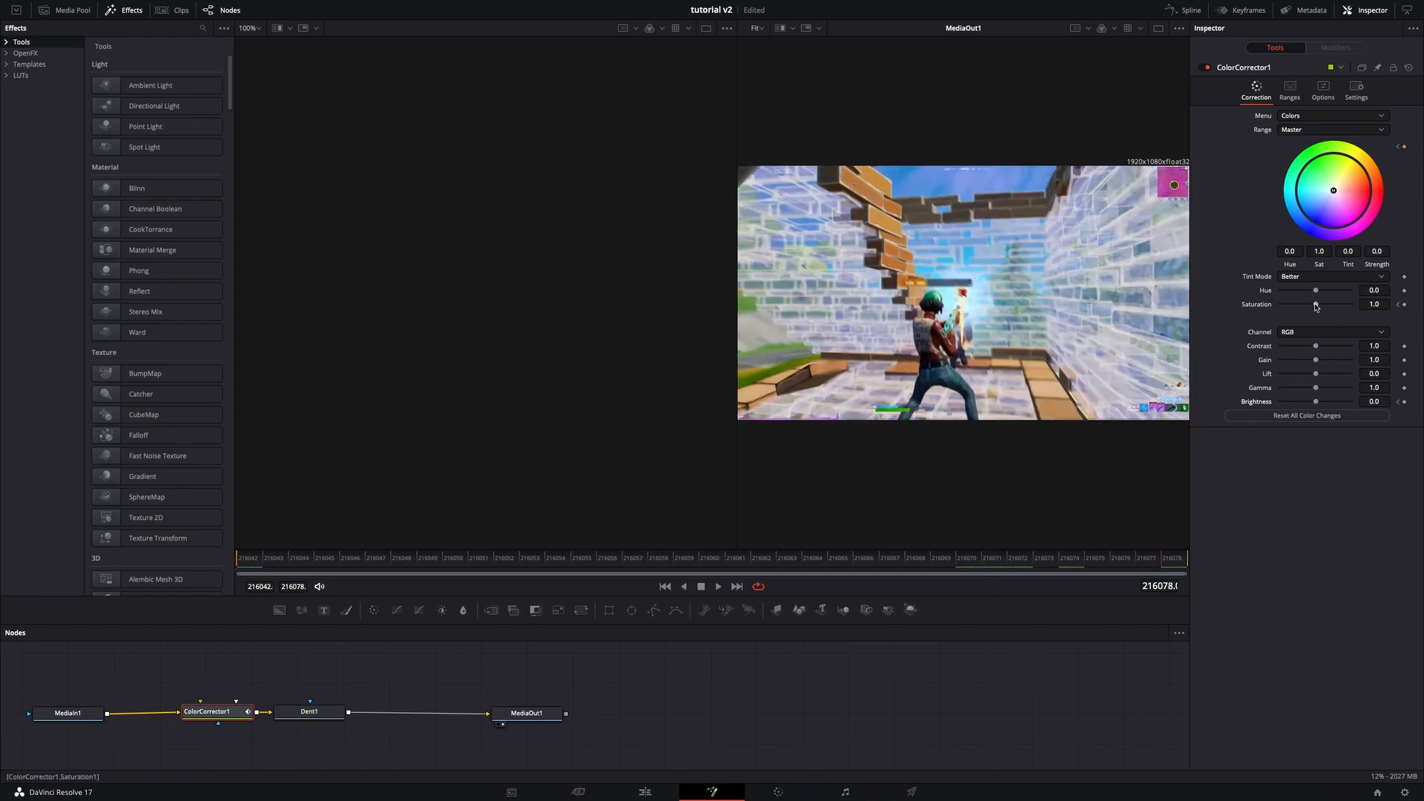
left_click_drag(1316, 304, 1277, 305)
left_click_drag(1314, 405, 1302, 406)
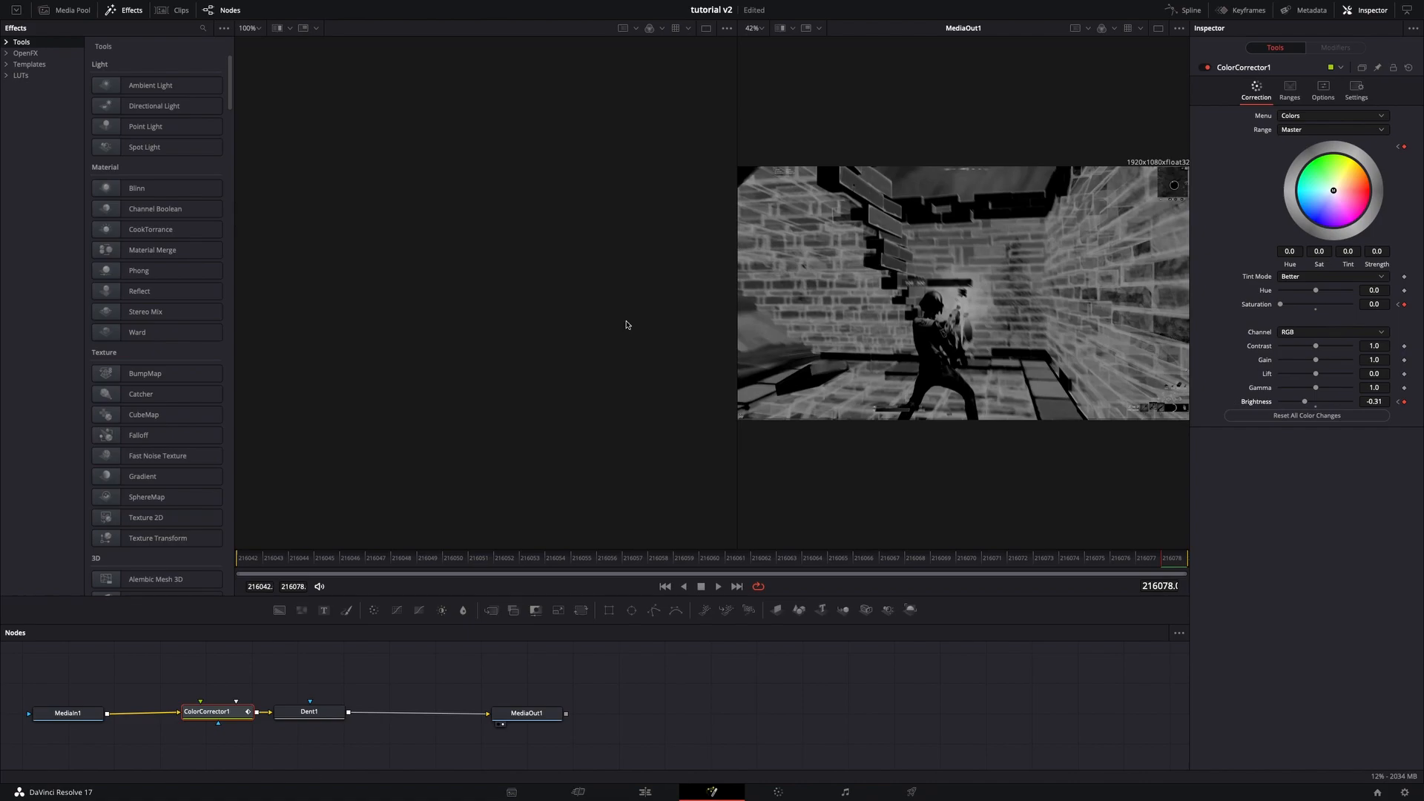
- Keyframe the Dent's strength at 0 partway through the clip and set it to about -0.14 at the last frame
left_click(330, 712)
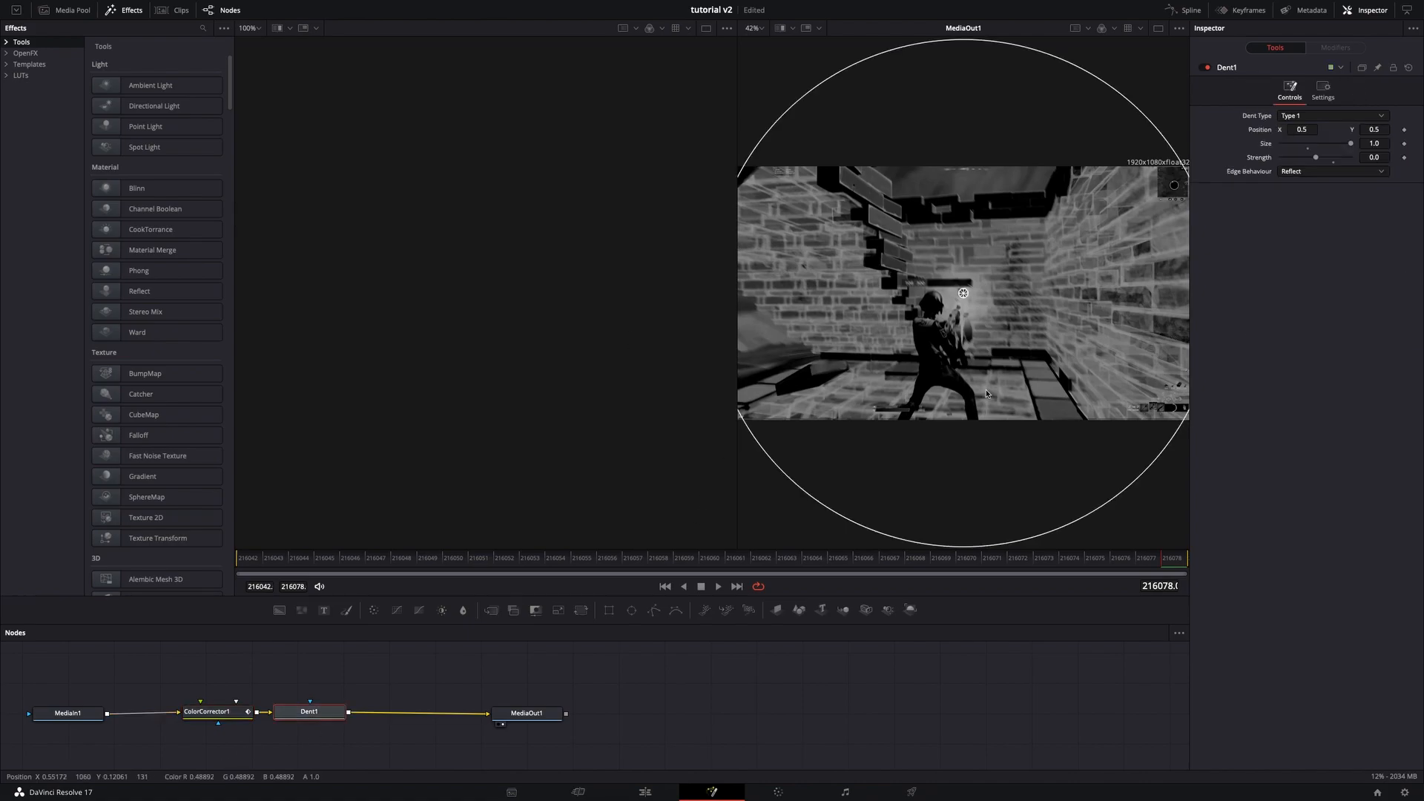
left_click_drag(1035, 569, 732, 563)
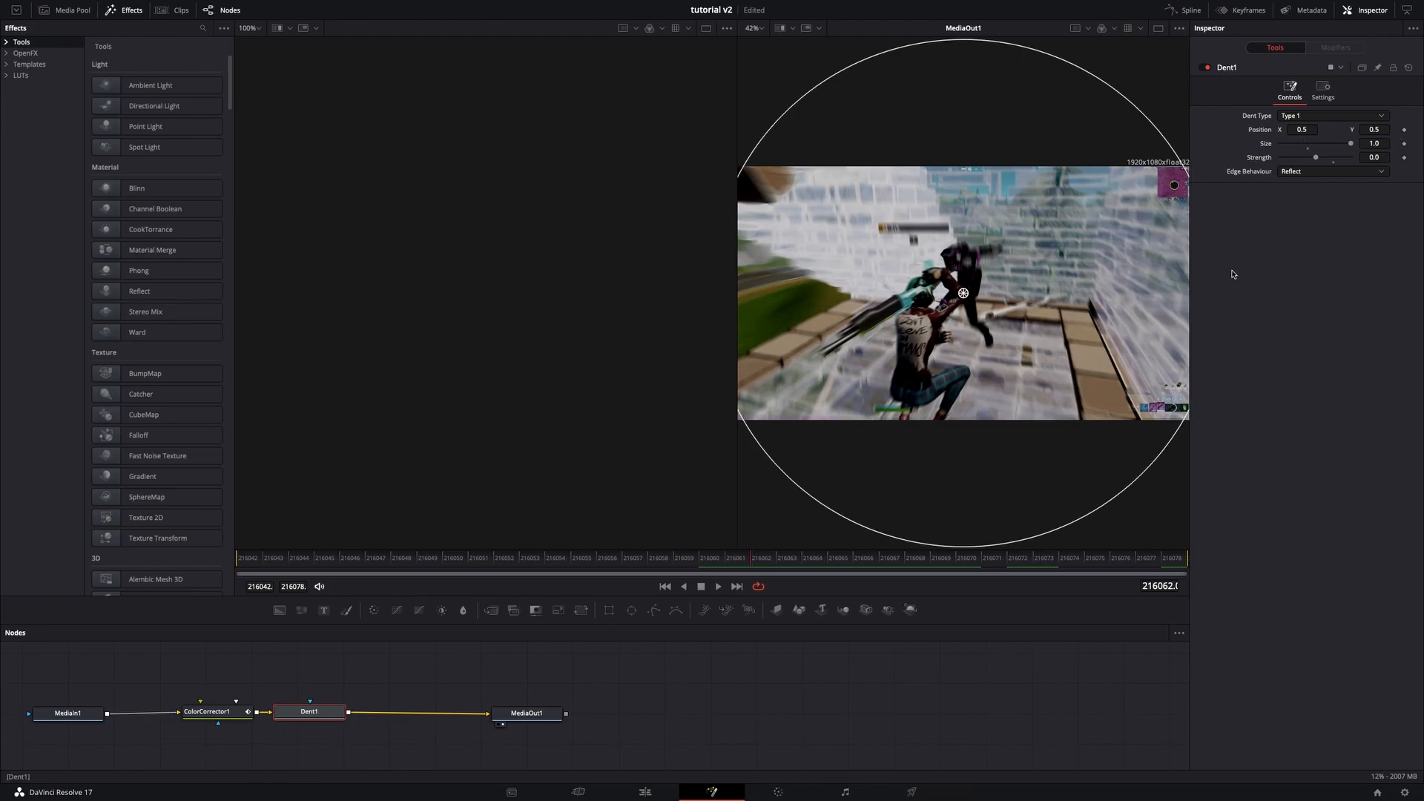
left_click(1404, 158)
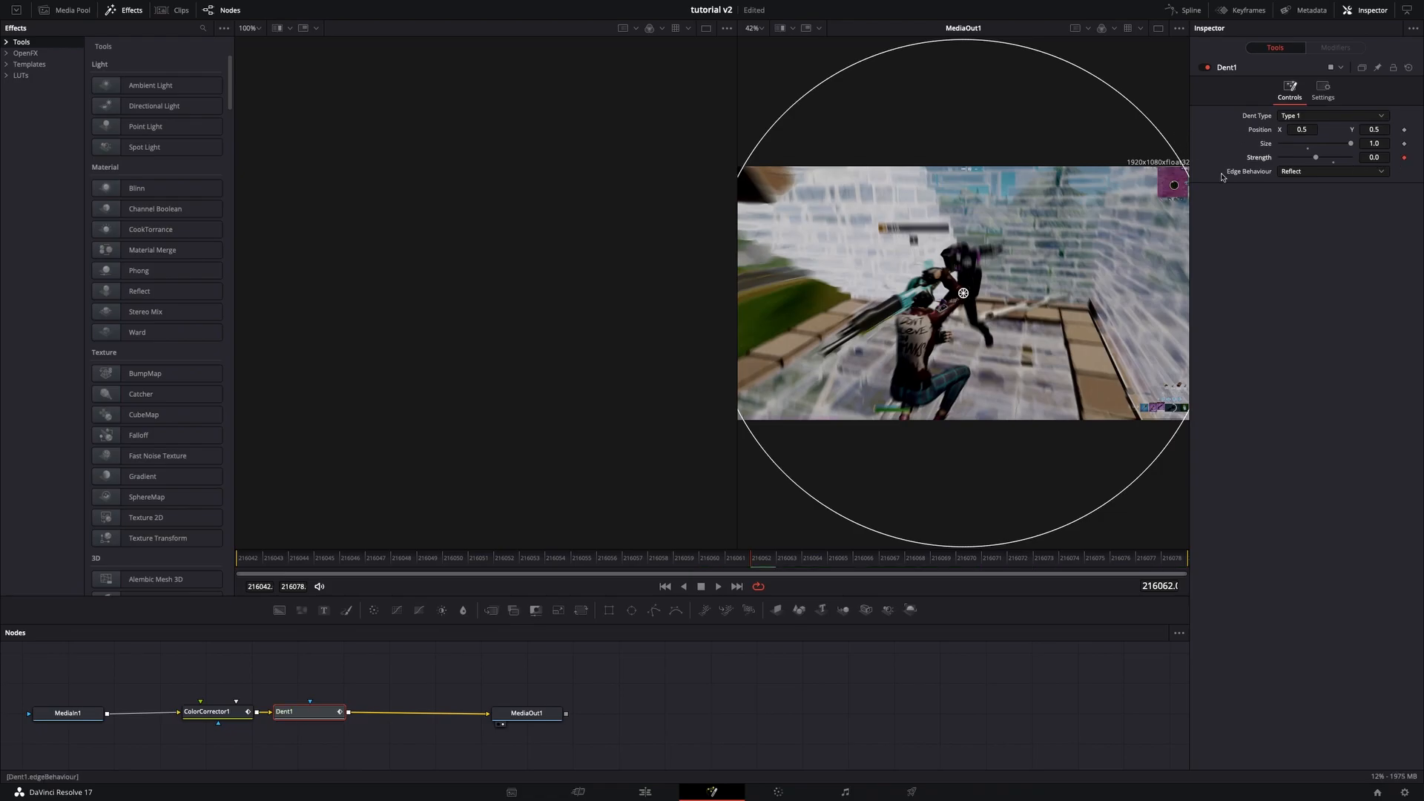
left_click(1135, 562)
left_click(1170, 561)
left_click_drag(1317, 159, 1311, 163)
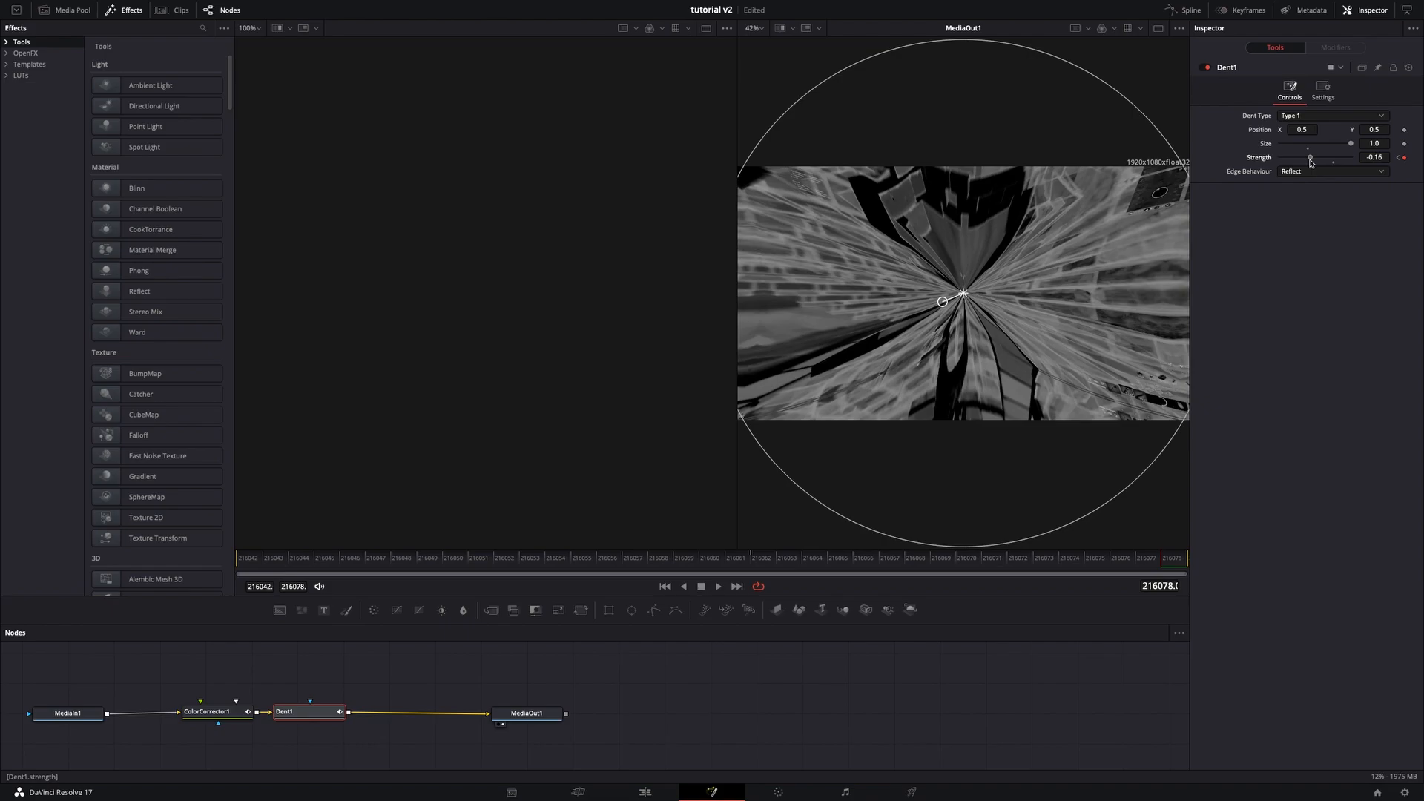
left_click_drag(1311, 163, 1311, 162)
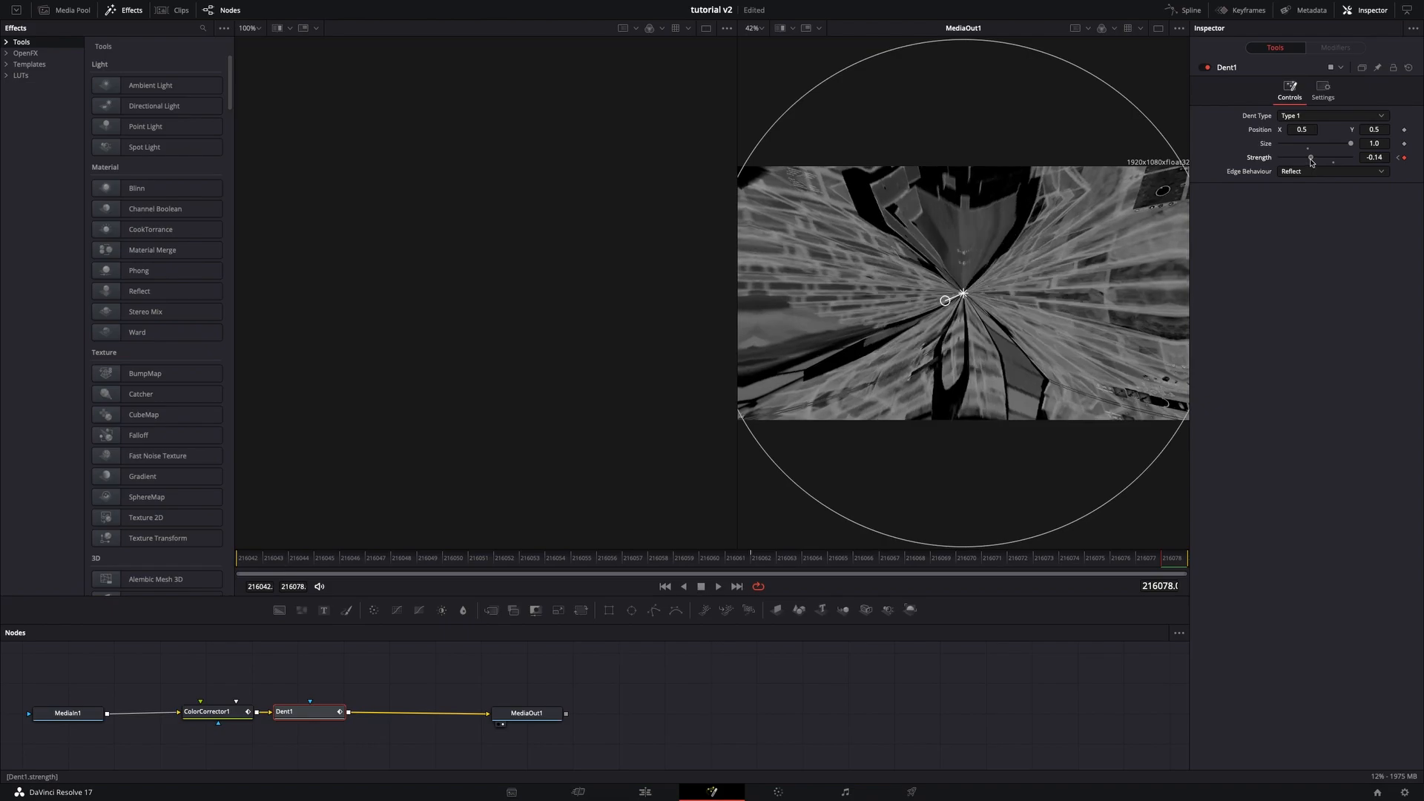
- Switch the Dent type to Type 3 and set its end strength to -0.15
left_click(1292, 116)
left_click(1292, 153)
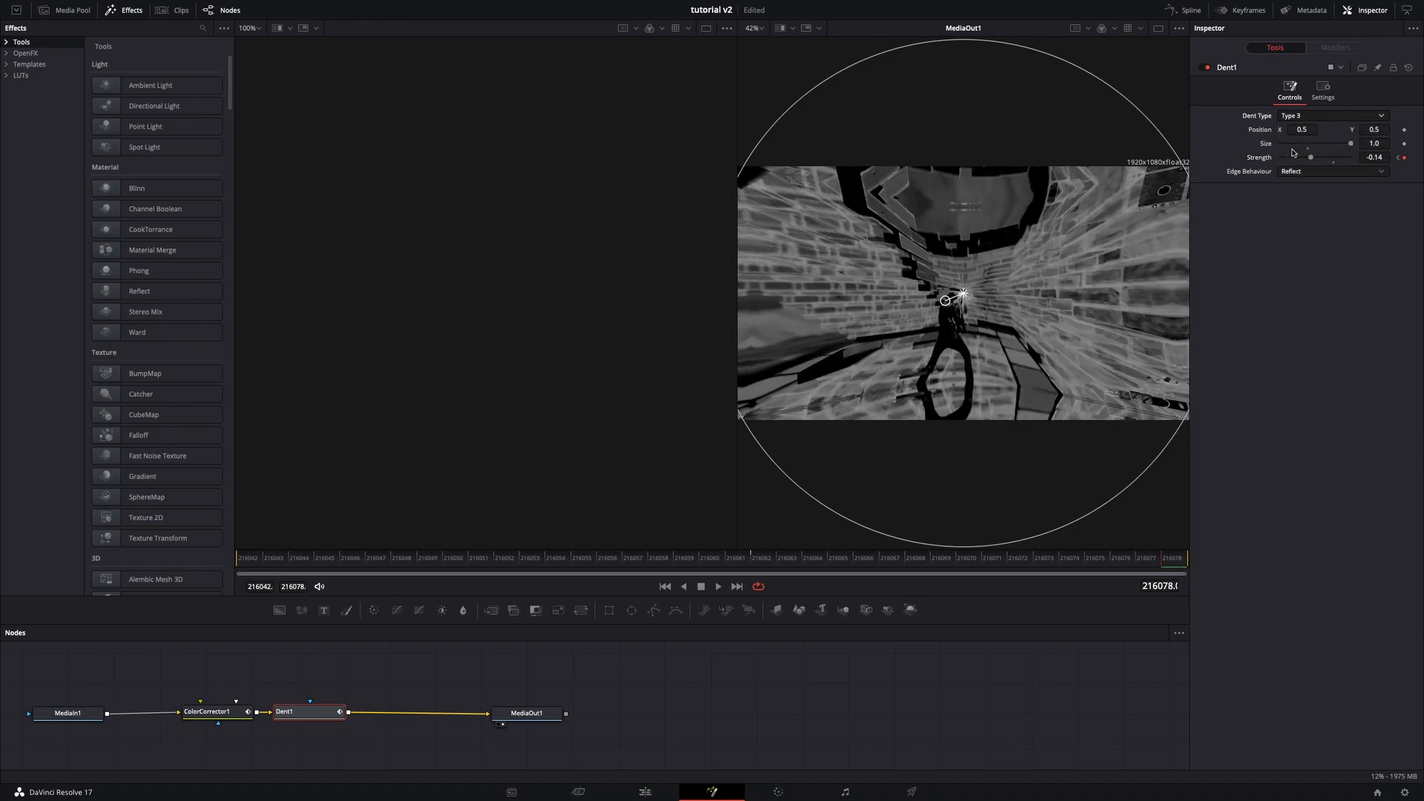
left_click(1369, 157)
key("Tab")
left_click_drag(822, 561, 1250, 590)
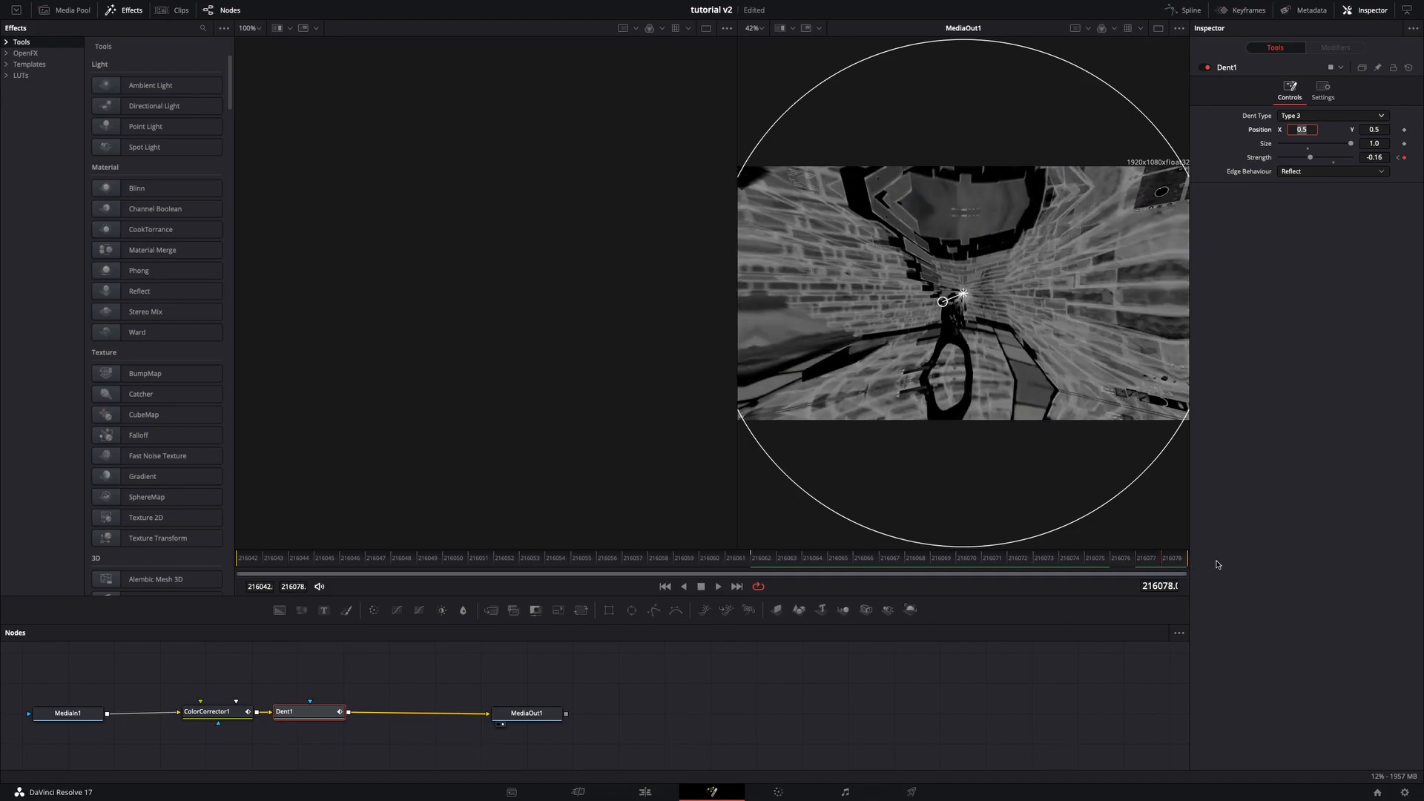
left_click(1376, 157)
key("BackSpace")
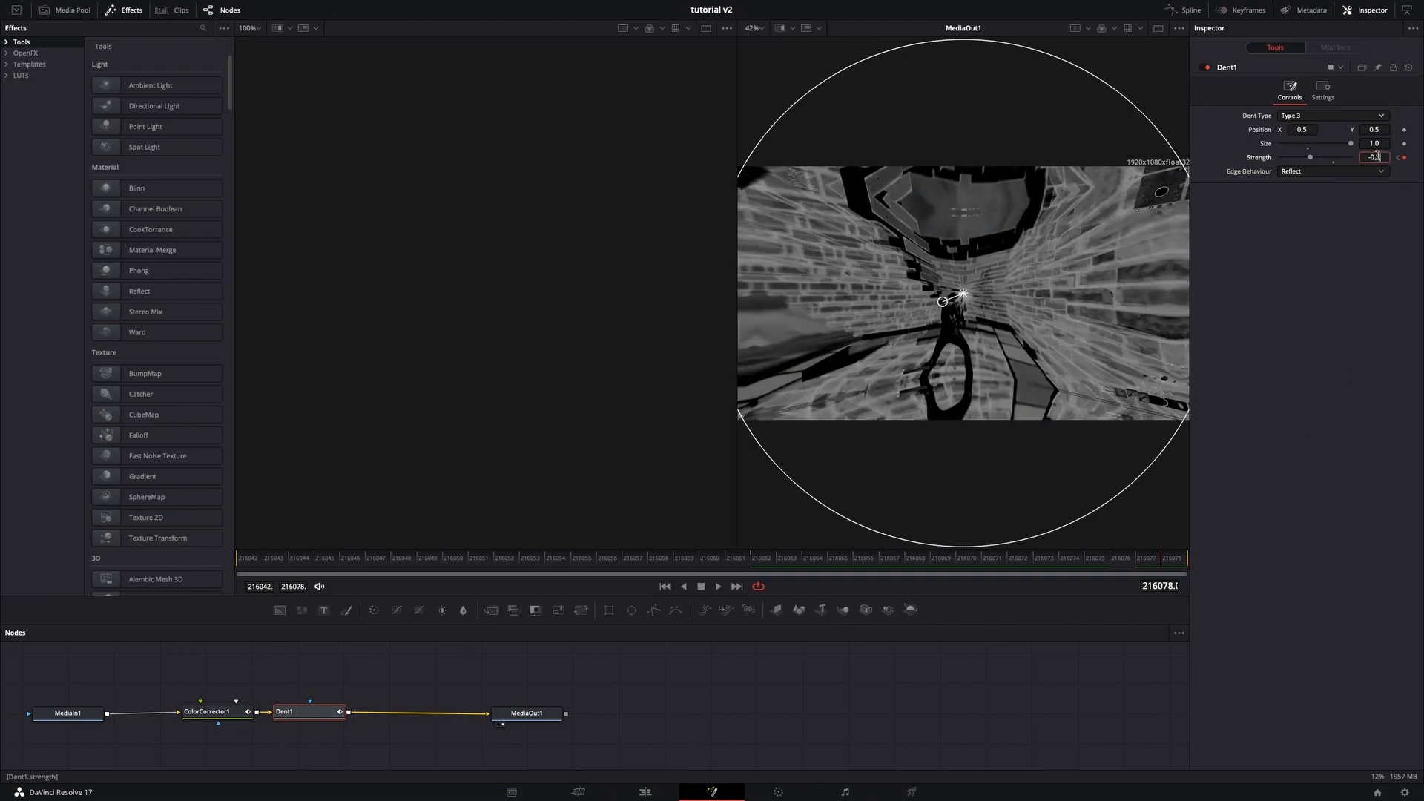
type("-0.35")
key("Return")
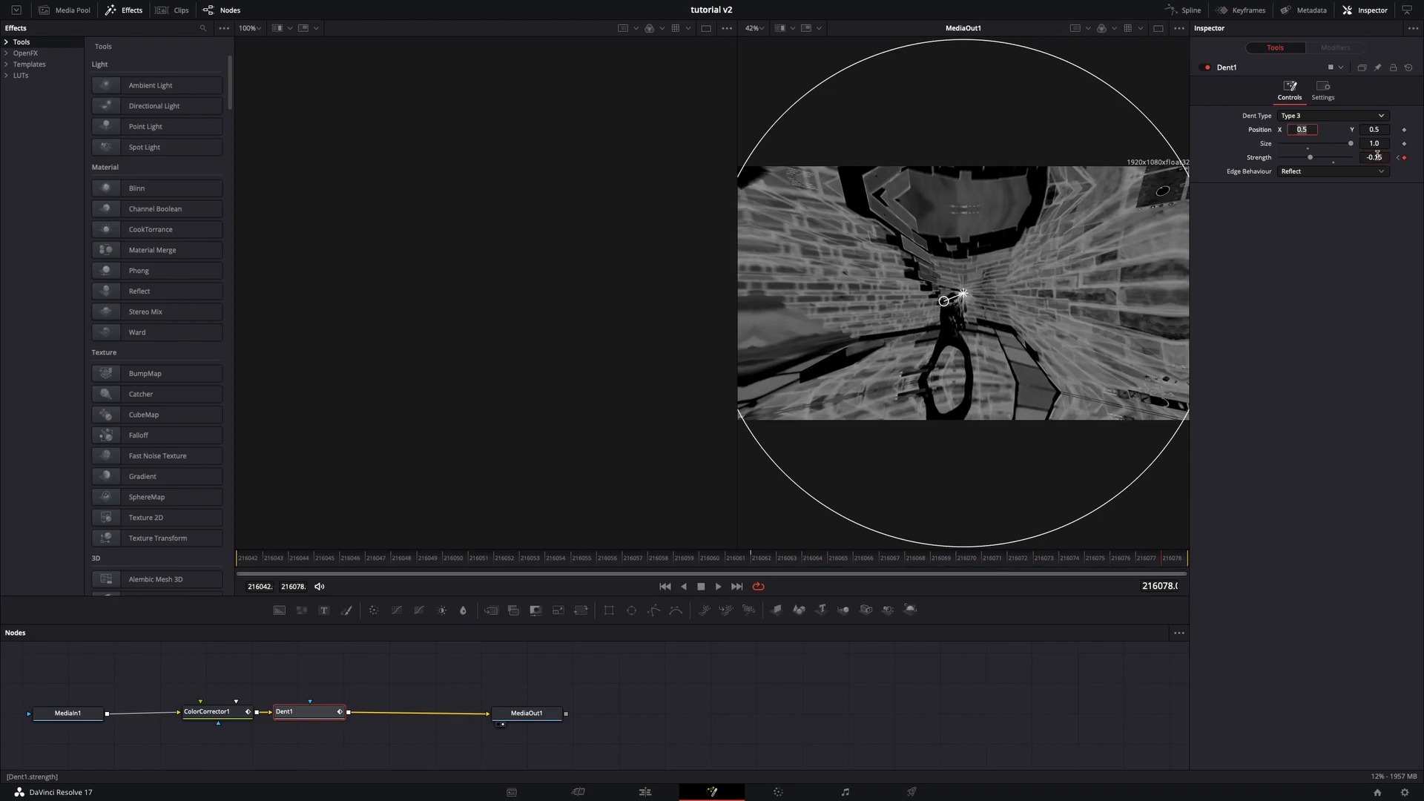
- Return to the Edit page and play back the section with the effect
left_click(646, 791)
left_click(687, 635)
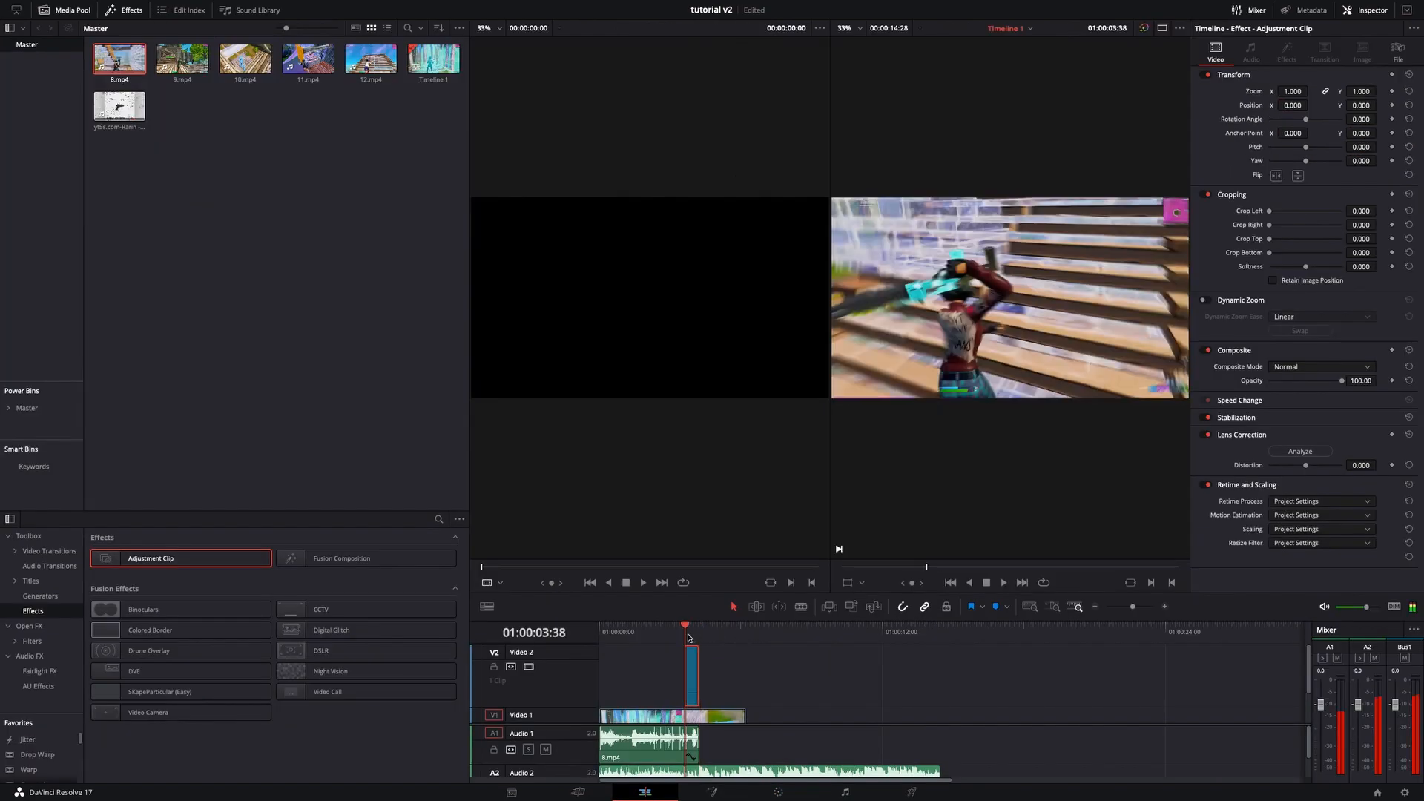
key("space")
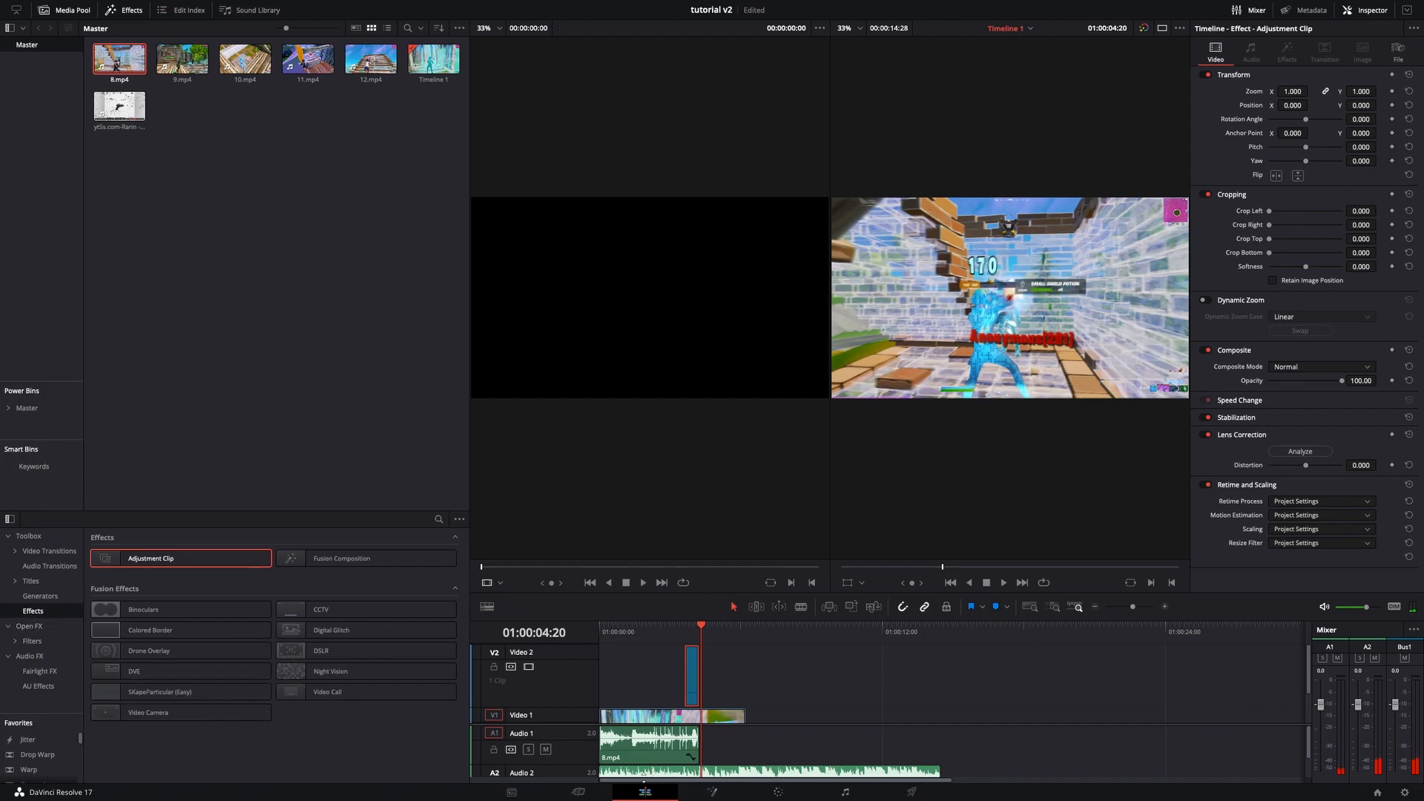
- Add a second Adjustment Clip after the first, cut it at the next beat marker and delete the remainder
left_click_drag(150, 562, 741, 674)
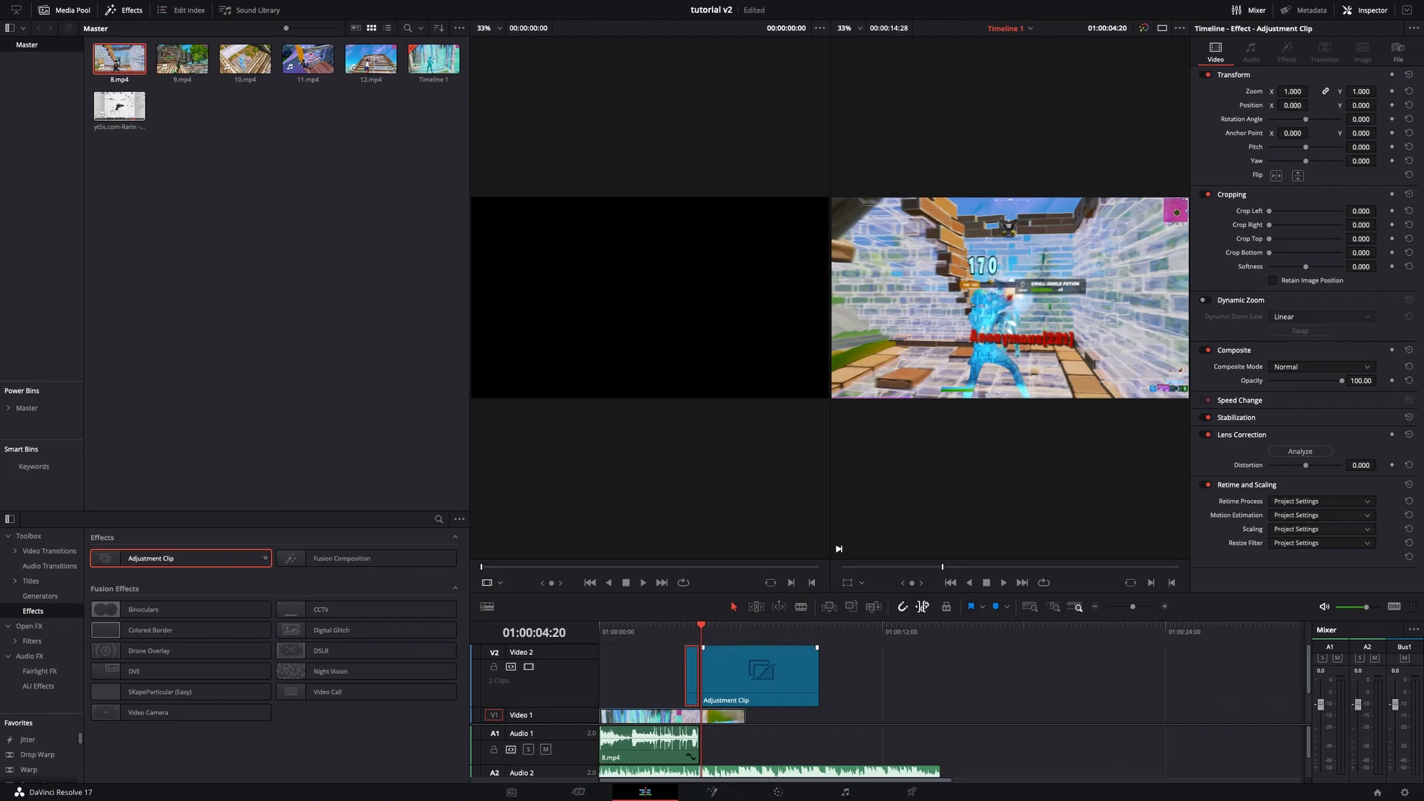
left_click(1163, 606)
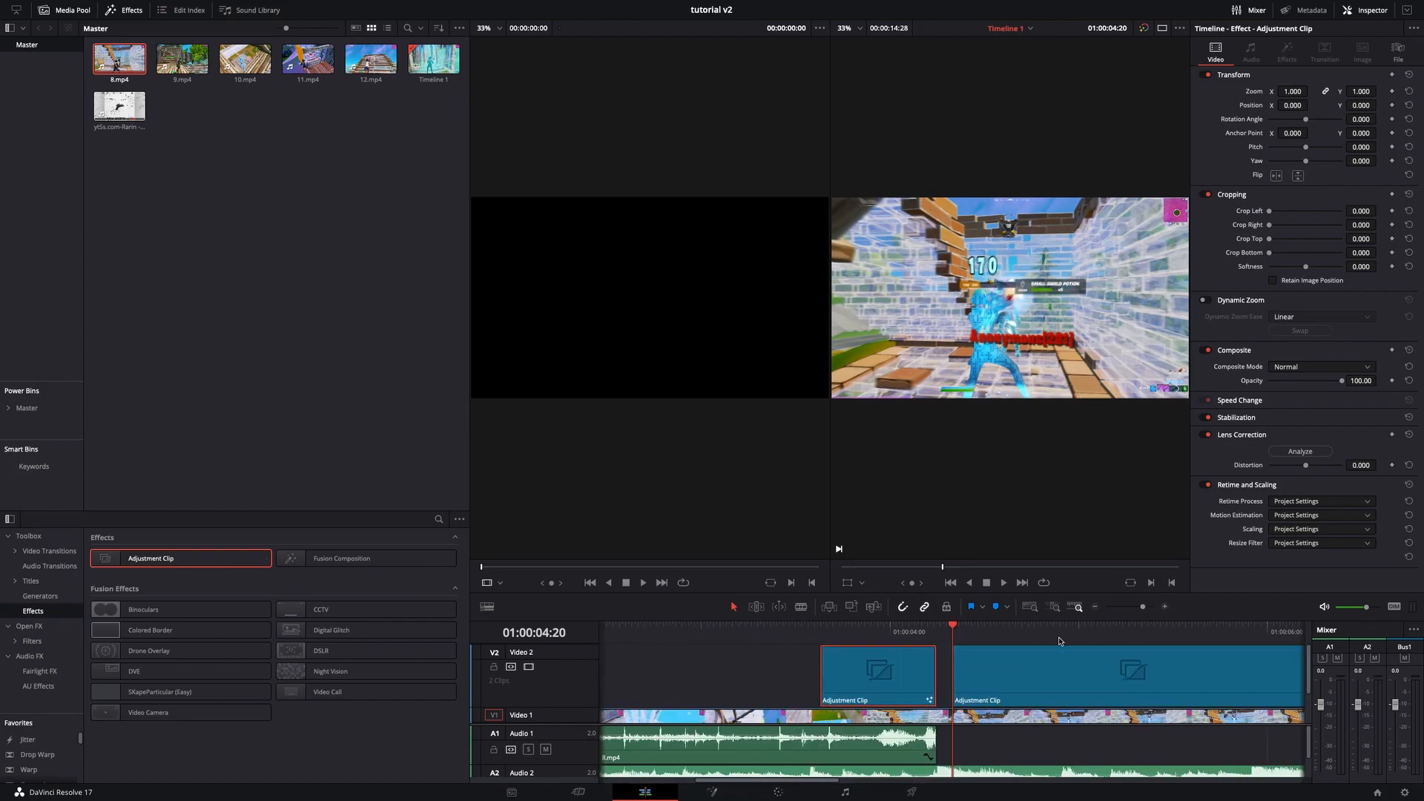
left_click_drag(995, 680, 929, 634)
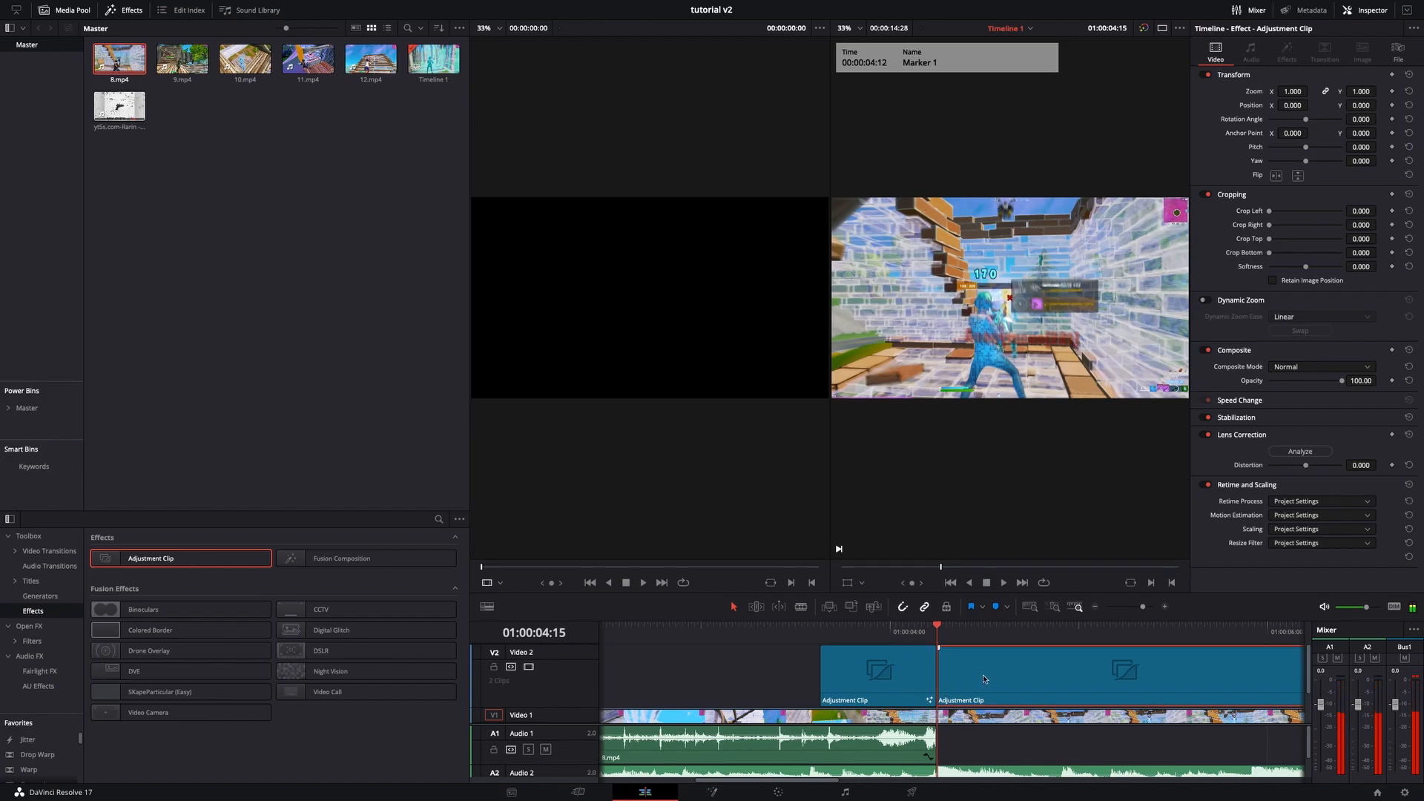
left_click_drag(1143, 606, 1138, 607)
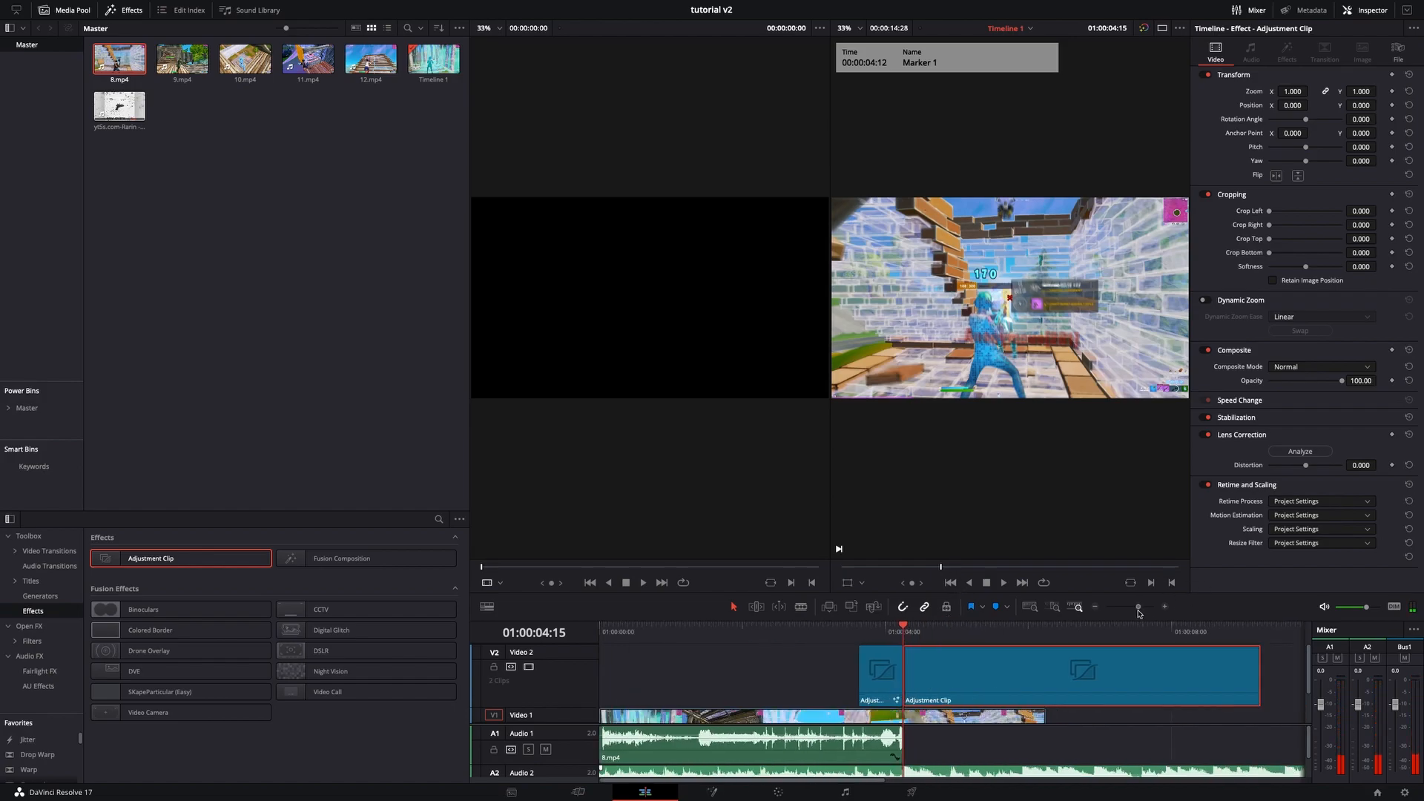
left_click_drag(874, 632, 917, 638)
key("ctrl+b")
left_click(936, 718)
key("ctrl+b")
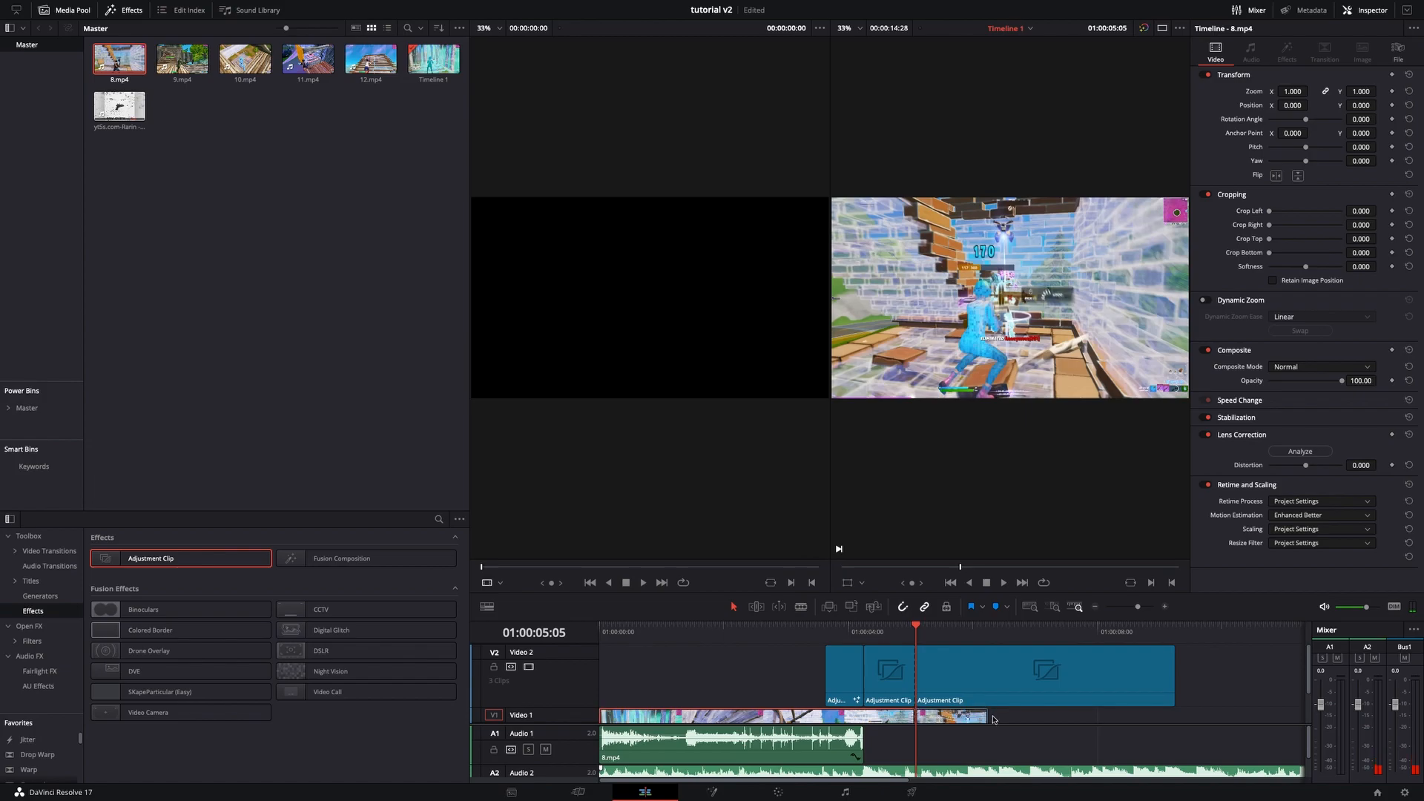
left_click_drag(1005, 728, 956, 682)
key("Delete")
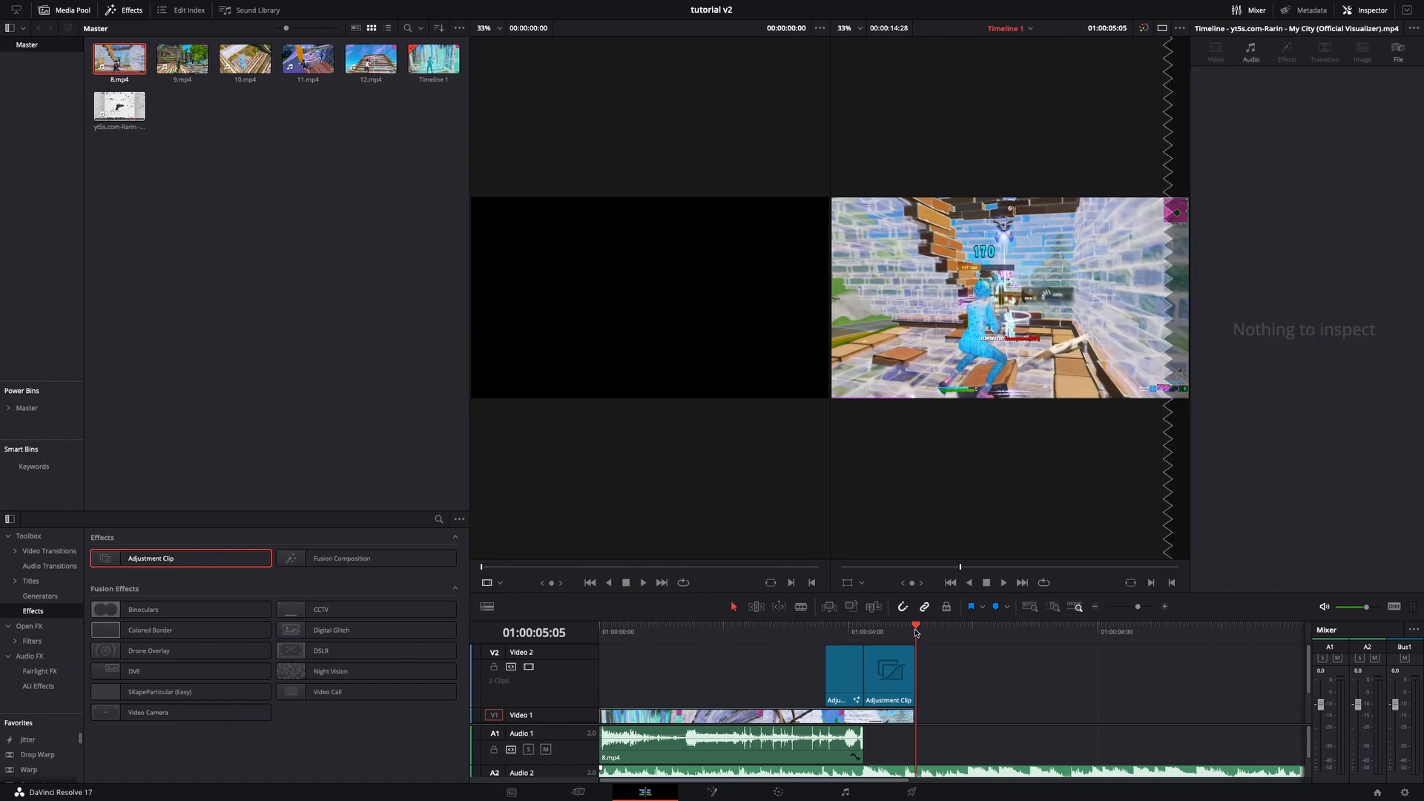
- Select the new short adjustment clip and open it on the Fusion page
left_click_drag(916, 633, 887, 633)
left_click(891, 675)
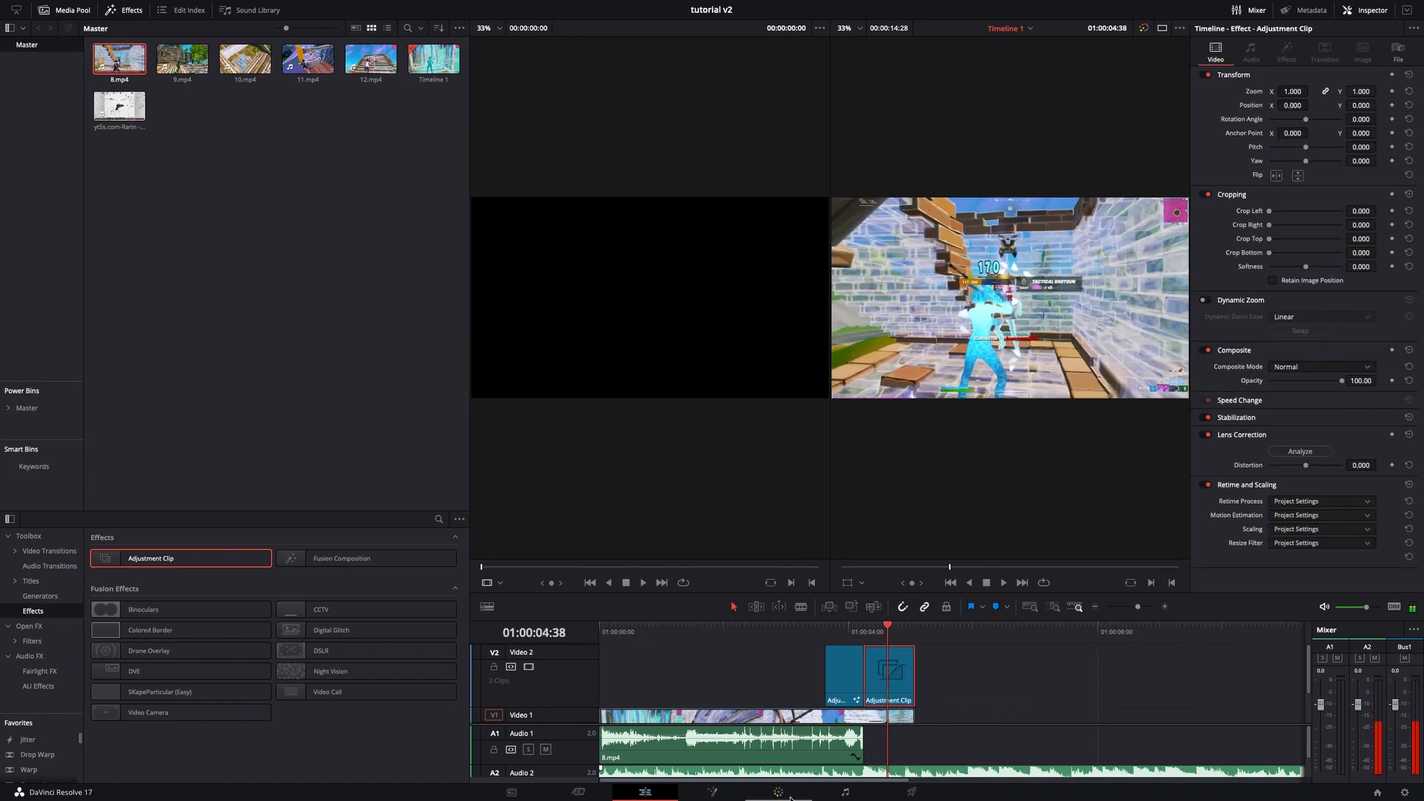
left_click(712, 792)
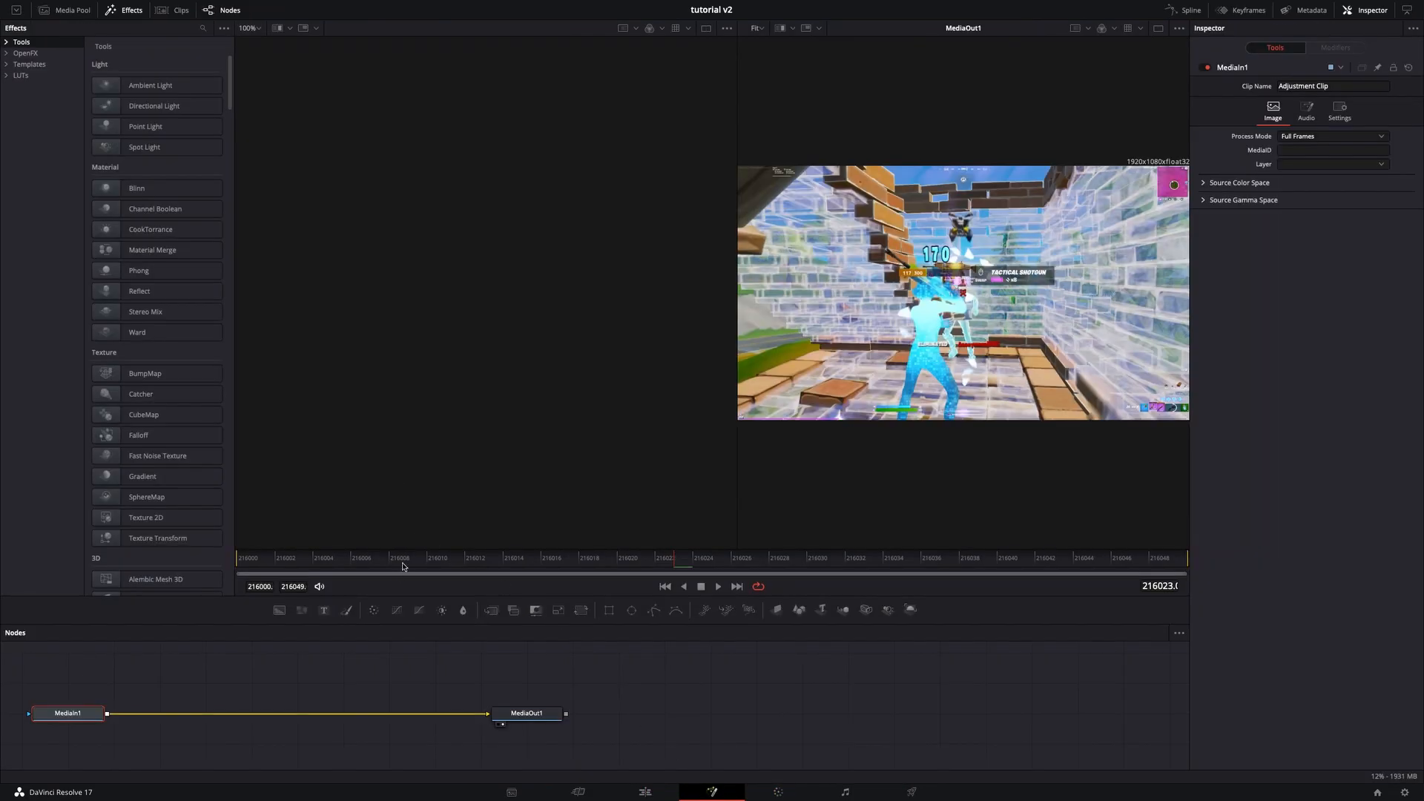
left_click_drag(402, 563, 69, 505)
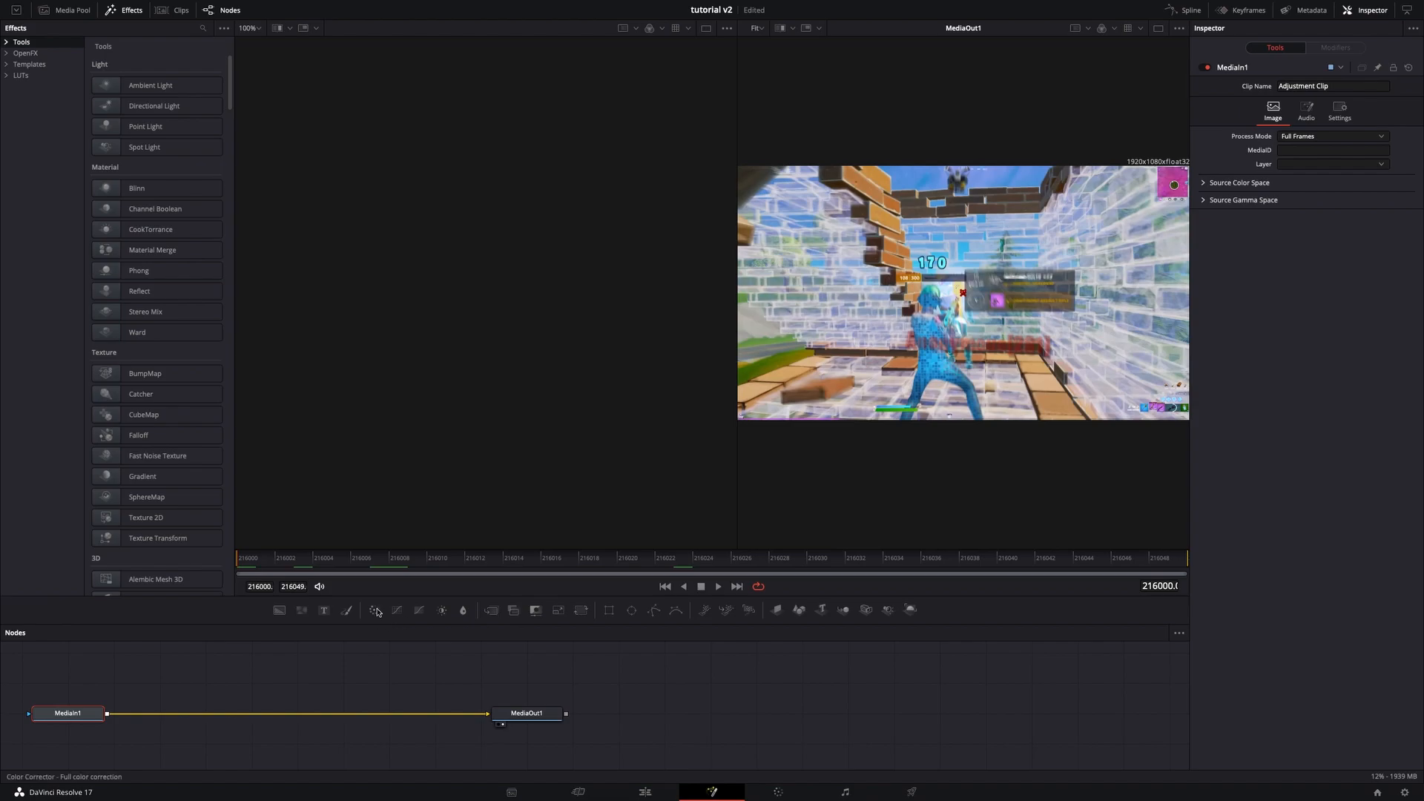
left_click_drag(356, 647, 174, 714)
key("ctrl+z")
- Insert a Camera Shake node between MediaIn1 and MediaOut1
key("shift+space")
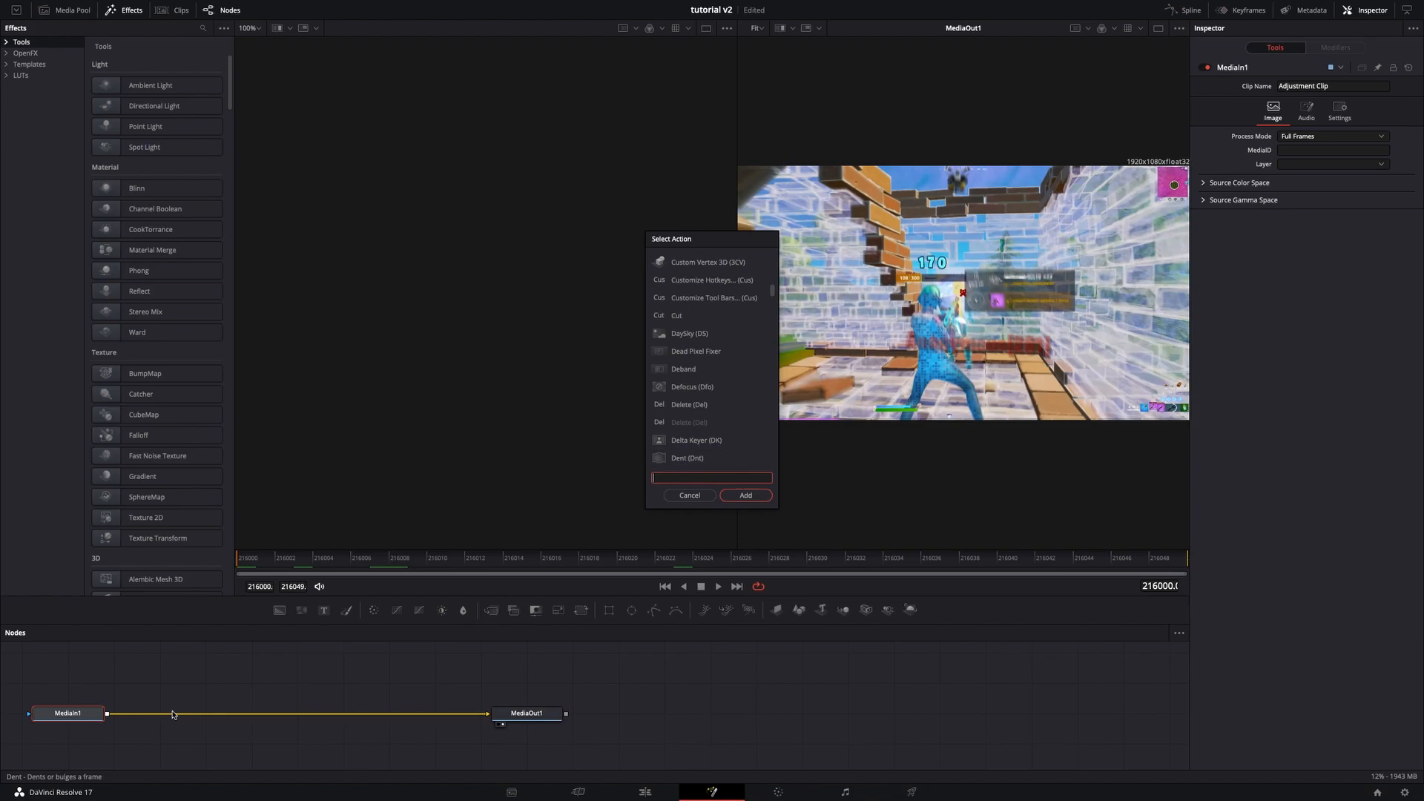
type("camer")
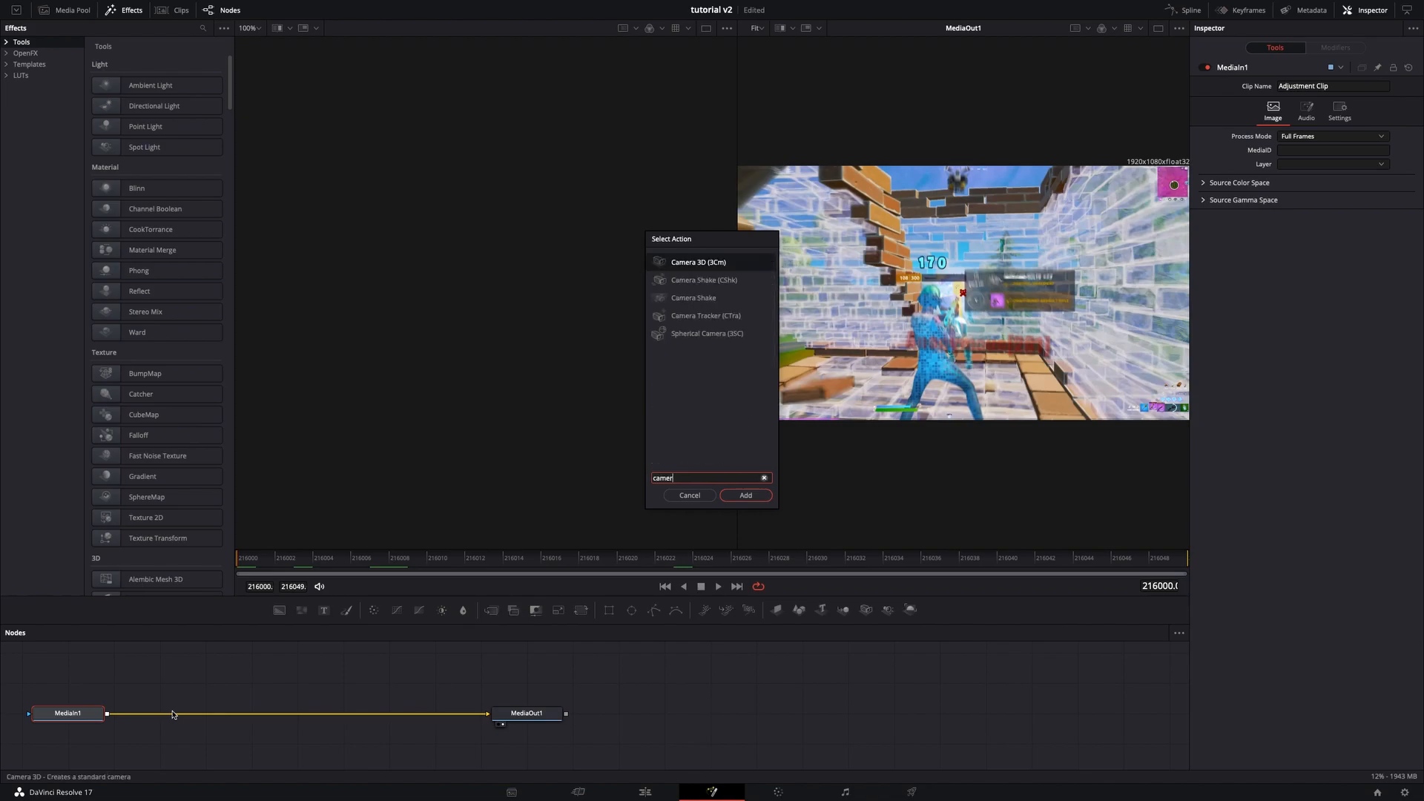
left_click(688, 282)
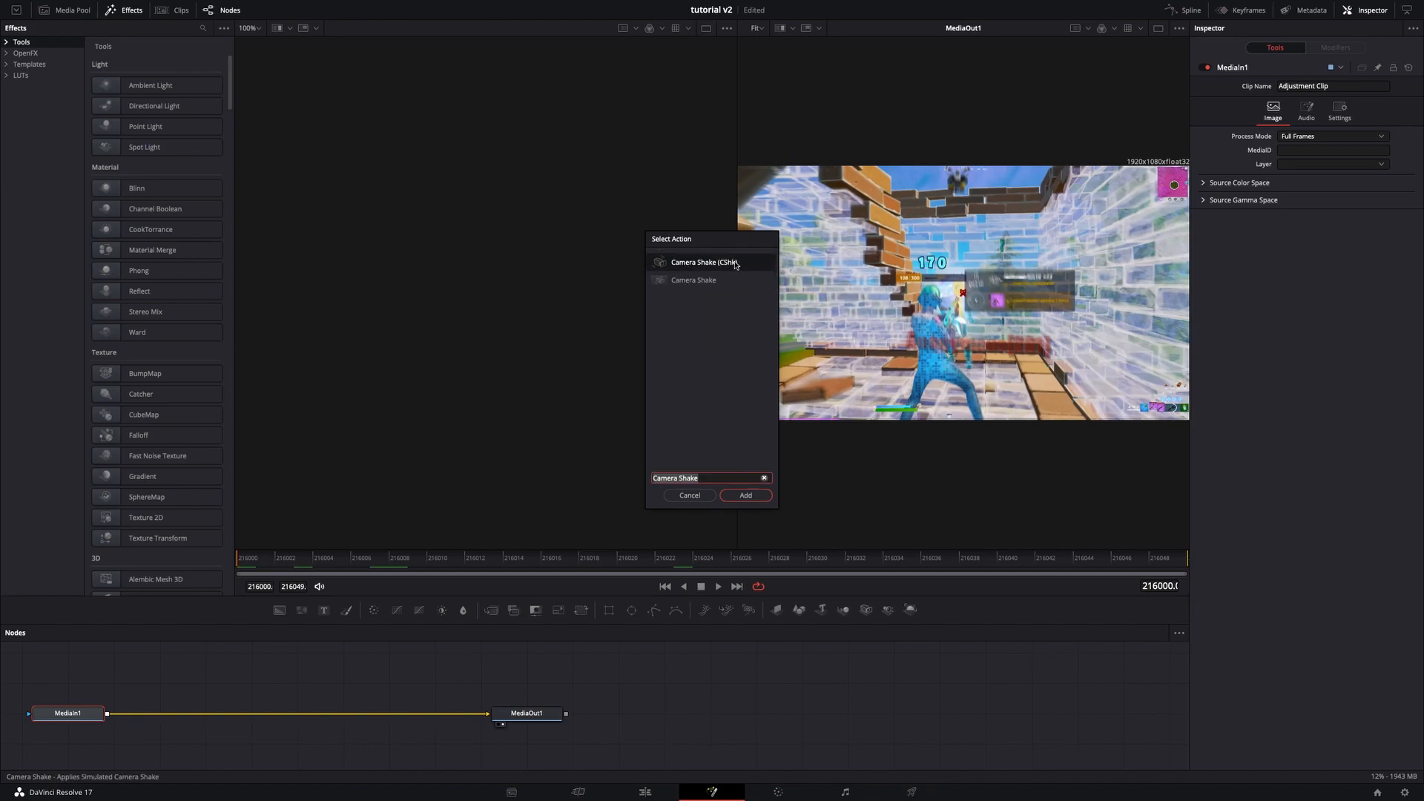
left_click(748, 498)
left_click(746, 497)
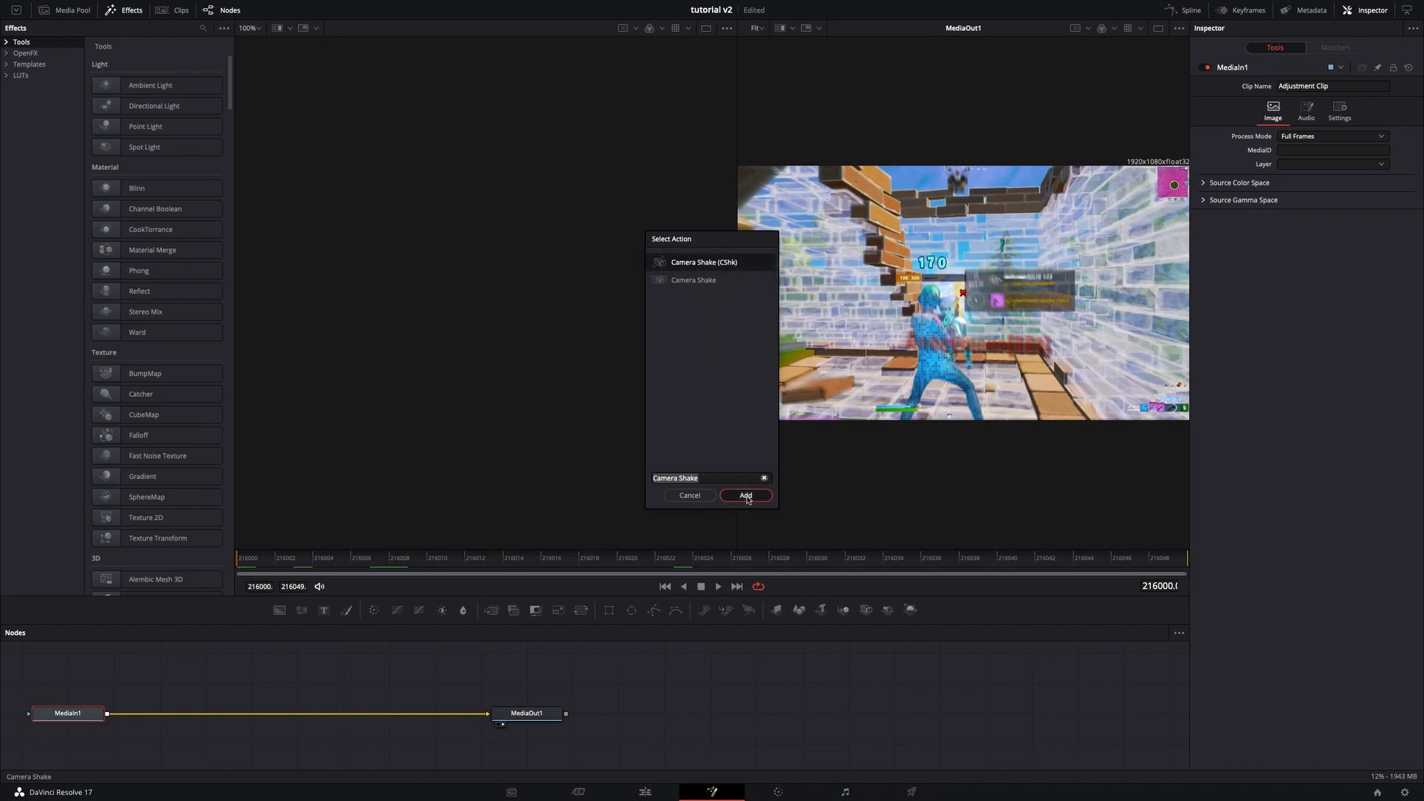
key("shift+space")
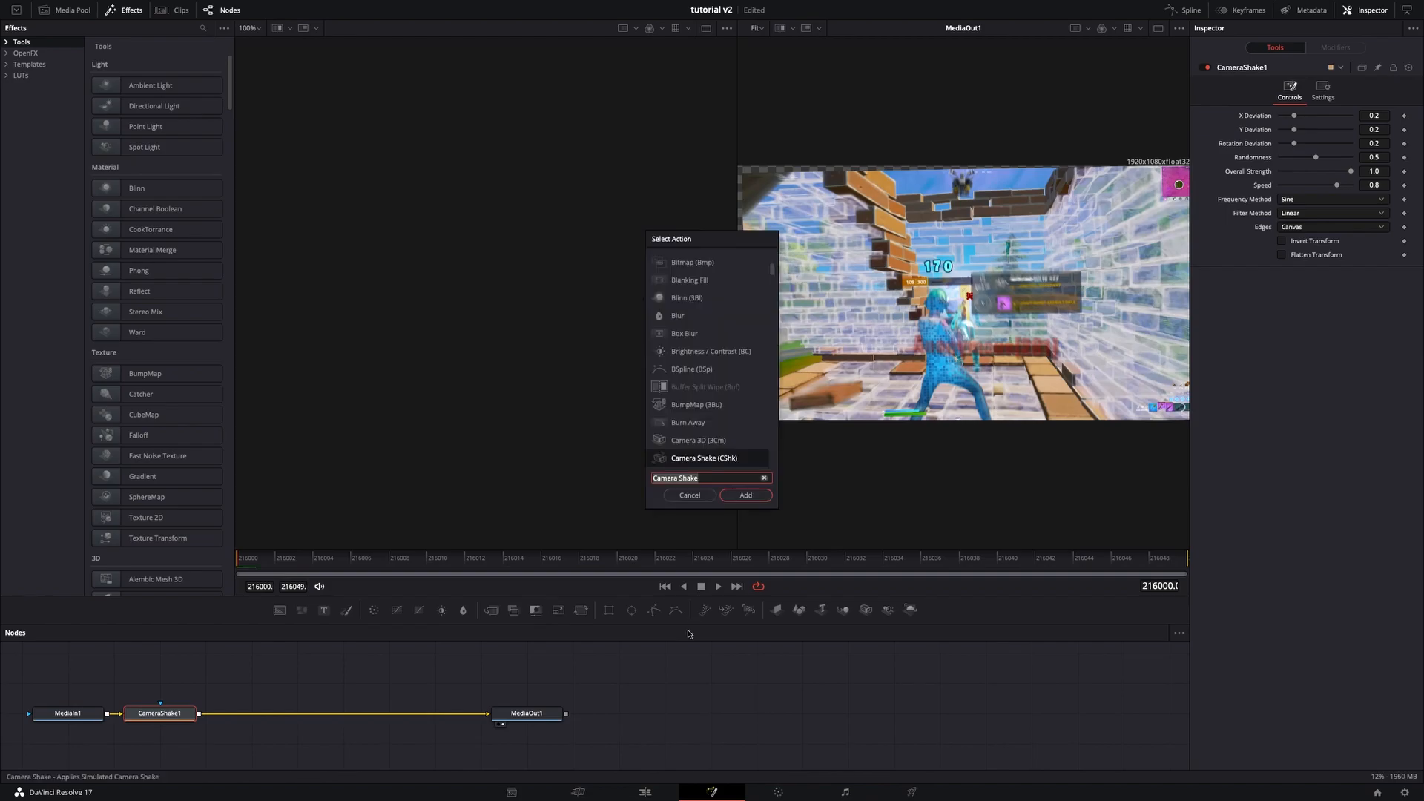
- Add a Glow node after CameraShake1 in the node chain
type("glow")
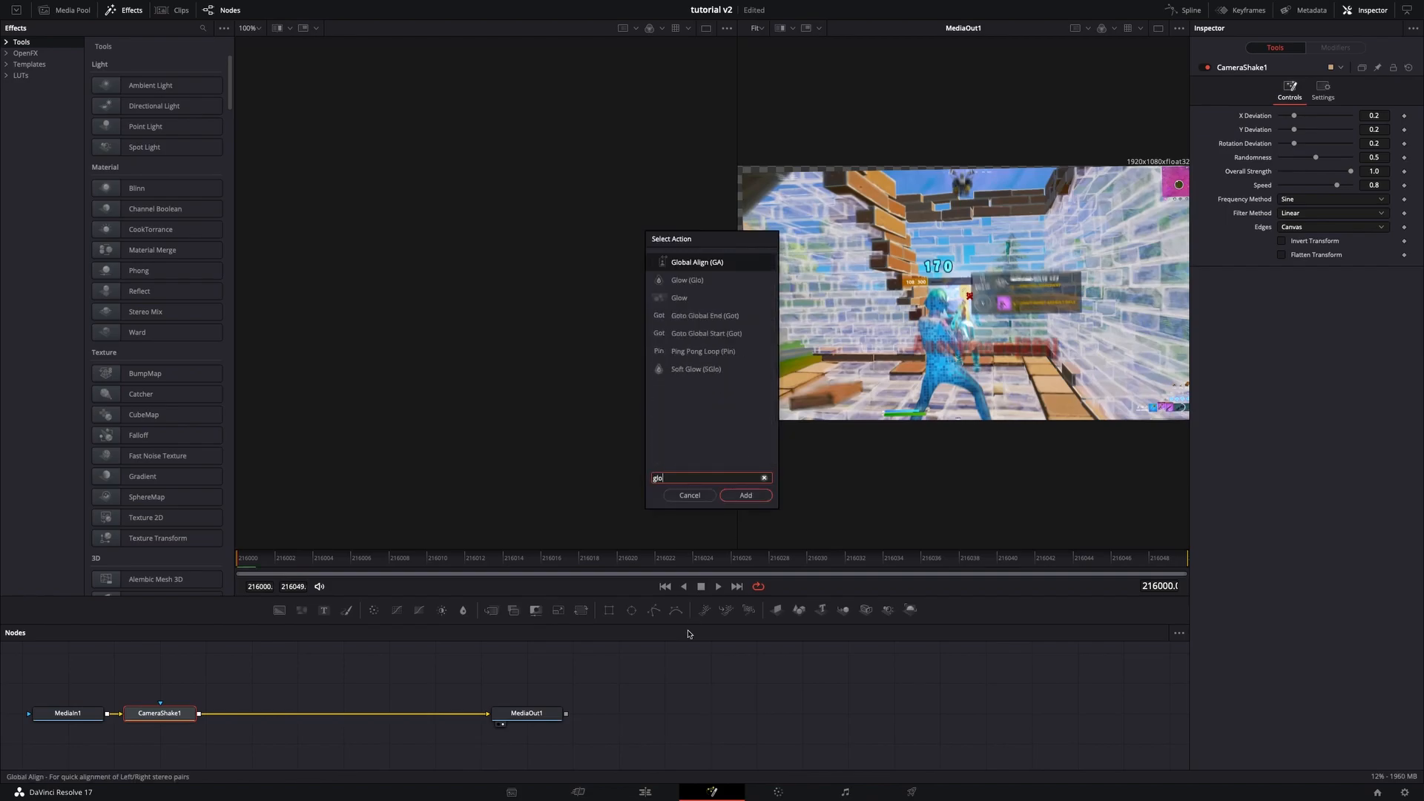
left_click(718, 285)
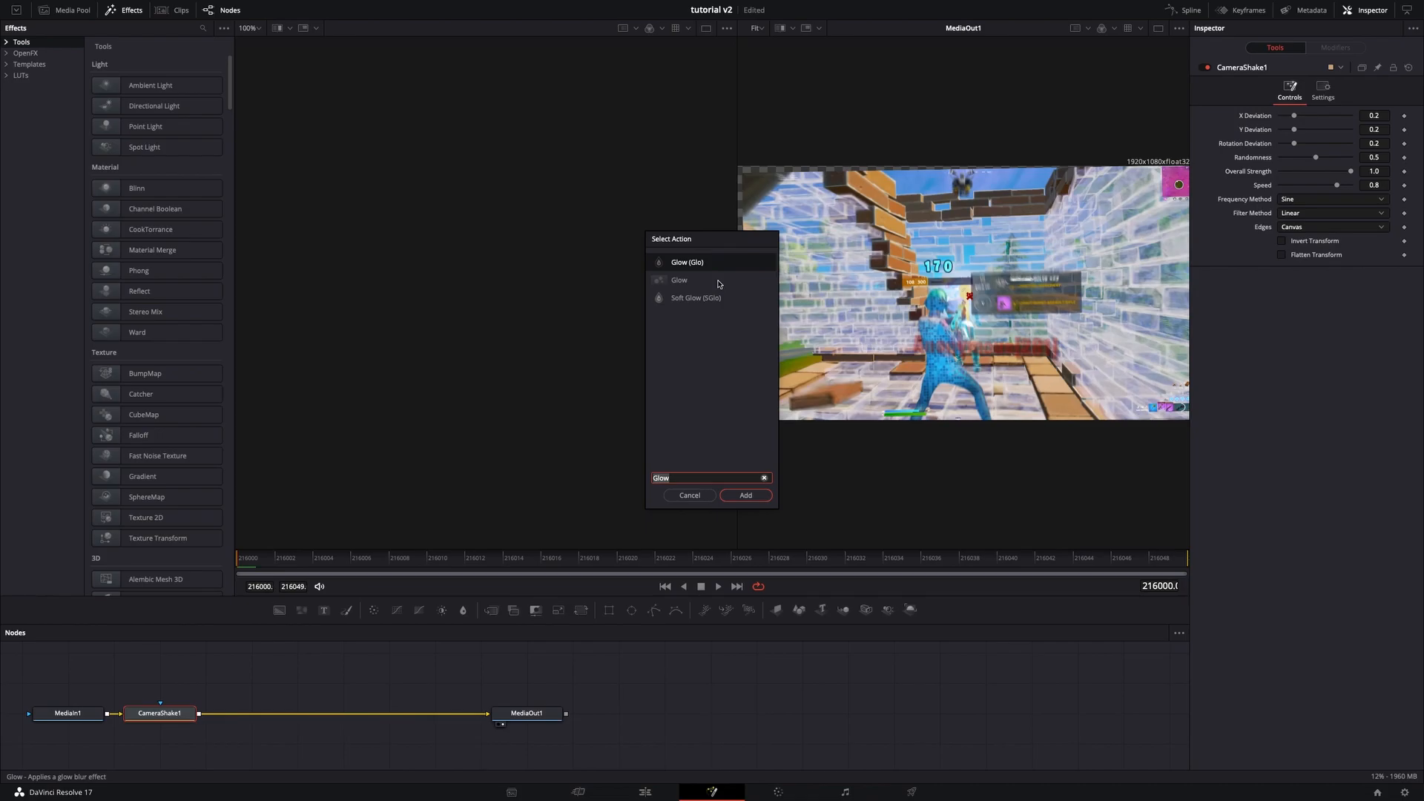
left_click(718, 284)
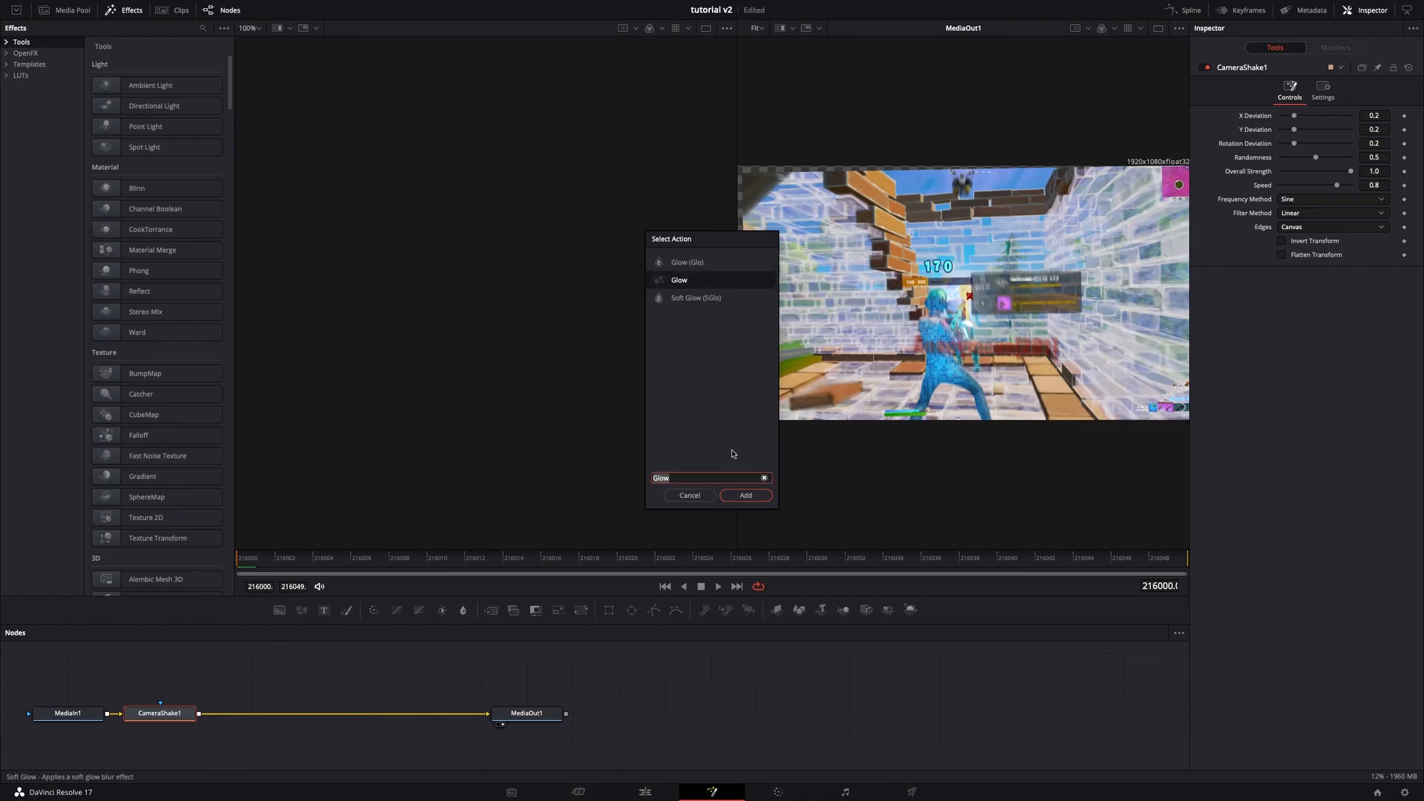
left_click(745, 496)
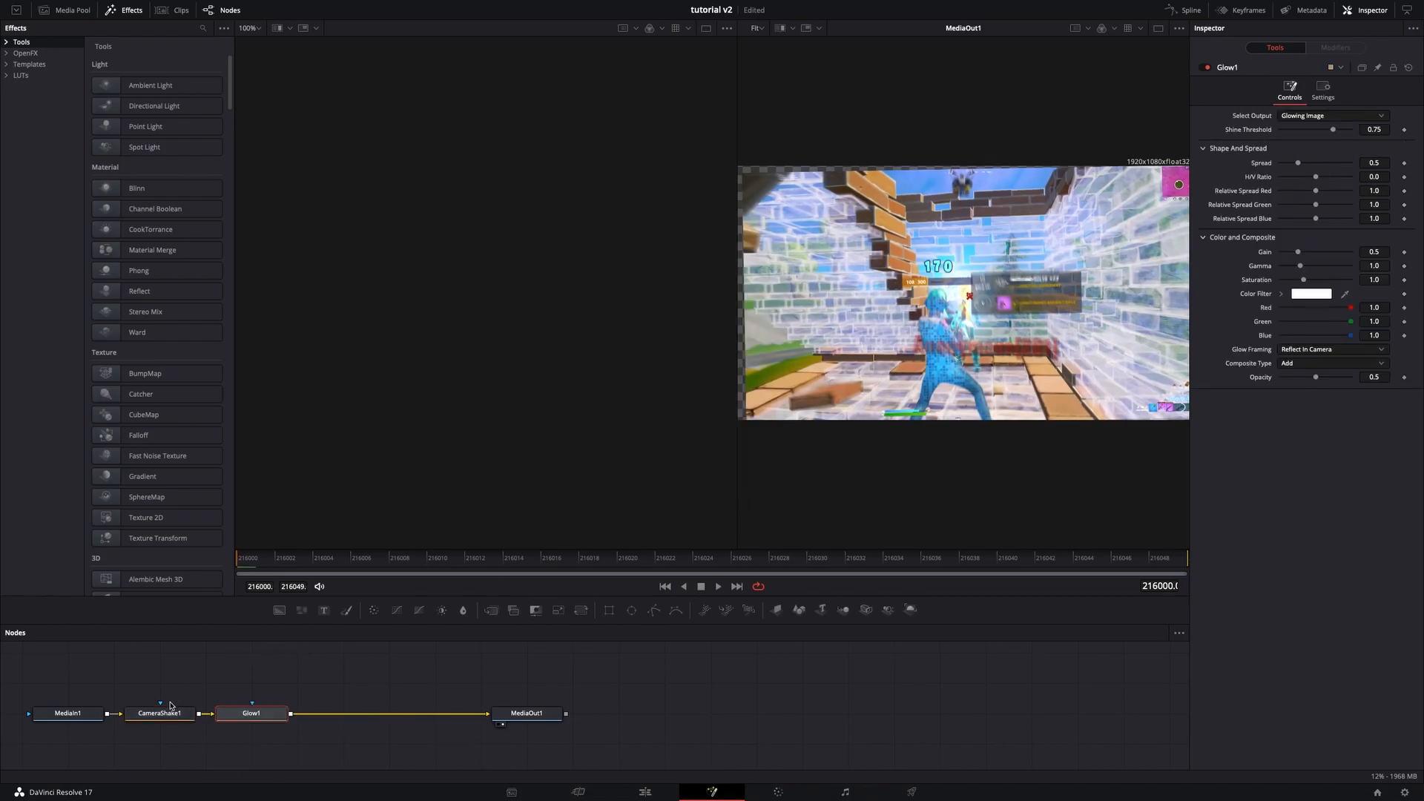
- Set the camera shake's X and Y deviation to 0 and its rotation deviation to 0.47
left_click(172, 712)
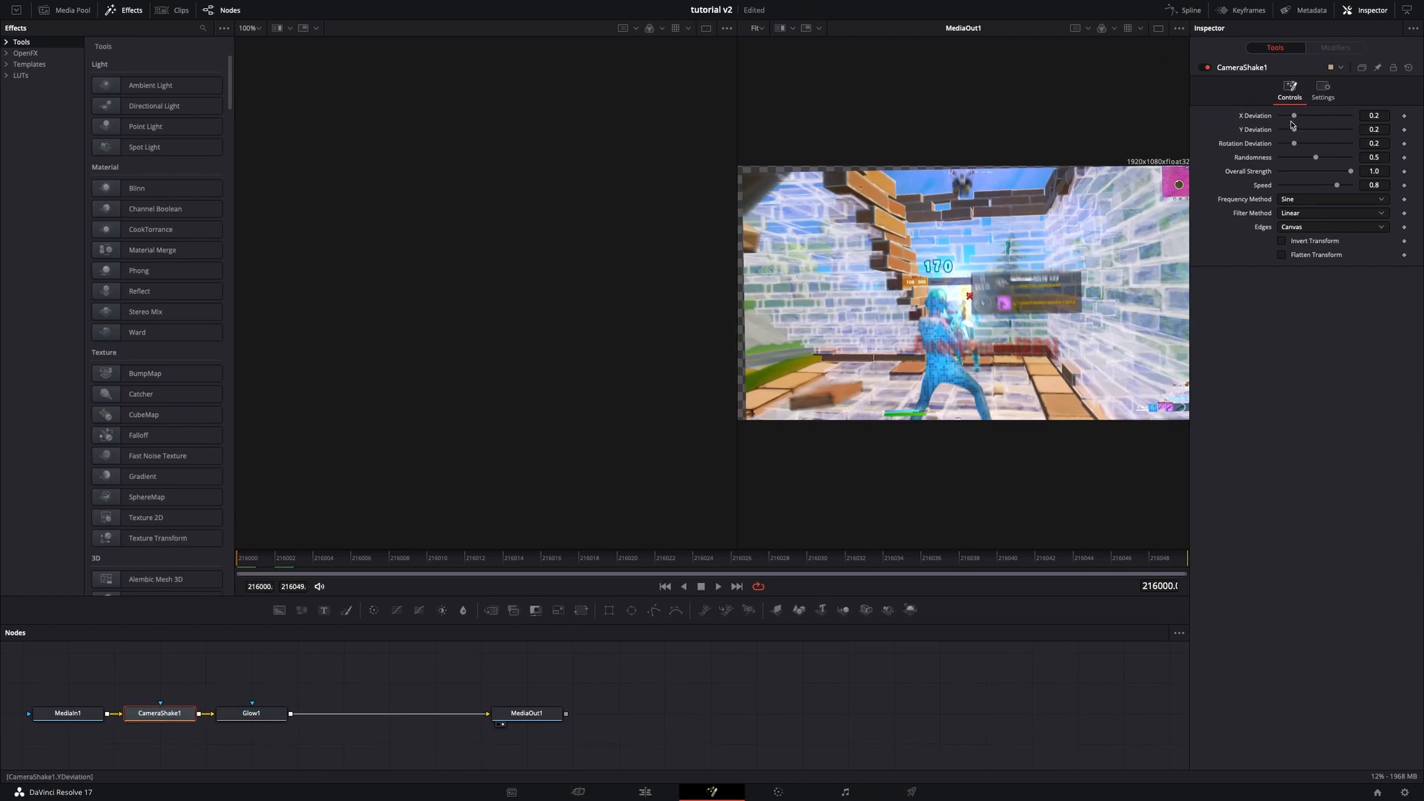
left_click_drag(1294, 123, 1280, 129)
left_click(1377, 143)
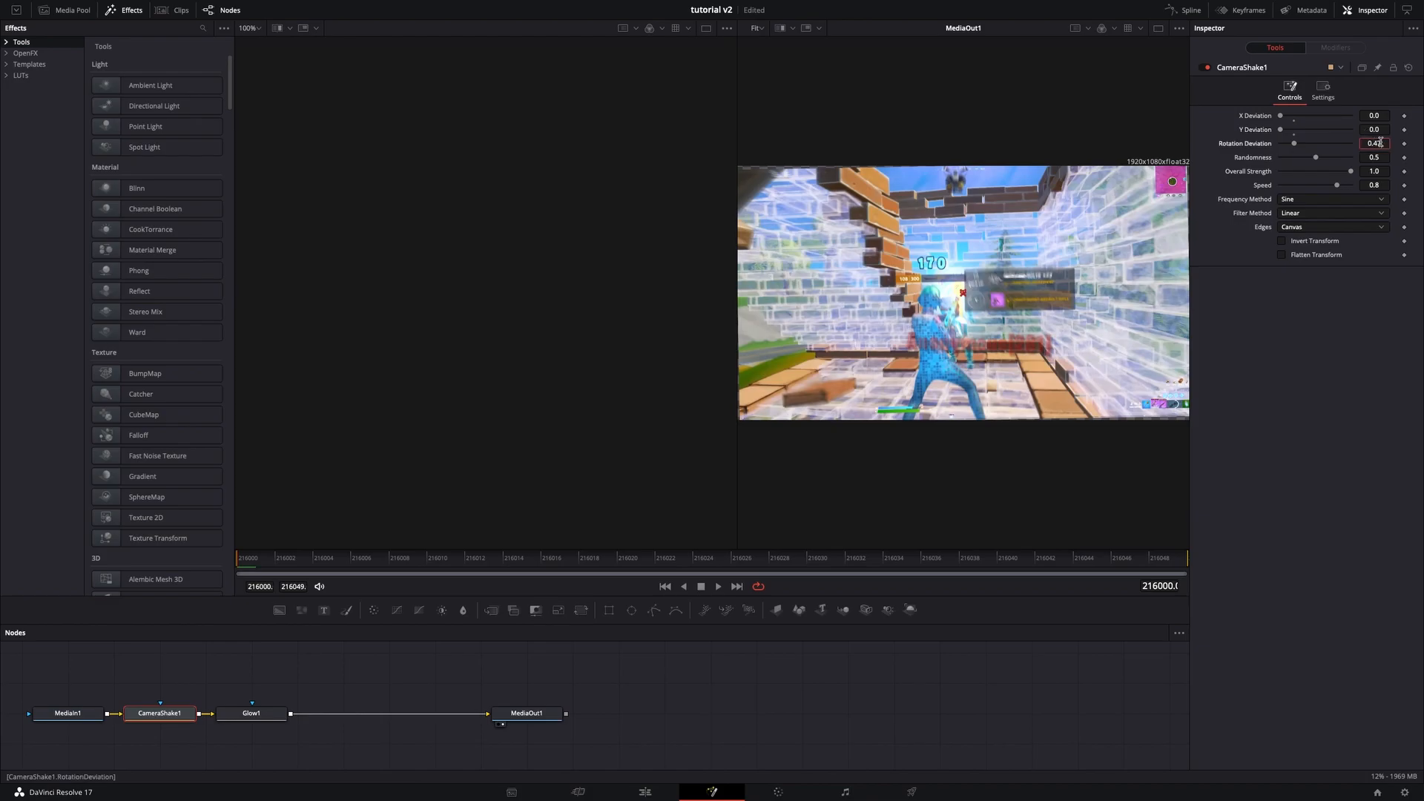
type("0.47")
key("Tab")
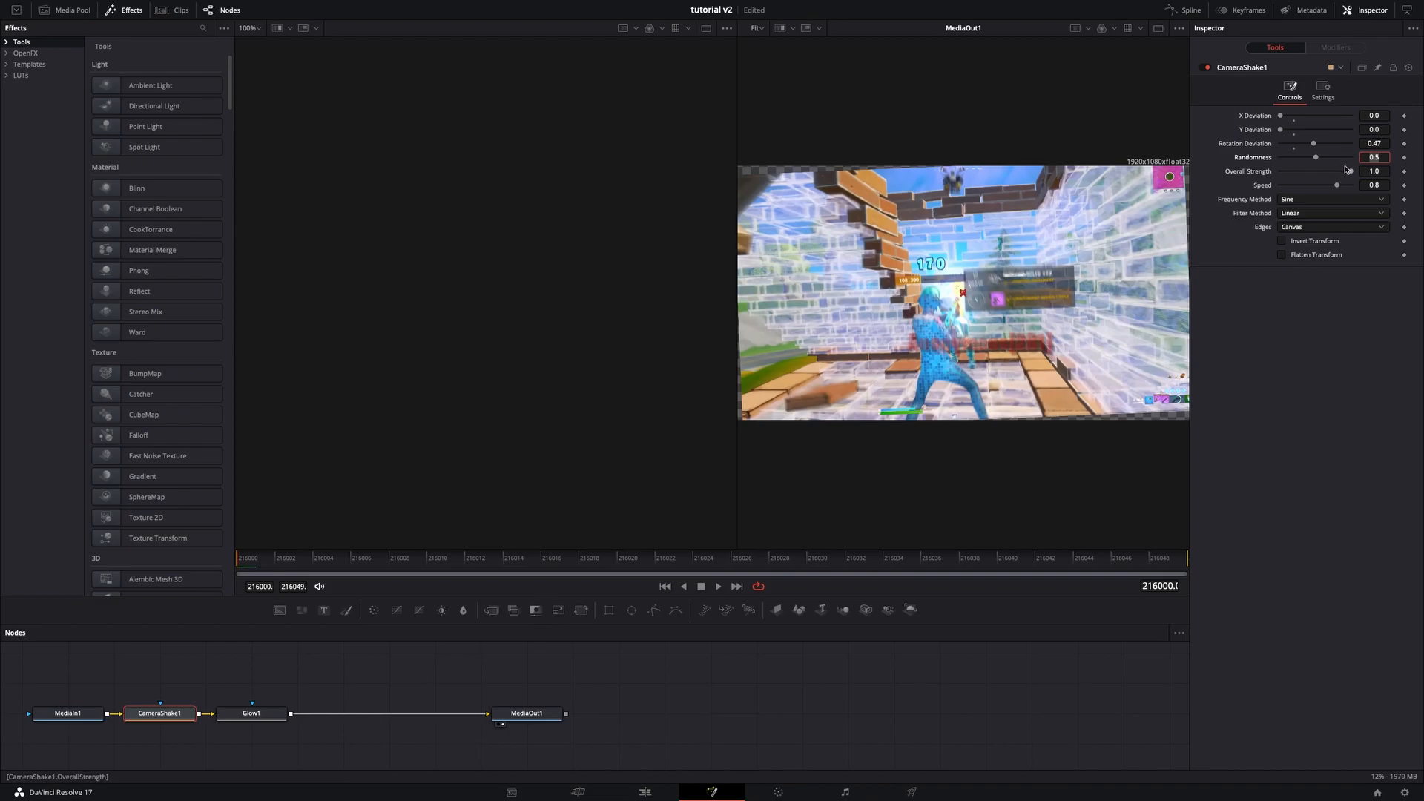
- Set the camera shake's randomness to 0, speed to 0.095 and edges to Mirror
left_click_drag(1315, 157, 1153, 151)
left_click(1367, 185)
key("Tab")
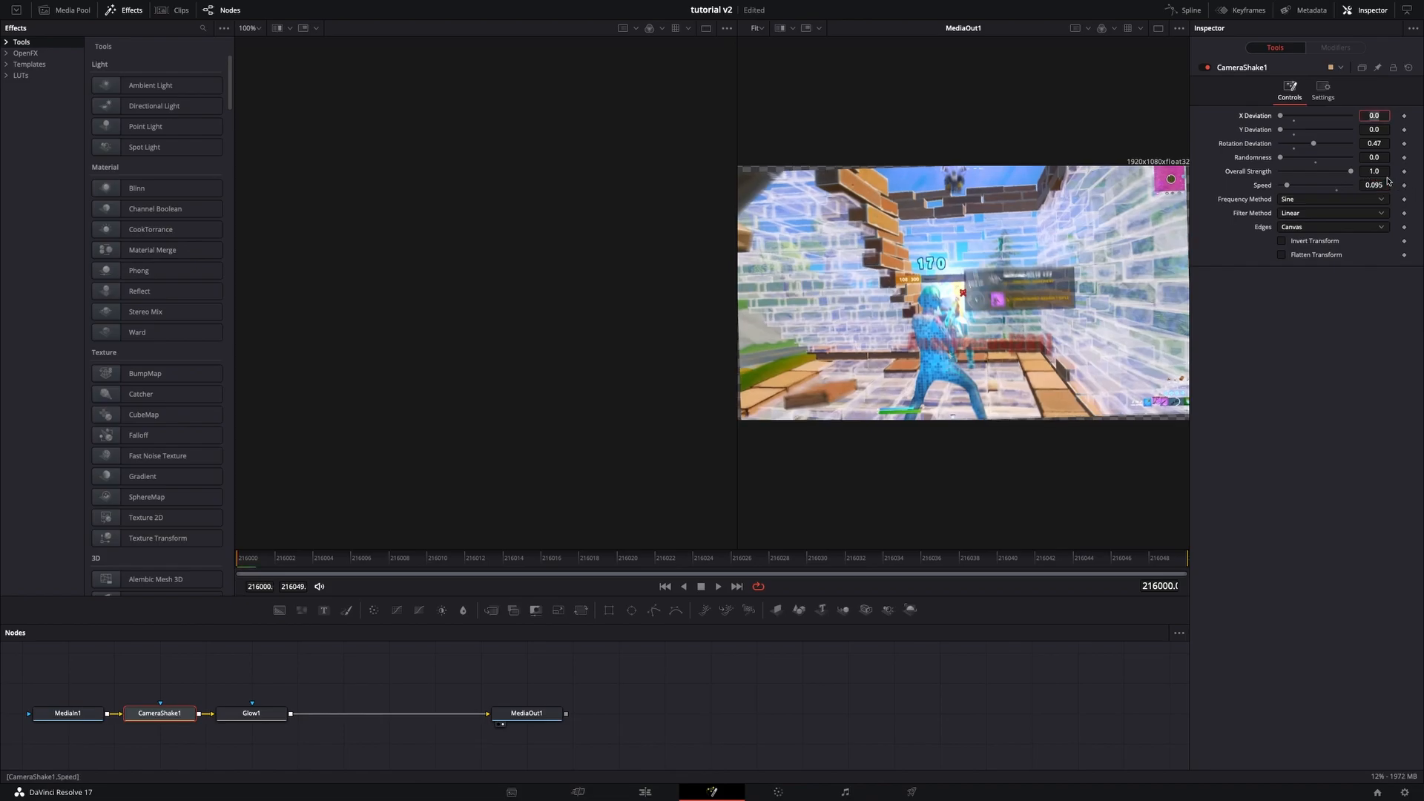
left_click(1294, 227)
left_click(1306, 277)
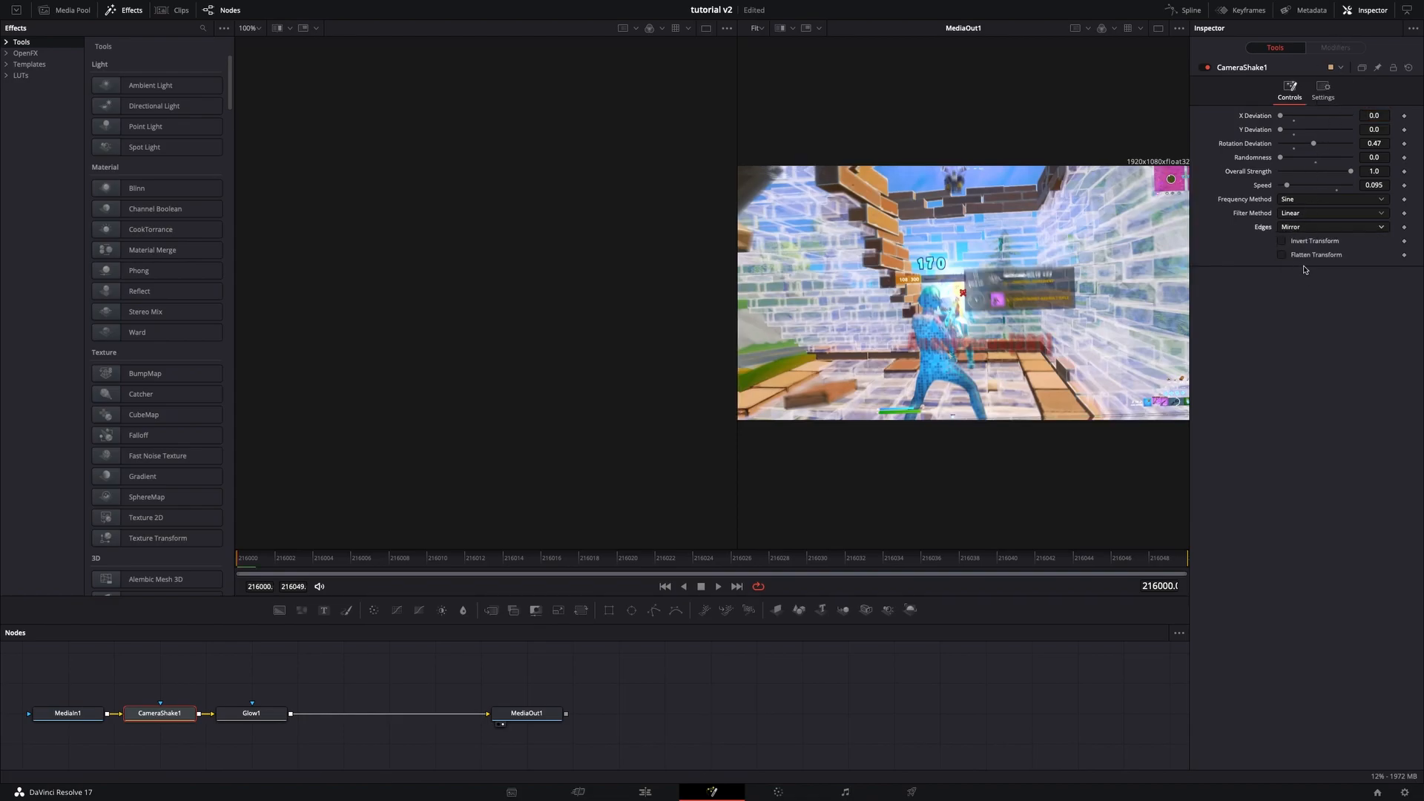
- Keyframe the camera shake's Overall Strength at 1.0 on the first frame and 0 on the last frame
left_click(1404, 172)
left_click(1166, 562)
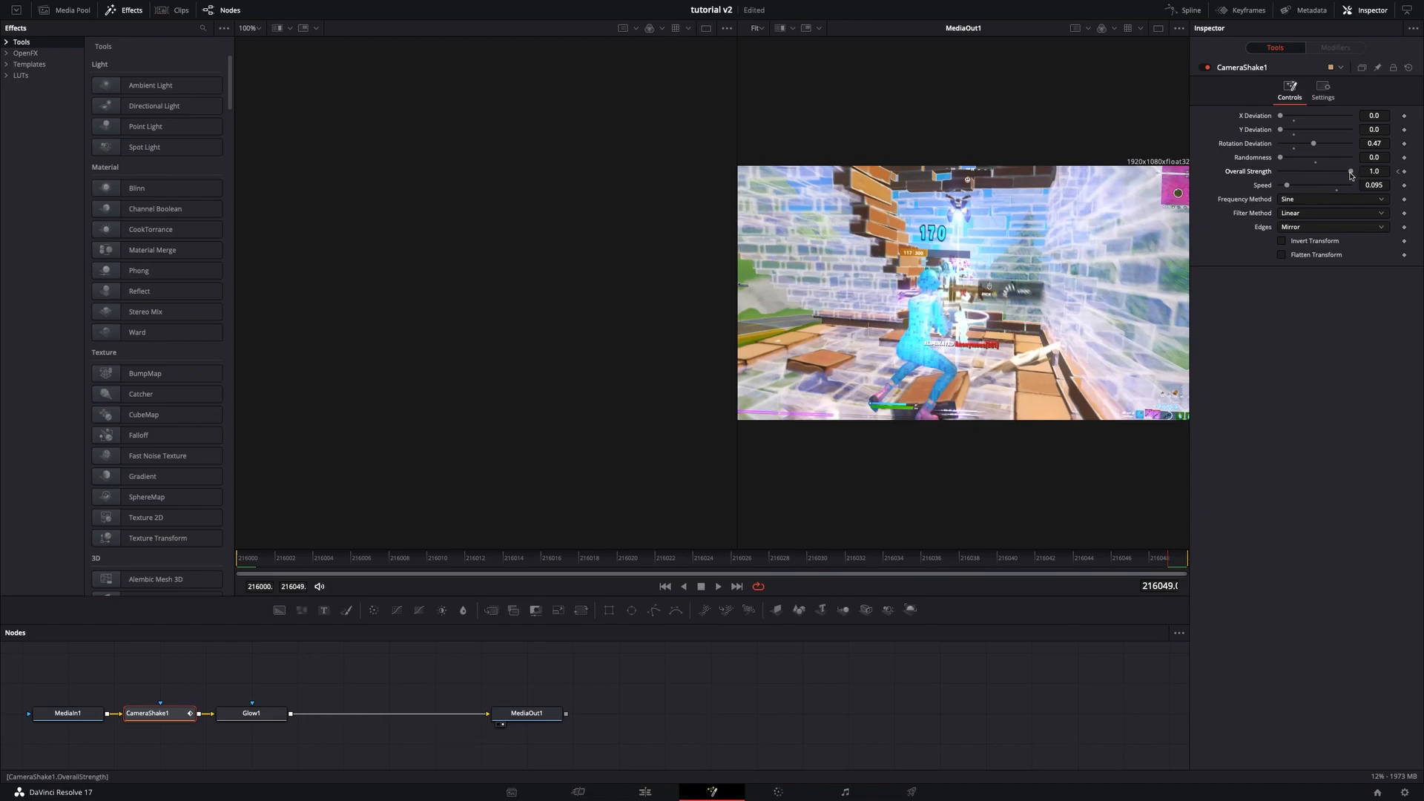
left_click_drag(1350, 171, 1227, 173)
left_click_drag(575, 565, 239, 566)
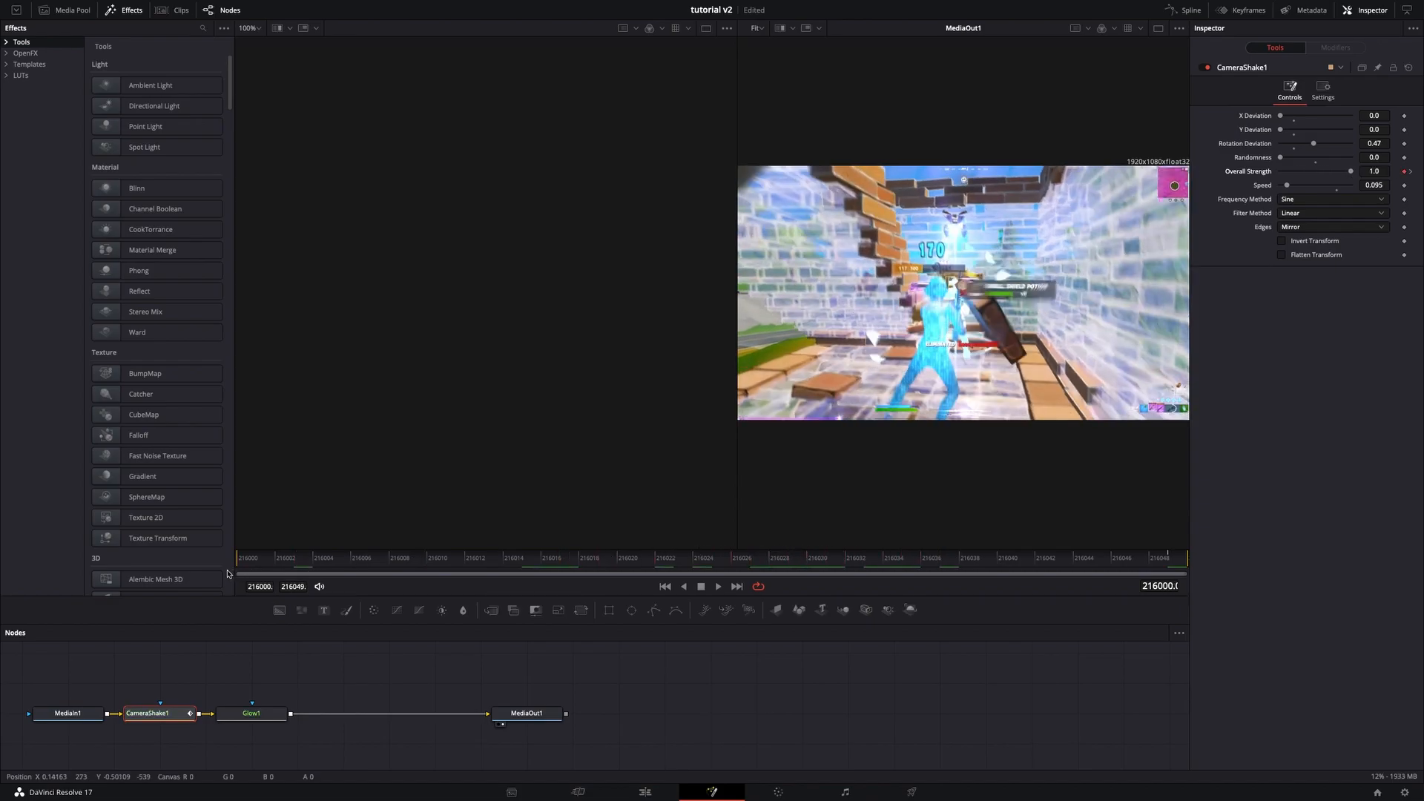
- Select the Glow node and set its Shine Threshold to 0.45
left_click(254, 712)
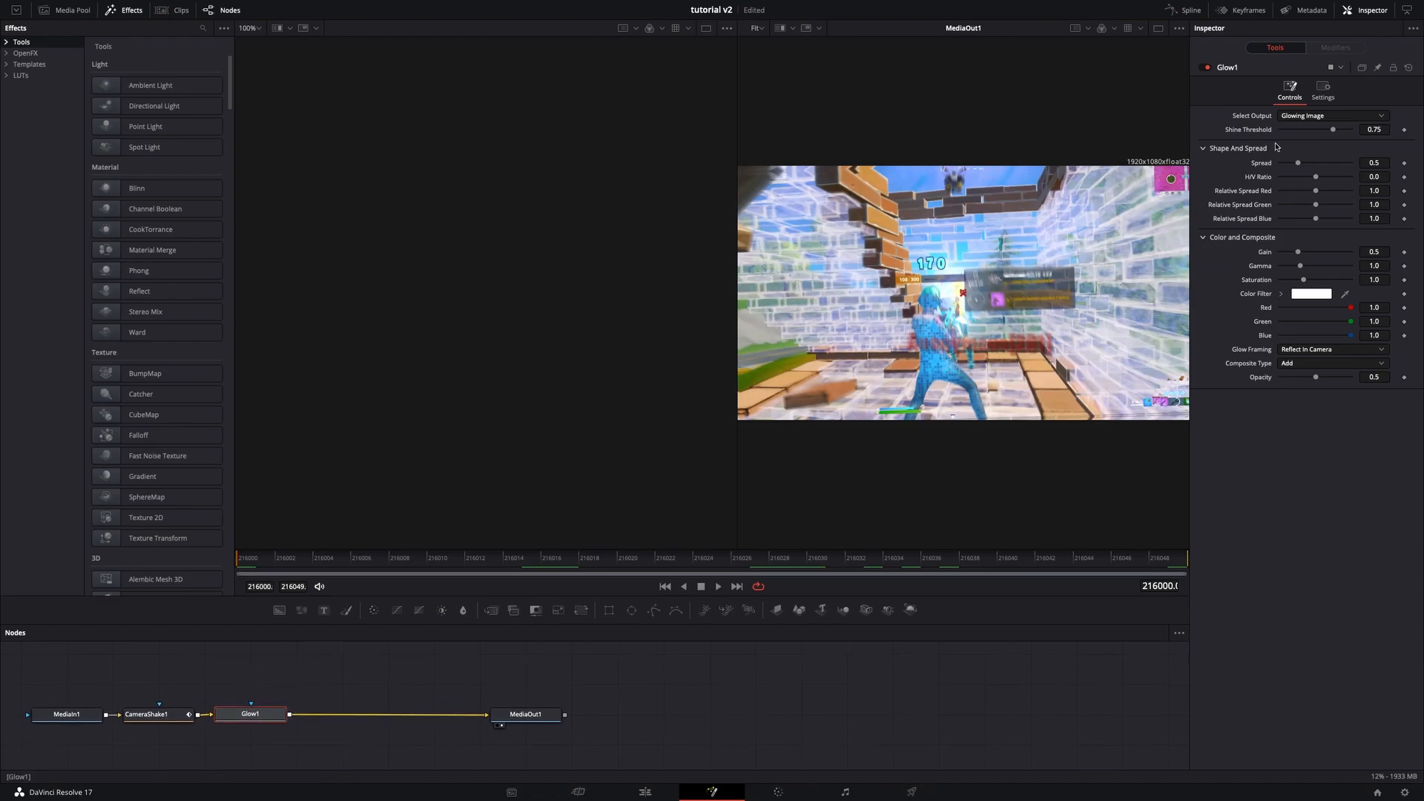
left_click_drag(1332, 129, 1308, 145)
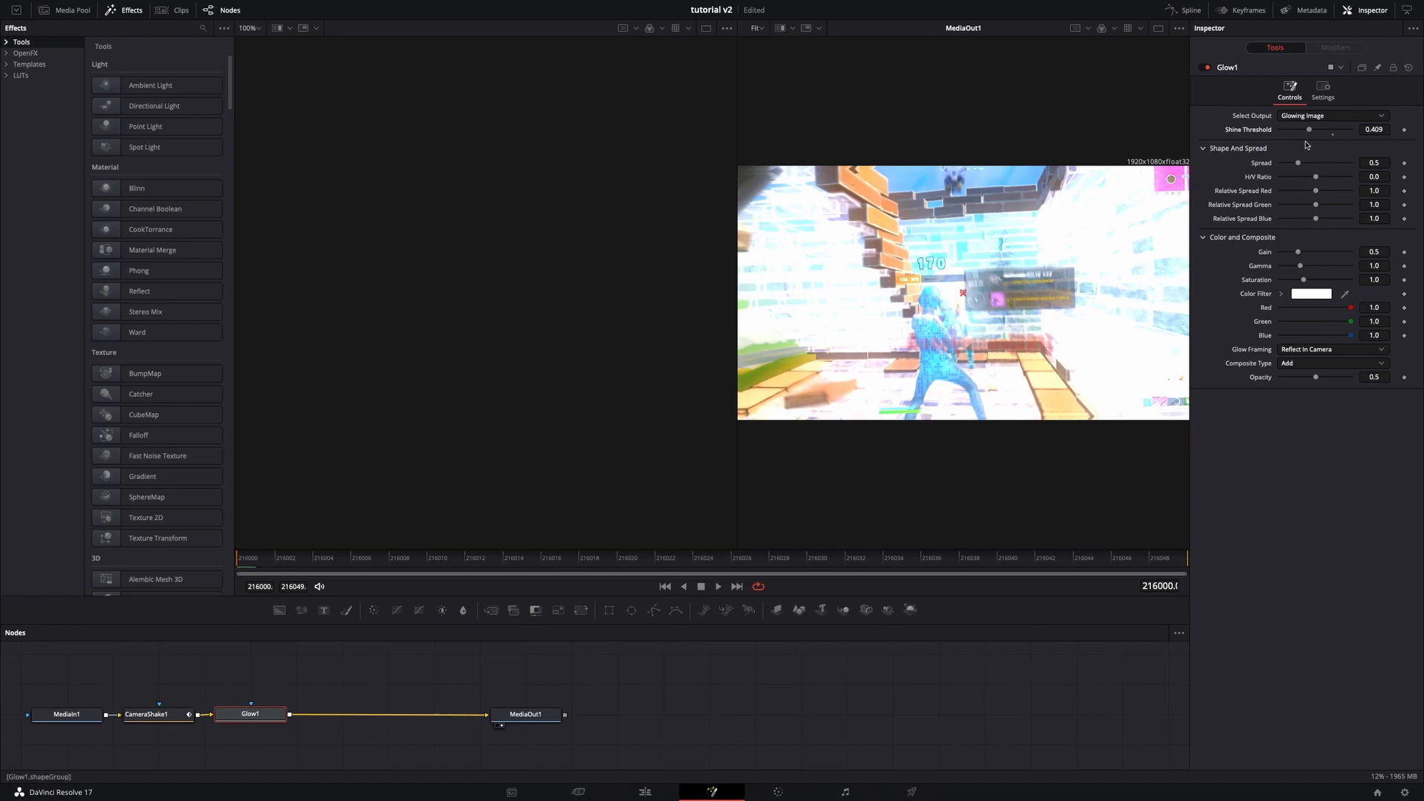
left_click(1380, 131)
key("BackSpace")
key("Tab")
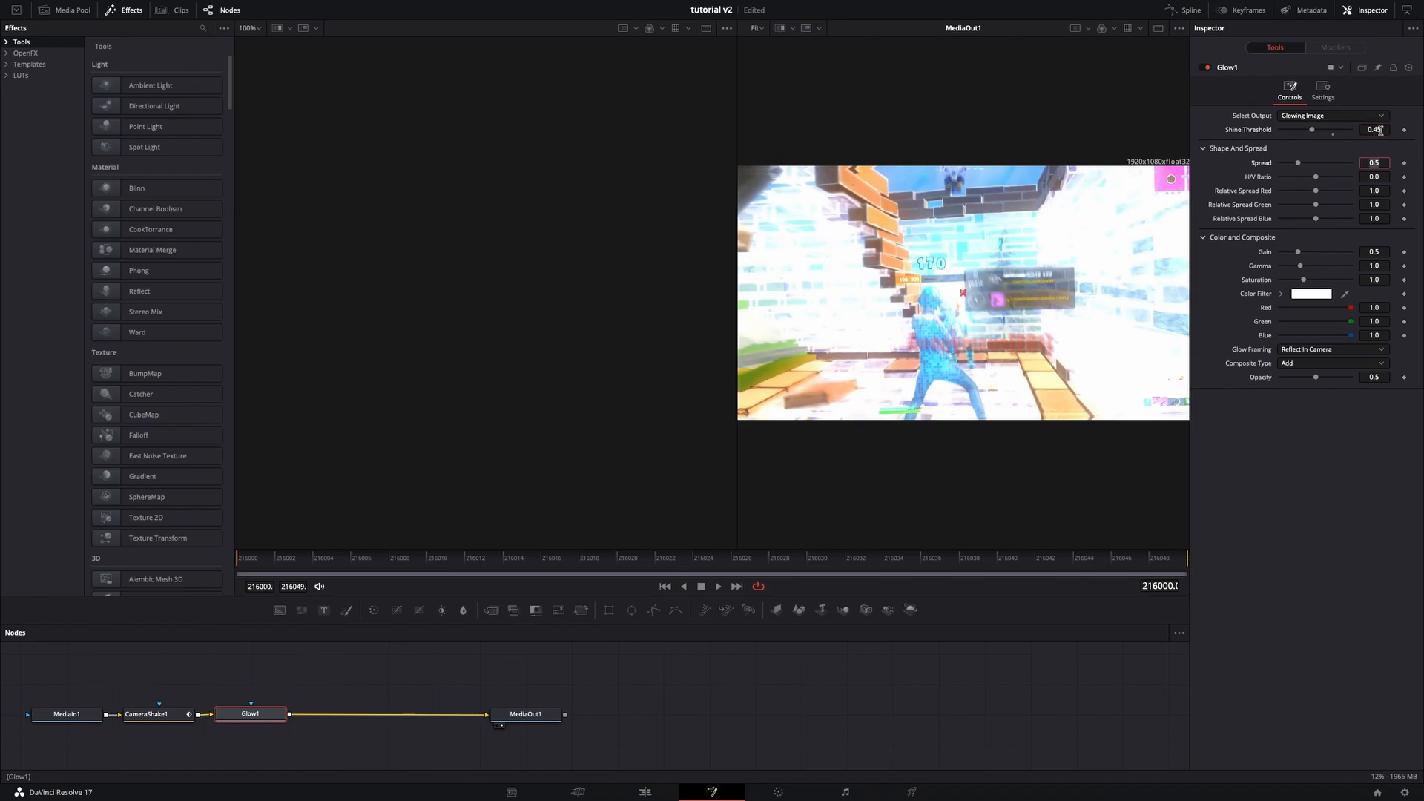
- Set the glow's color filter to pink and its saturation to 0.75
left_click(1311, 294)
left_click_drag(74, 678, 76, 702)
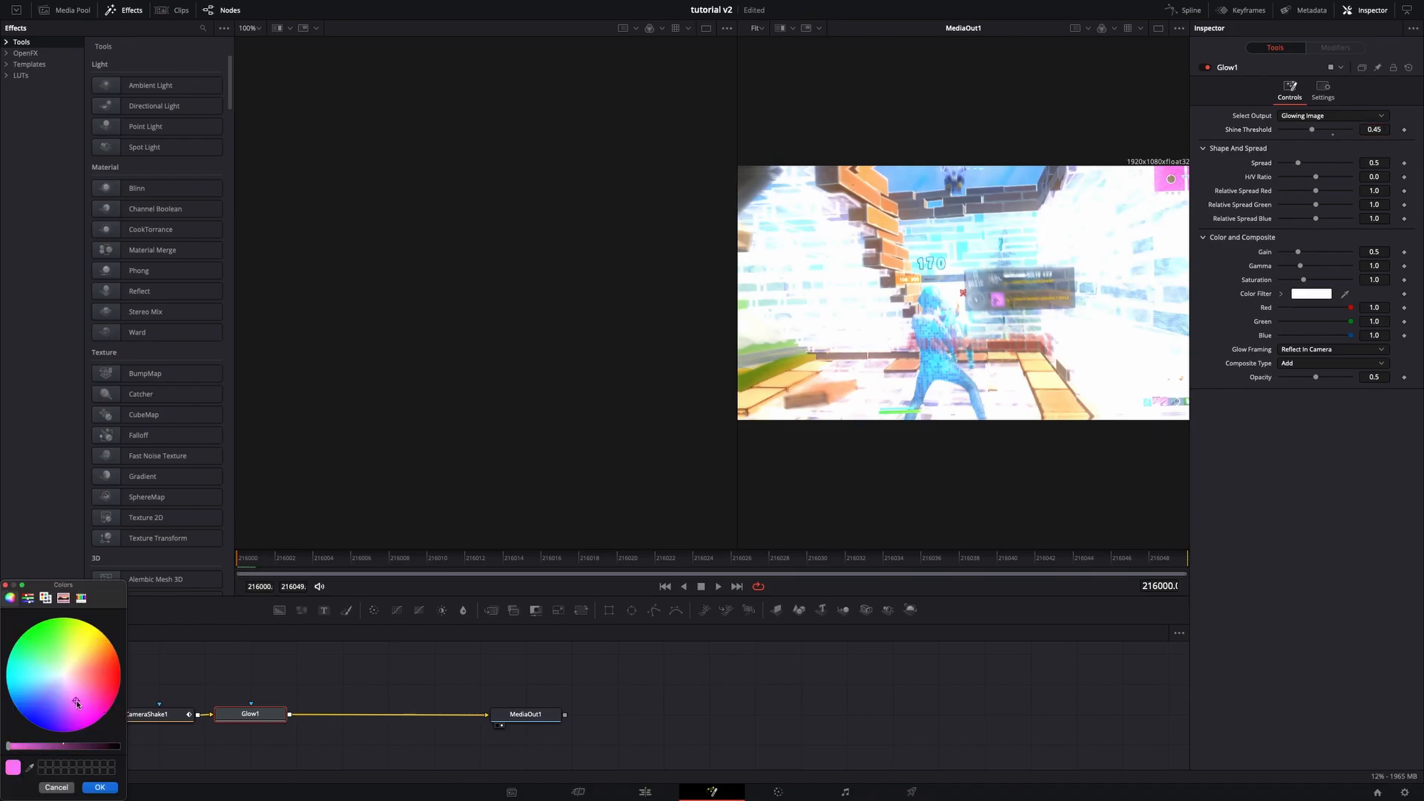
left_click(101, 786)
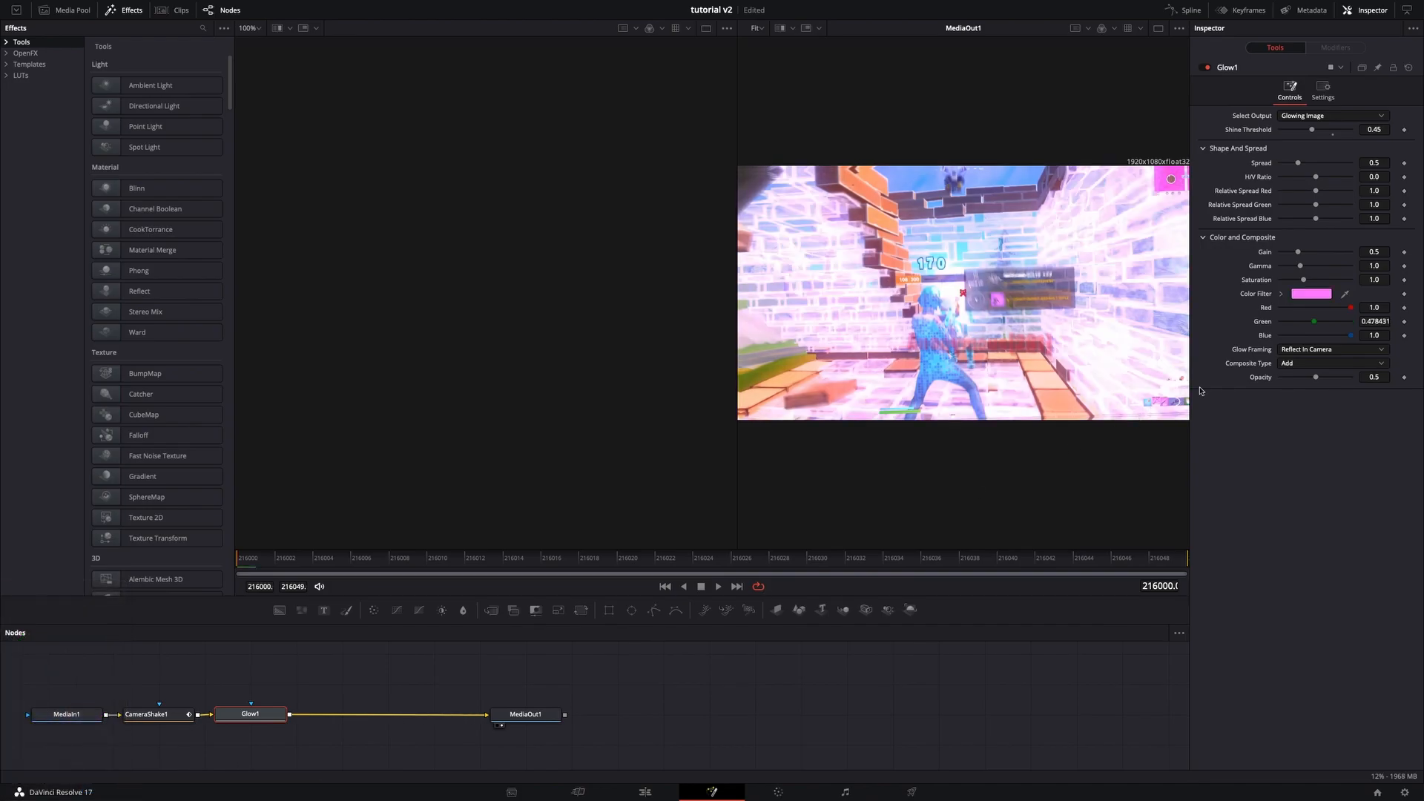
left_click_drag(1309, 282, 1296, 283)
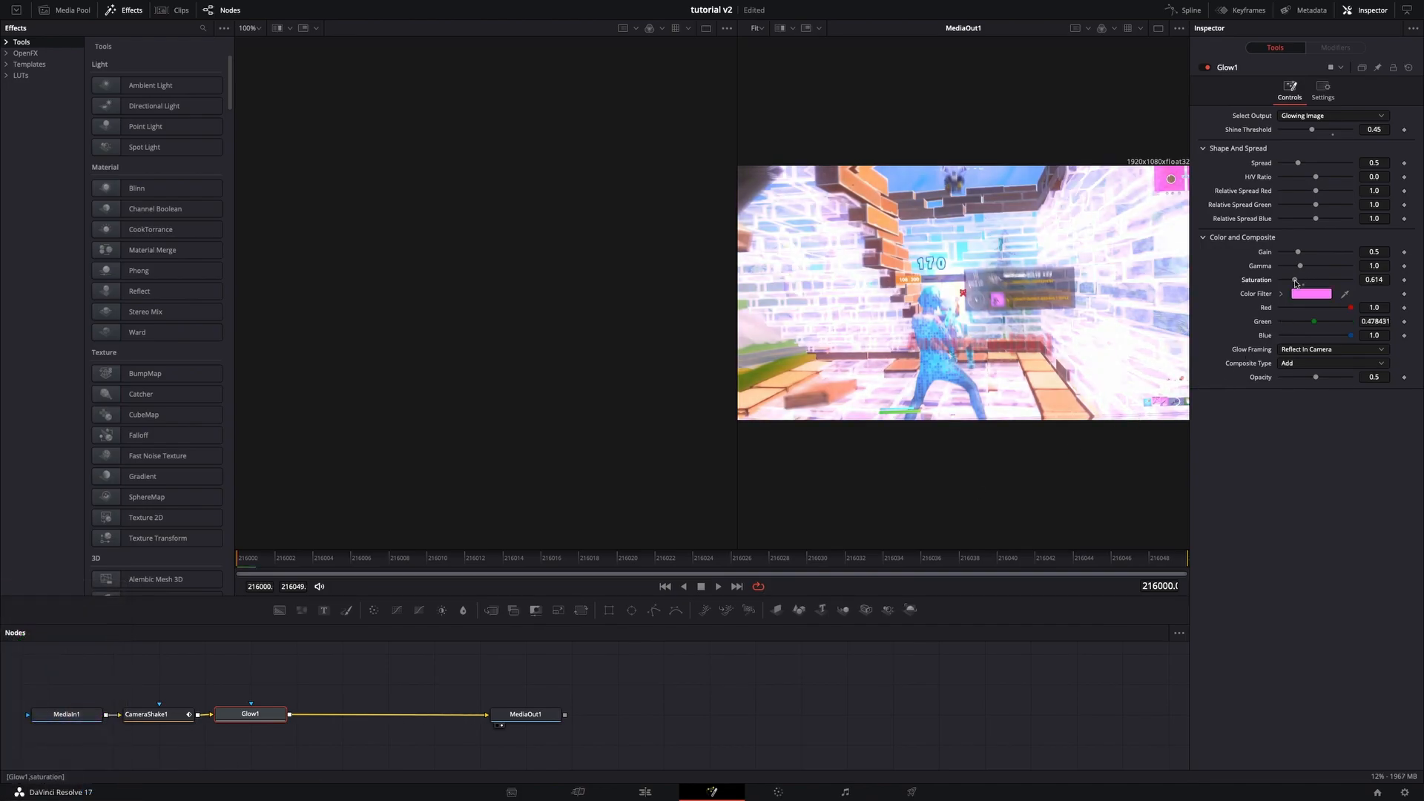
left_click(1374, 280)
key("BackSpace")
key("Tab")
- Keyframe the glow's Shine Threshold at 0.45 on the first frame and 1.0 on the last frame
left_click(1293, 465)
left_click(232, 555)
left_click(1404, 130)
left_click_drag(842, 565, 1234, 571)
left_click_drag(1312, 129, 1351, 129)
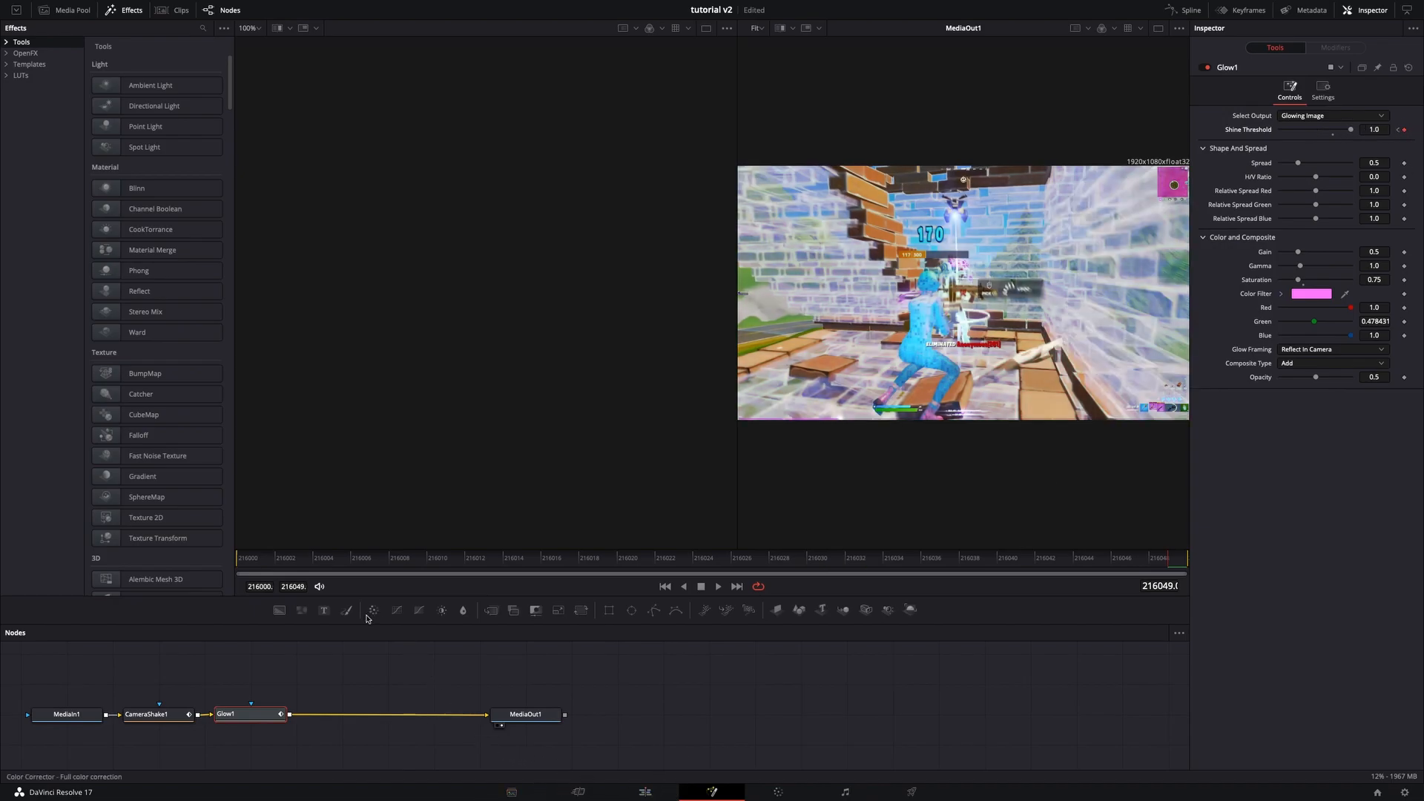
- Add a Transform node after Glow1 in the node chain
key("shift+space")
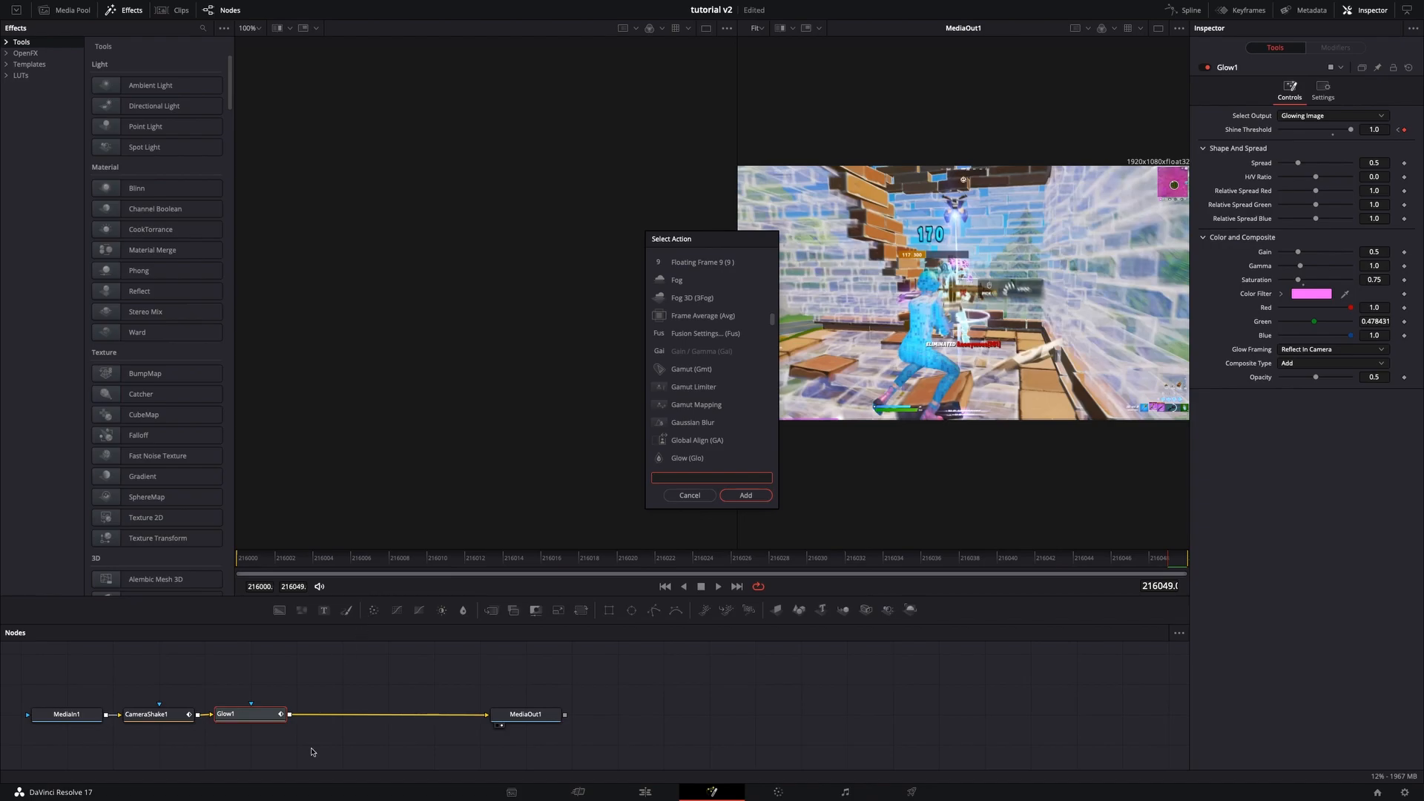
type("trans")
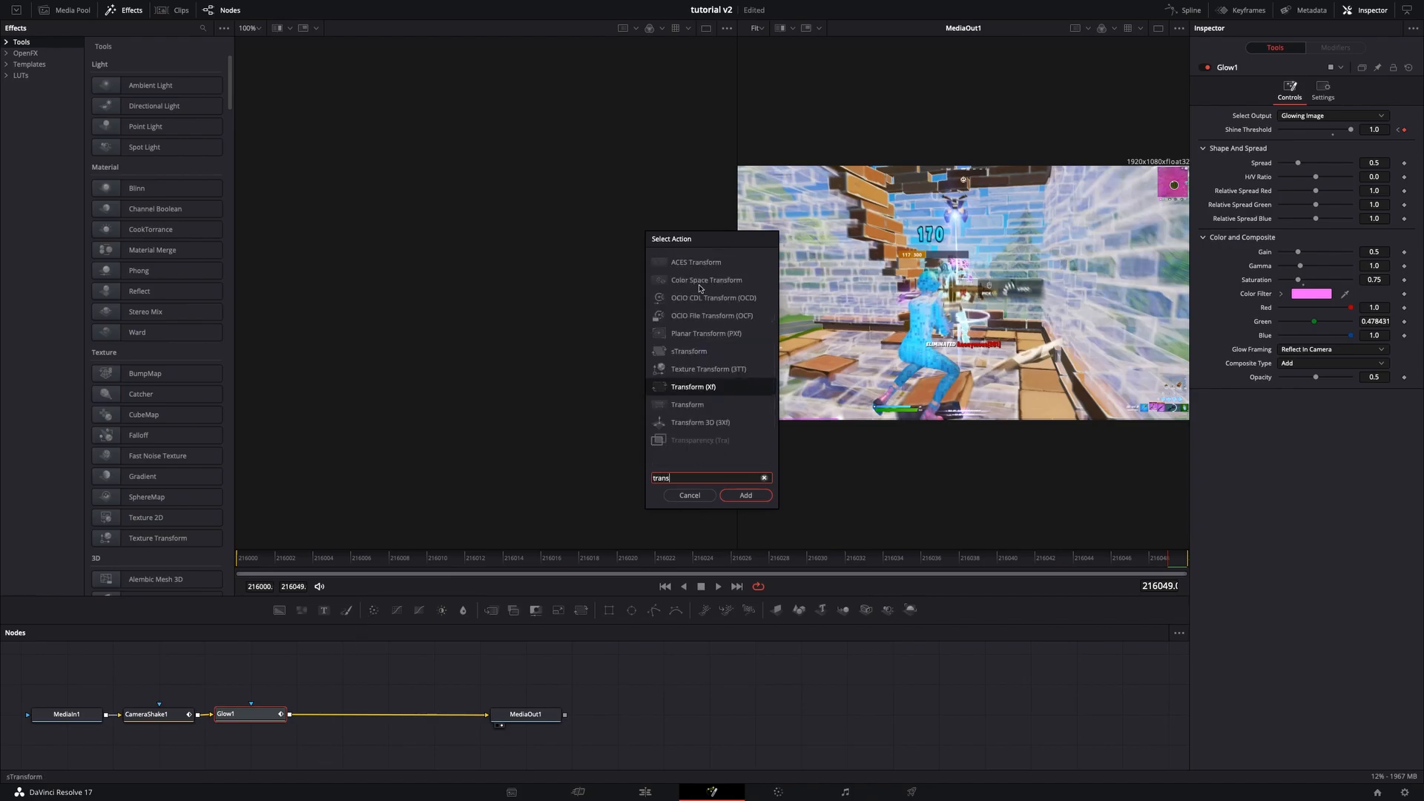
left_click(719, 389)
left_click(753, 494)
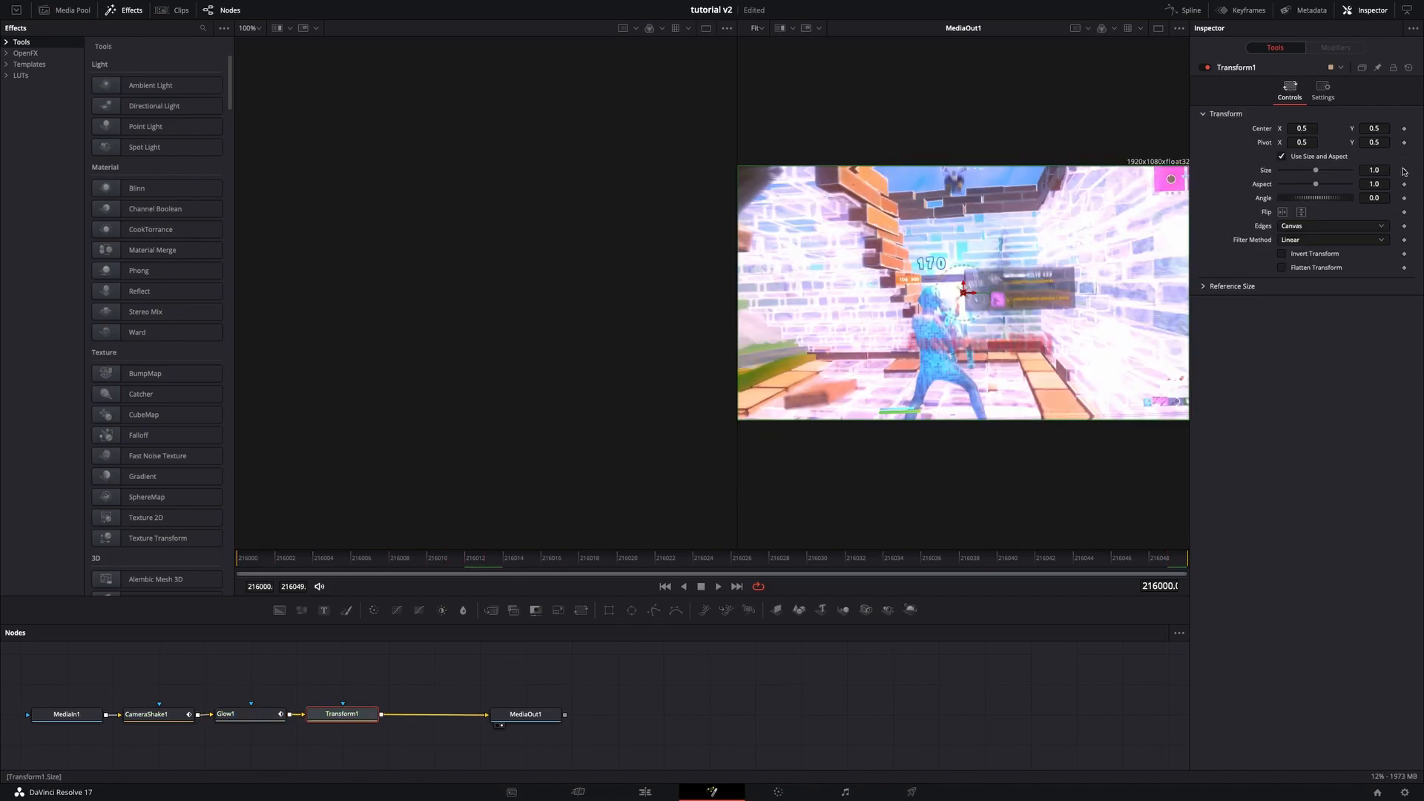
- Set the Transform size to 1.15 and add a size keyframe on the first frame
key("BackSpace")
type("1.15")
key("Tab")
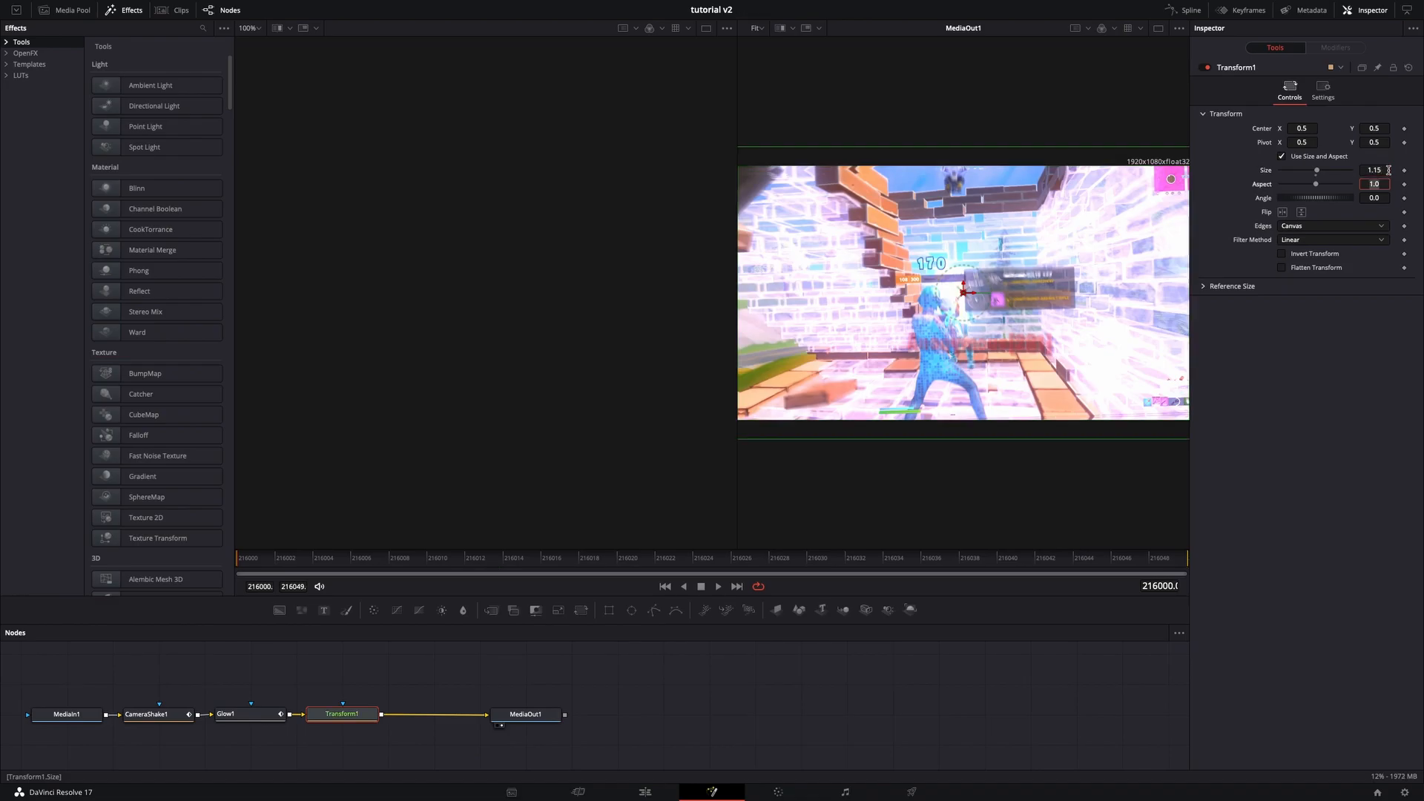
left_click(1403, 172)
left_click(1404, 170)
- Go to the last frame and set the Transform size to 1
left_click_drag(748, 558, 1389, 619)
left_click(1370, 170)
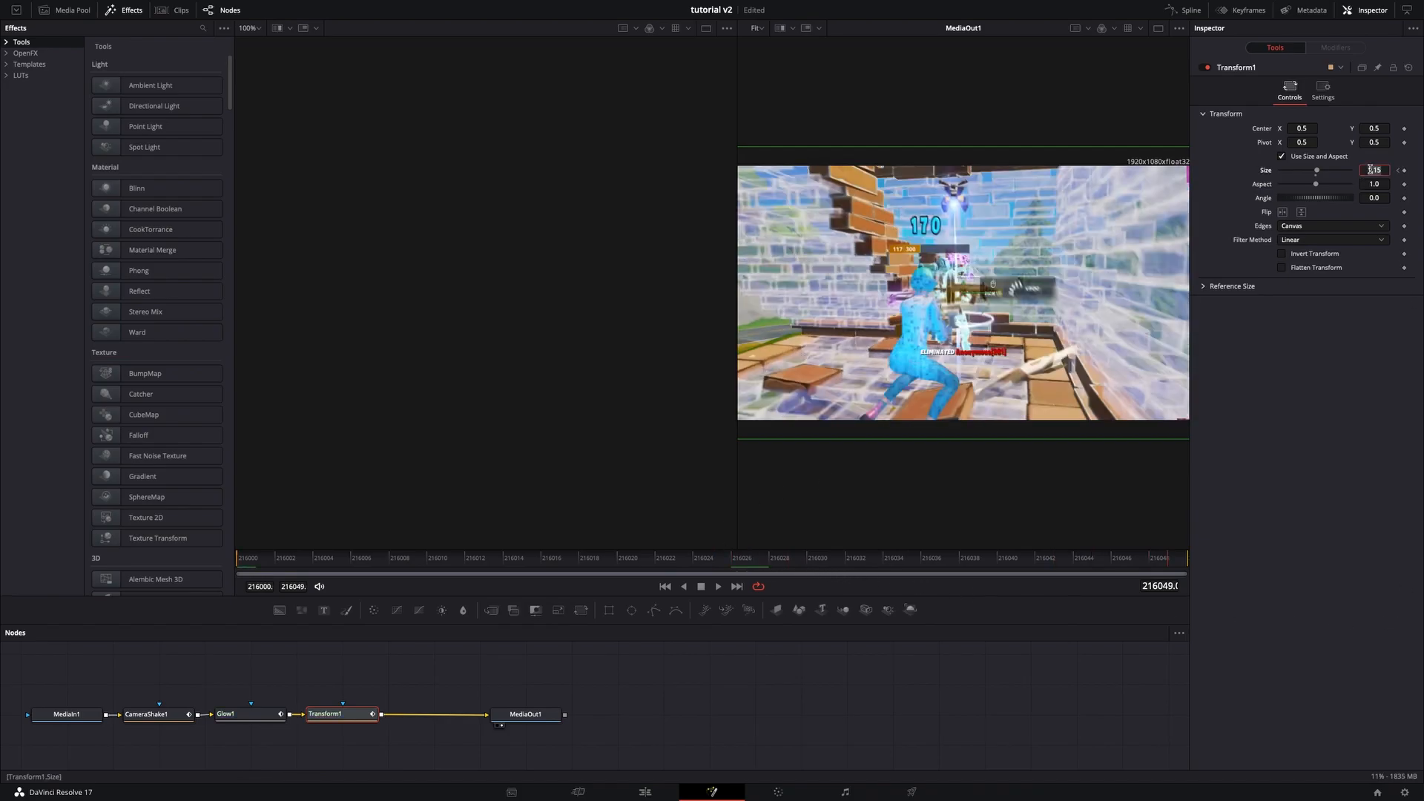
type("1")
key("Tab")
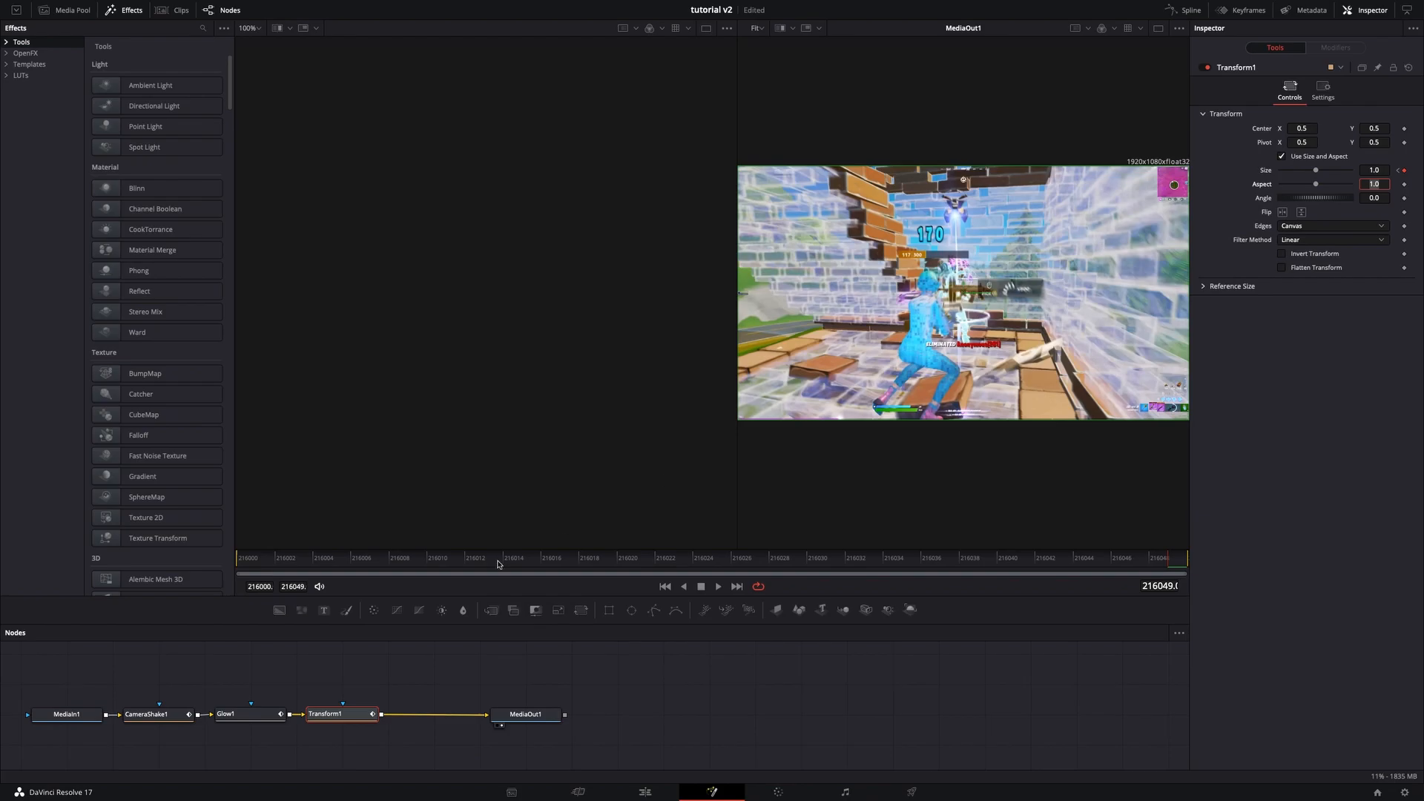
- Preview the animated effects and inspect the Overall Strength curve in the Spline editor
left_click_drag(416, 573, 179, 578)
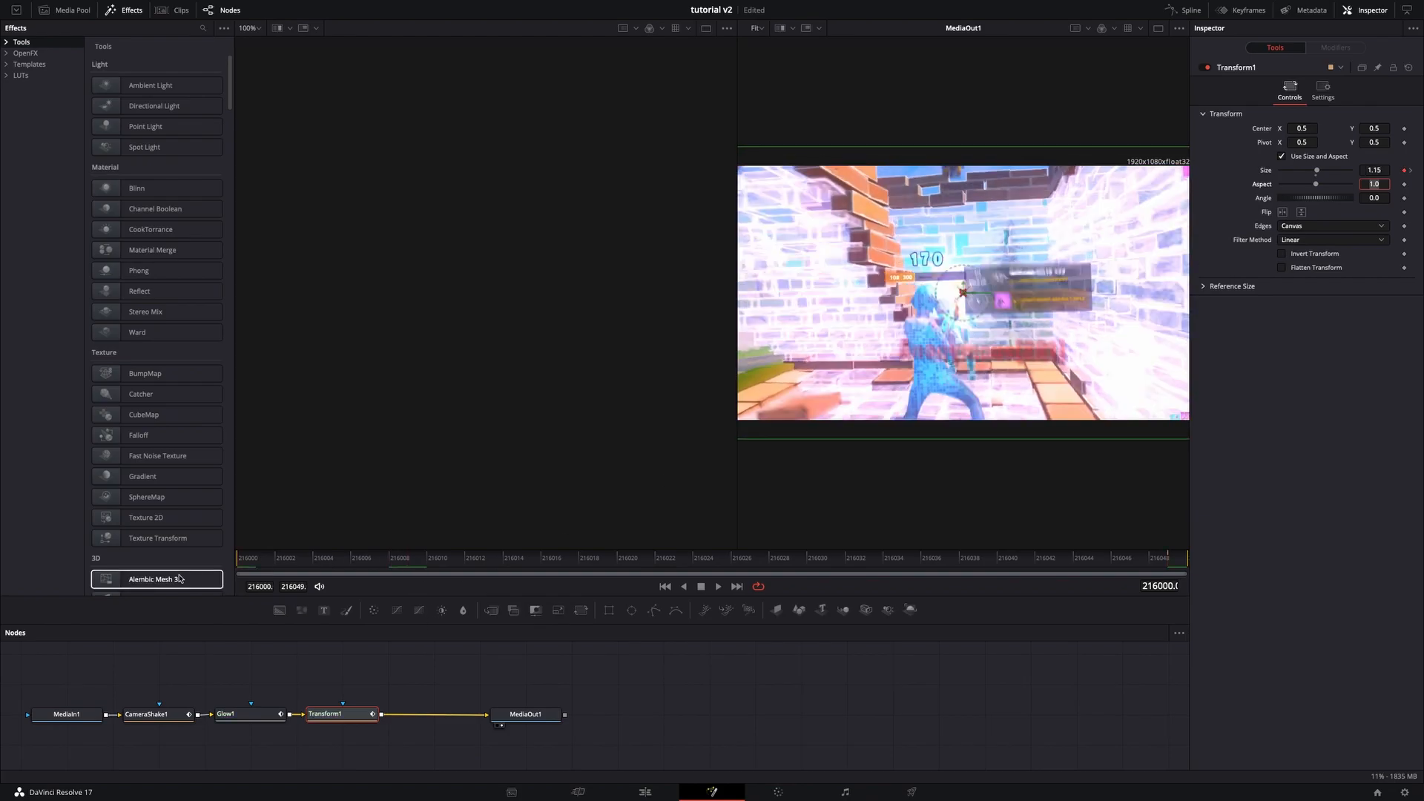
left_click_drag(248, 563, 1142, 606)
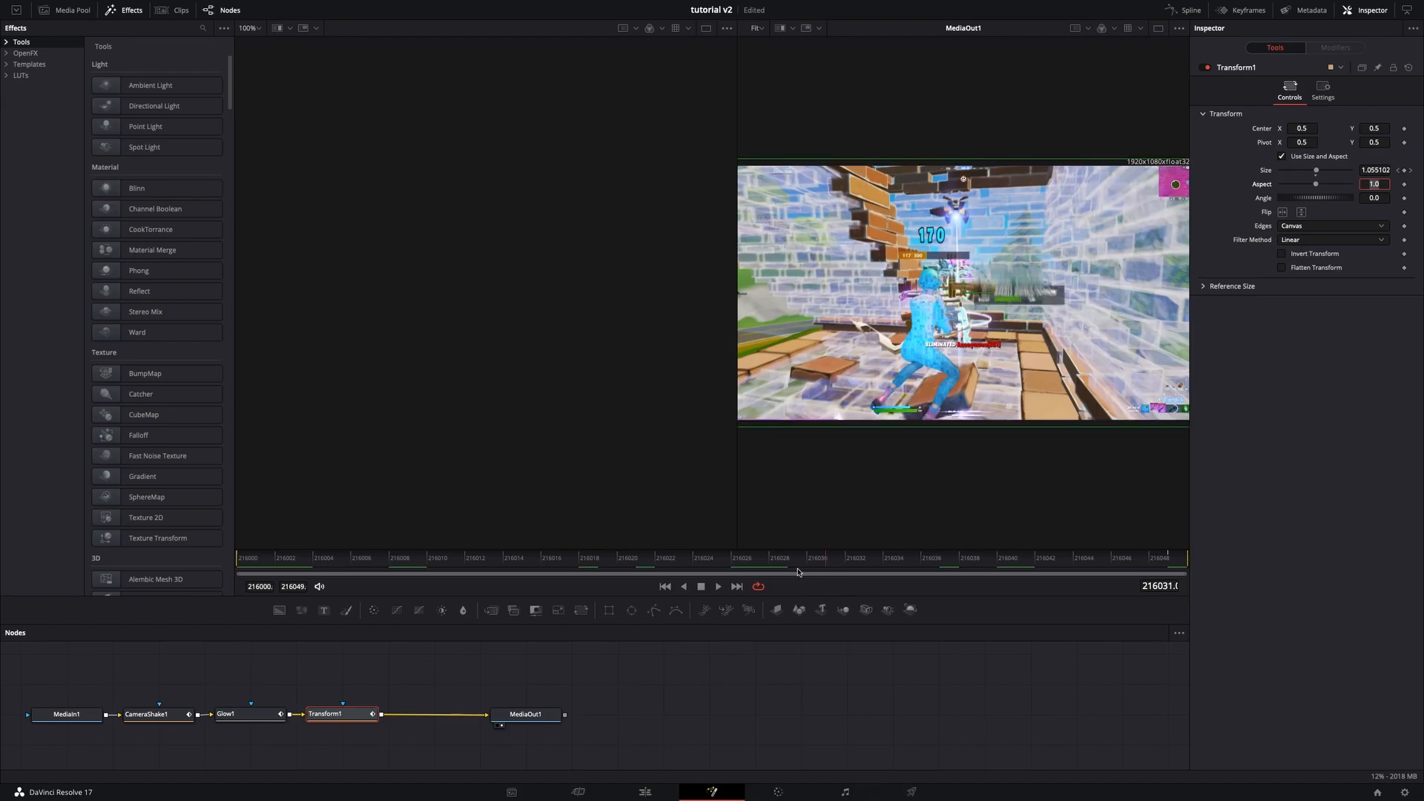
left_click(665, 586)
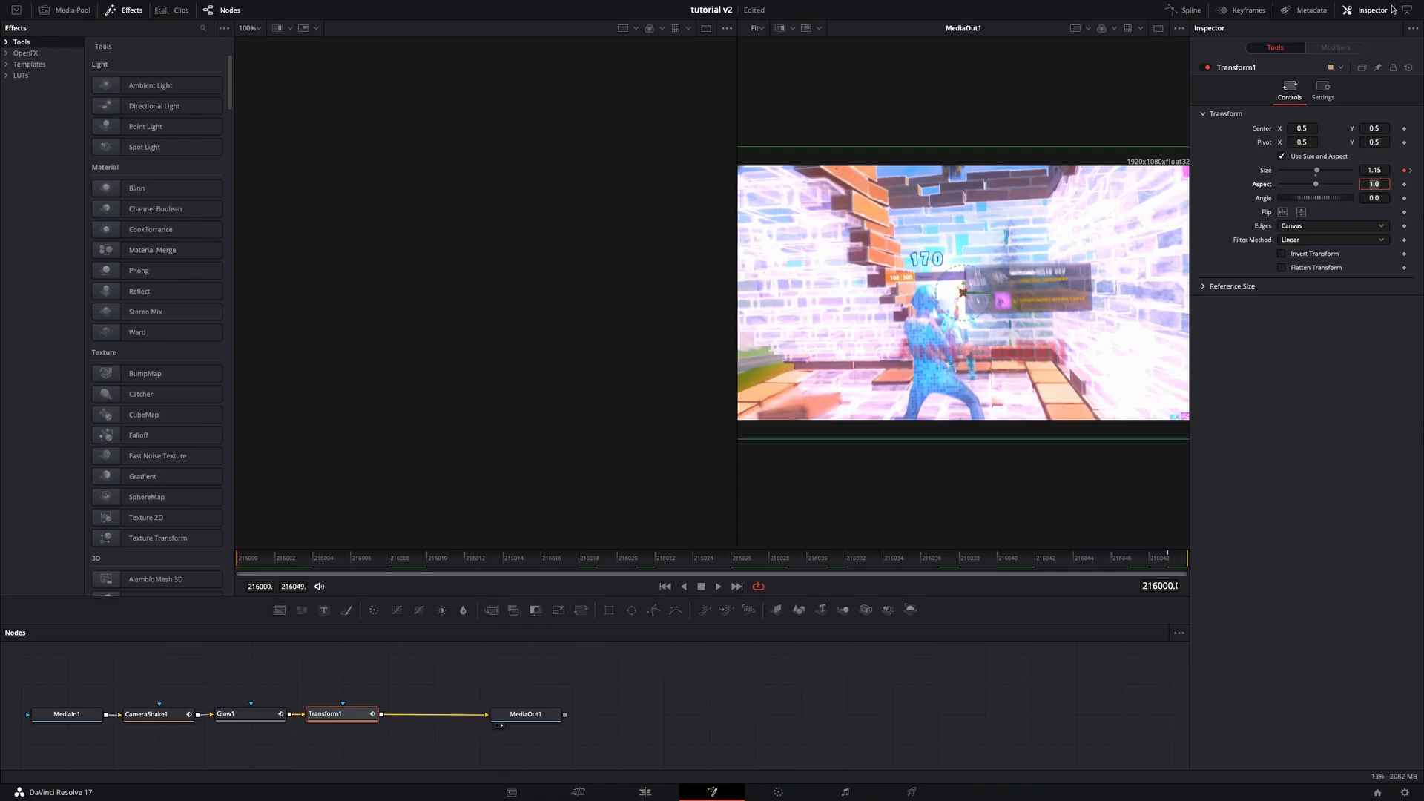
left_click(1184, 10)
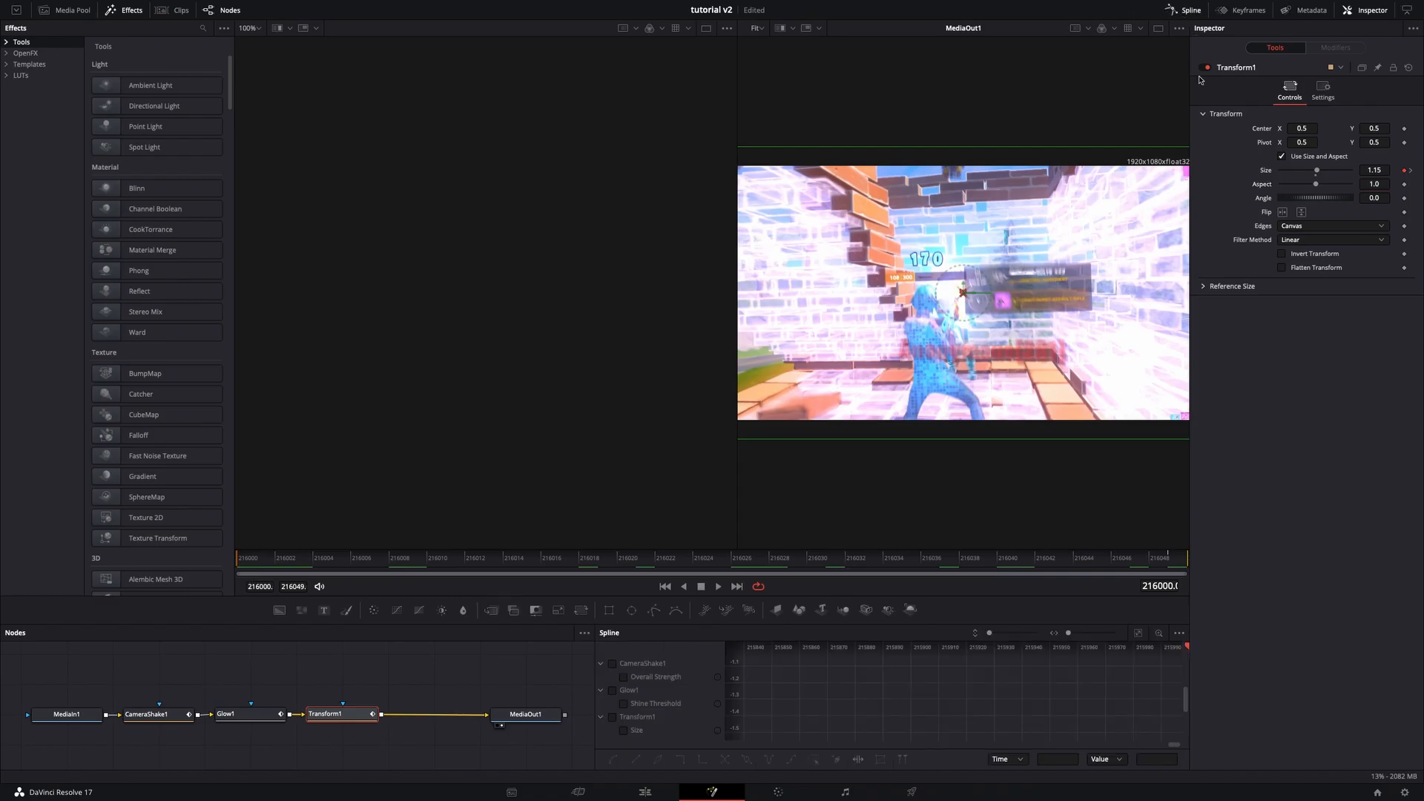
left_click(623, 677)
scroll(801, 705, "up", 2)
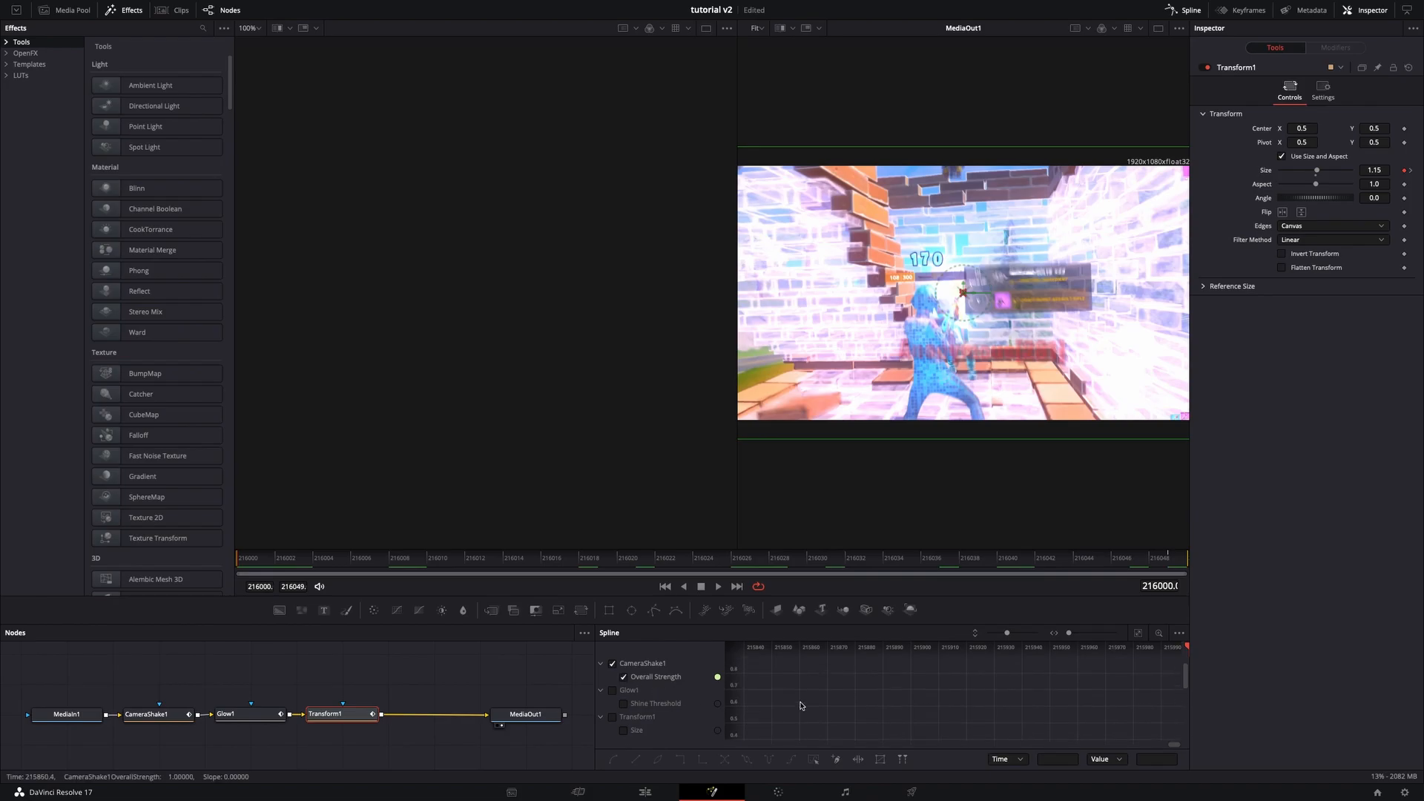
left_click(1138, 633)
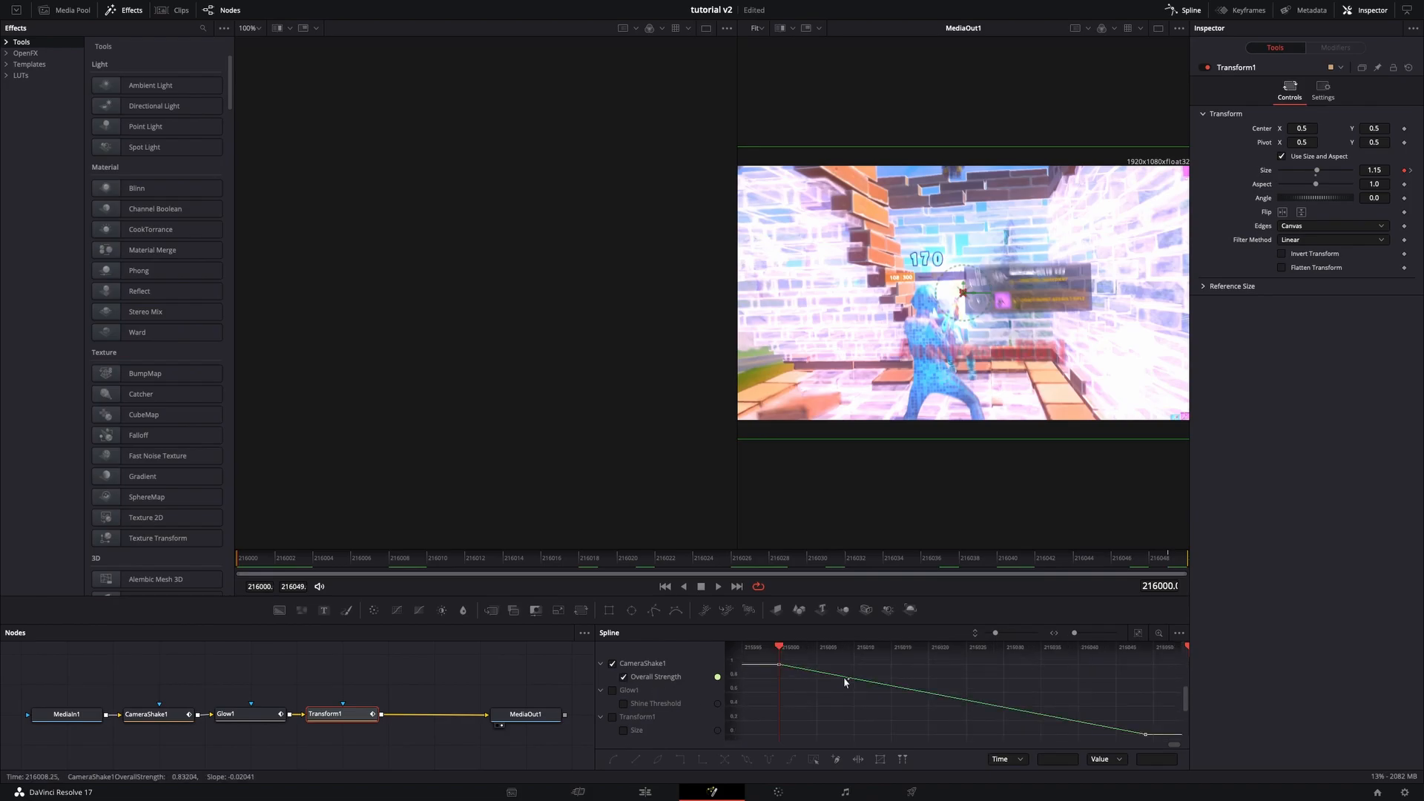
left_click(1180, 13)
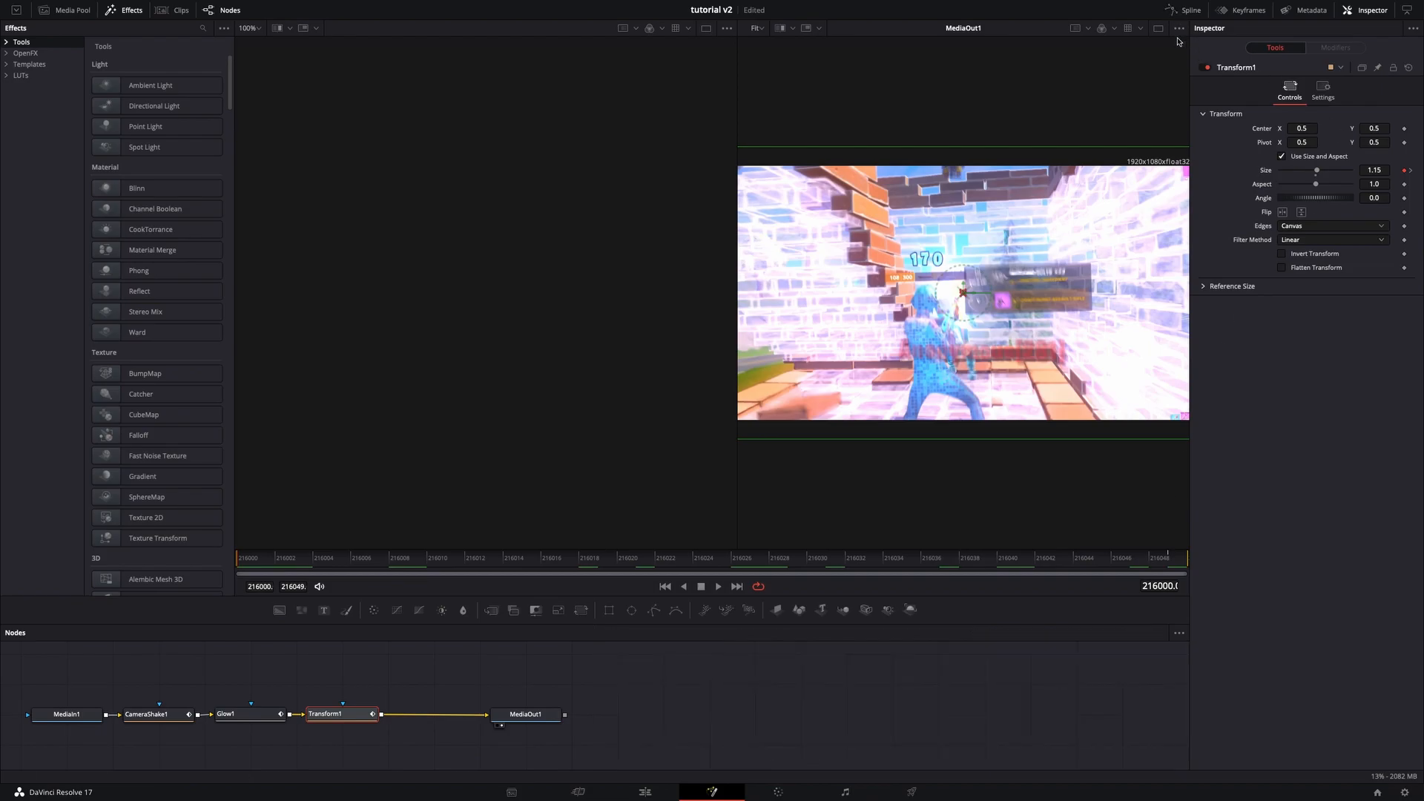
- Return to the Edit page, select the earlier adjustment clip and open it on the Fusion page
left_click(646, 792)
mouse_move(865, 629)
left_mouse_down()
mouse_move(836, 642)
mouse_move(861, 645)
mouse_move(852, 661)
left_mouse_up()
left_click(852, 662)
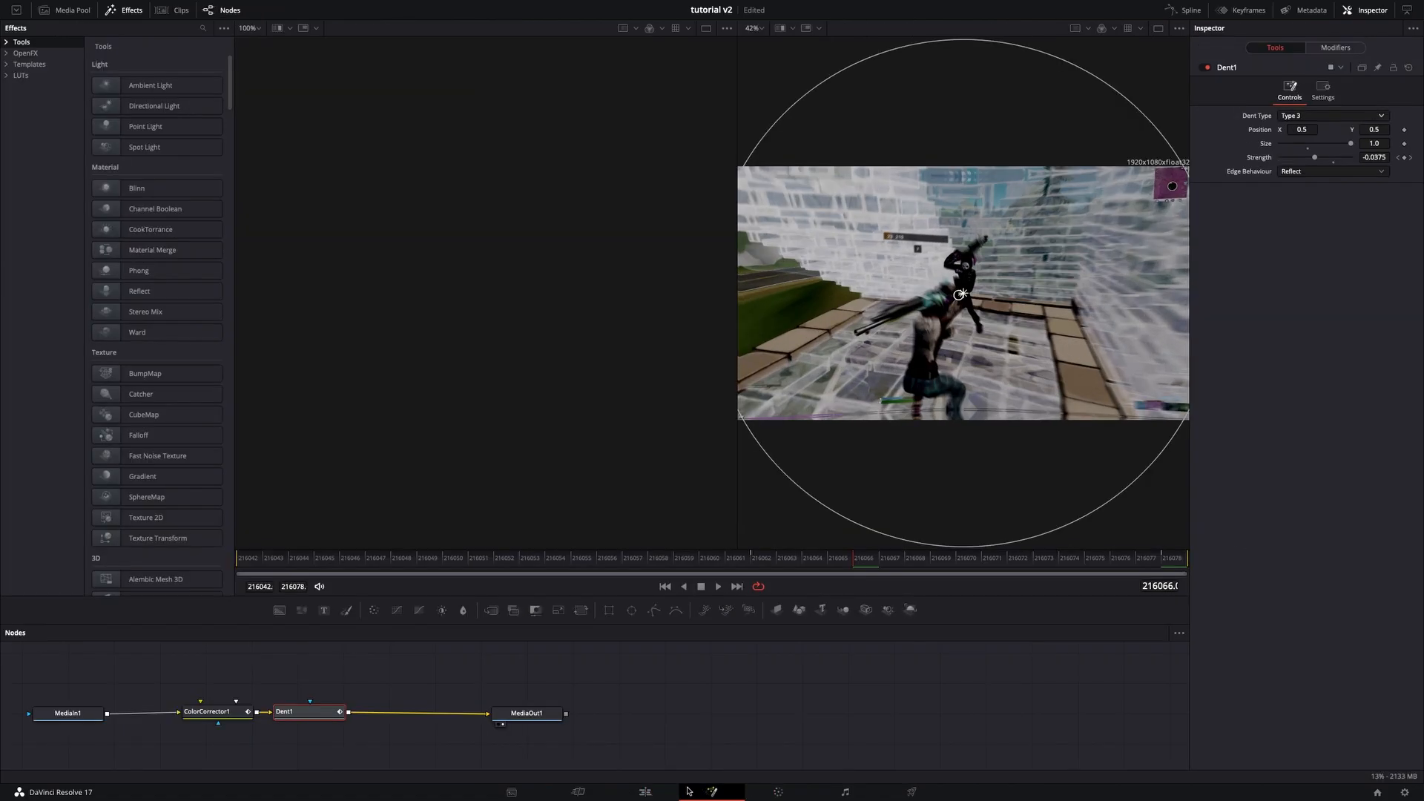
left_click(712, 792)
- Select ColorCorrector1 and set its brightness to -0.2
left_click(195, 709)
left_click_drag(1098, 565, 1202, 554)
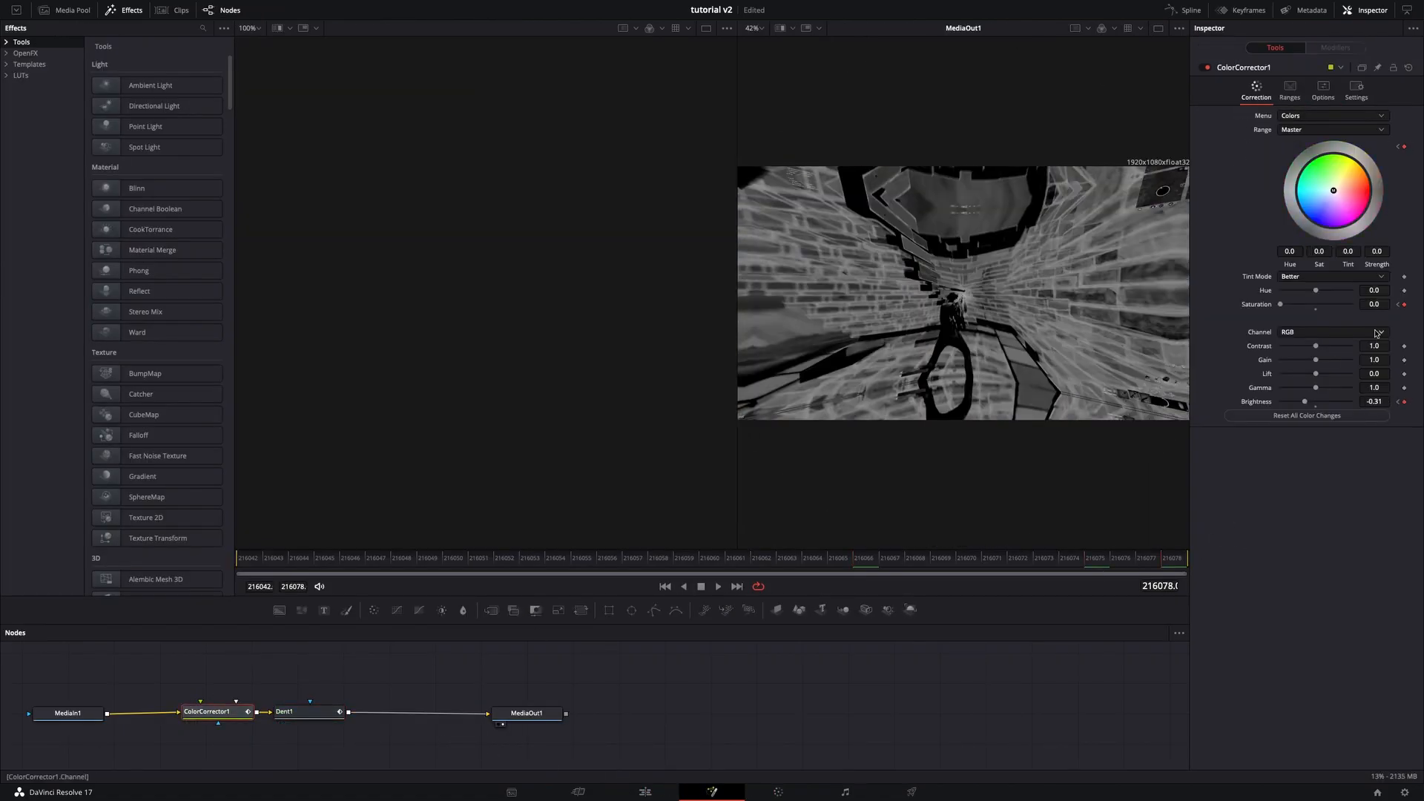
left_click(1363, 400)
type("-2")
key("Tab")
left_click(1368, 401)
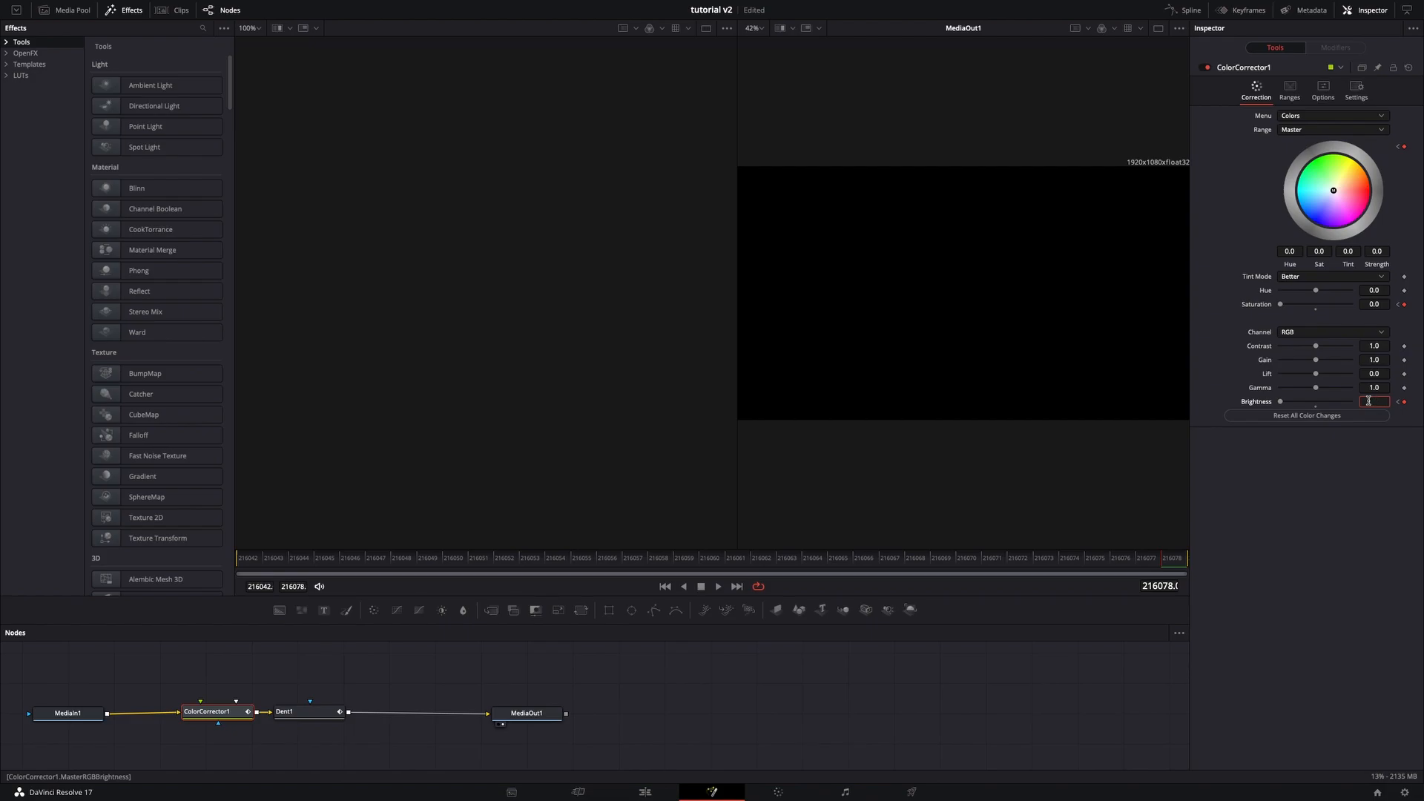
type("-0.2")
key("Tab")
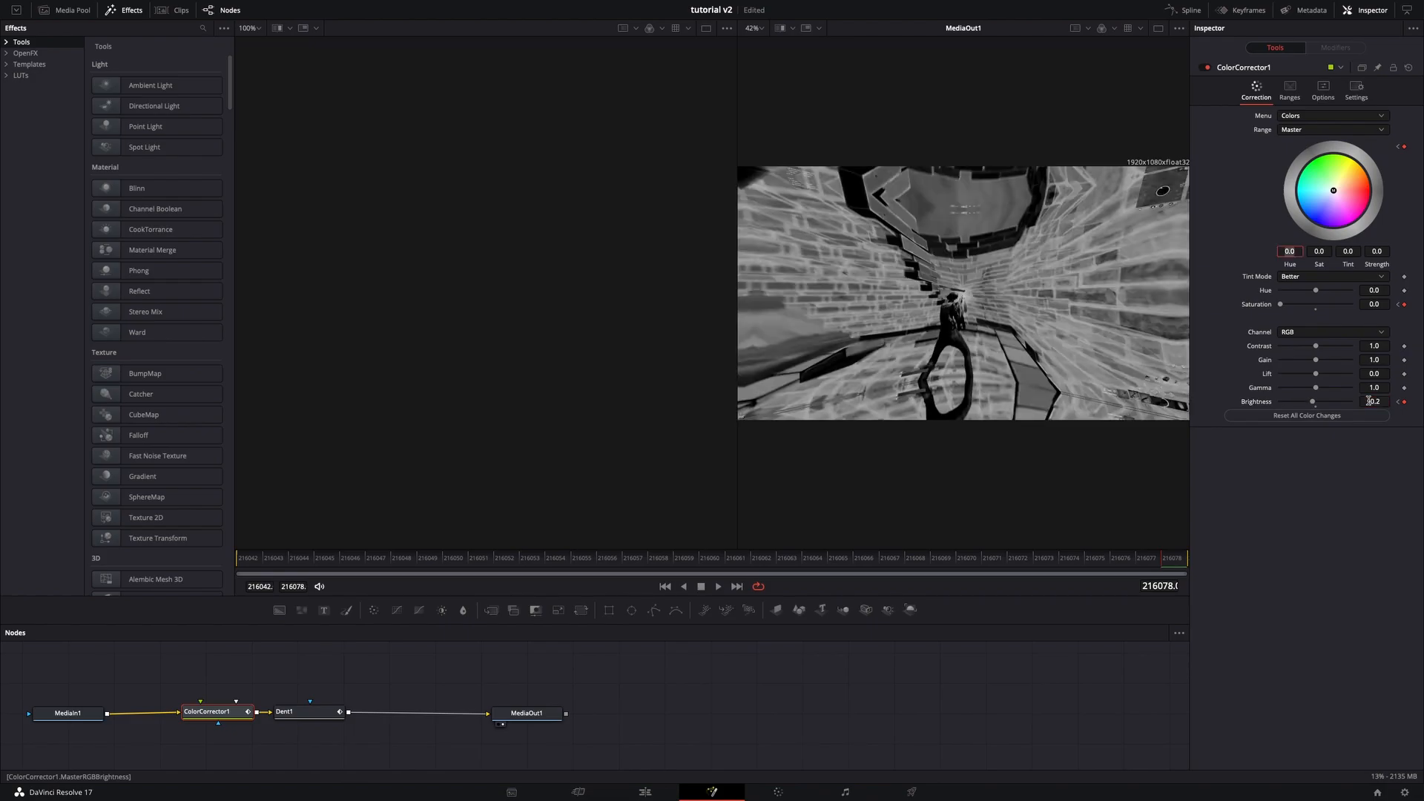
- Set the ColorCorrector1 brightness to -0.1
left_click_drag(1314, 405, 1316, 406)
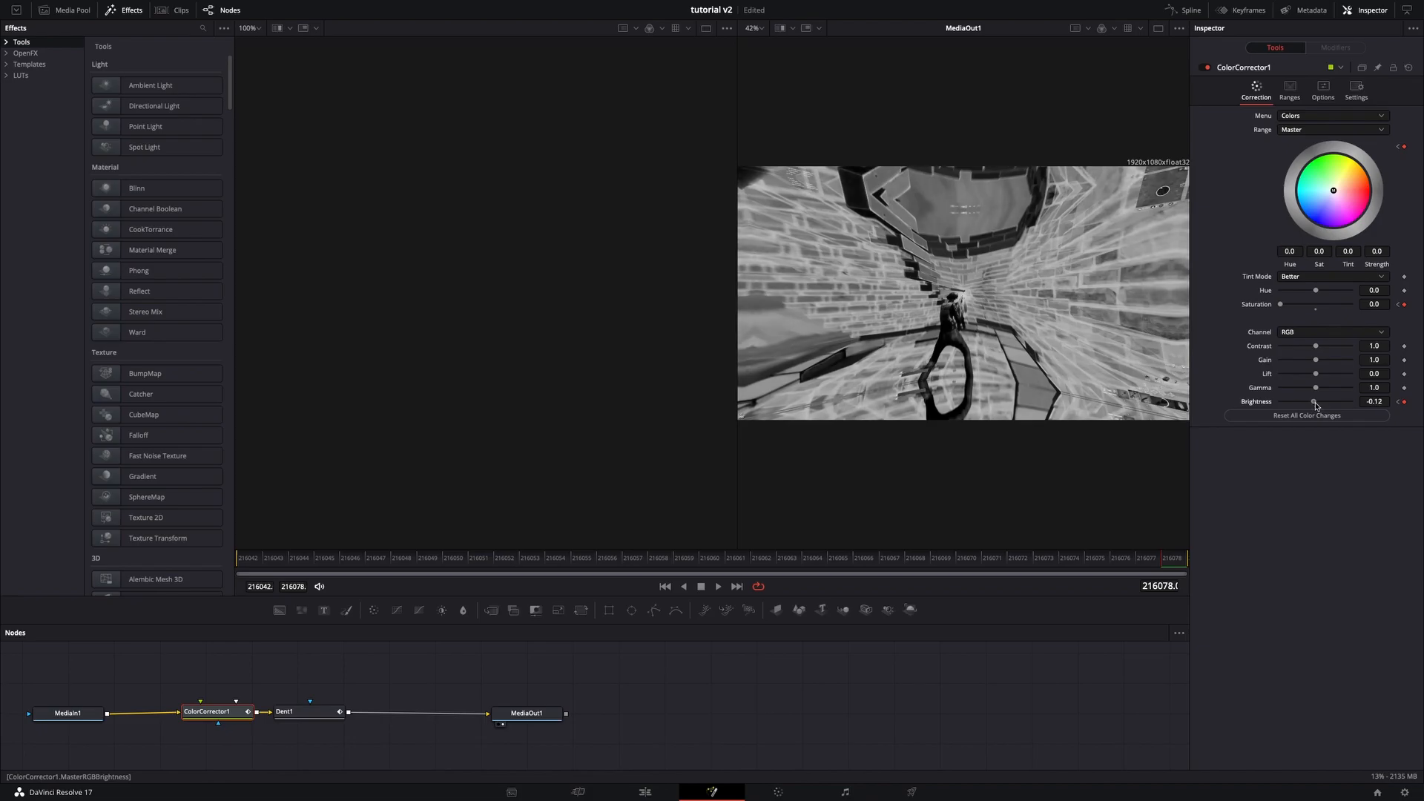
left_click(1367, 400)
type("-0.1")
key("Tab")
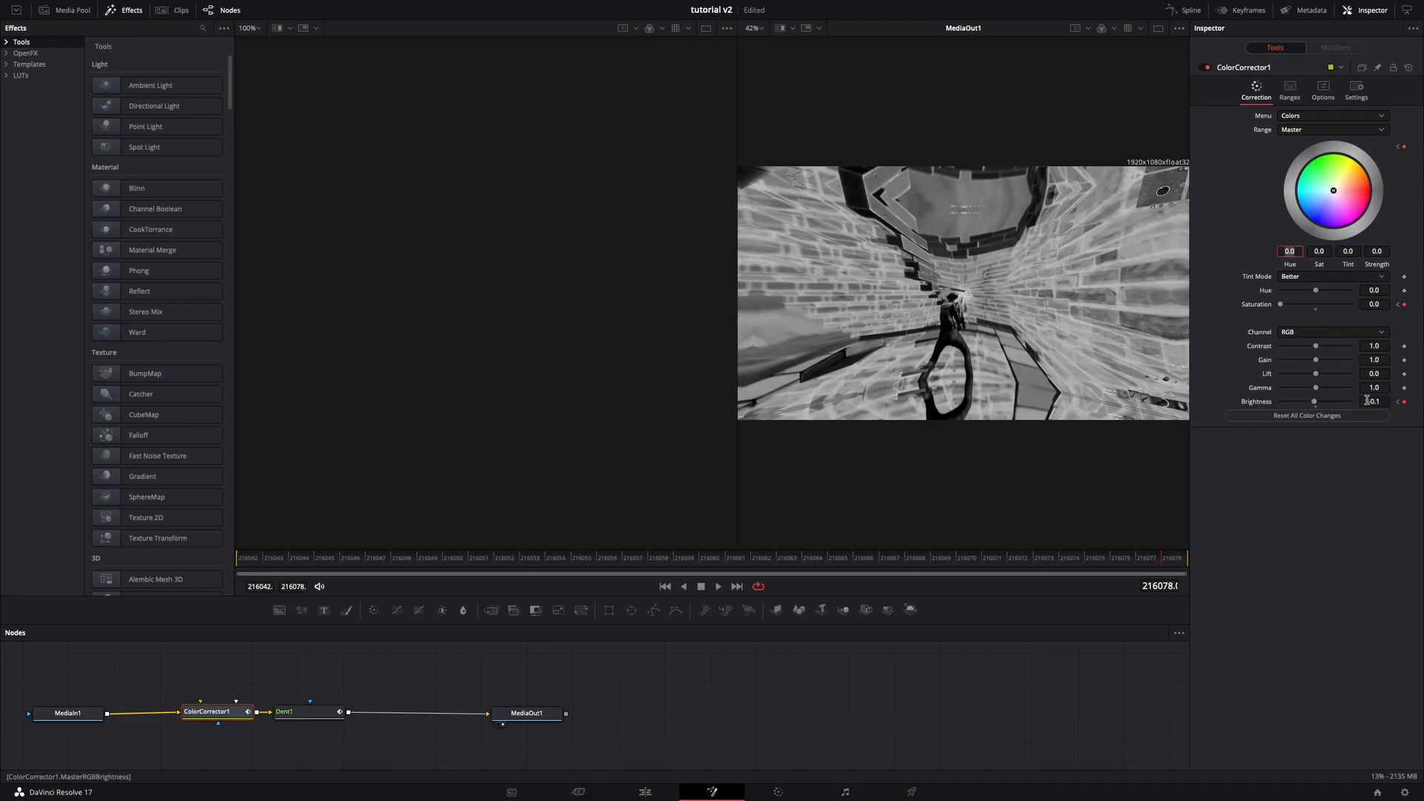
- Return to the Edit page and add 9.mp4 to the timeline right after 8.mp4
left_click(674, 795)
left_click(858, 636)
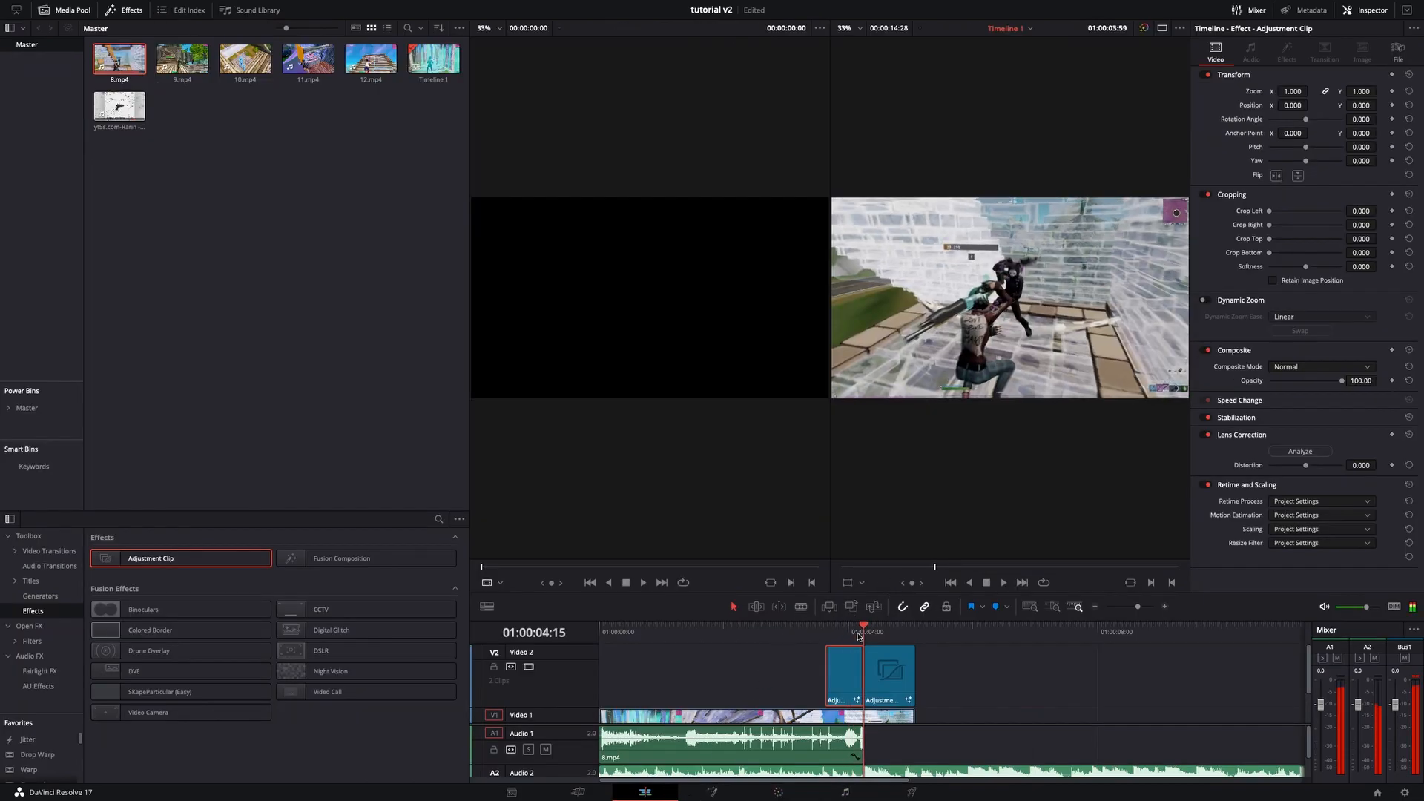
left_click_drag(867, 632, 917, 631)
scroll(925, 672, "down", 2)
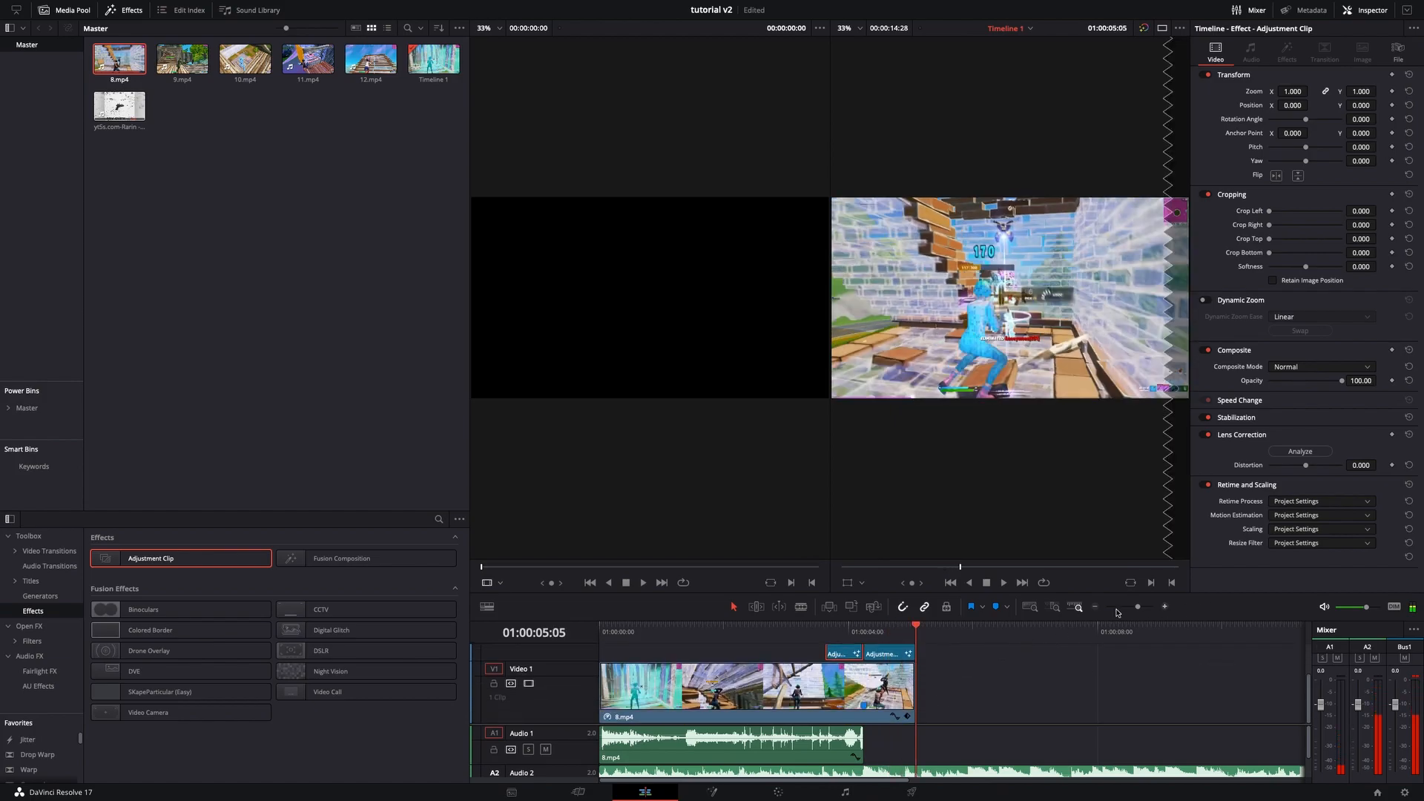
left_click_drag(1139, 608, 1130, 609)
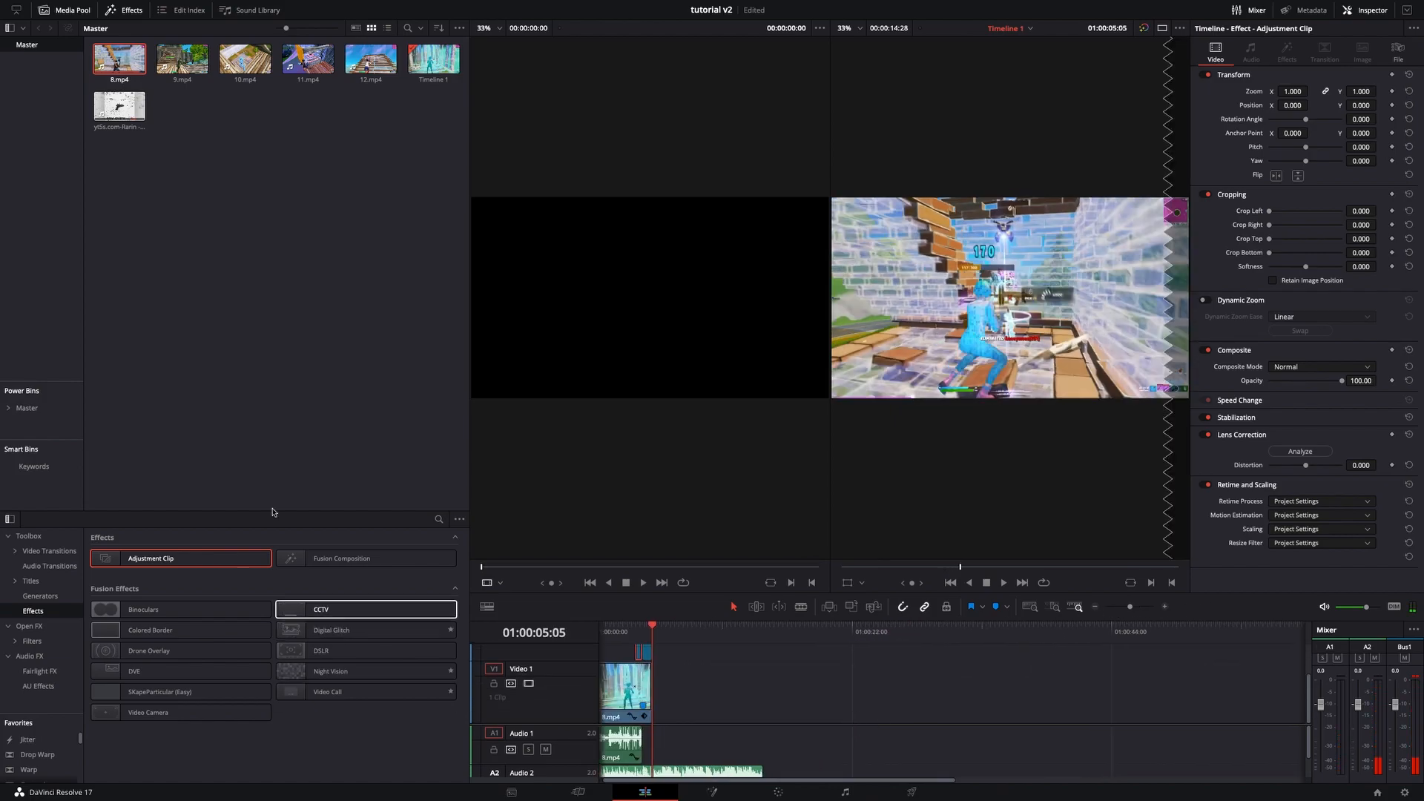
left_click(196, 63)
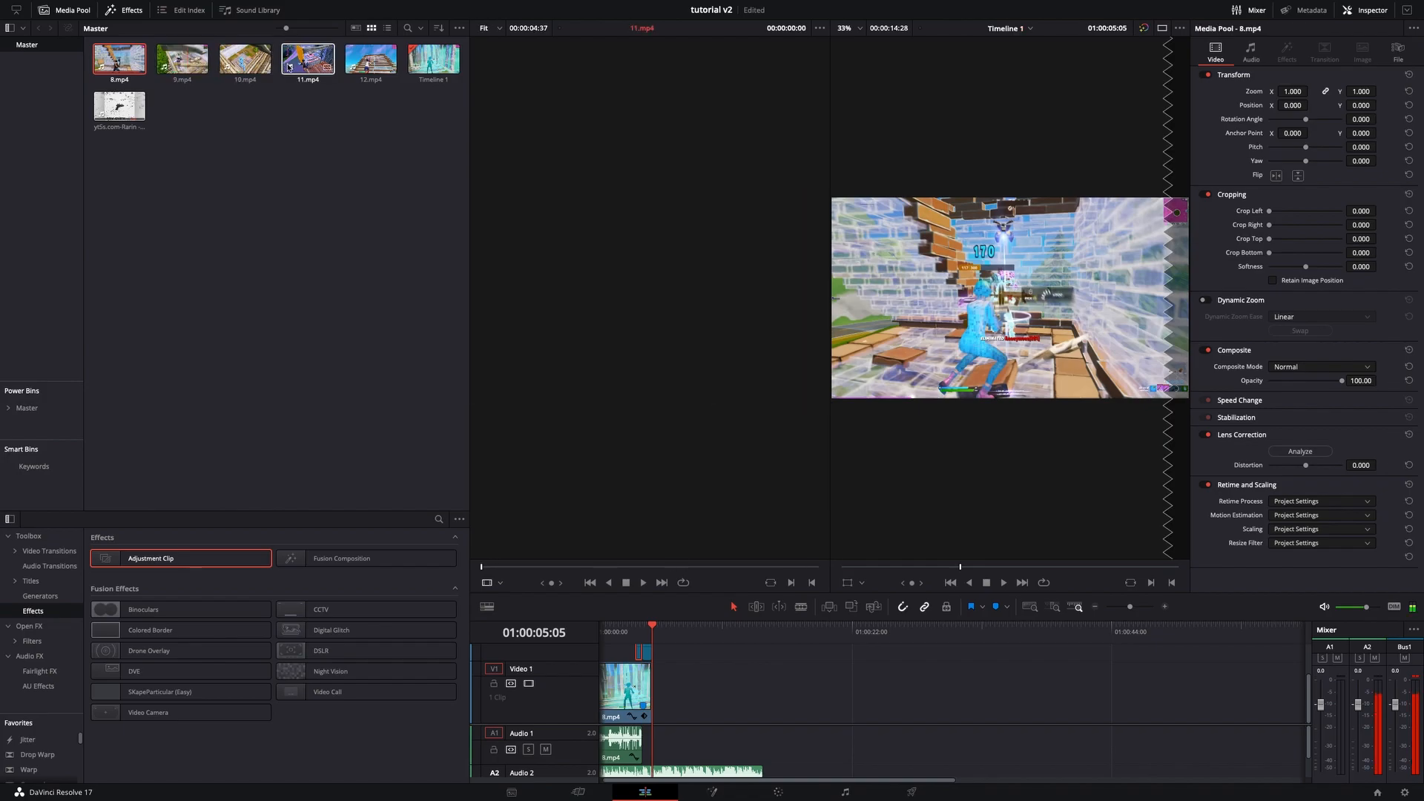
left_click_drag(183, 59, 682, 684)
right_click(903, 715)
left_click(944, 711)
right_click(680, 684)
left_click(818, 731)
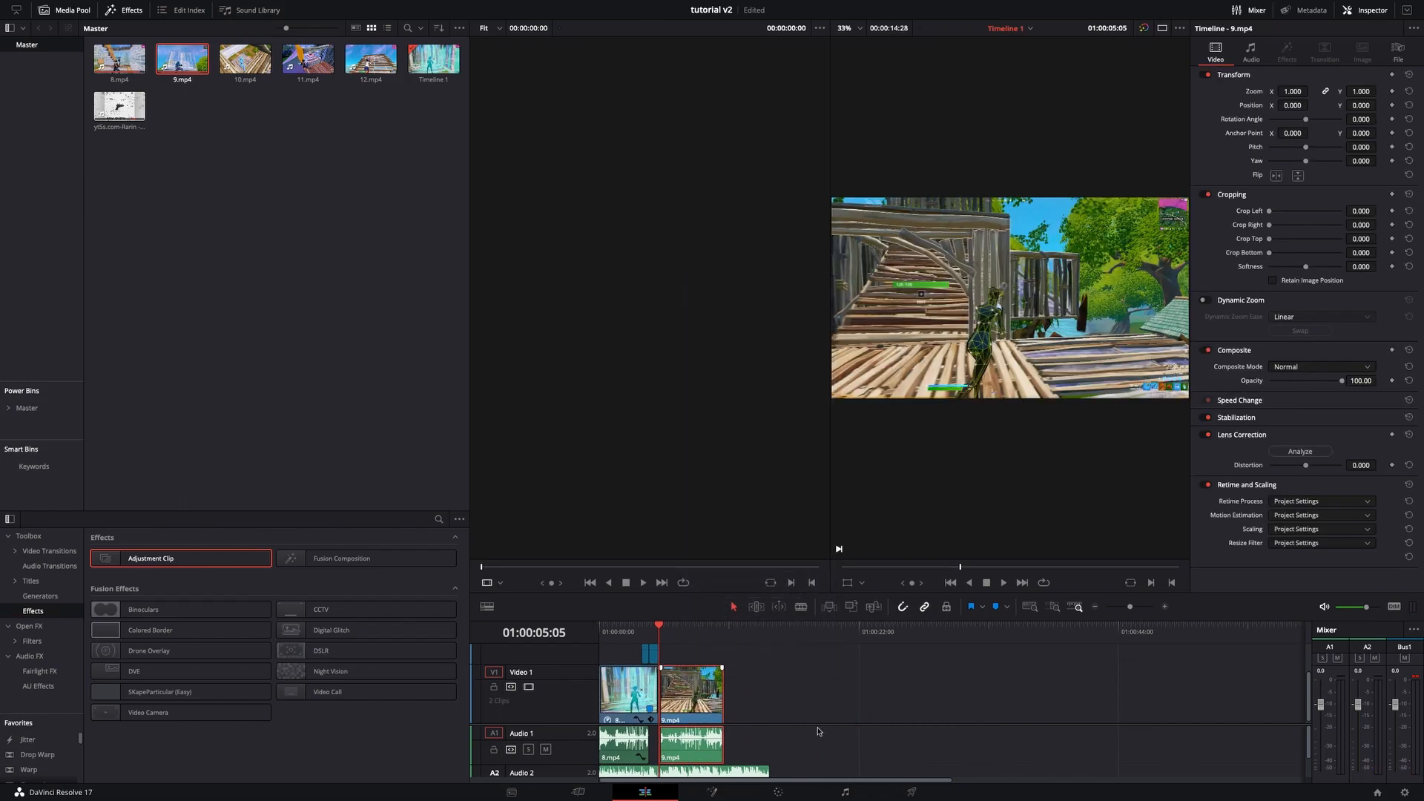
- Enable retime controls on 9.mp4 and add a speed point at the playhead
right_click(700, 697)
left_click(778, 547)
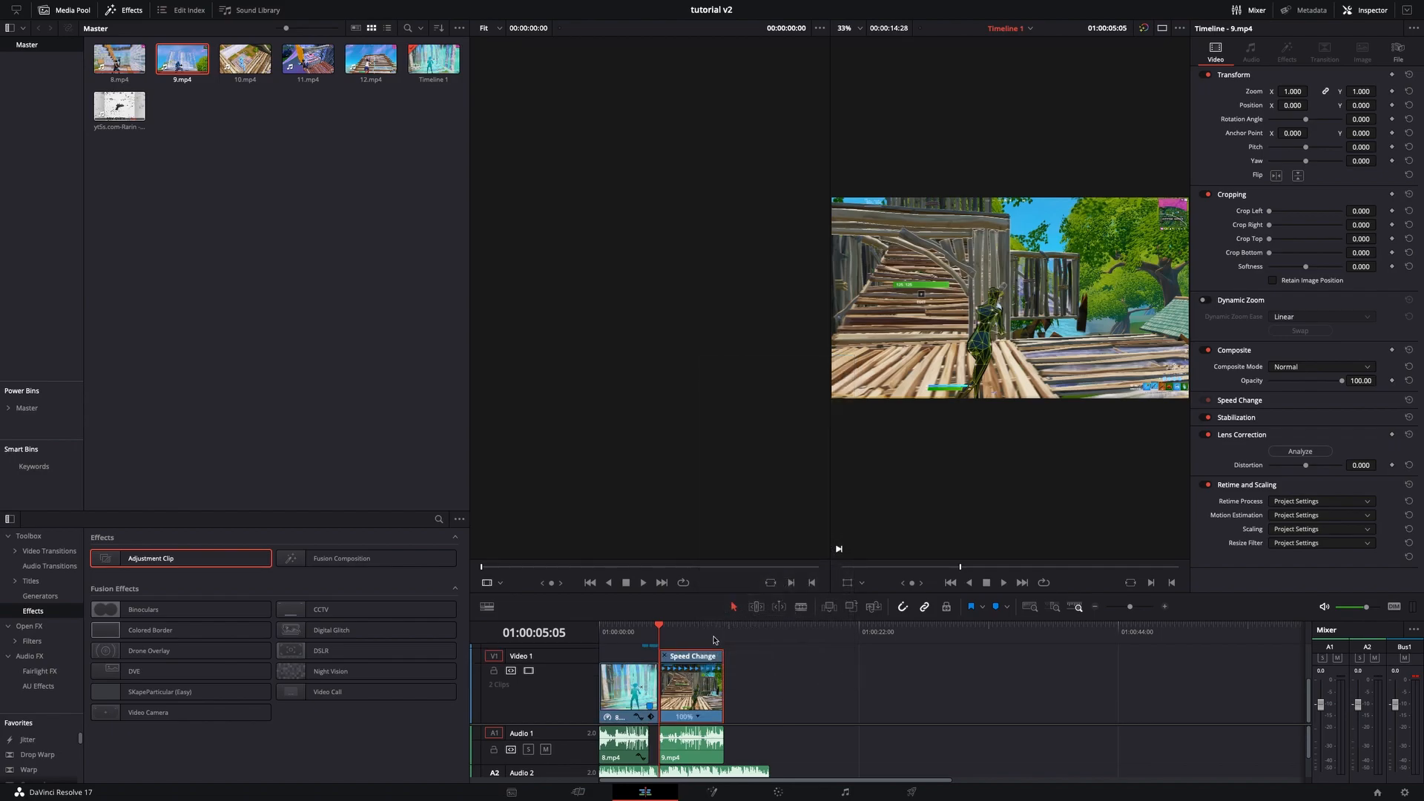
key("space")
left_click(1166, 607)
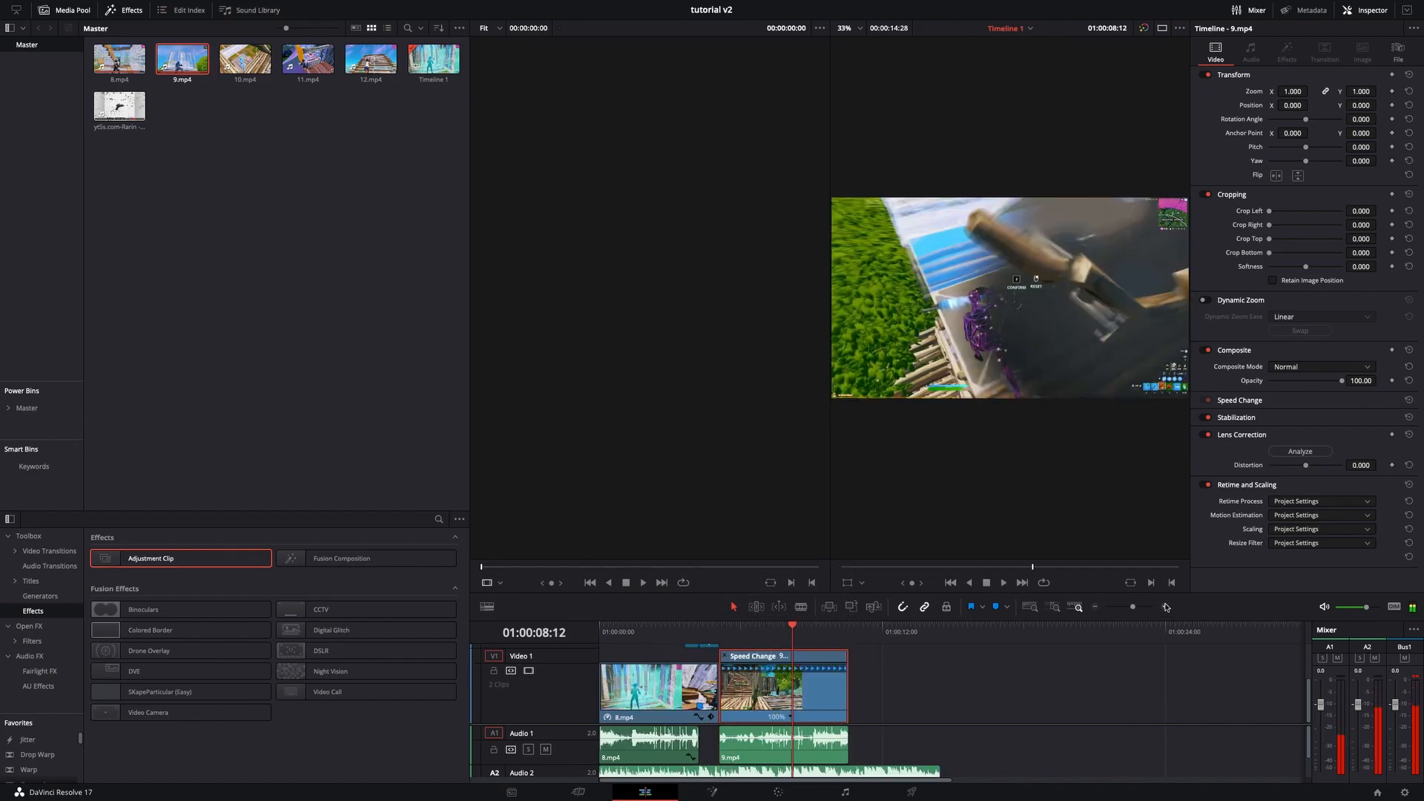
left_click(1166, 607)
left_click(1166, 608)
mouse_move(964, 636)
left_mouse_down()
mouse_move(1025, 637)
mouse_move(983, 643)
left_mouse_up()
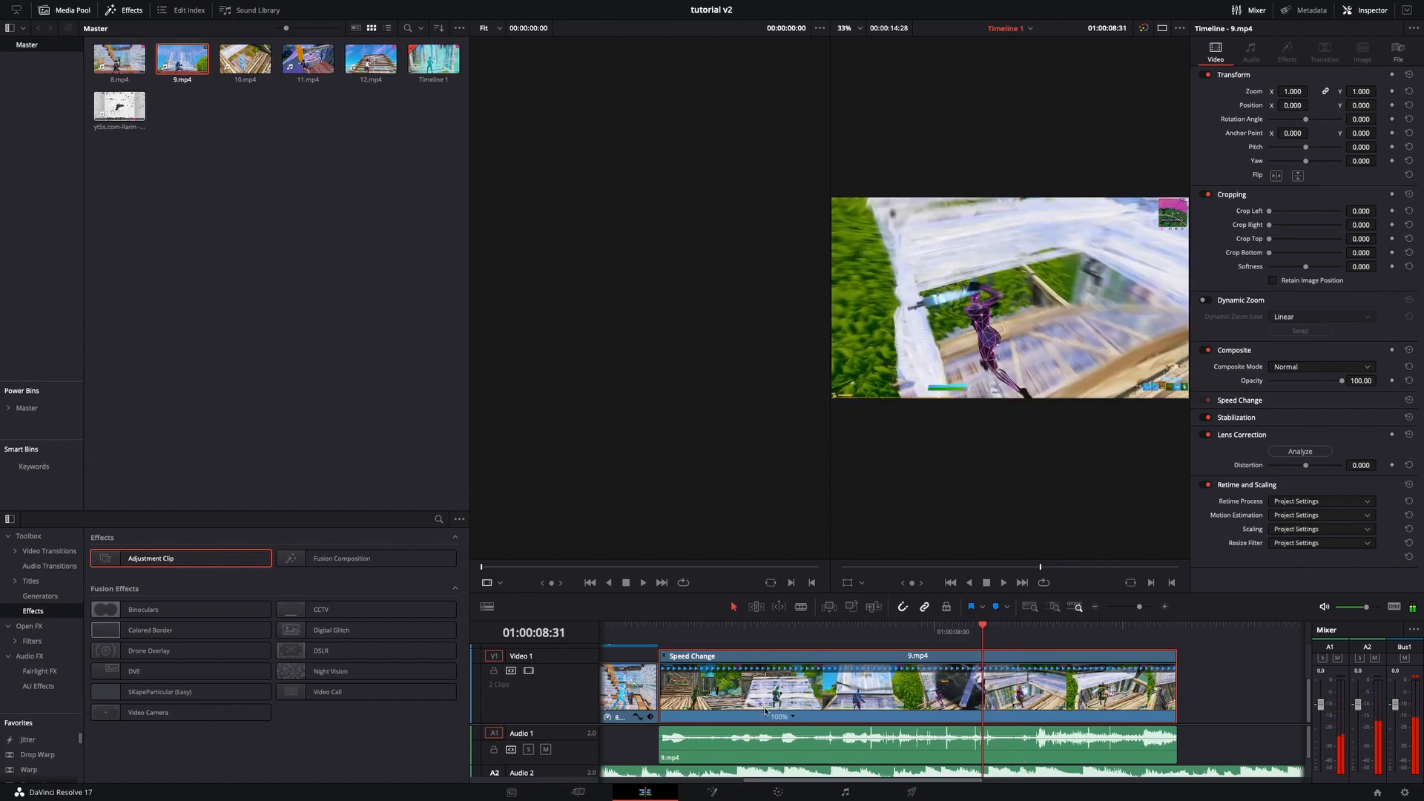
left_click(793, 717)
left_click(816, 685)
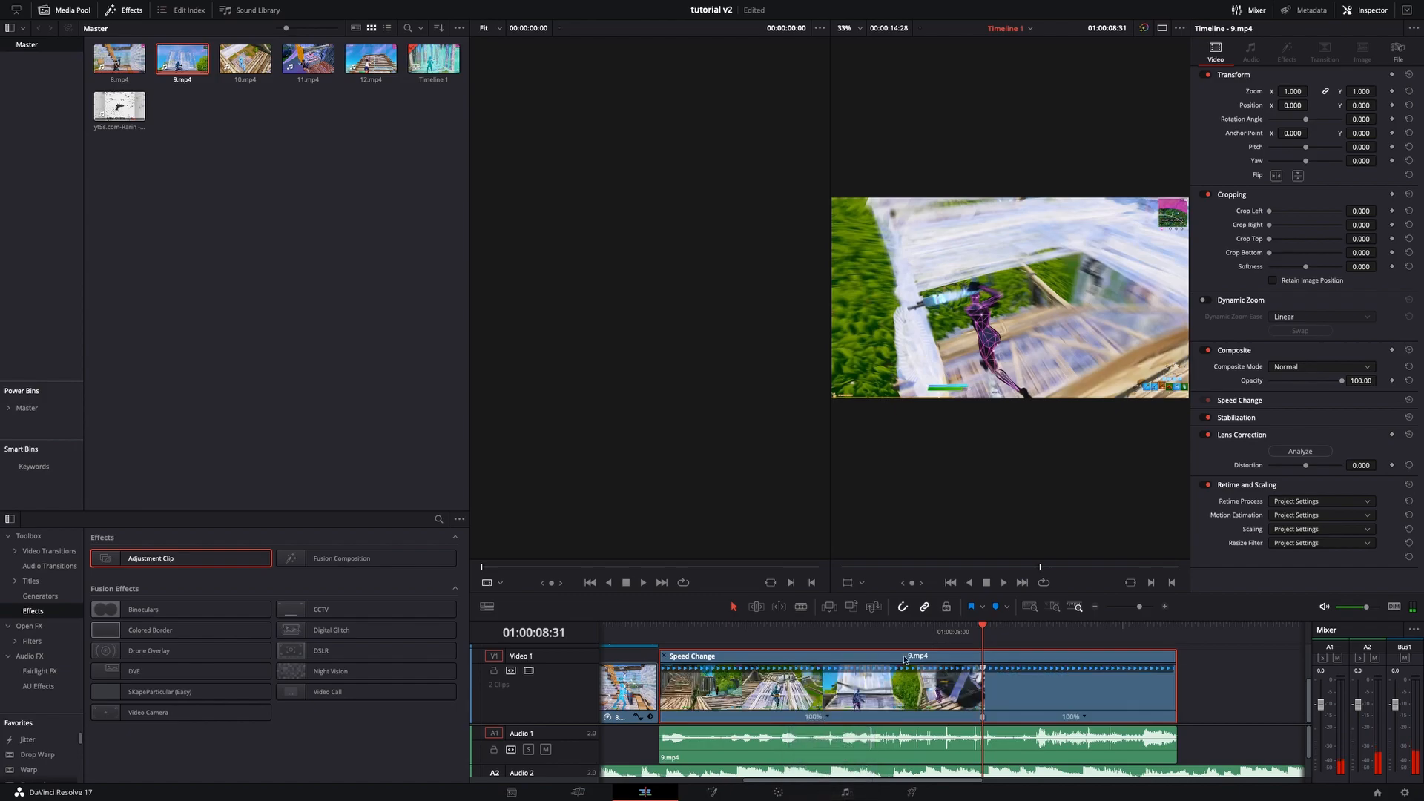
- Add two more speed points on 9.mp4 just around the next beat
left_click(997, 636)
left_click_drag(1011, 632, 1040, 633)
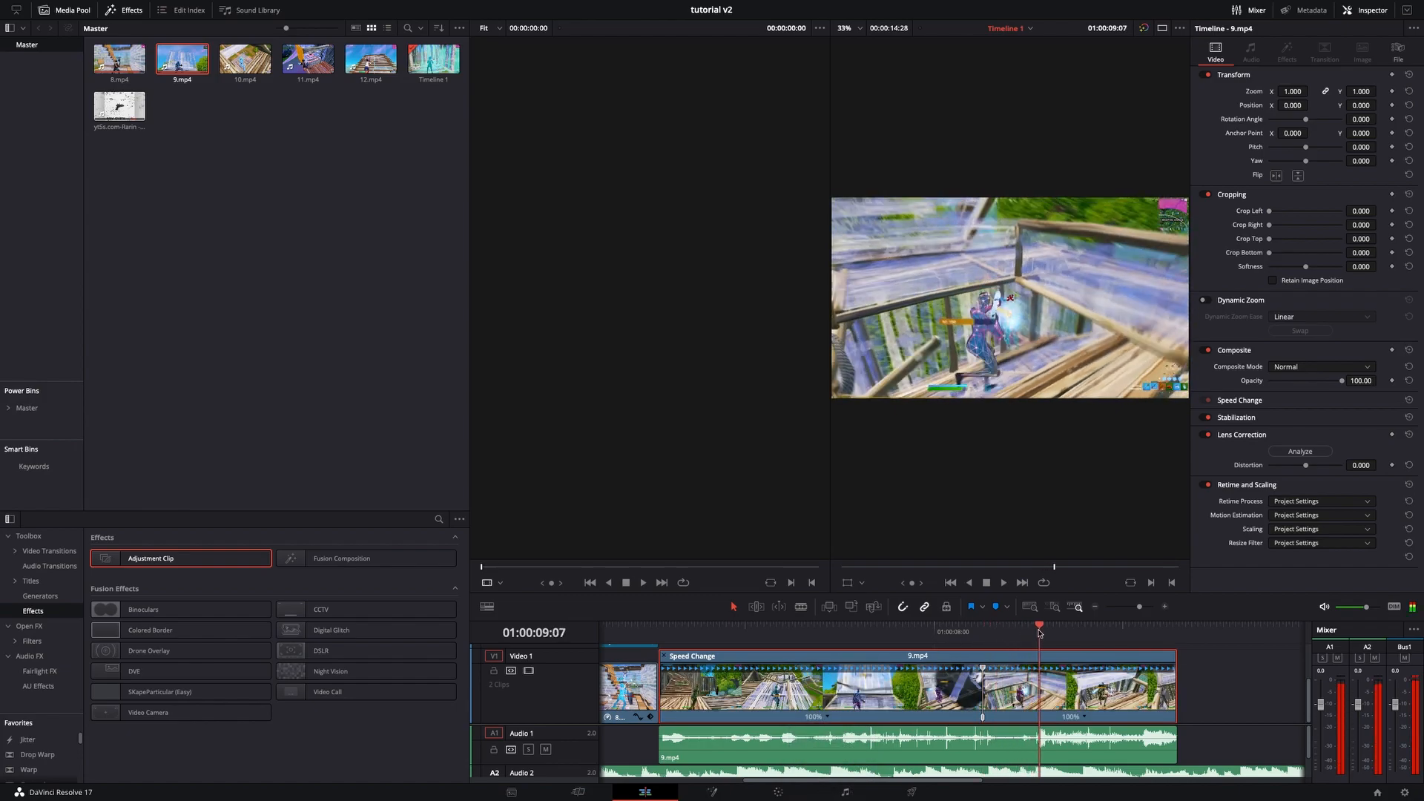
left_click(1084, 716)
left_click(1094, 697)
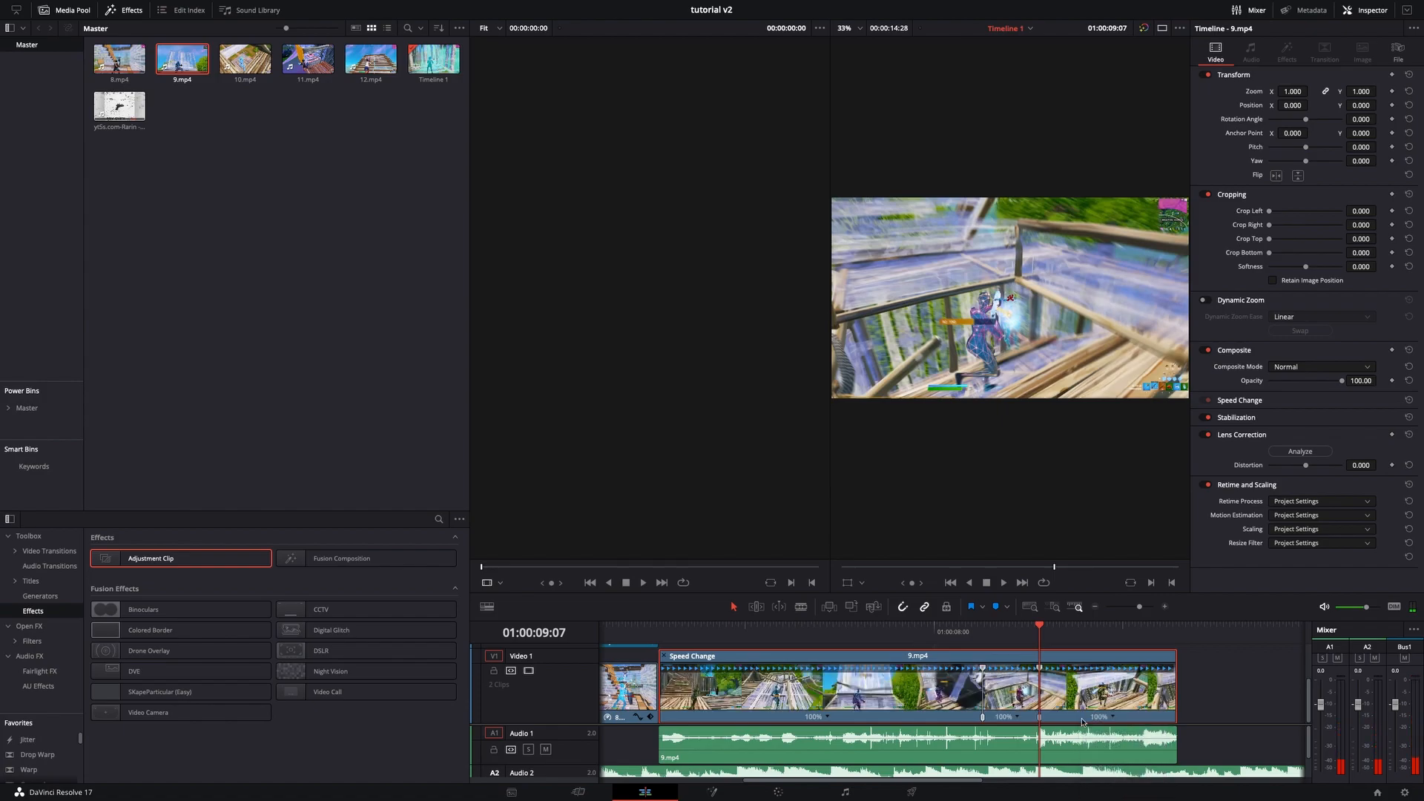
left_click_drag(1044, 637, 1008, 642)
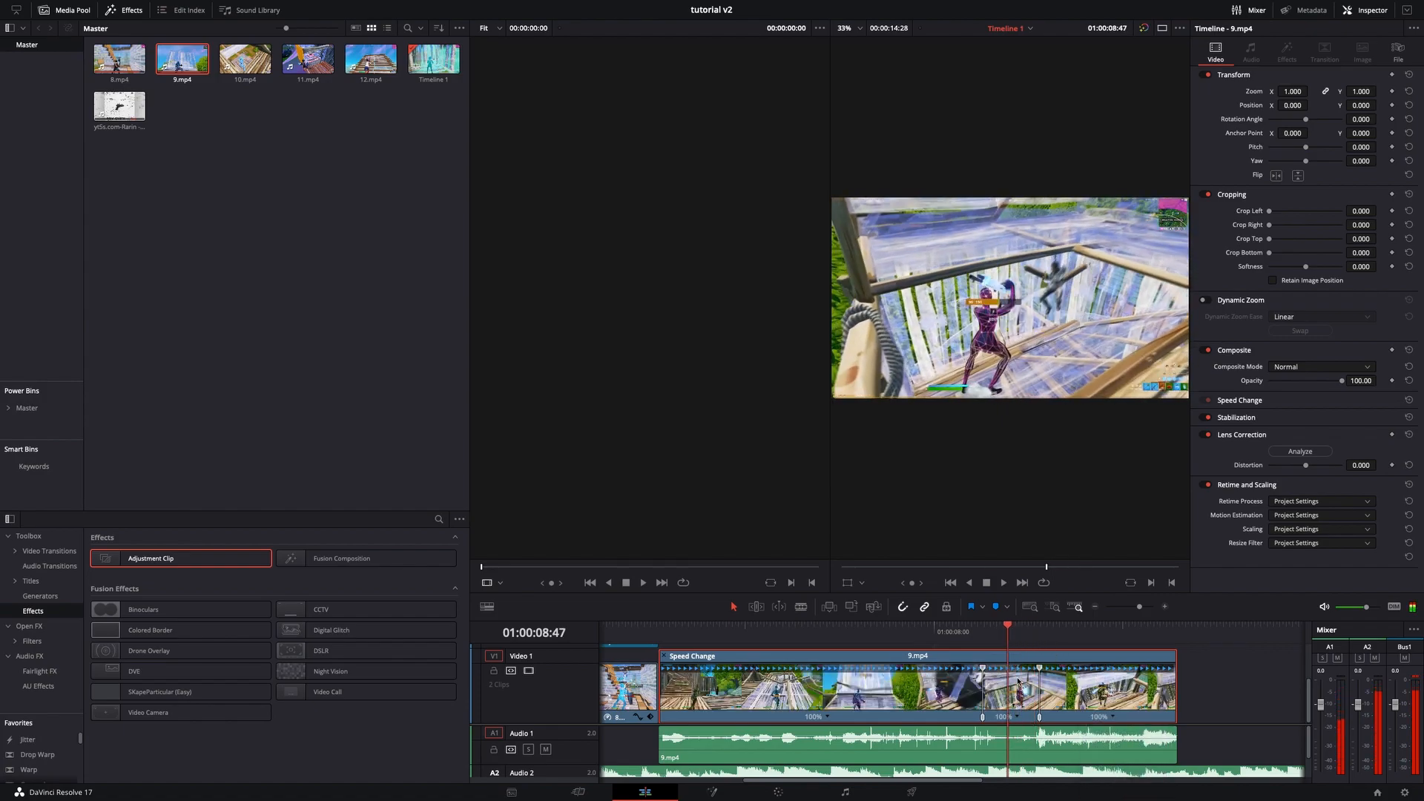
left_click(1018, 717)
left_click(1031, 693)
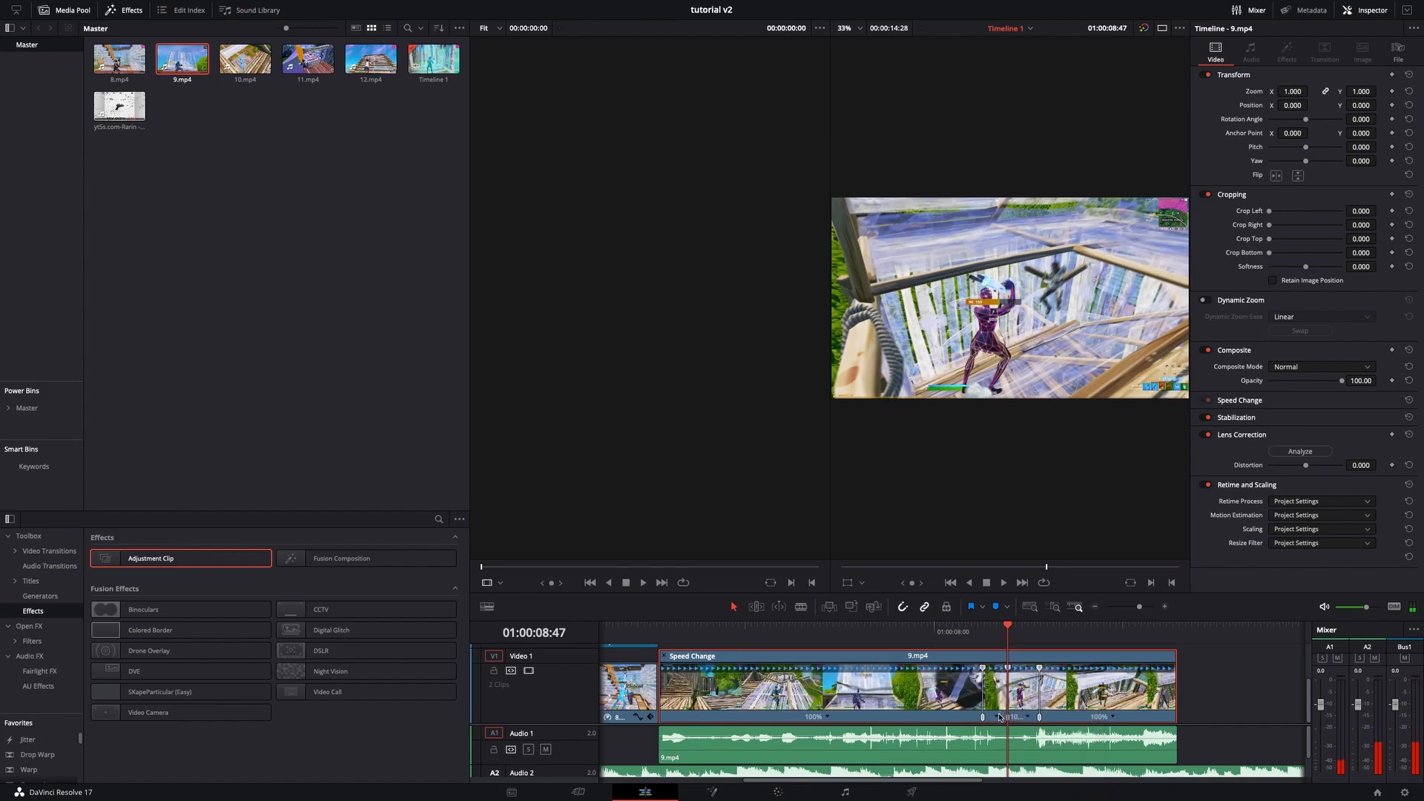
- Change the speeds of the new segments, setting the middle segment to 400%
left_click(999, 717)
mouse_move(1038, 677)
left_click(1094, 710)
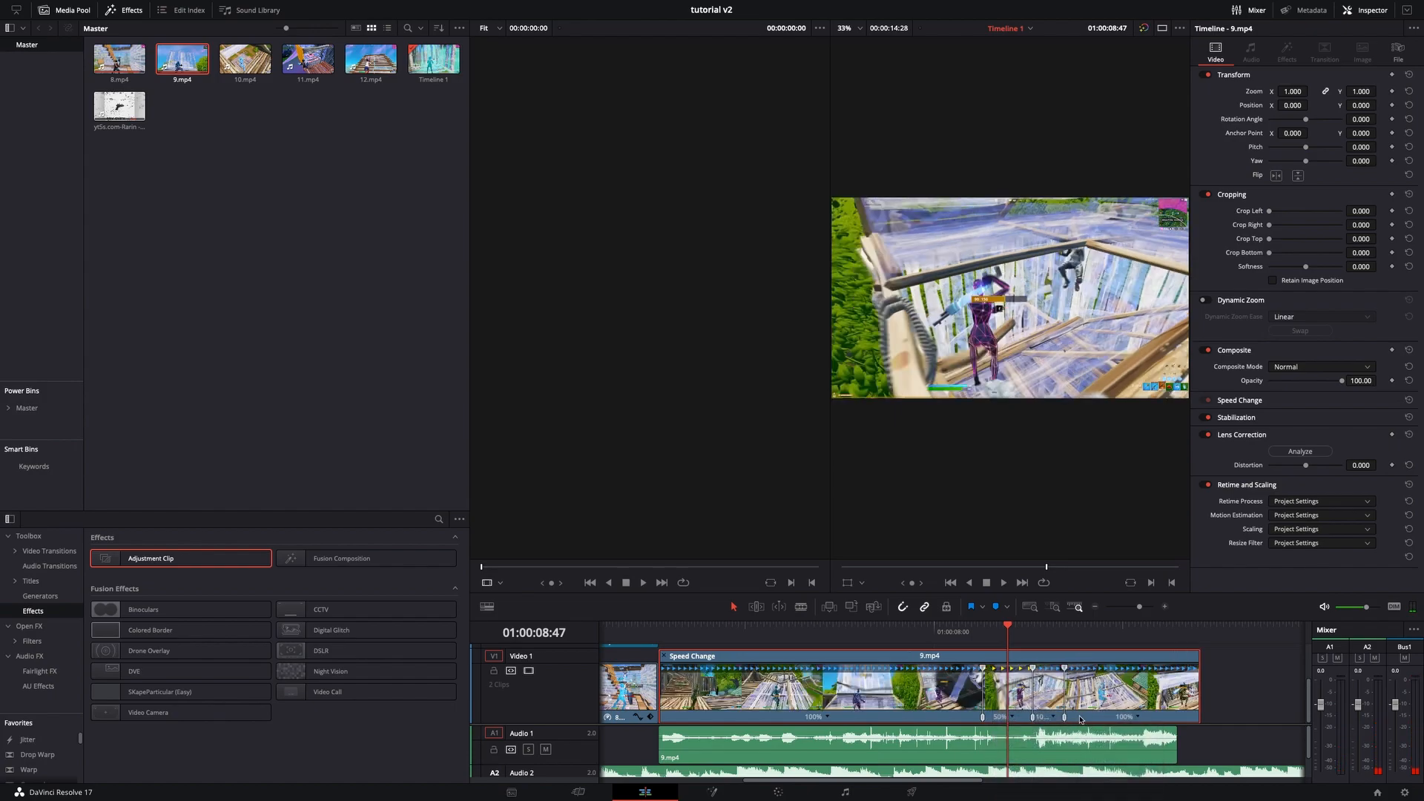
left_click(1054, 718)
mouse_move(1083, 707)
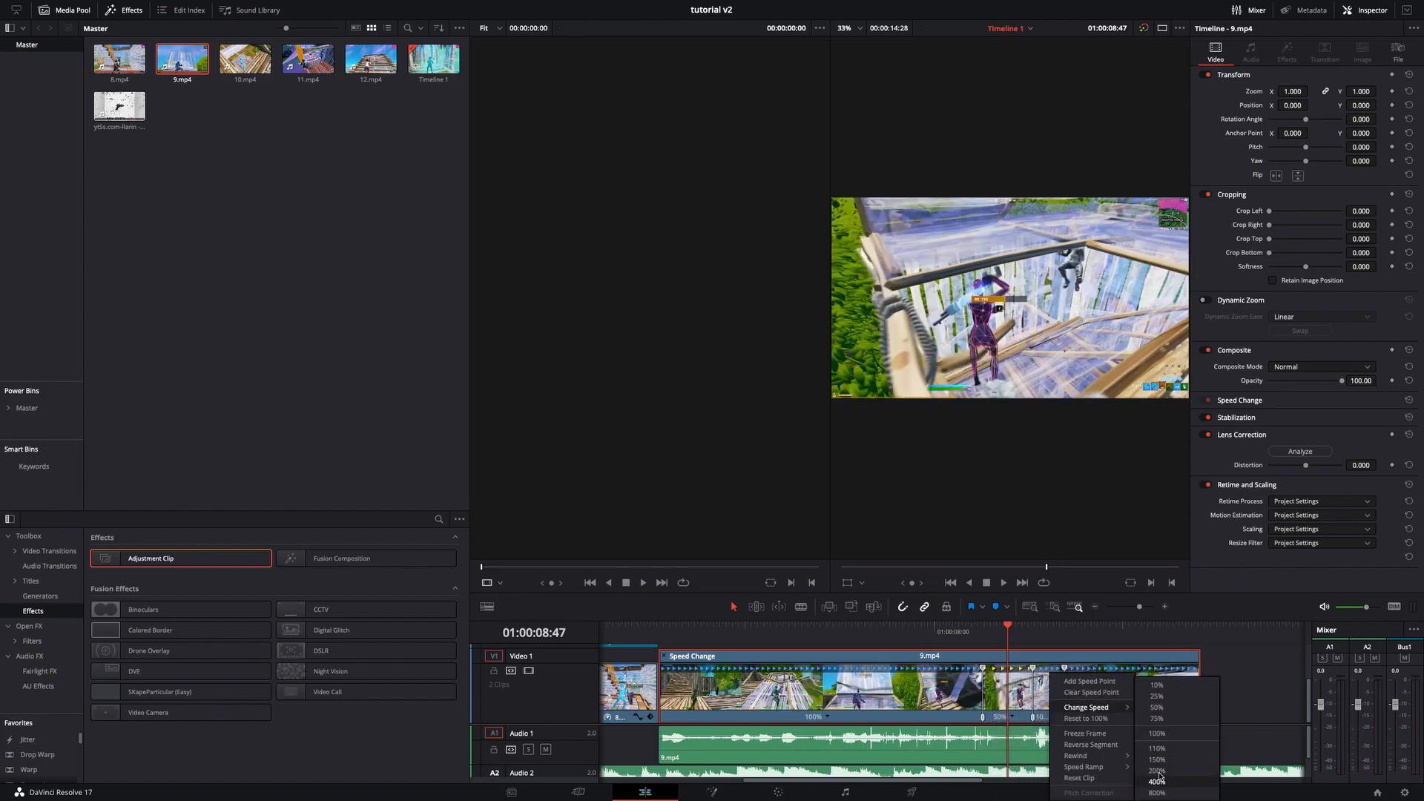
left_click(1157, 780)
- Set the following segment's speed to 50%
left_click(1118, 717)
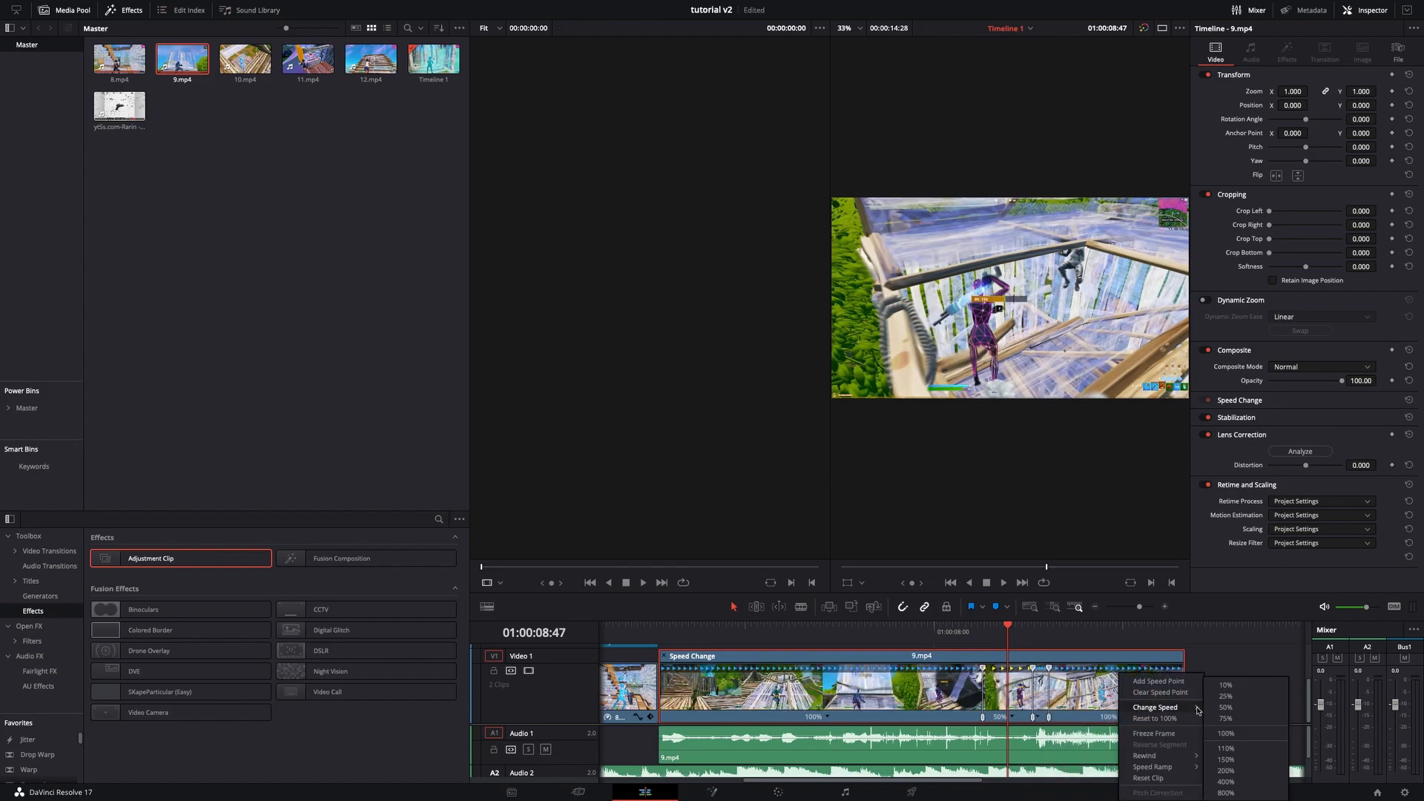
left_click(1225, 707)
- Turn off the retime controls on 9.mp4
left_click(1024, 636)
left_click_drag(1025, 640, 1050, 639)
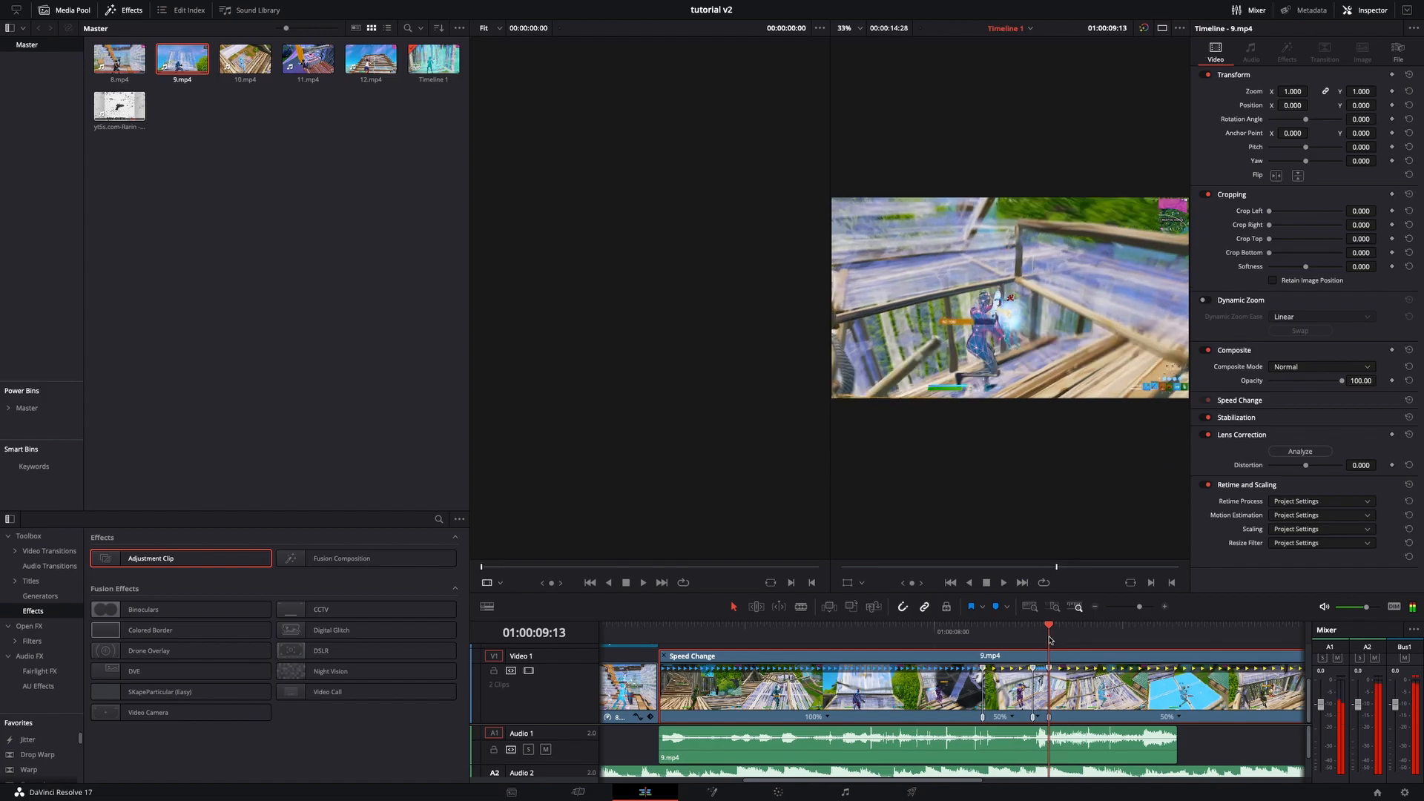
right_click(1059, 659)
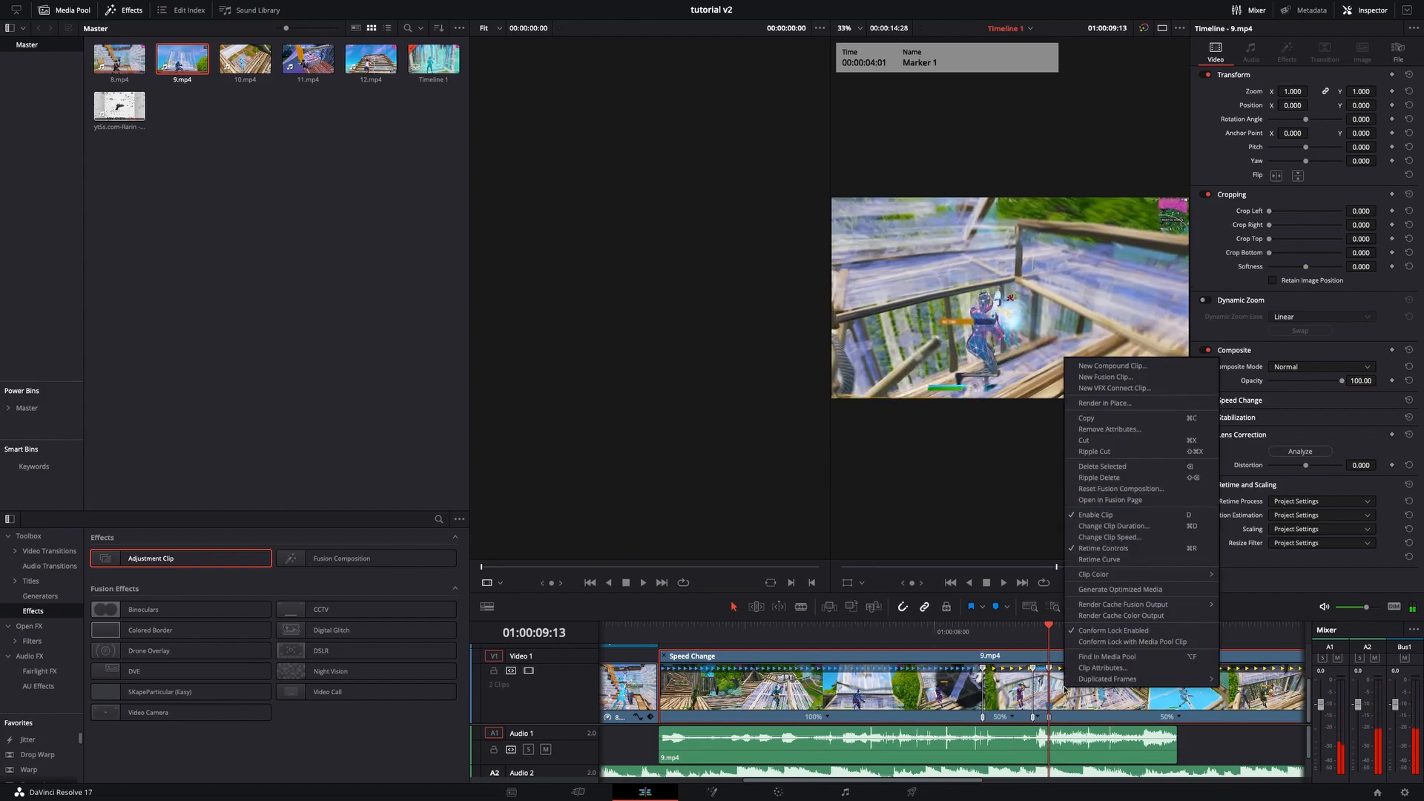
left_click(1109, 548)
- Move 9.mp4 so it follows directly after 8.mp4 on the timeline
left_click_drag(1140, 606, 1136, 611)
scroll(1045, 747, "down", 1)
scroll(1046, 748, "down", 1)
left_click_drag(790, 686, 940, 687)
left_click_drag(1000, 696, 771, 690)
scroll(990, 757, "up", 1)
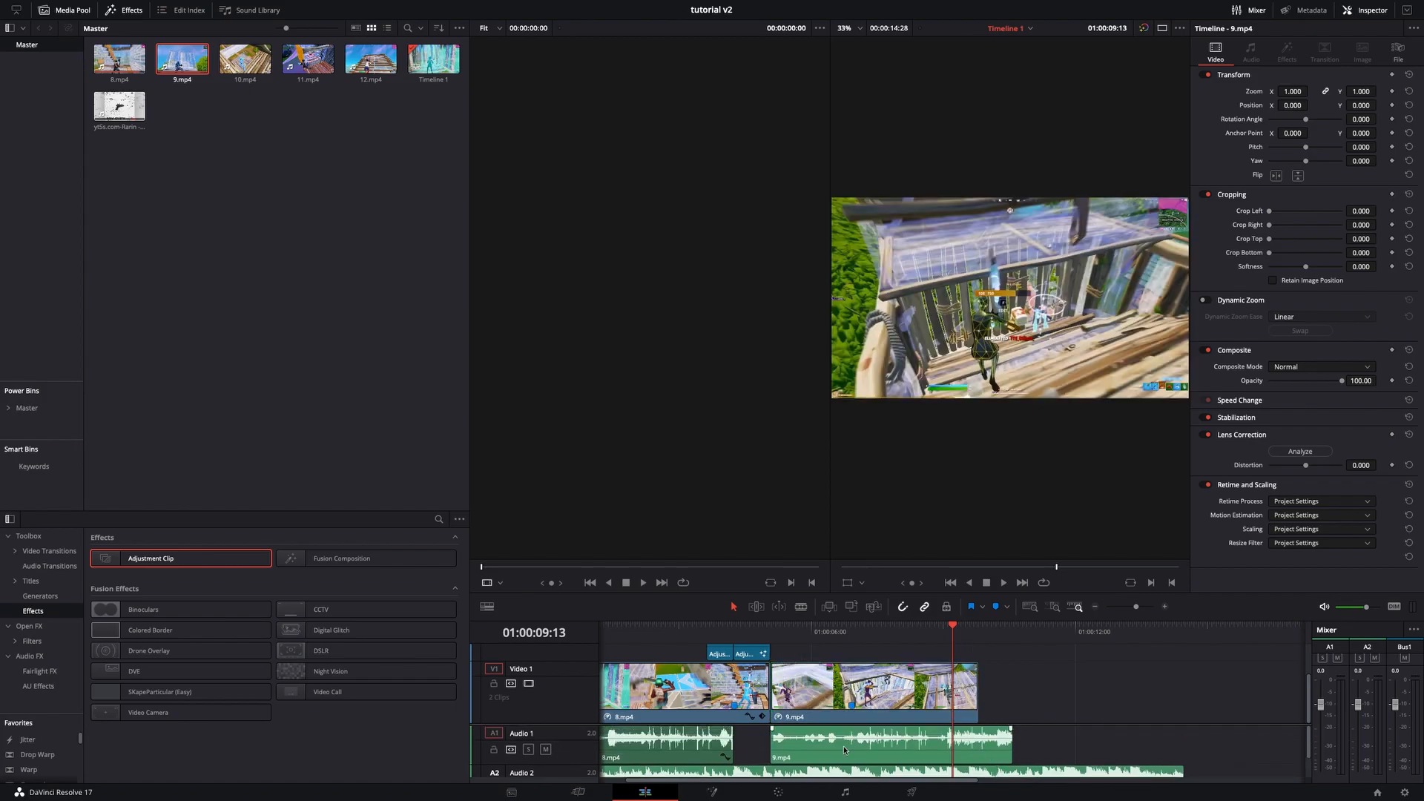
- Split 9.mp4's audio at the playhead and delete the remaining part
left_click_drag(770, 746, 789, 746)
left_click_drag(851, 758, 821, 760)
left_click_drag(946, 643, 858, 658)
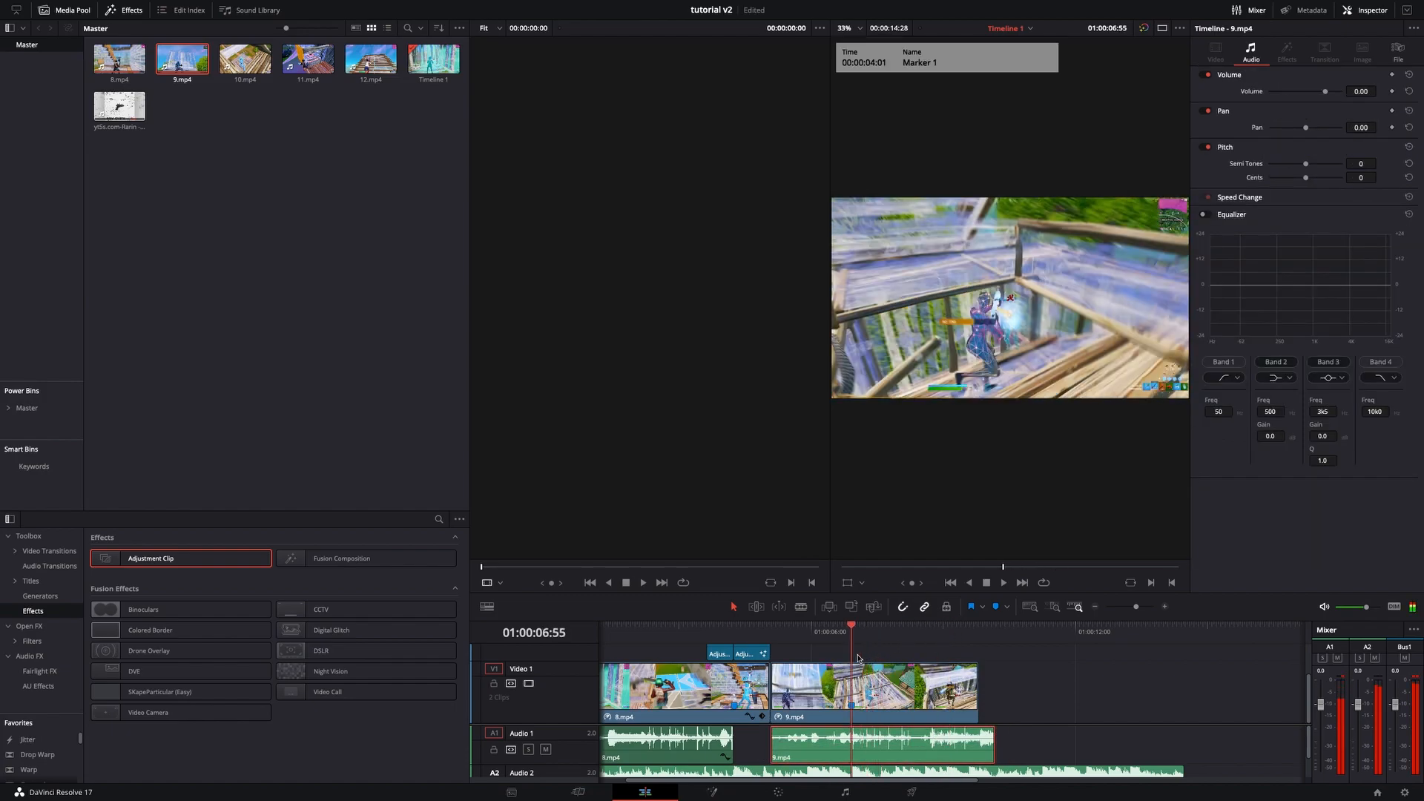
key("ctrl+b")
left_click(884, 755)
key("Delete")
- Play back the edit from the start of 9.mp4 to preview the speed ramp
scroll(889, 752, "down", 3)
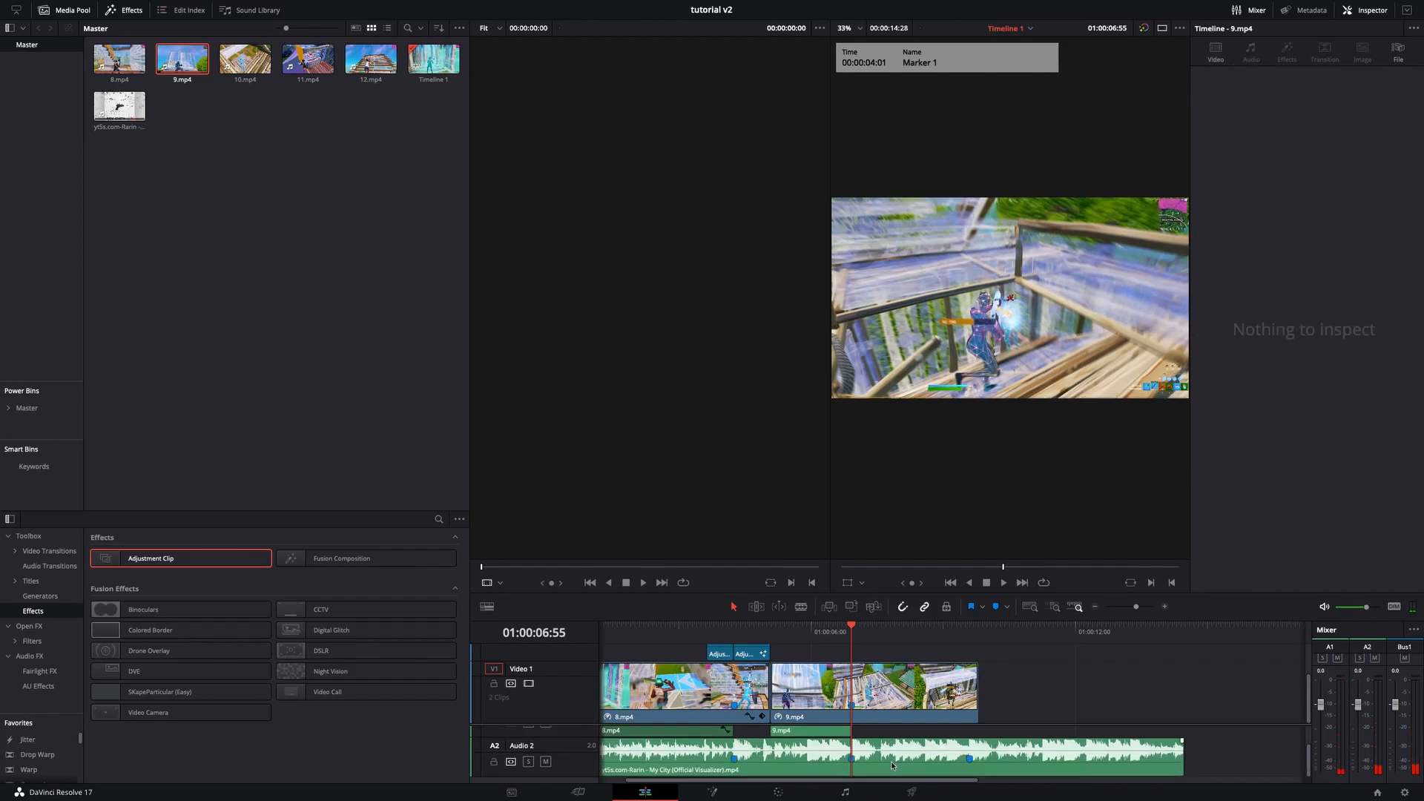
left_click(772, 640)
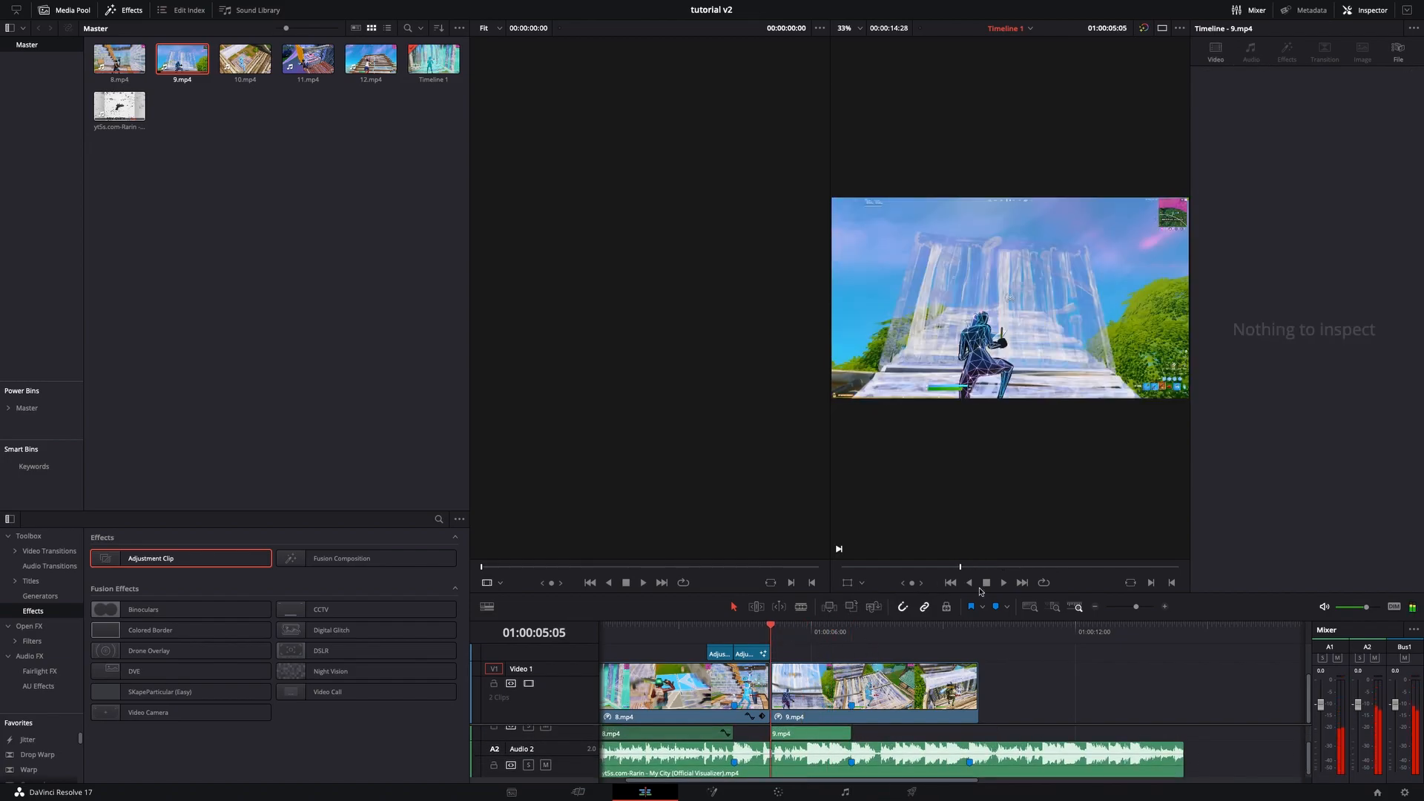
left_click(1003, 583)
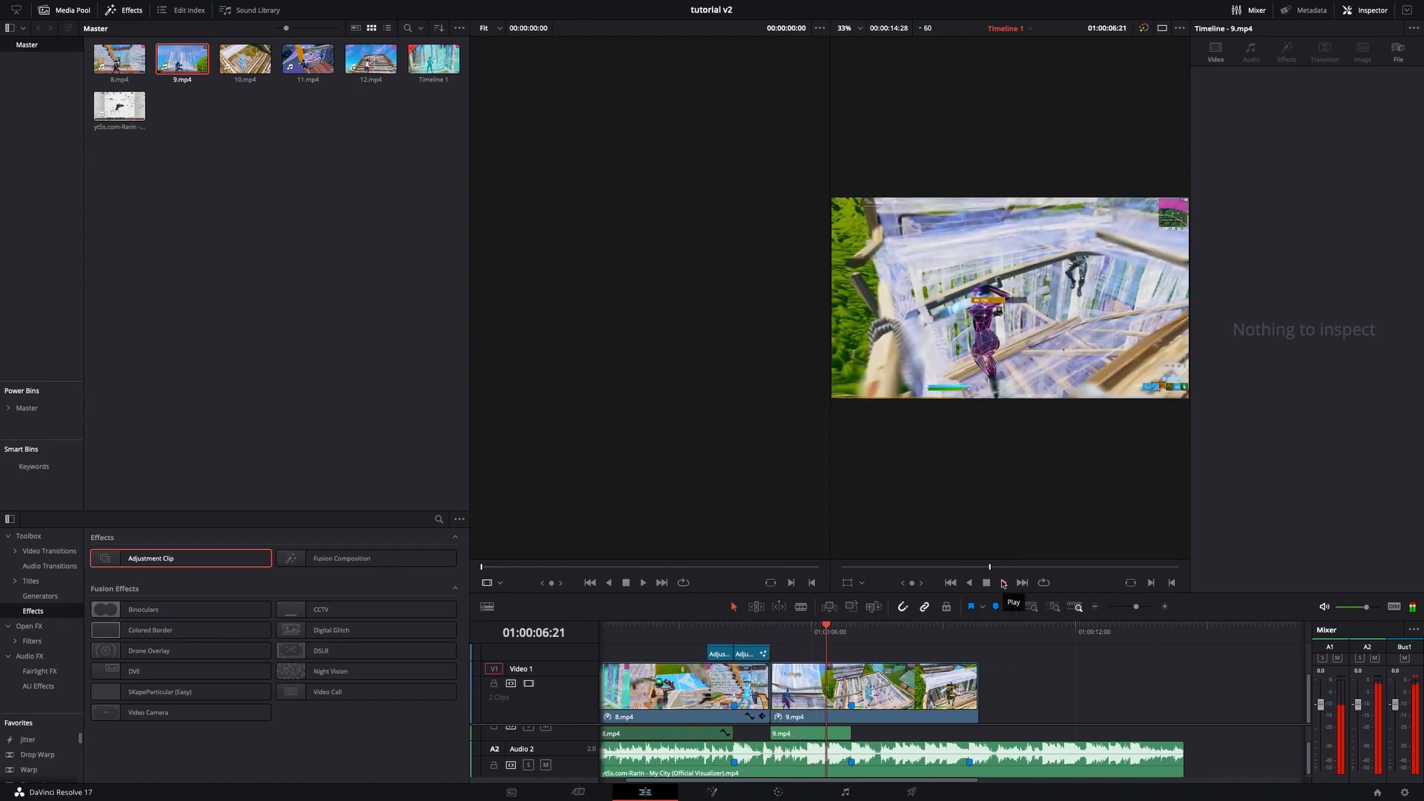
left_click(1002, 583)
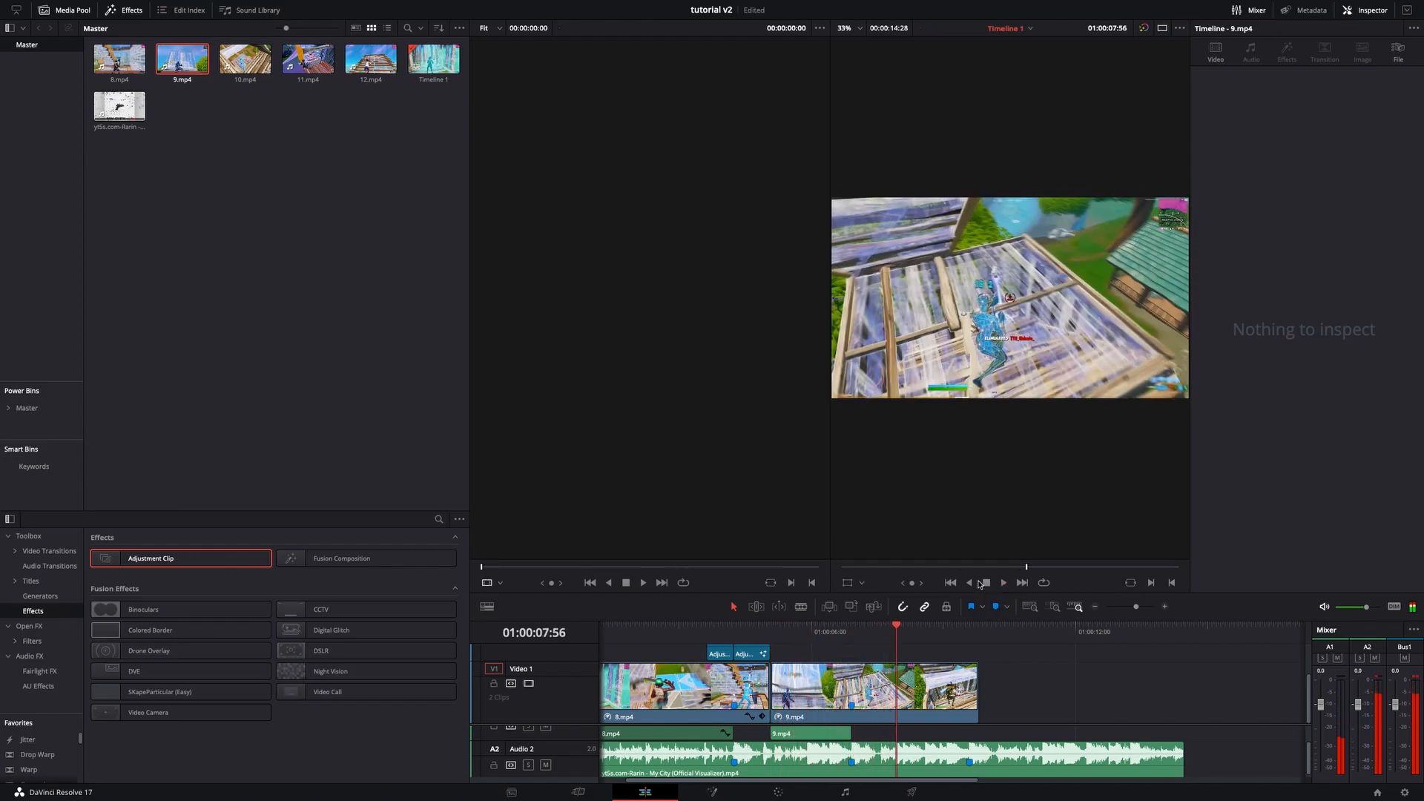
scroll(775, 694, "up", 1)
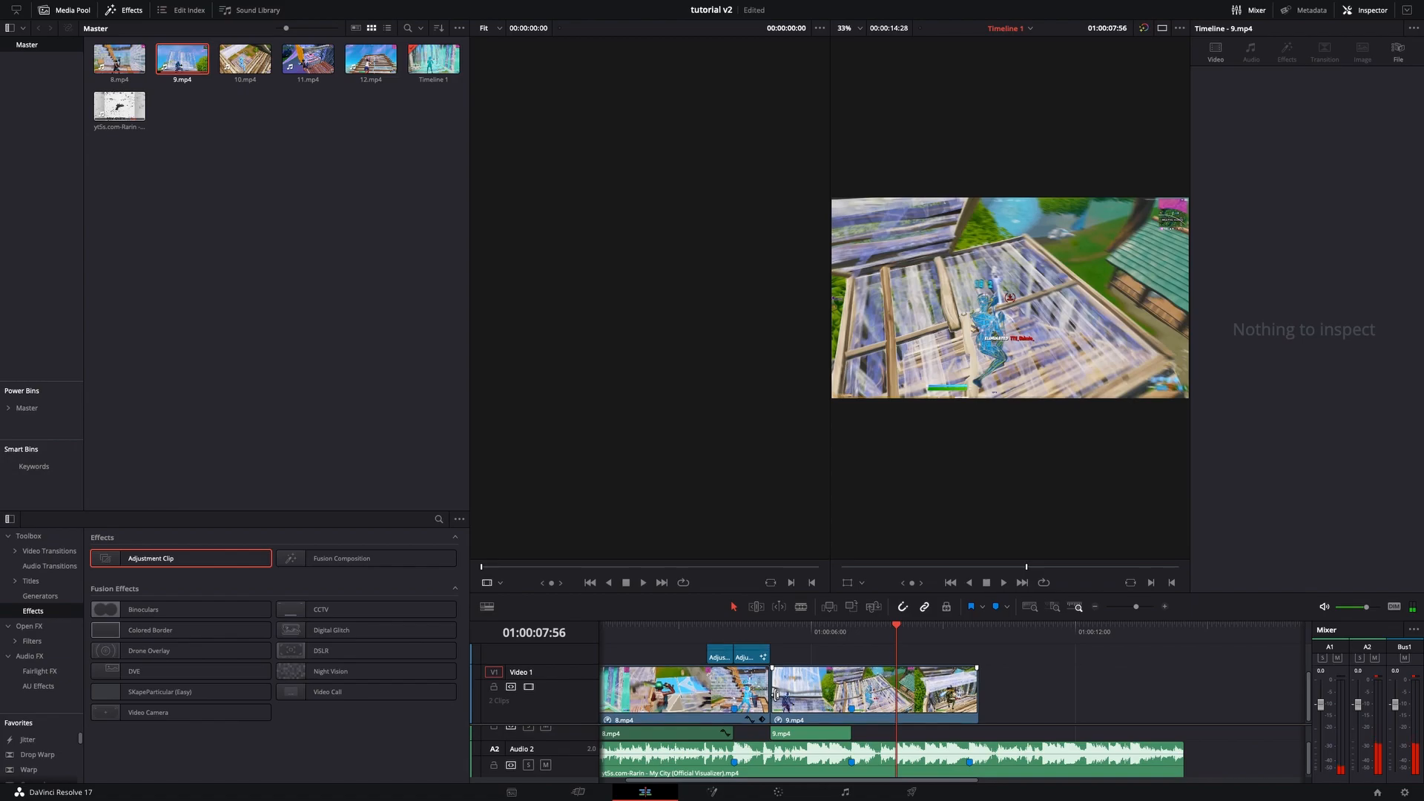
scroll(772, 695, "right", 1)
- Paste copies of the adjustment clips and place them at the next beat over 9.mp4
left_click(738, 658)
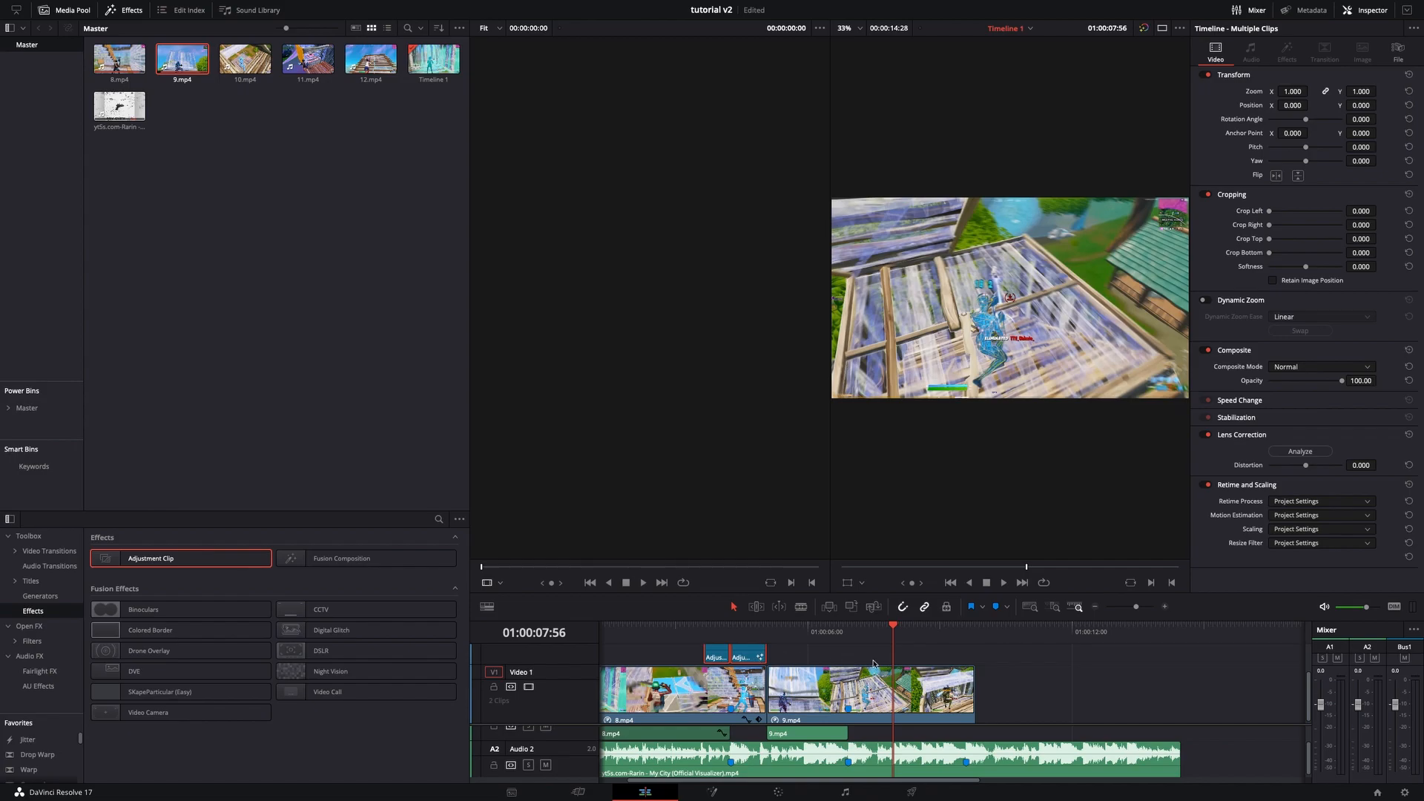
key("ctrl+v")
left_click_drag(944, 667, 864, 659)
left_click_drag(955, 627, 837, 648)
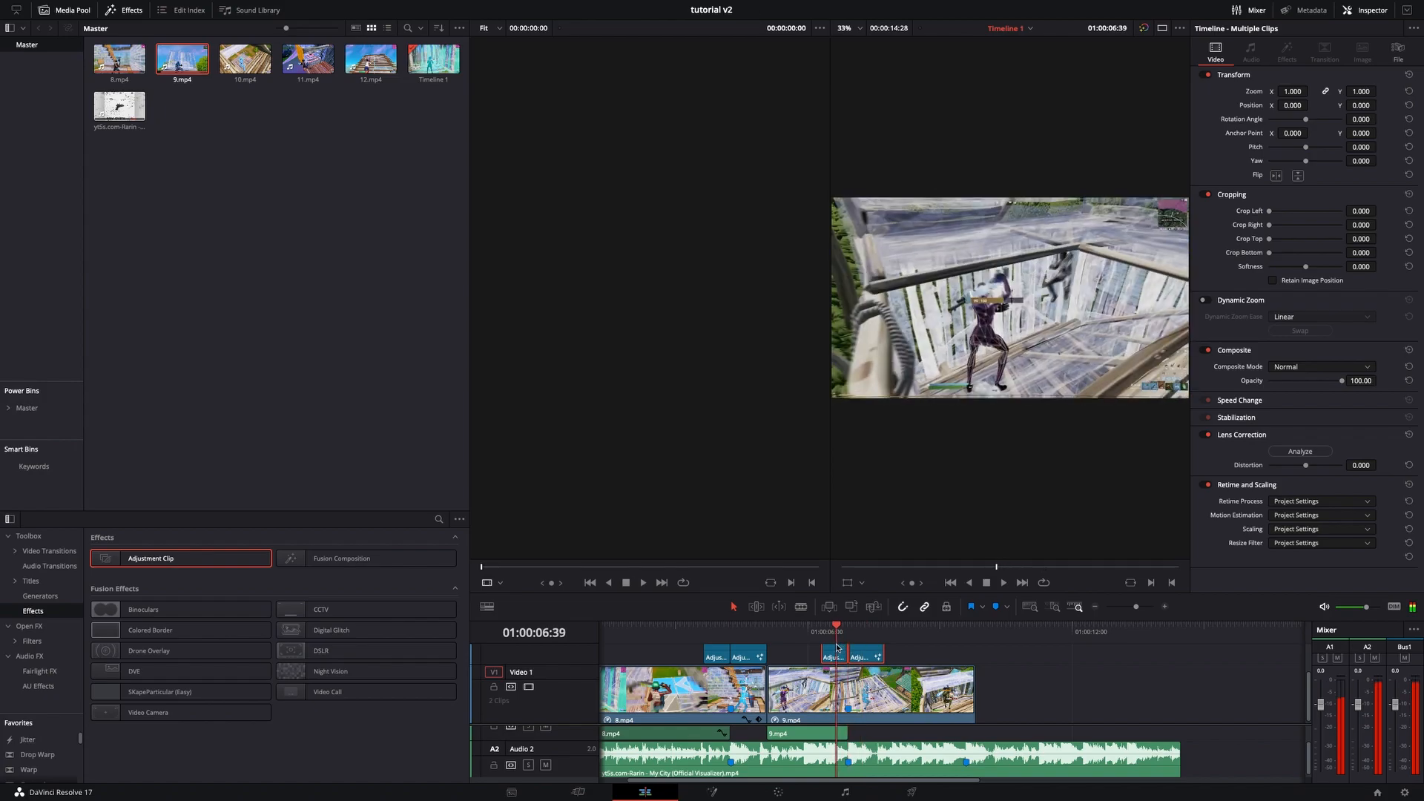
- Step frame by frame through the pasted effects on 9.mp4
key("Right")
key("Right")
key("Right")
key("Right")
key("Right")
key("Right")
key("Right")
key("Right")
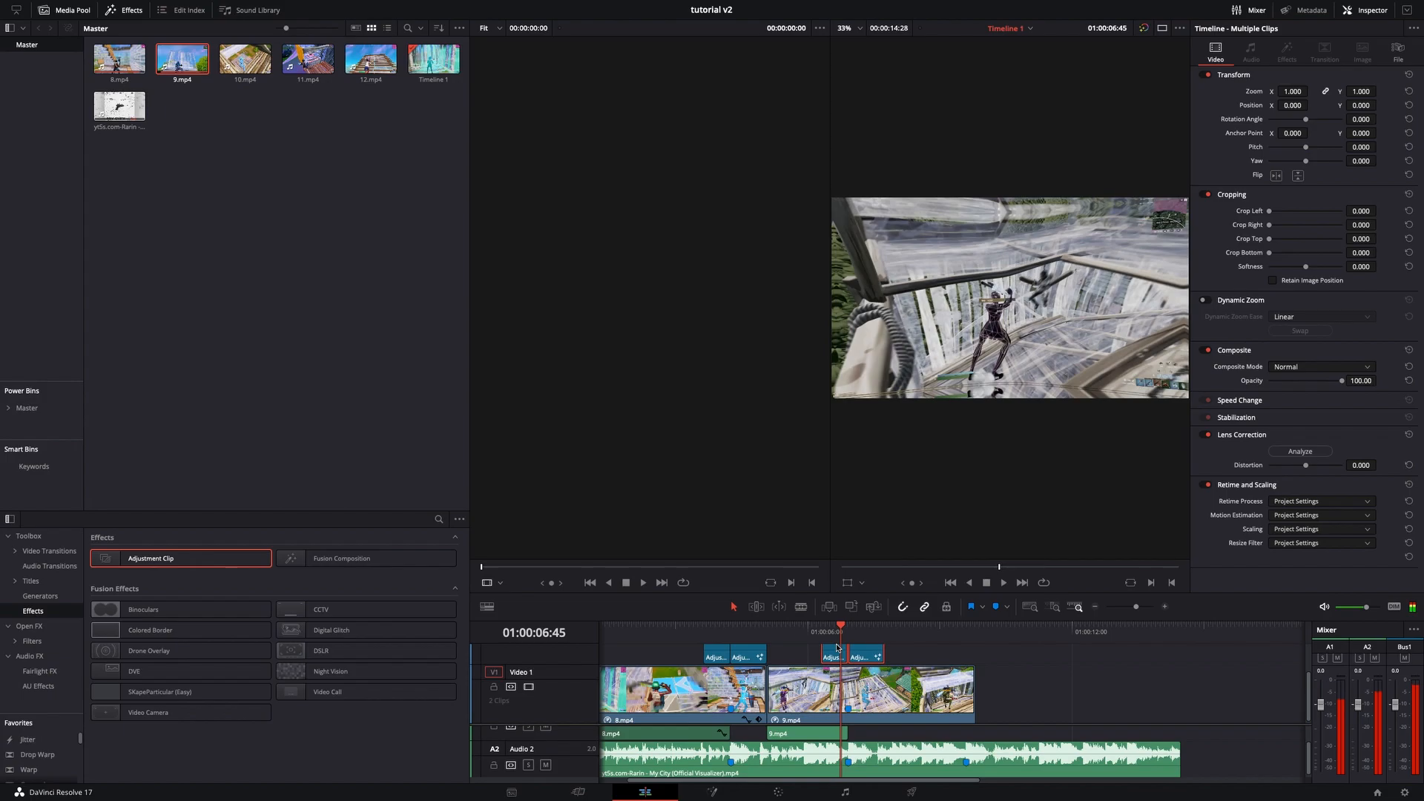
key("Right")
key("Right")
key("Right")
key("Right")
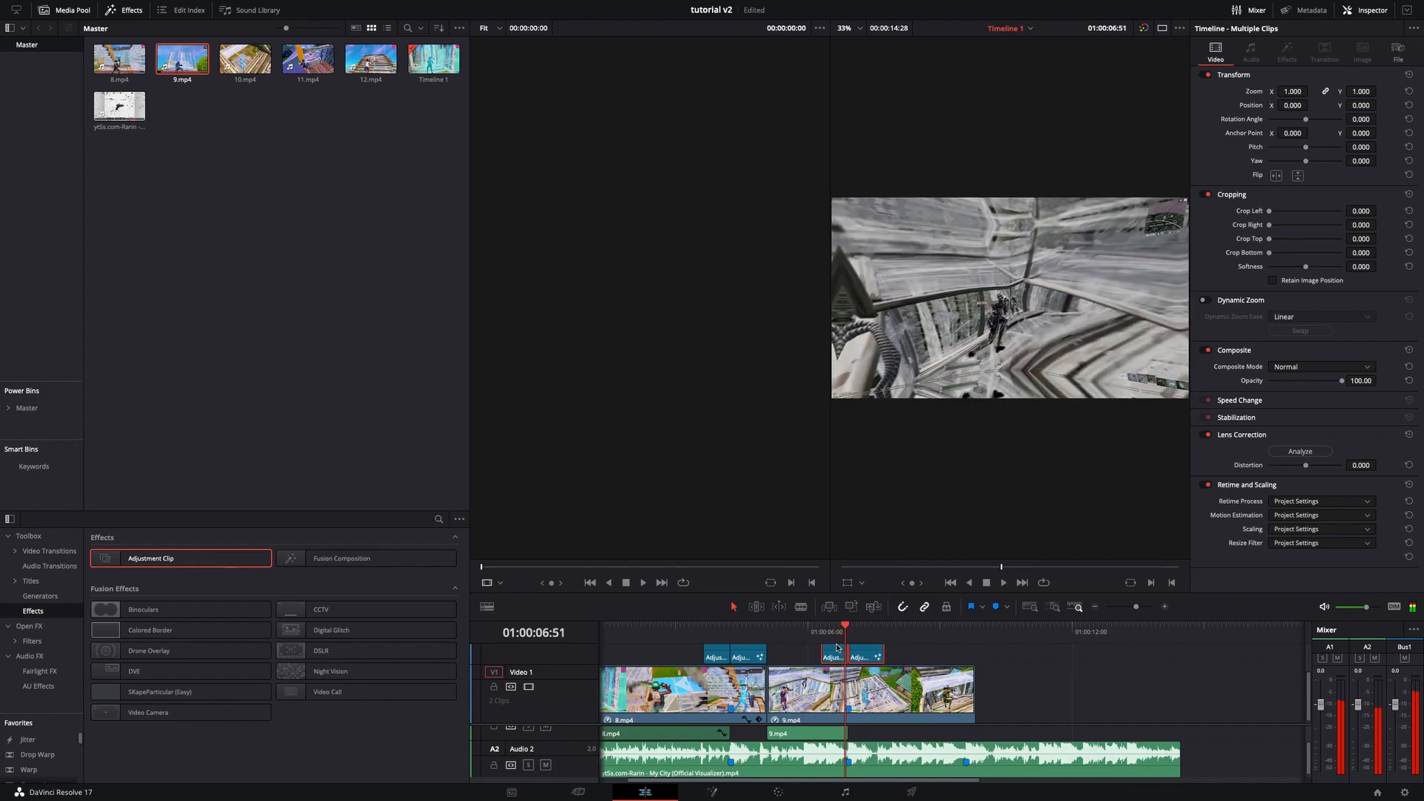
key("Right")
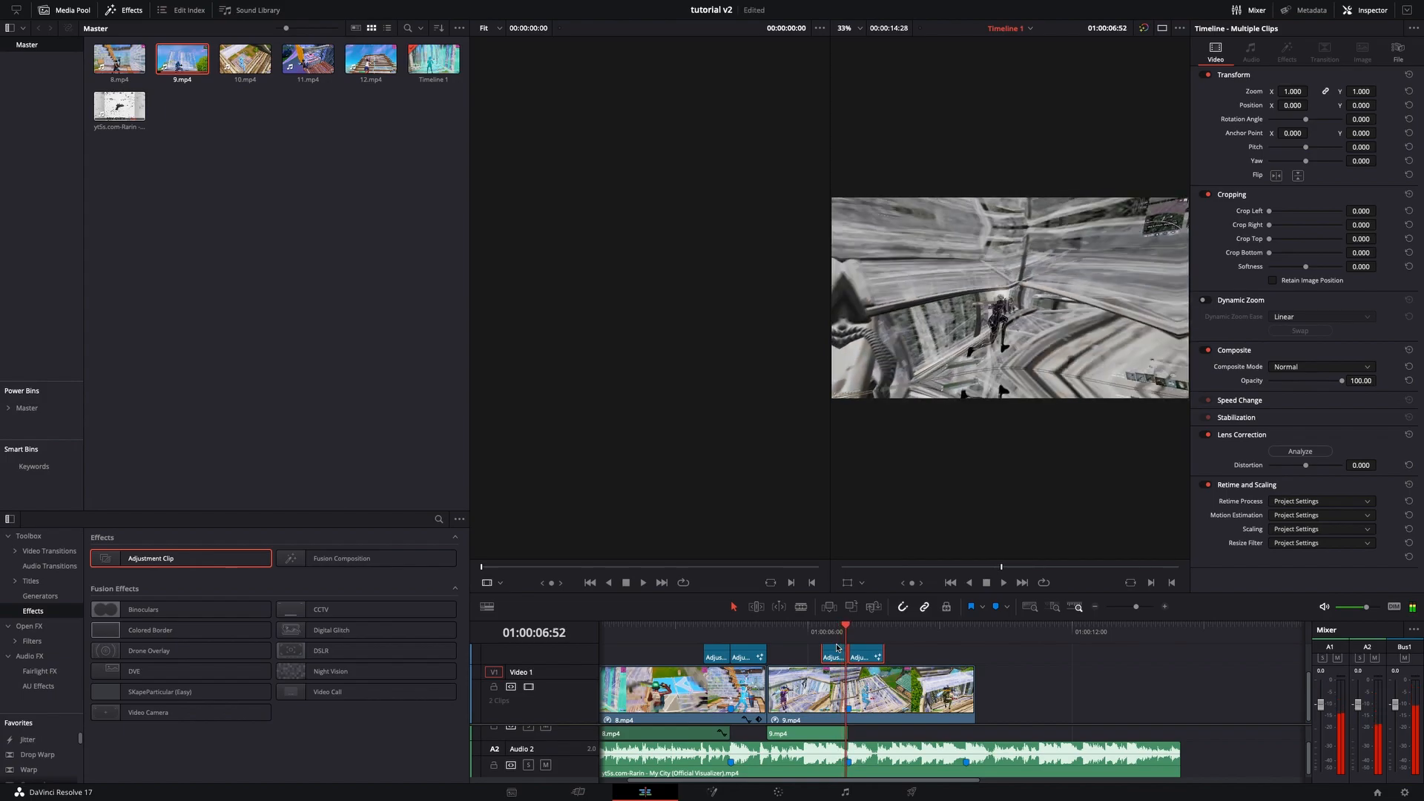
key("Right")
key("Right")
key("Right")
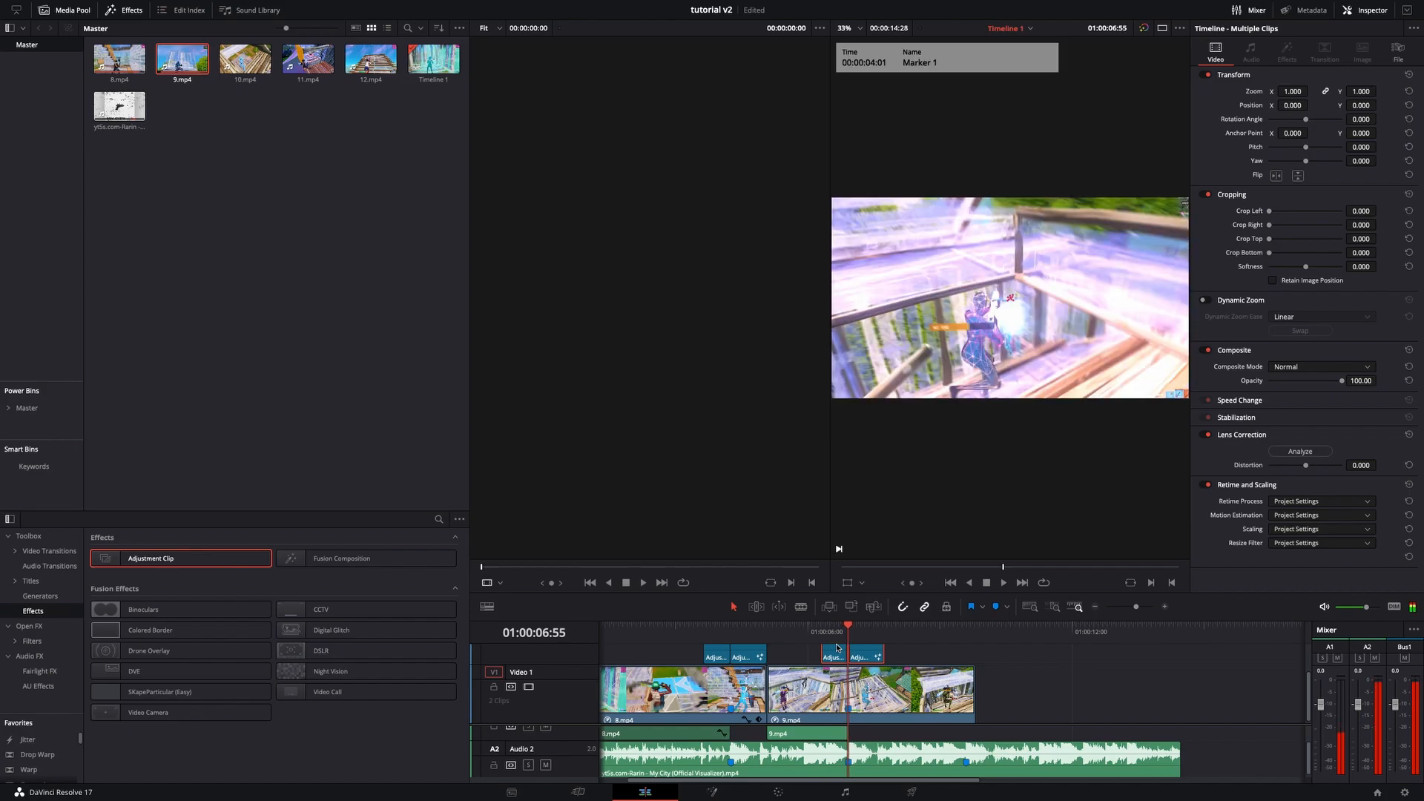
key("Right")
key("Right")
key("Right")
key("Right")
key("Right")
key("Right")
key("Right")
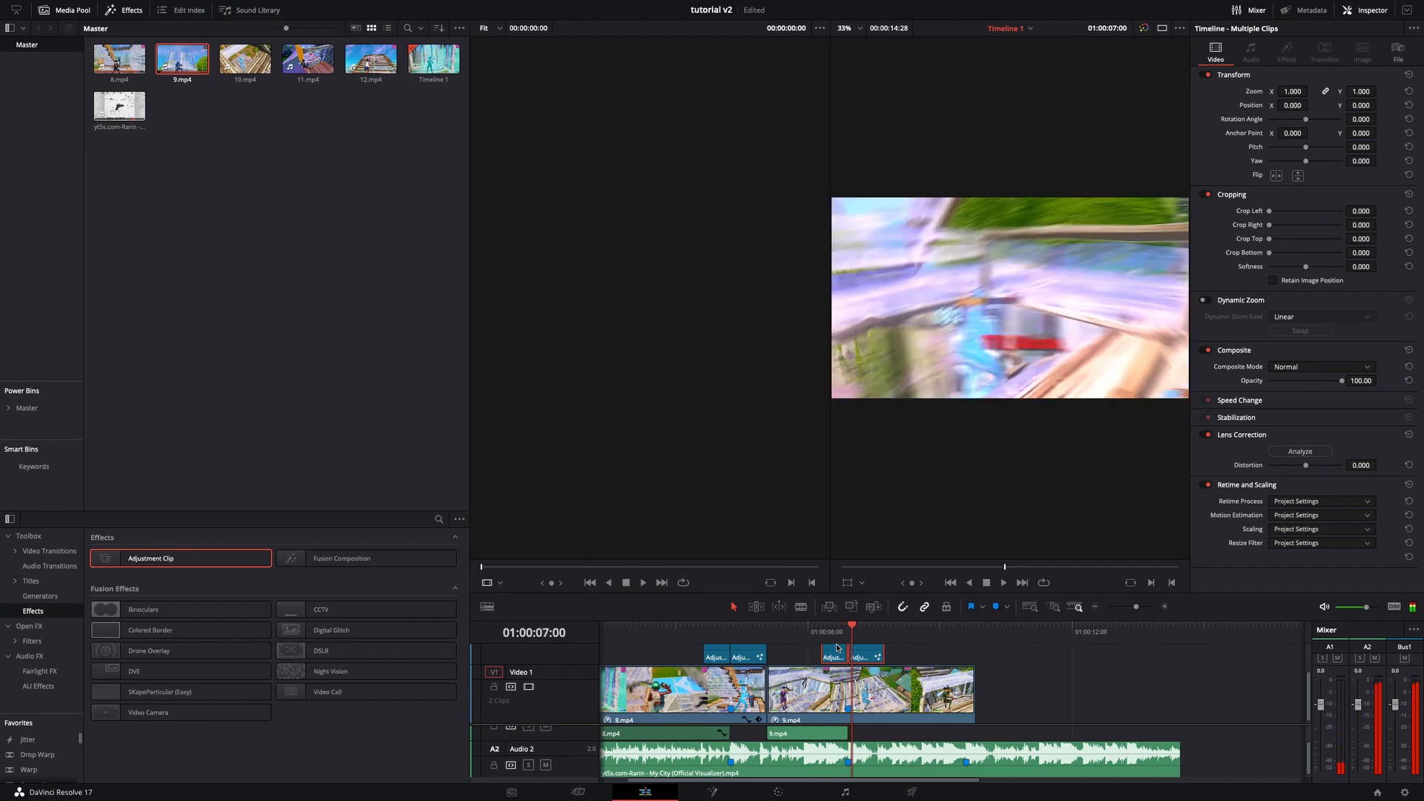
key("Right")
key("Right")
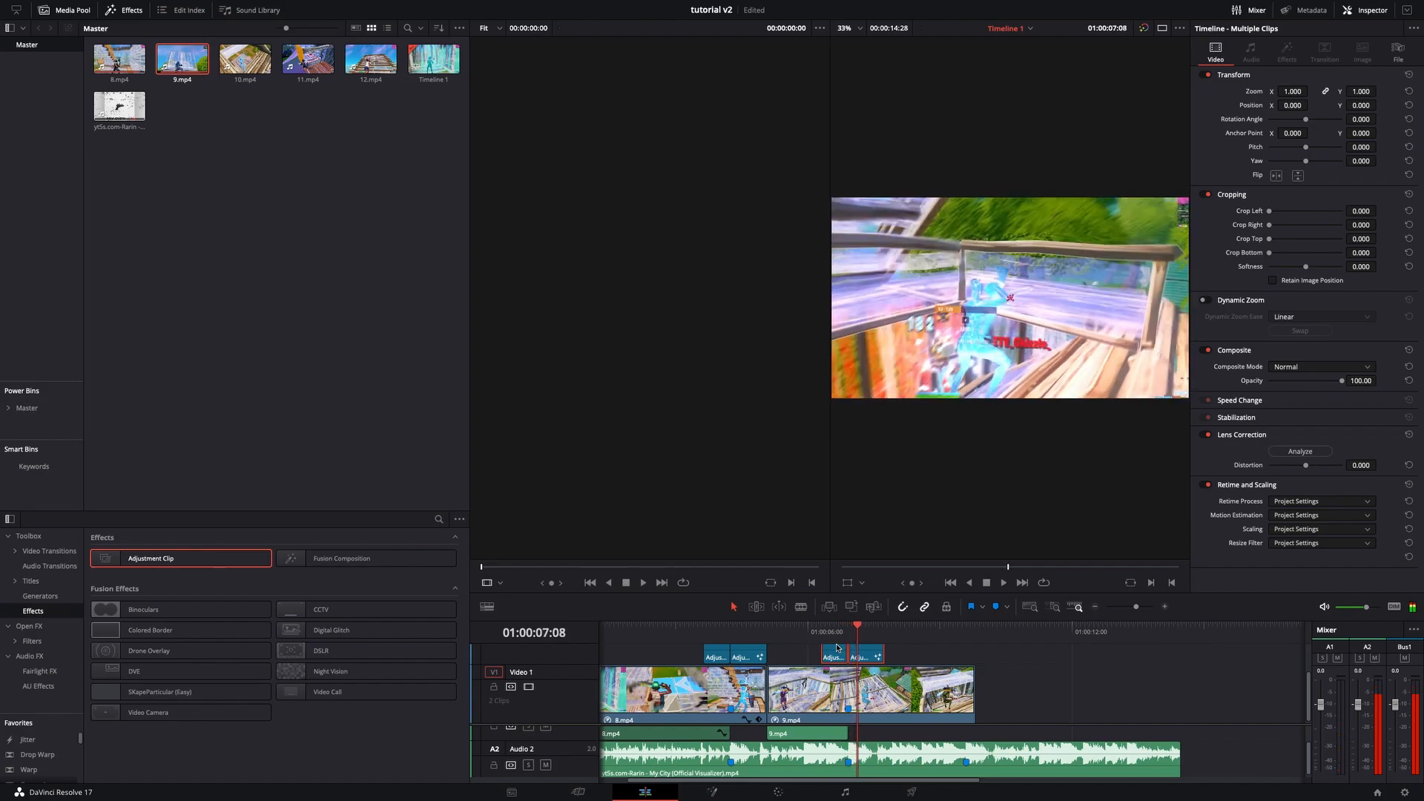
- Split the clip at the playhead just past the second pasted adjustment clips and delete the leftover tail of 9.mp4
left_click_drag(860, 634, 881, 635)
left_click(915, 699)
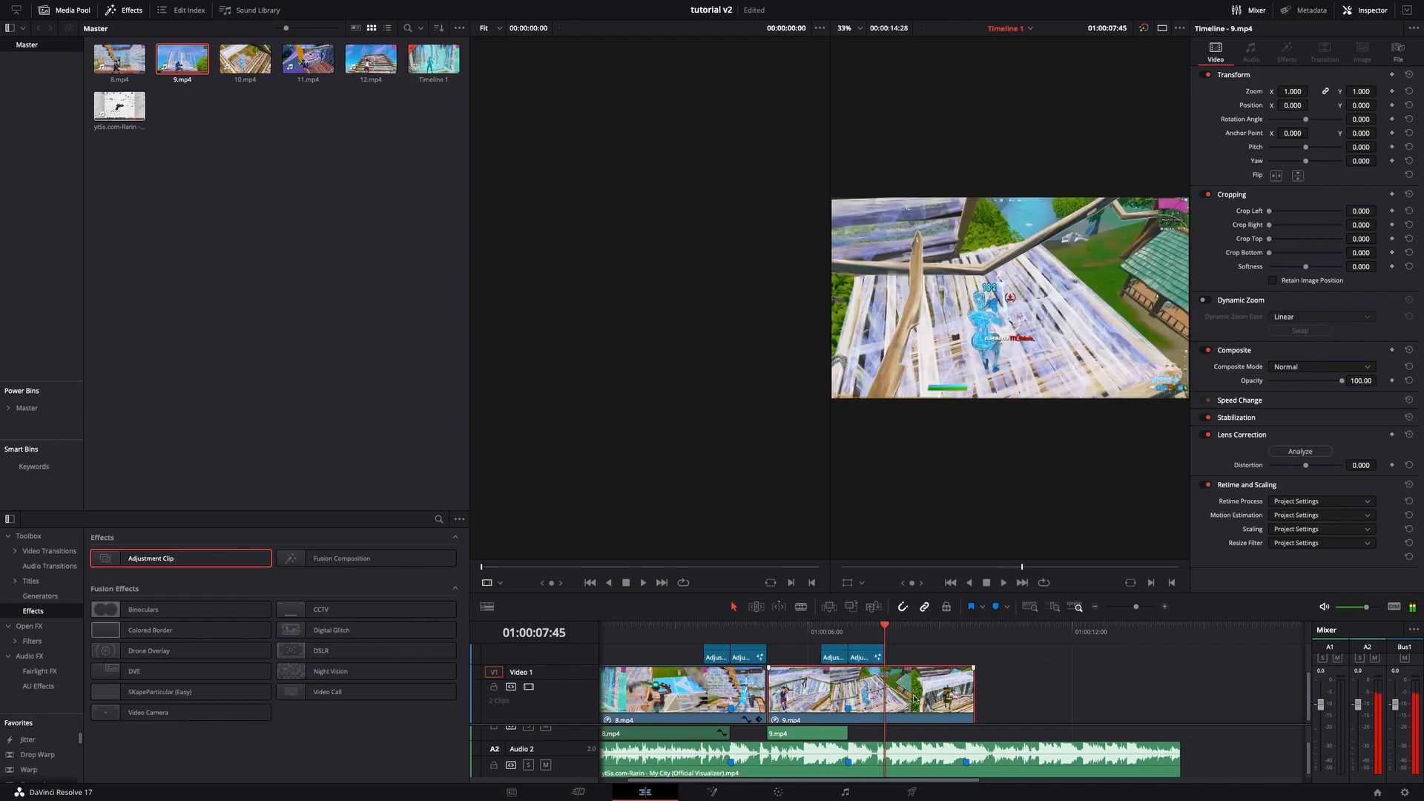
key("ctrl+b")
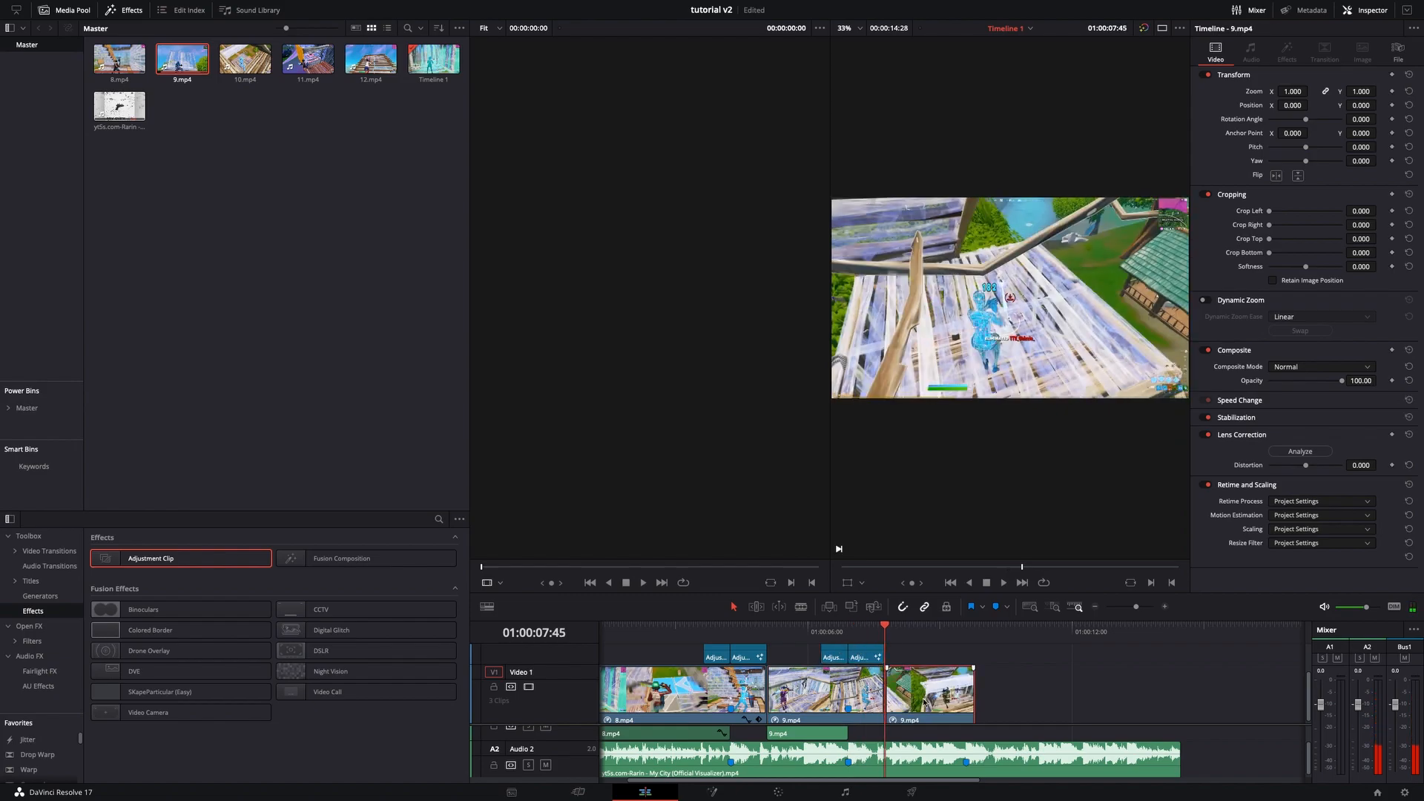
key("Delete")
- Open the pasted adjustment clip in Fusion and change the Glow node's color filter to cyan
left_click(860, 631)
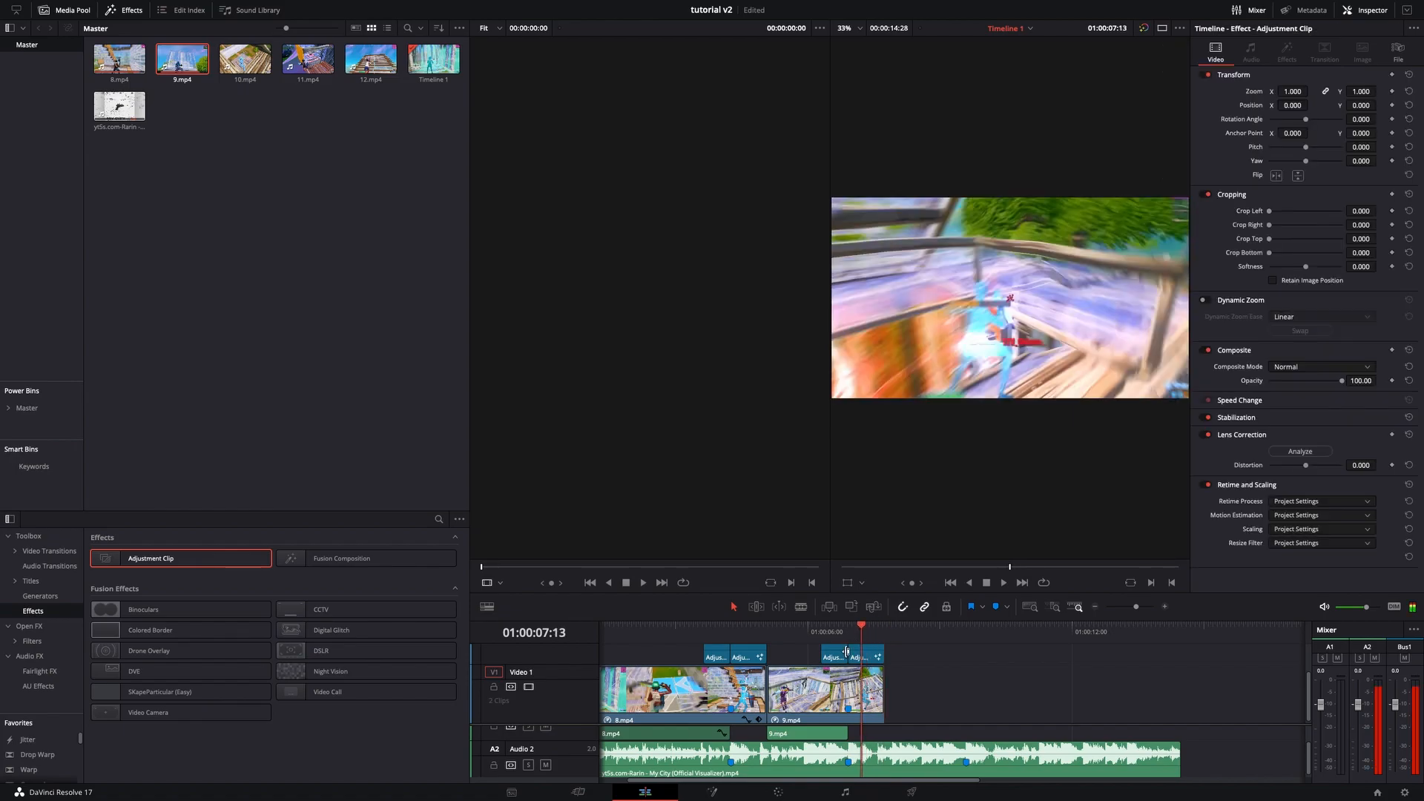
left_click(701, 795)
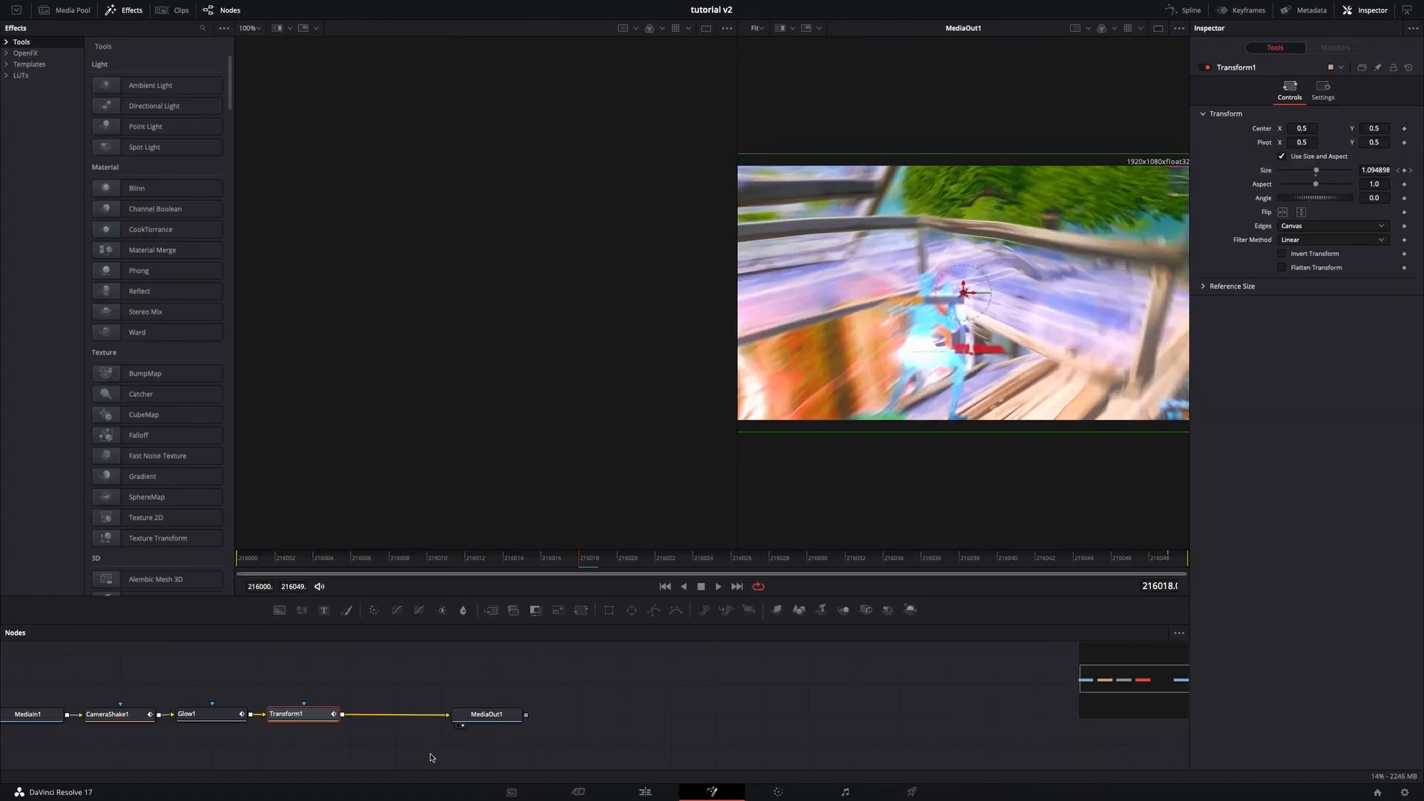
left_click(111, 714)
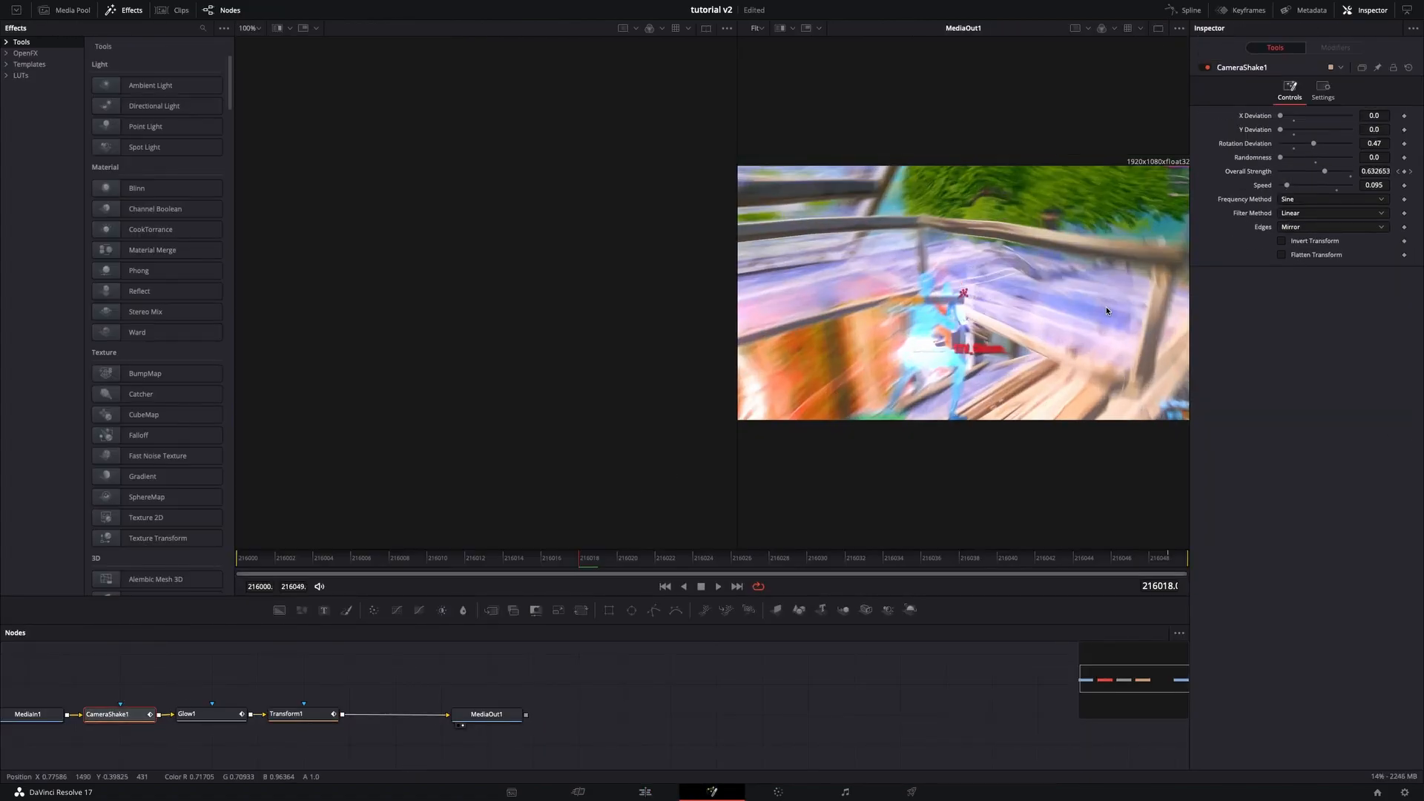
left_click(190, 714)
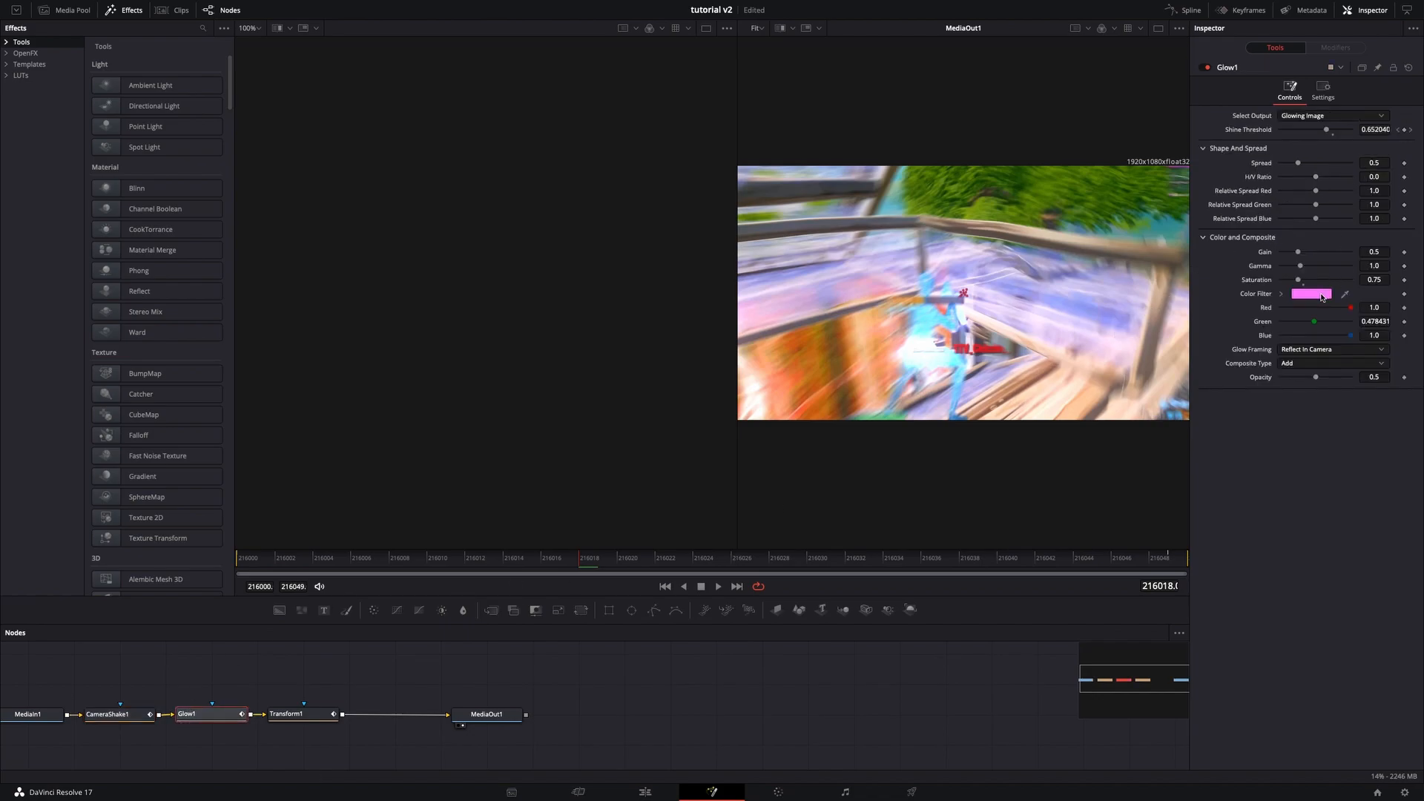
left_click(1324, 294)
left_click_drag(51, 692, 18, 684)
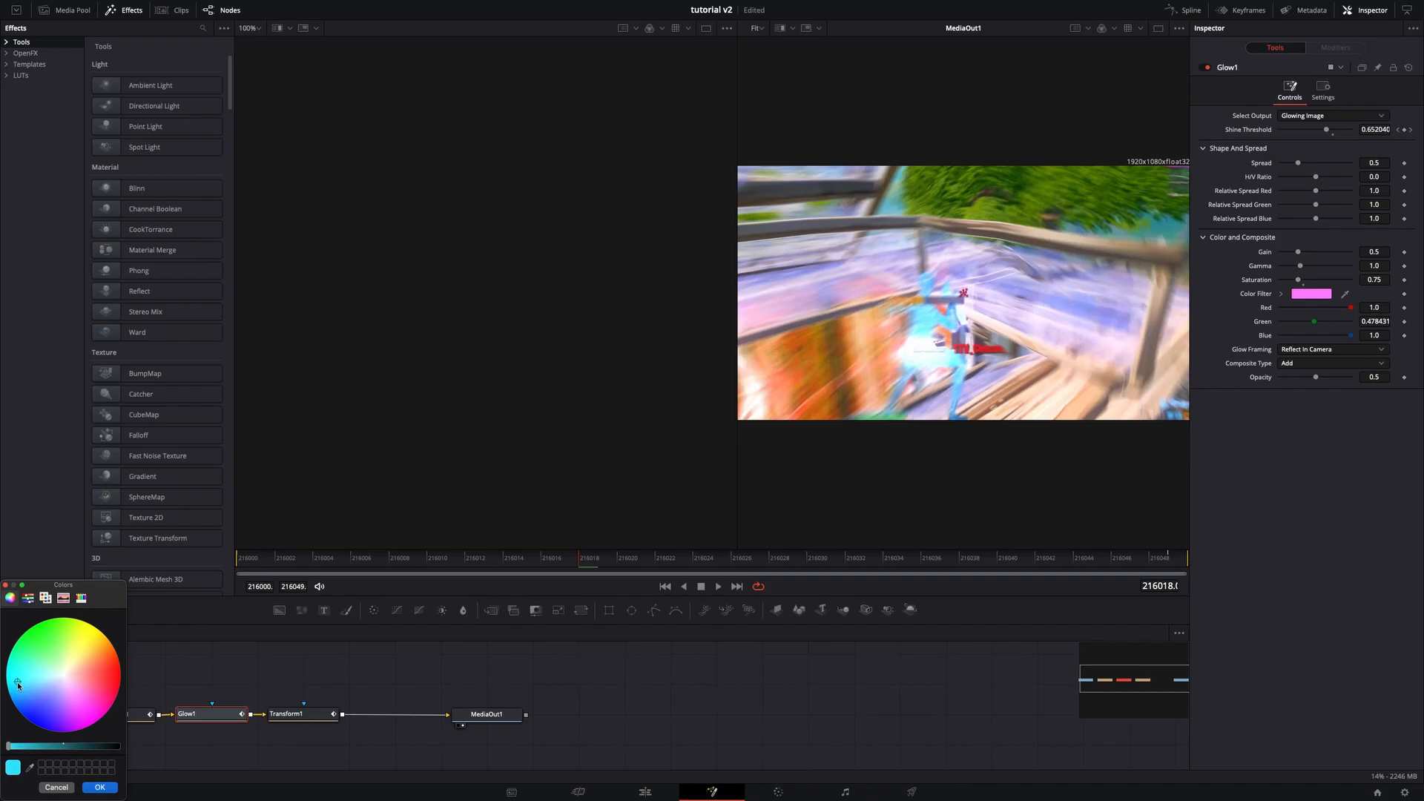
left_click(97, 787)
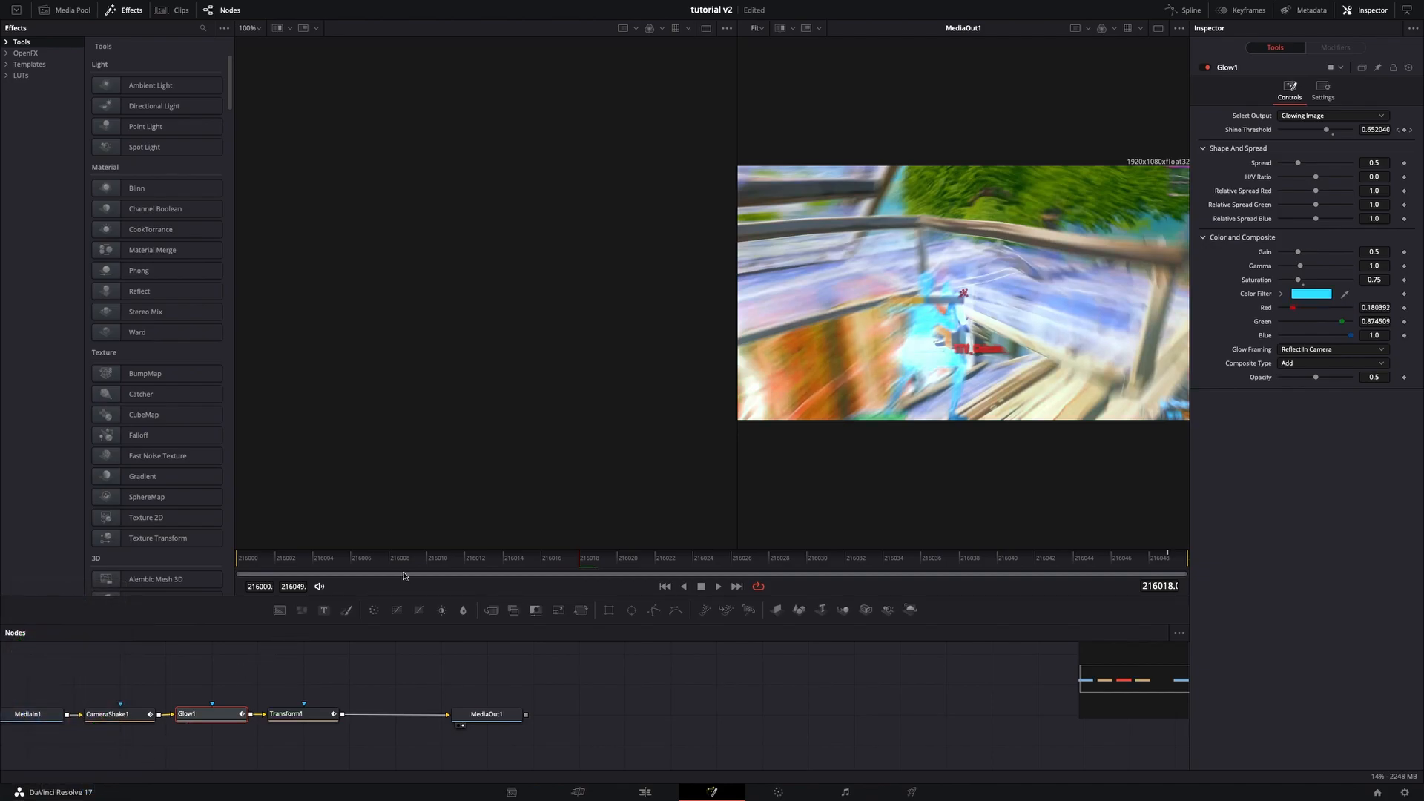
- Lower the Glow's shine threshold to 0.45 and return to the edit timeline
left_click_drag(352, 551, 224, 565)
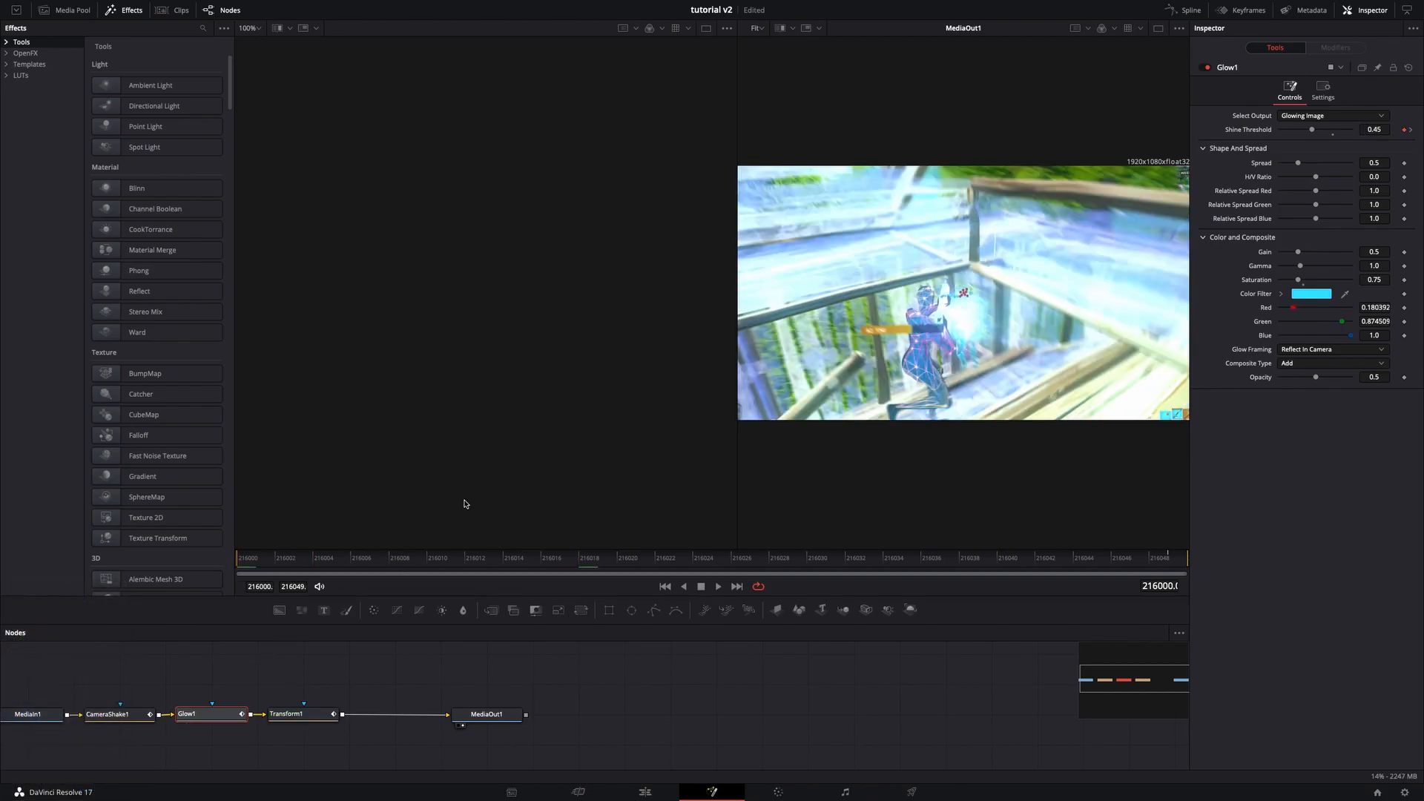
left_click_drag(1299, 279, 1298, 283)
left_click(645, 792)
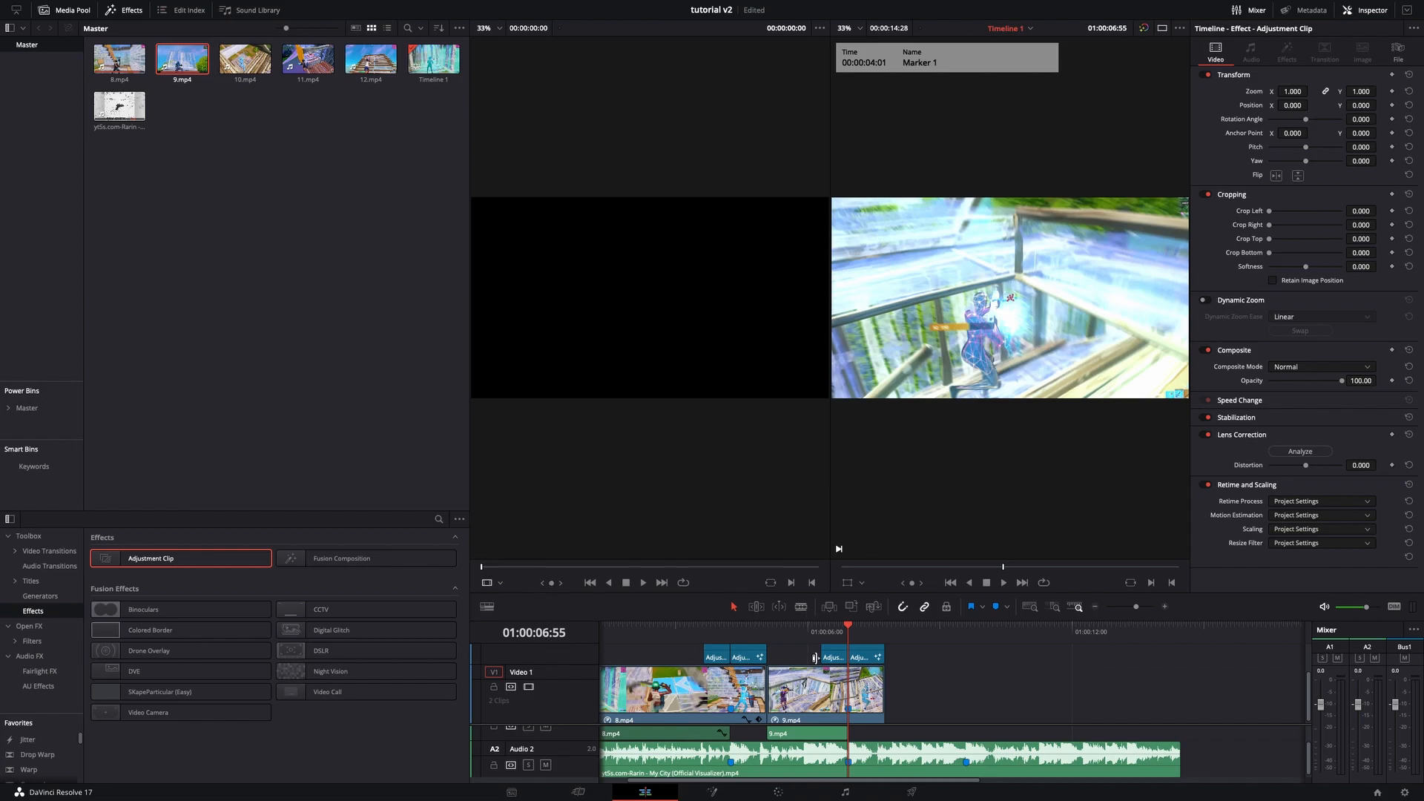
- Add a Slide Up video transition at the cut between 8.mp4 and 9.mp4
key("Up")
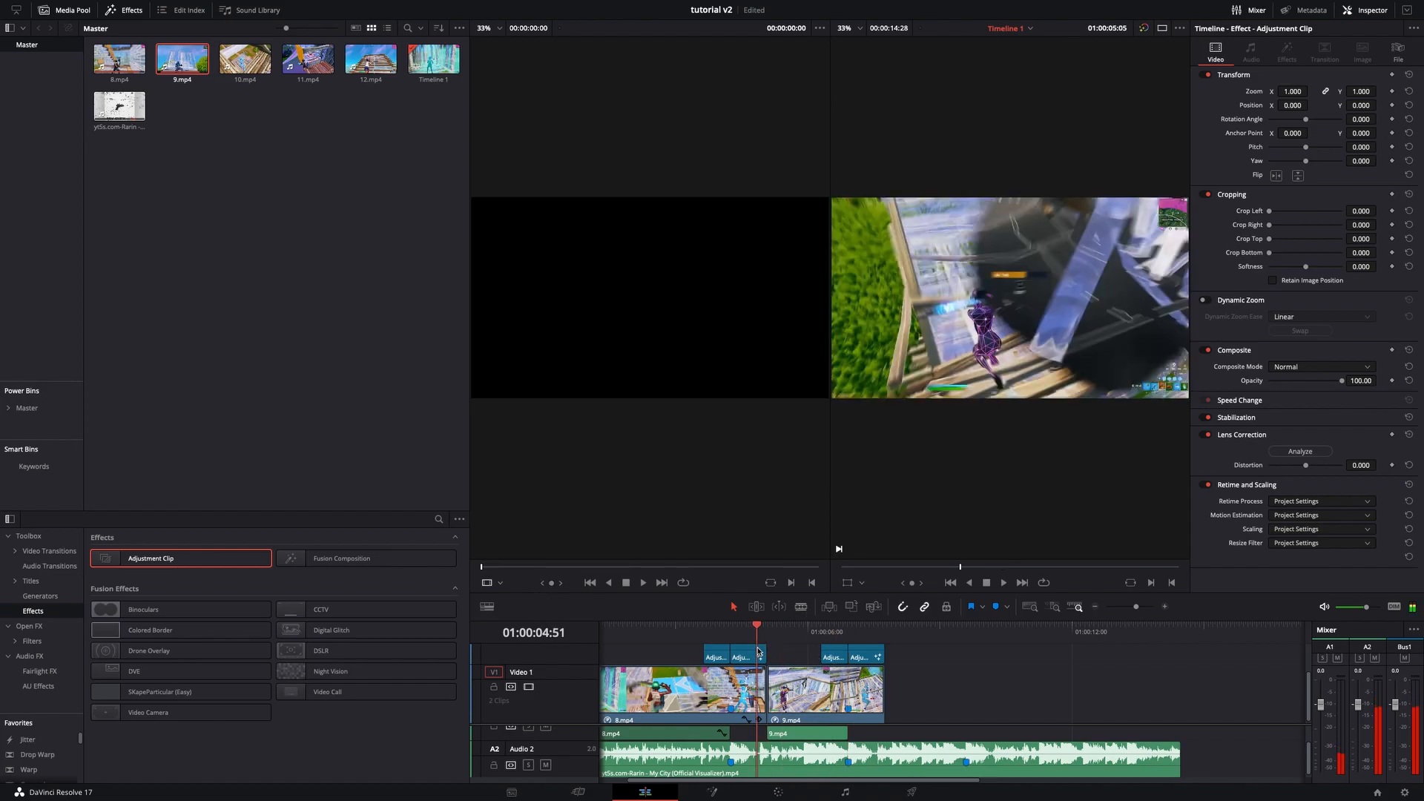
key("Left")
key("Right")
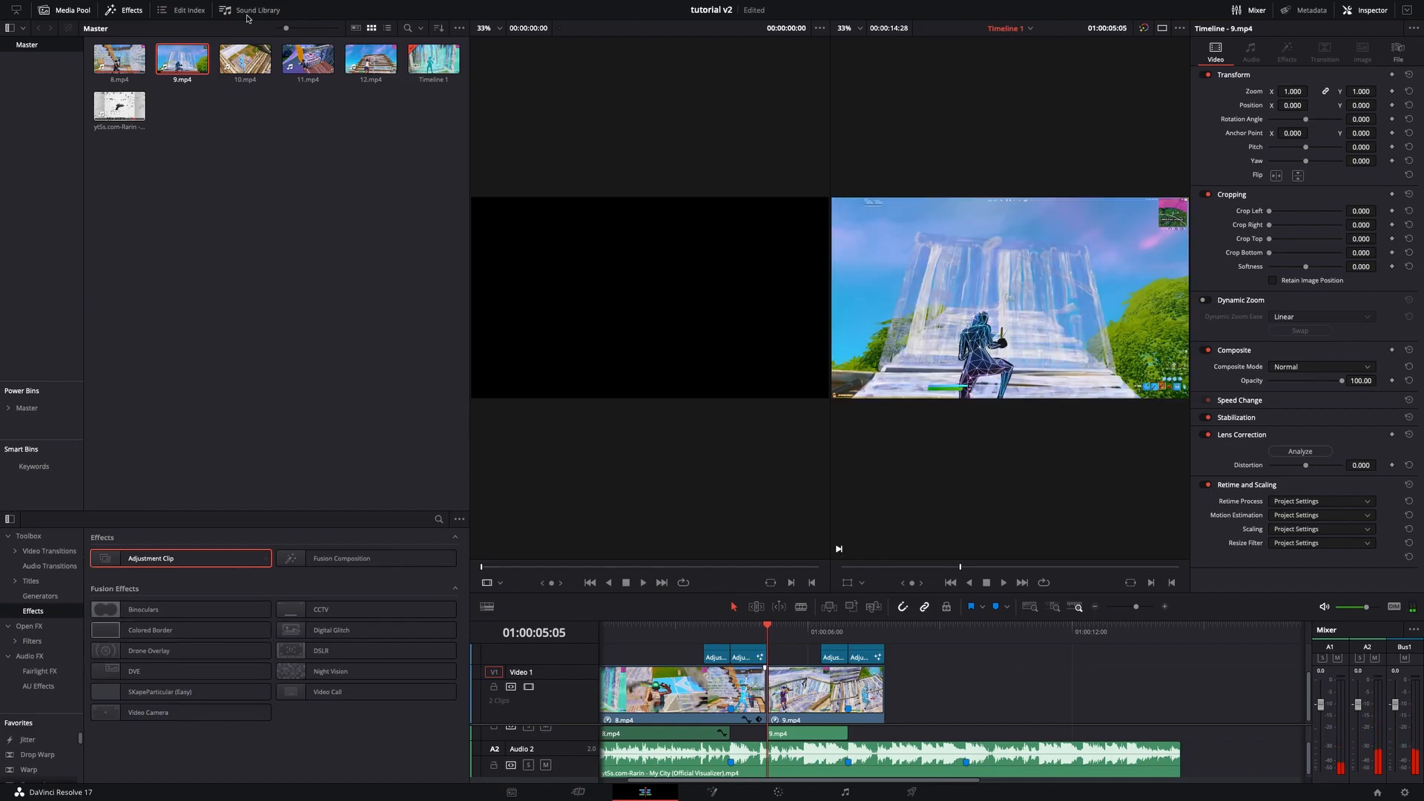
left_click(44, 551)
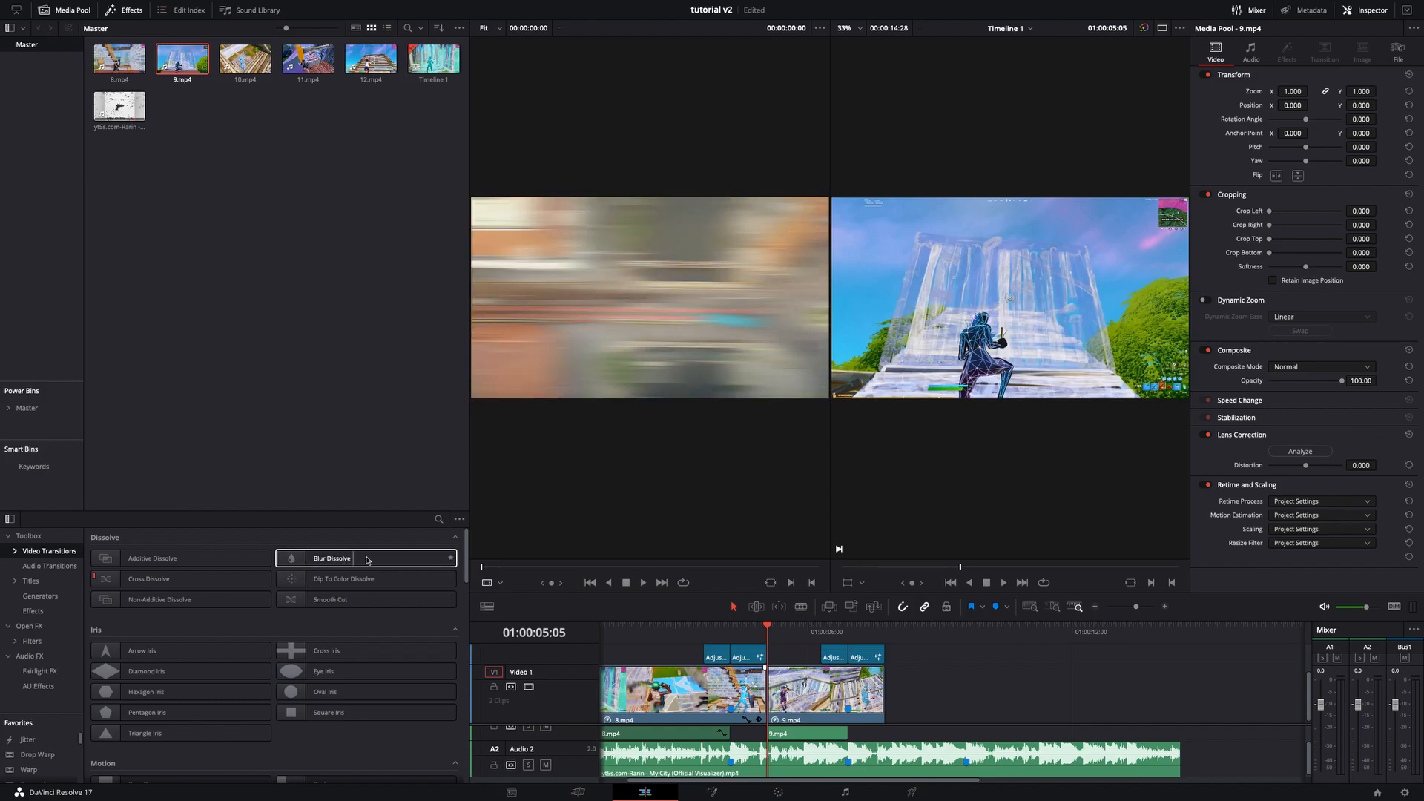
scroll(244, 668, "down", 5)
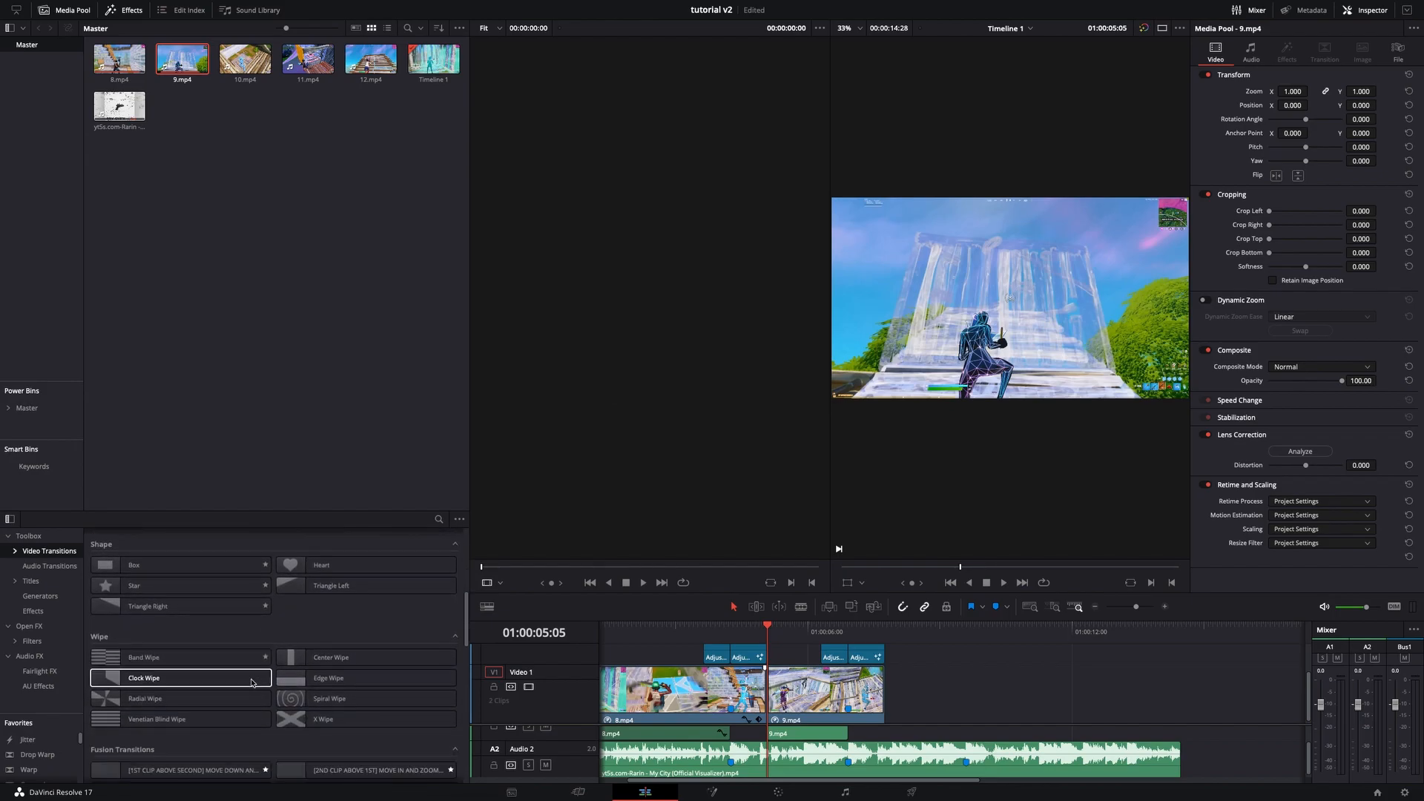
scroll(252, 683, "down", 5)
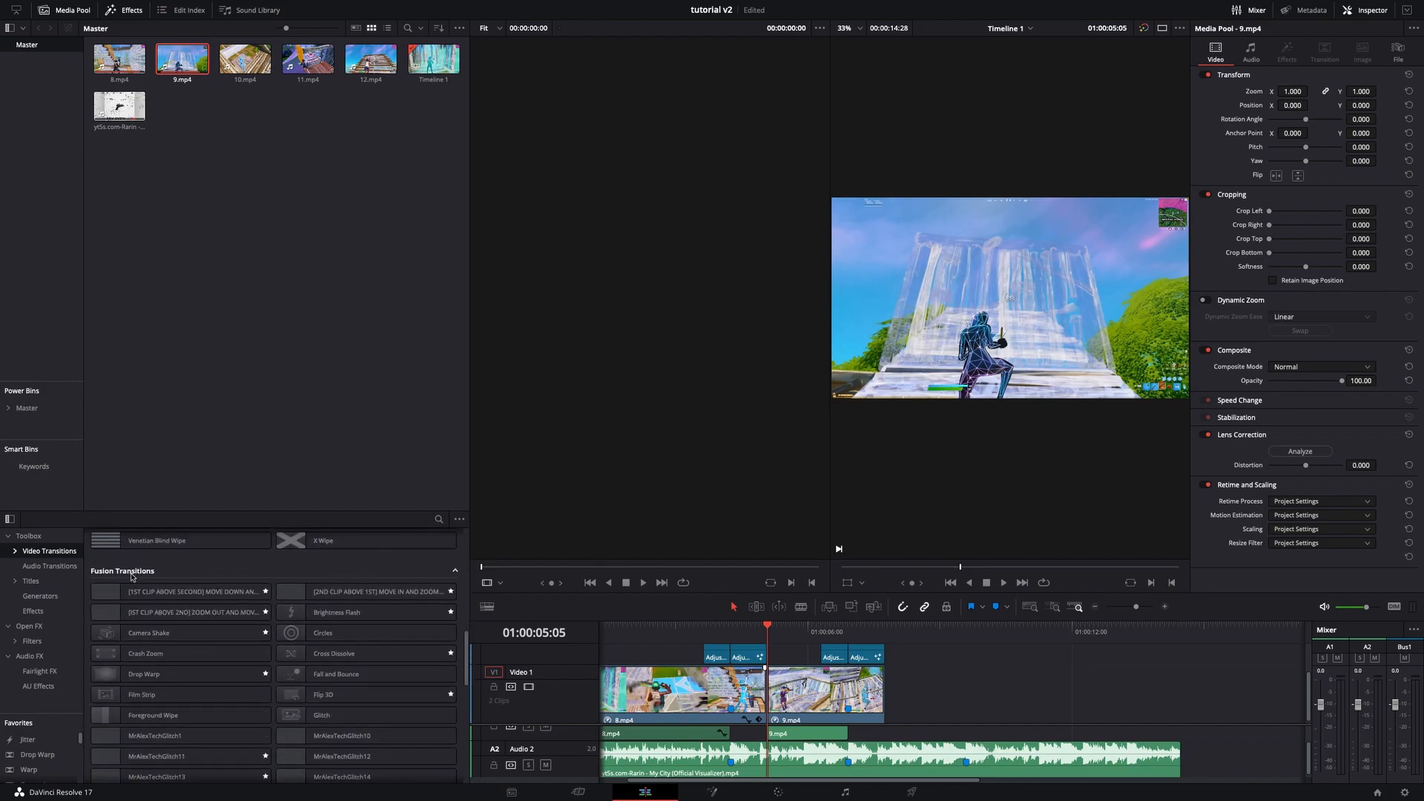
scroll(124, 721, "down", 6)
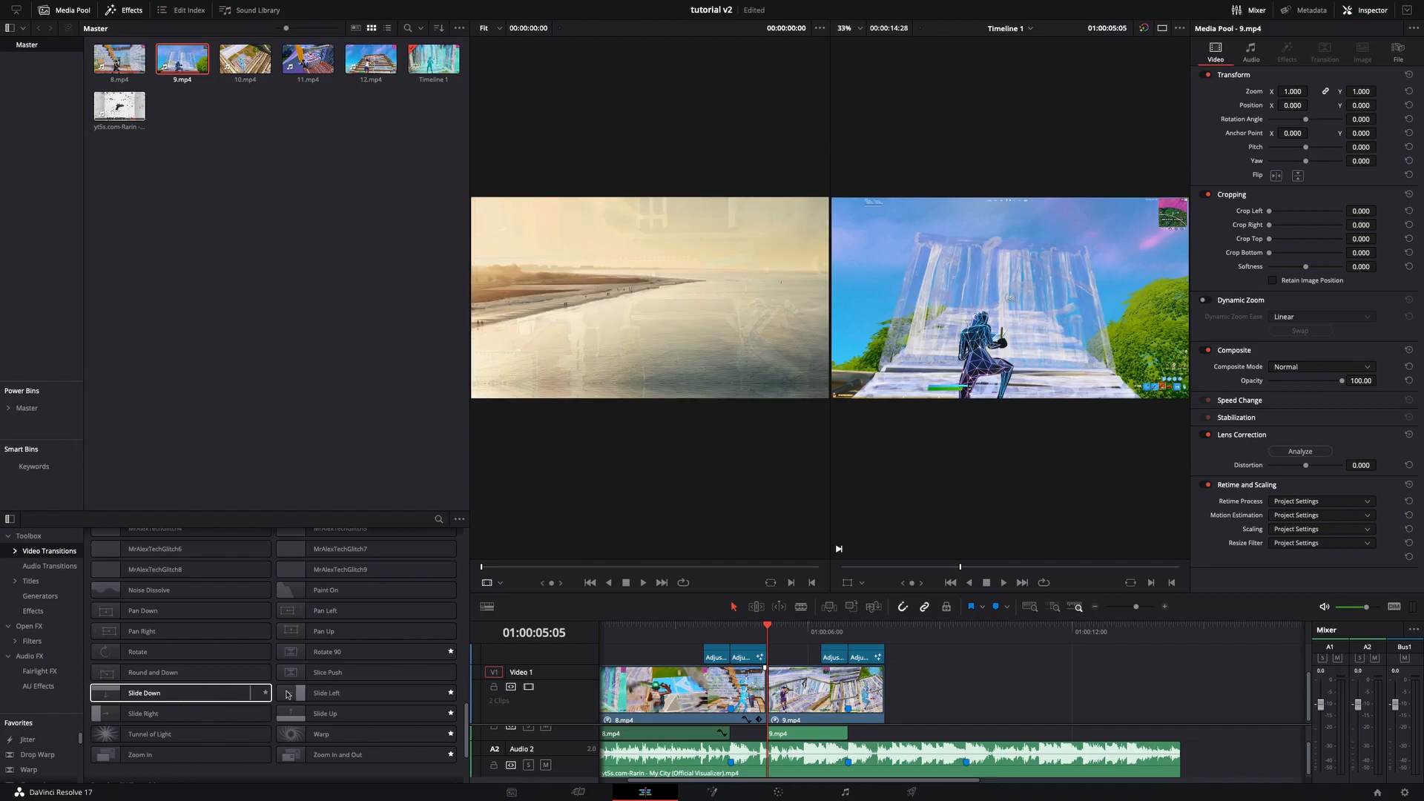
left_click_drag(305, 710, 784, 686)
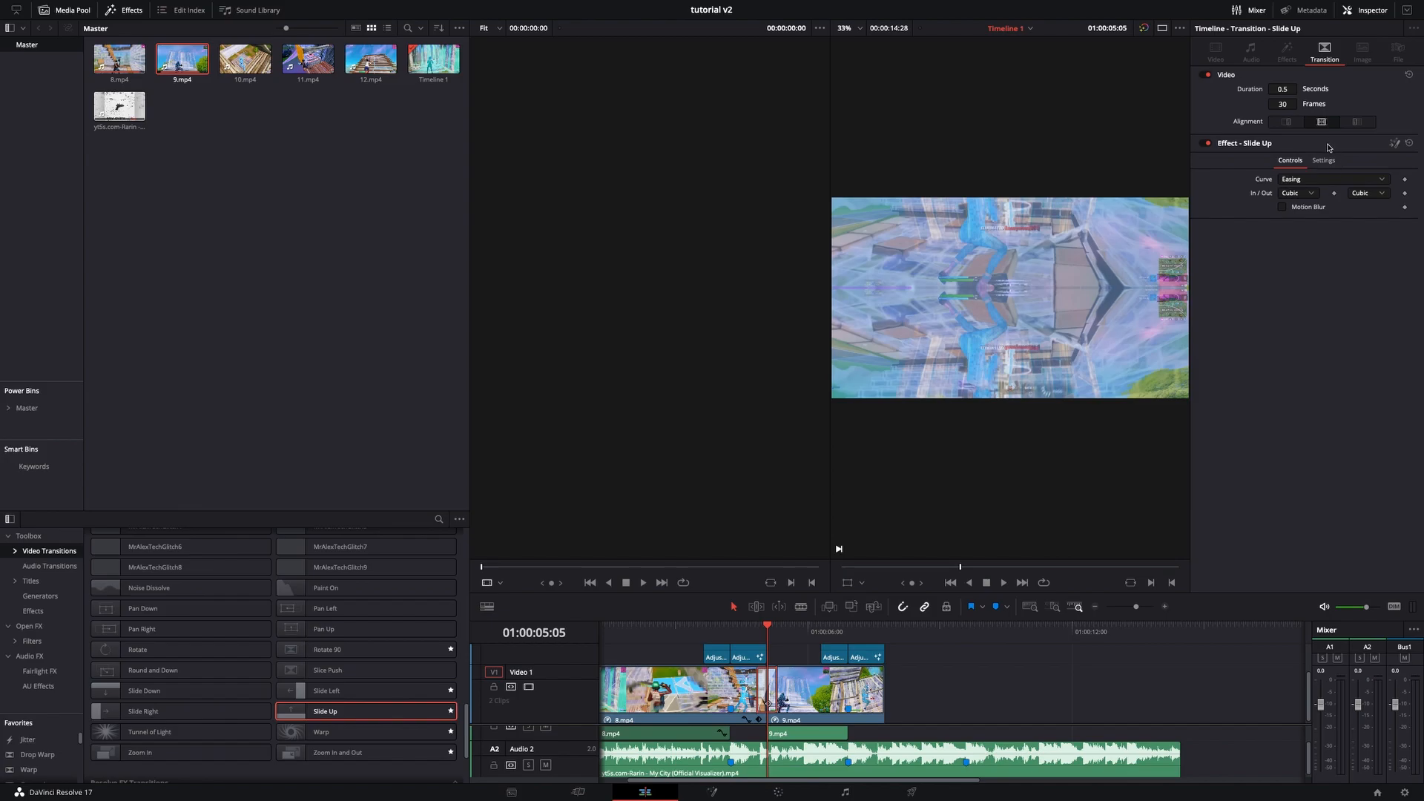
- Enable Motion Blur on the Slide Up transition and preview it
left_click(1283, 208)
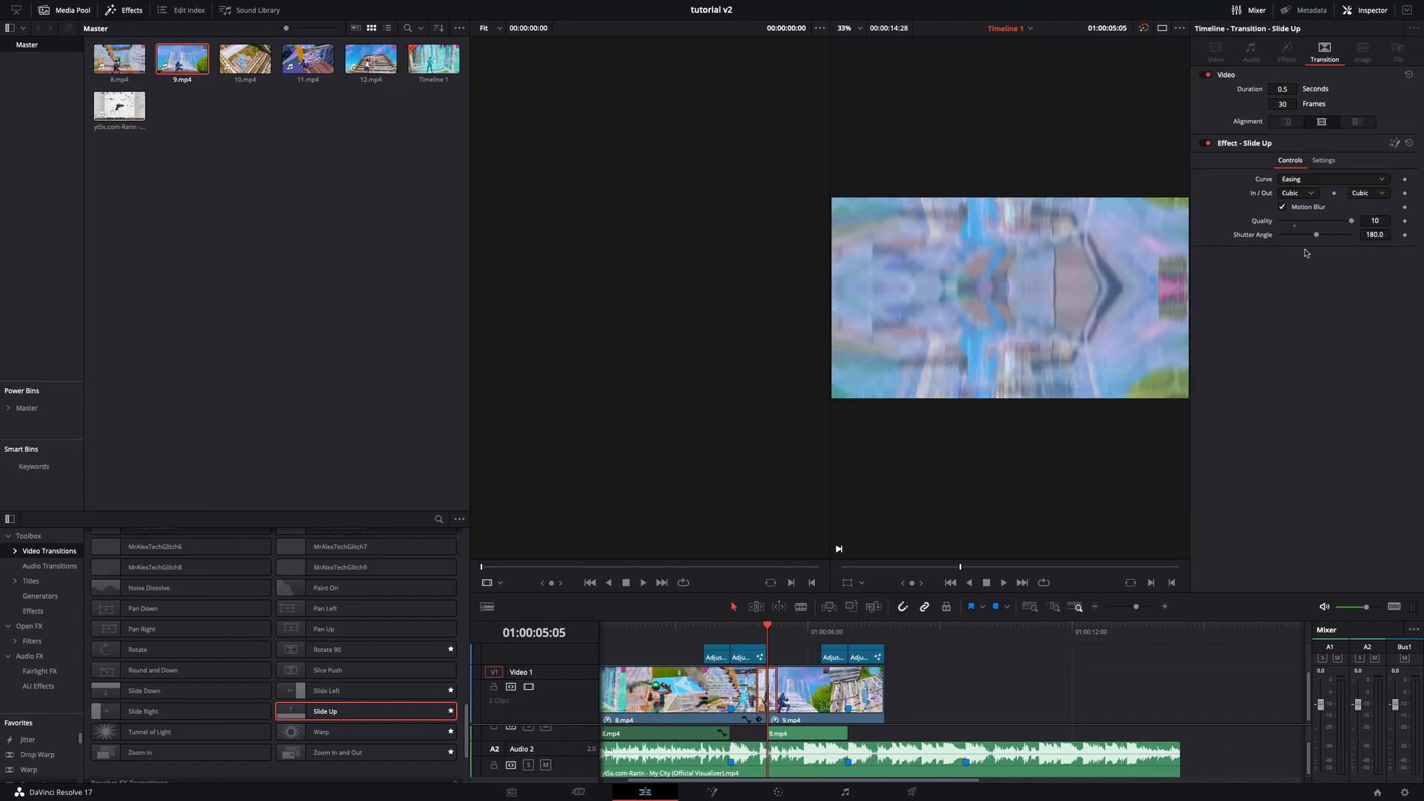
mouse_move(765, 628)
left_mouse_down()
mouse_move(797, 630)
mouse_move(756, 638)
left_mouse_up()
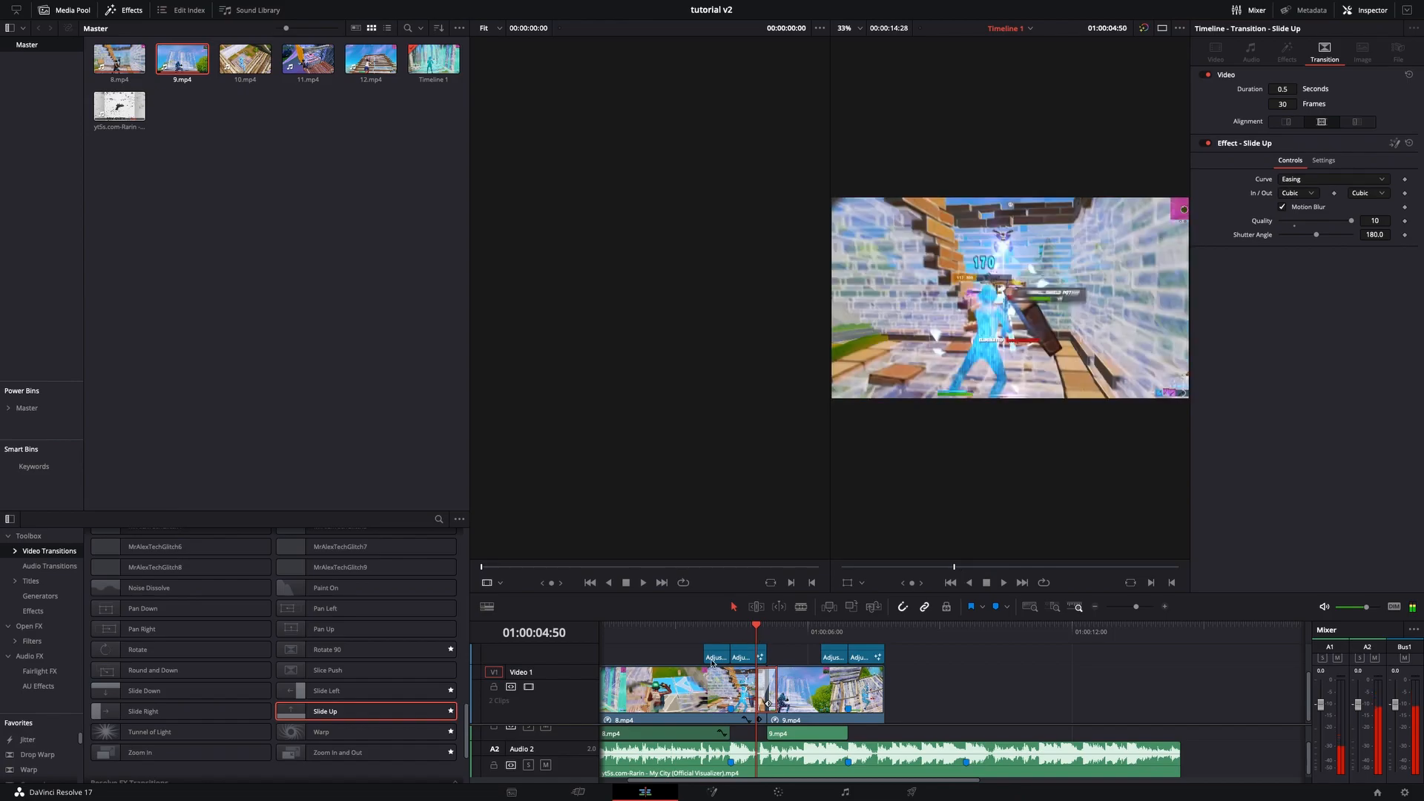
left_click(924, 692)
left_click(775, 693)
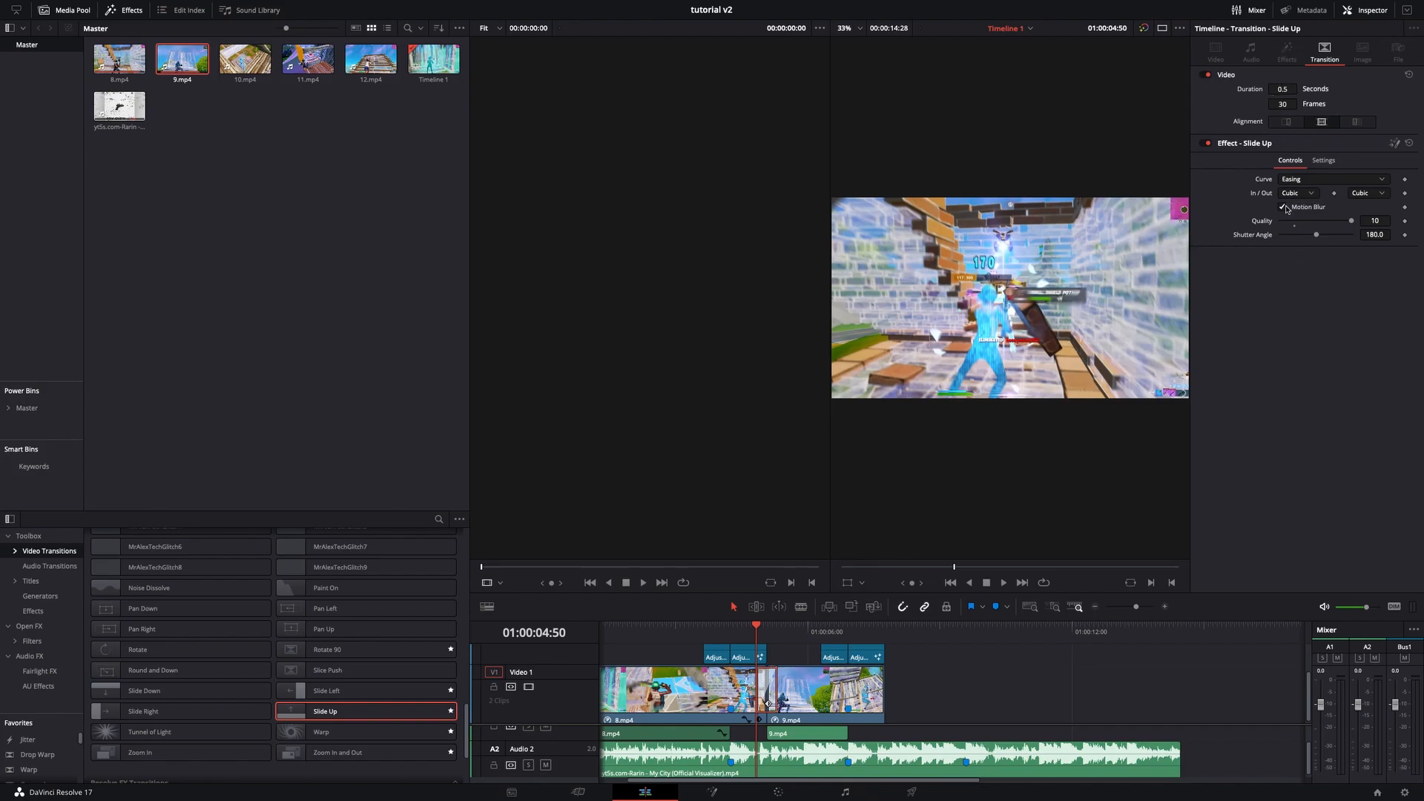
- Open the second pasted adjustment clip in Fusion and delete its ColorCorrector node
left_click(768, 653)
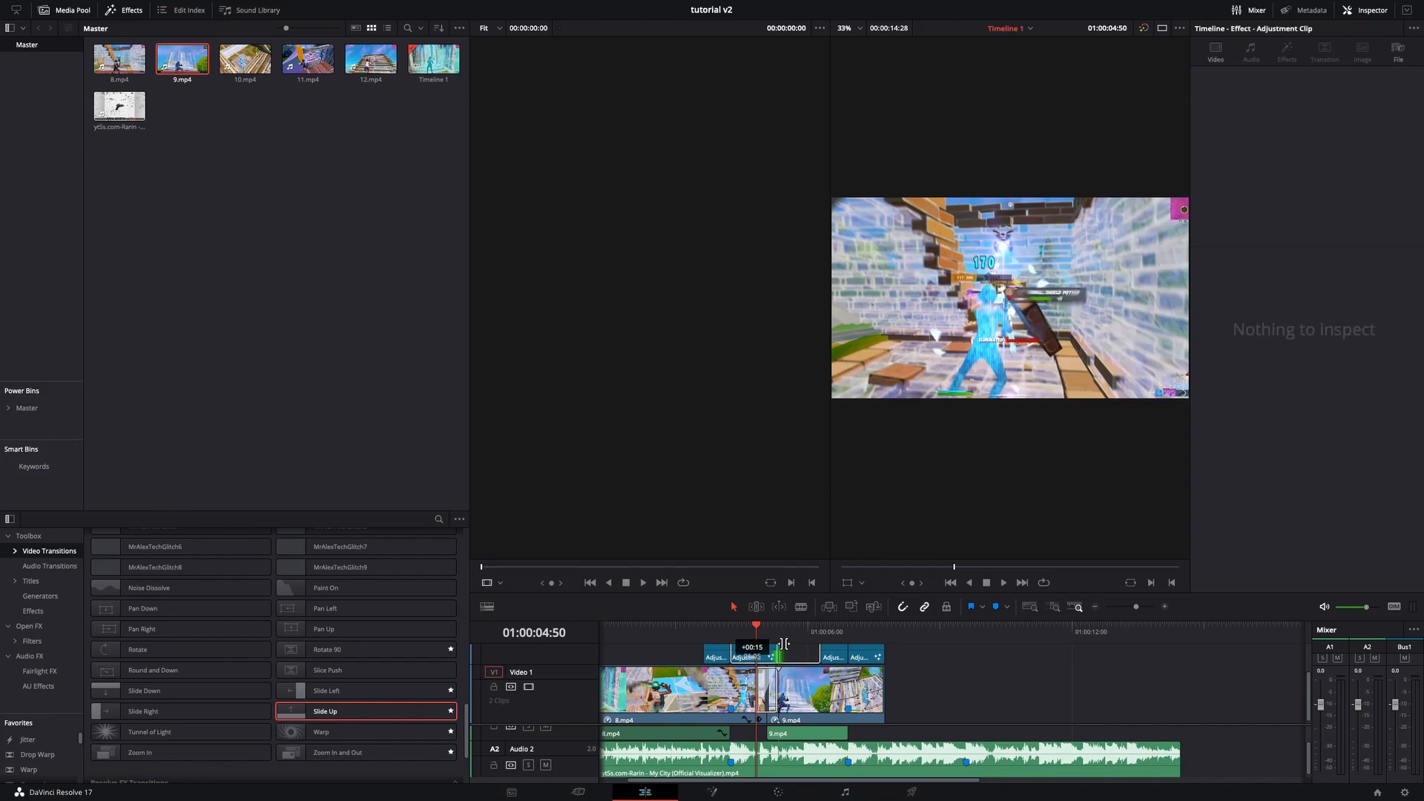
left_click(1005, 691)
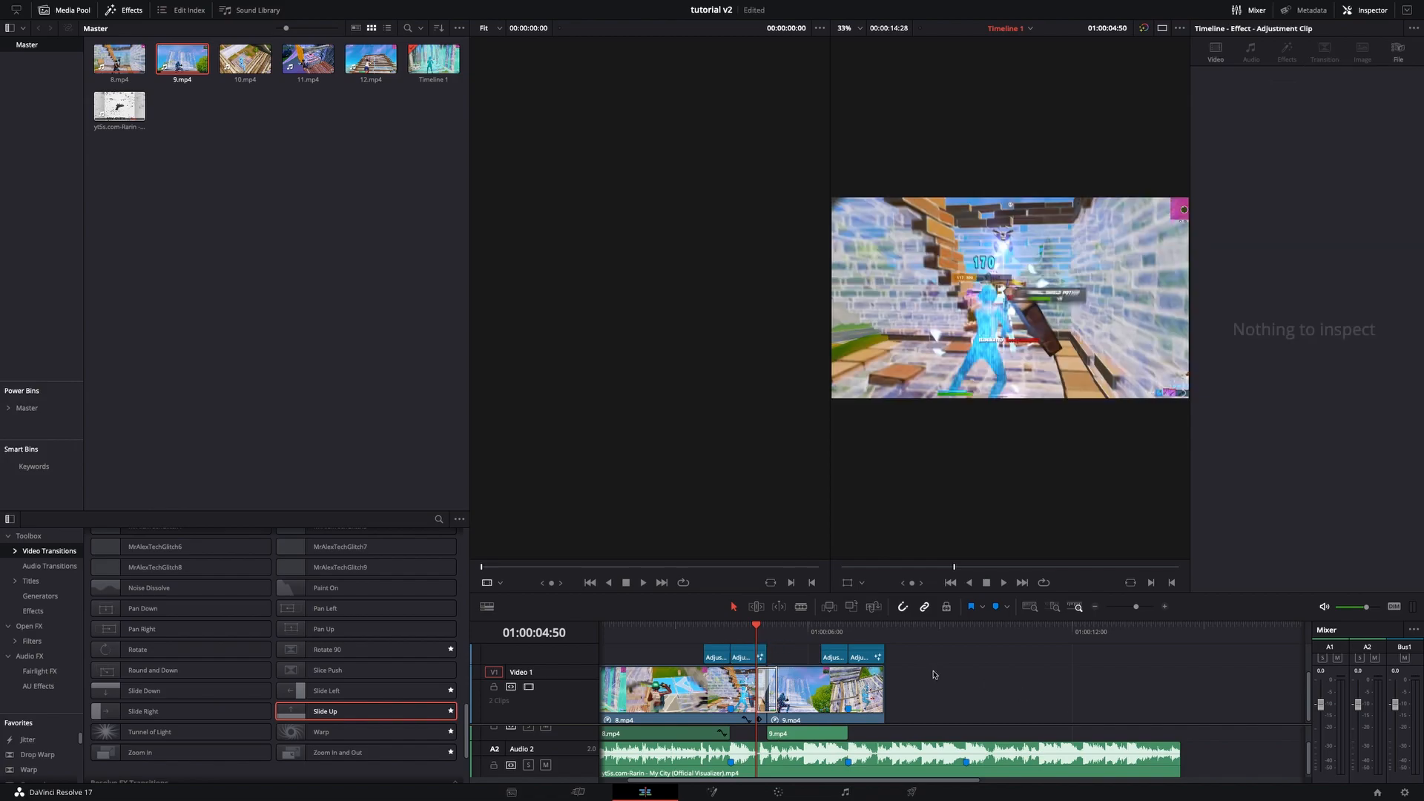
left_click_drag(758, 630, 834, 635)
left_click(834, 656)
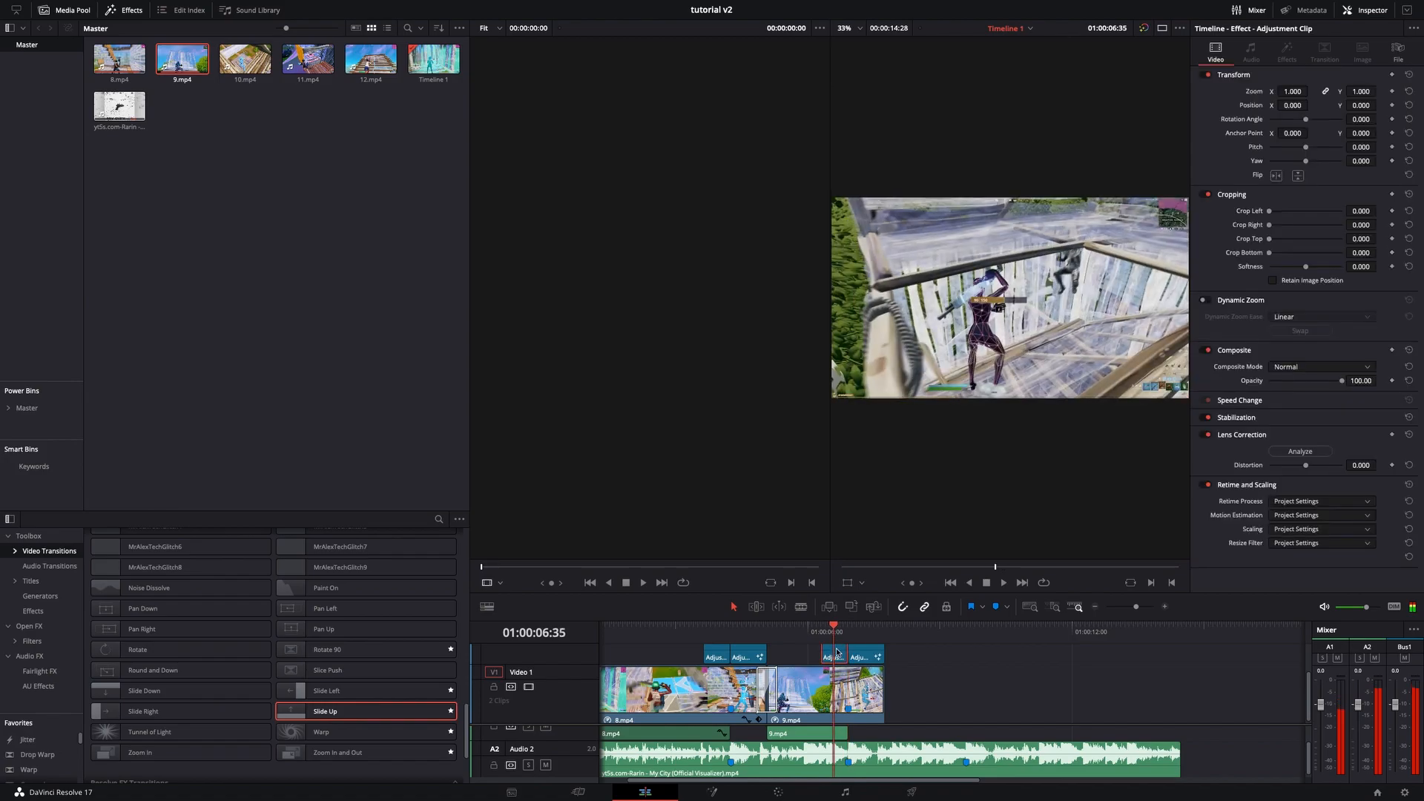
left_click(725, 796)
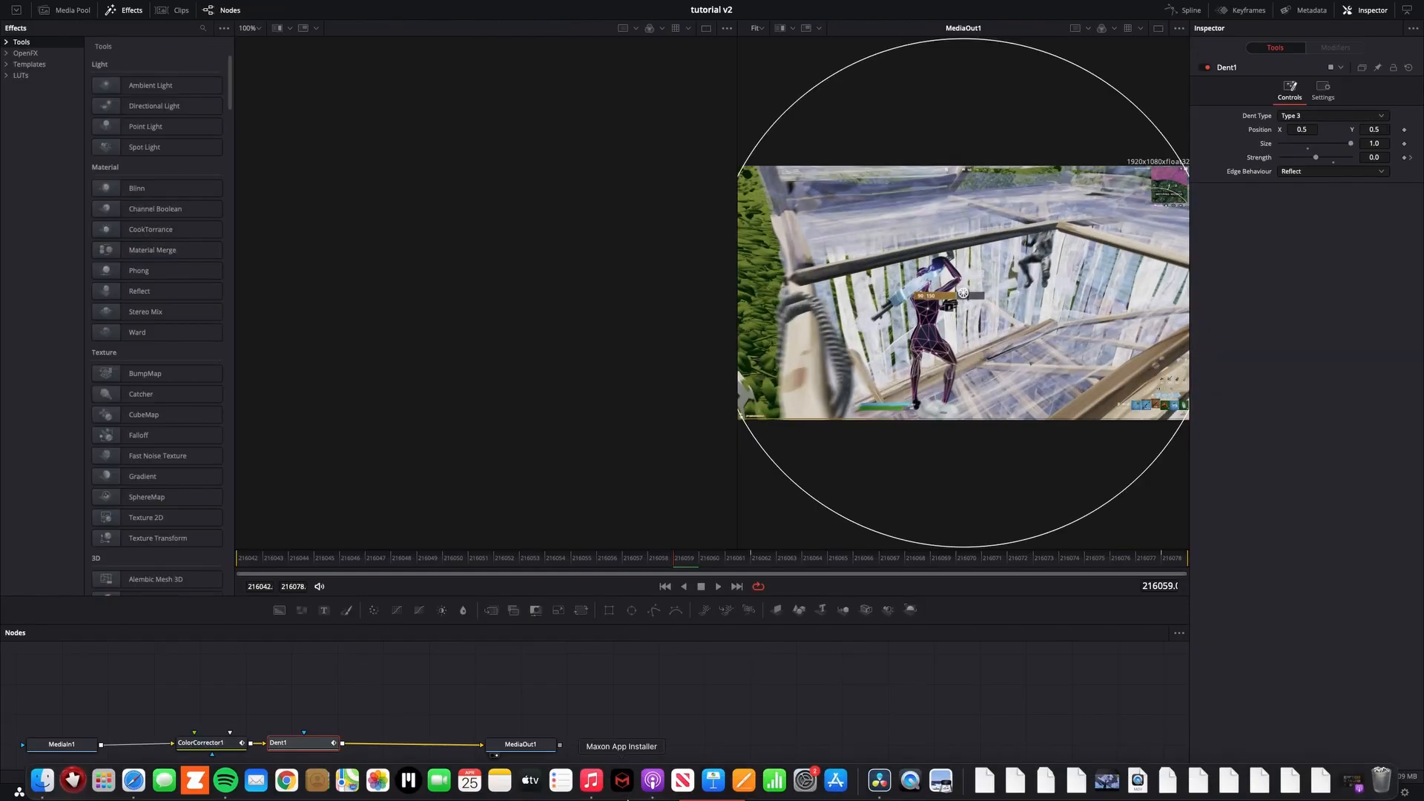
left_click(201, 740)
key("Delete")
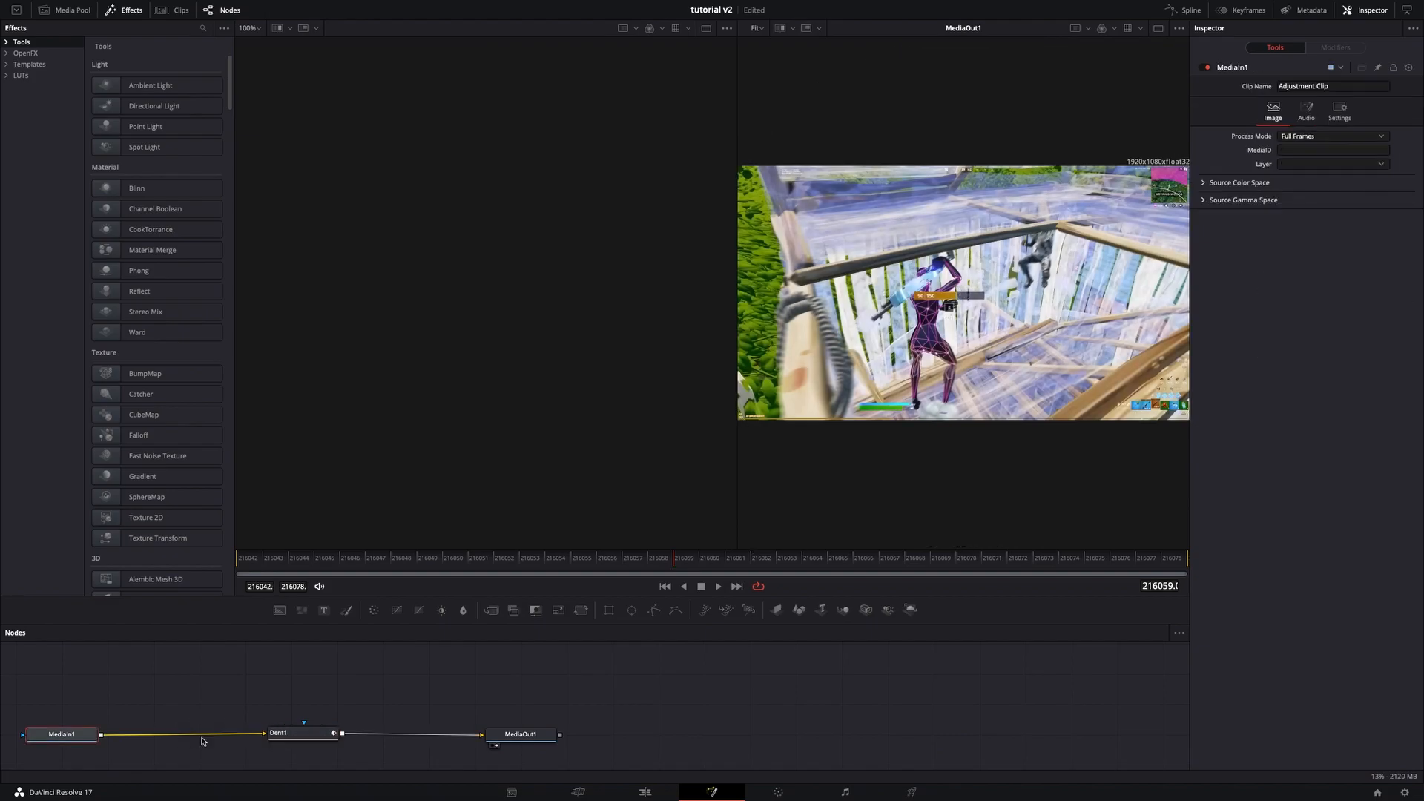
- Add a Vector Motion Blur node after the Dent node
left_click_drag(497, 563, 1196, 580)
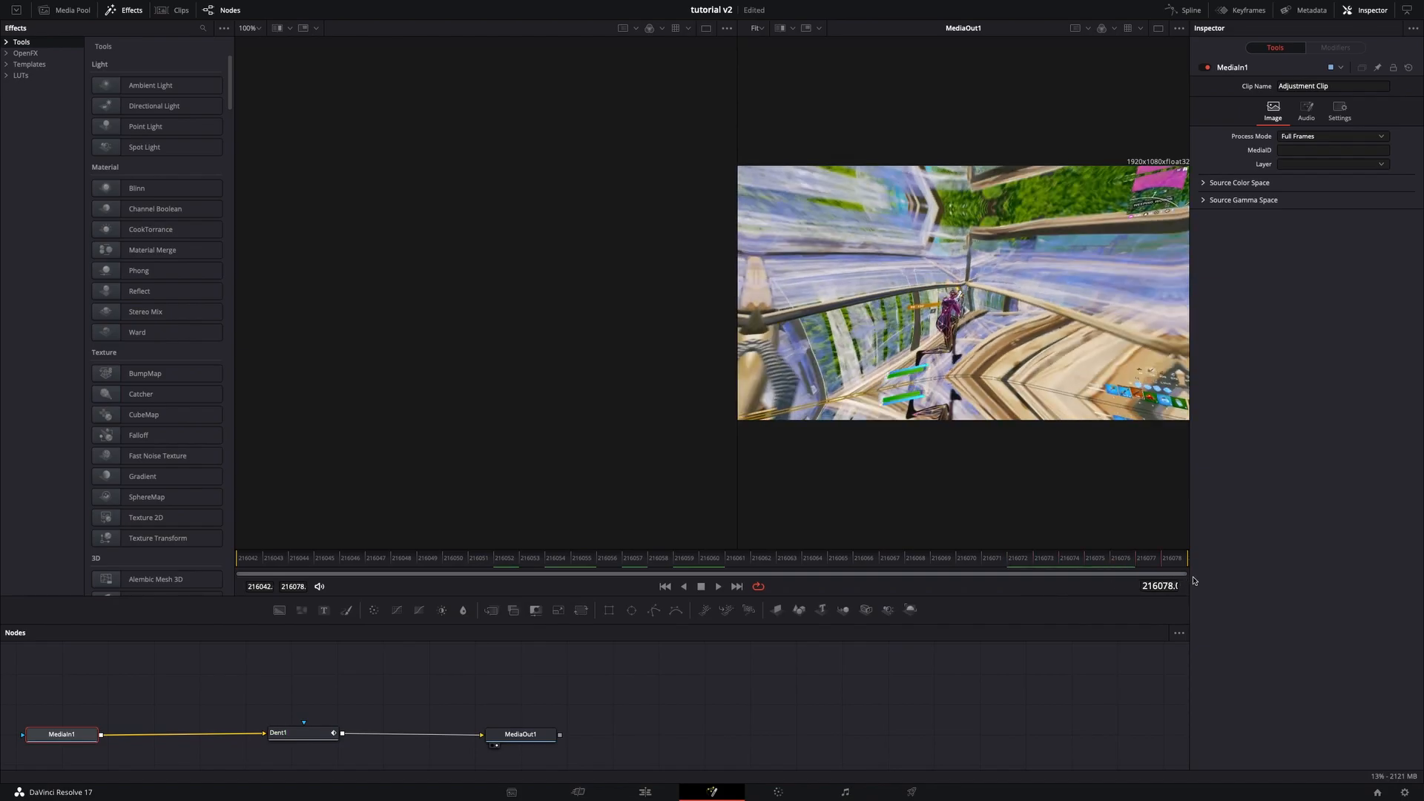
left_click_drag(696, 552, 264, 534)
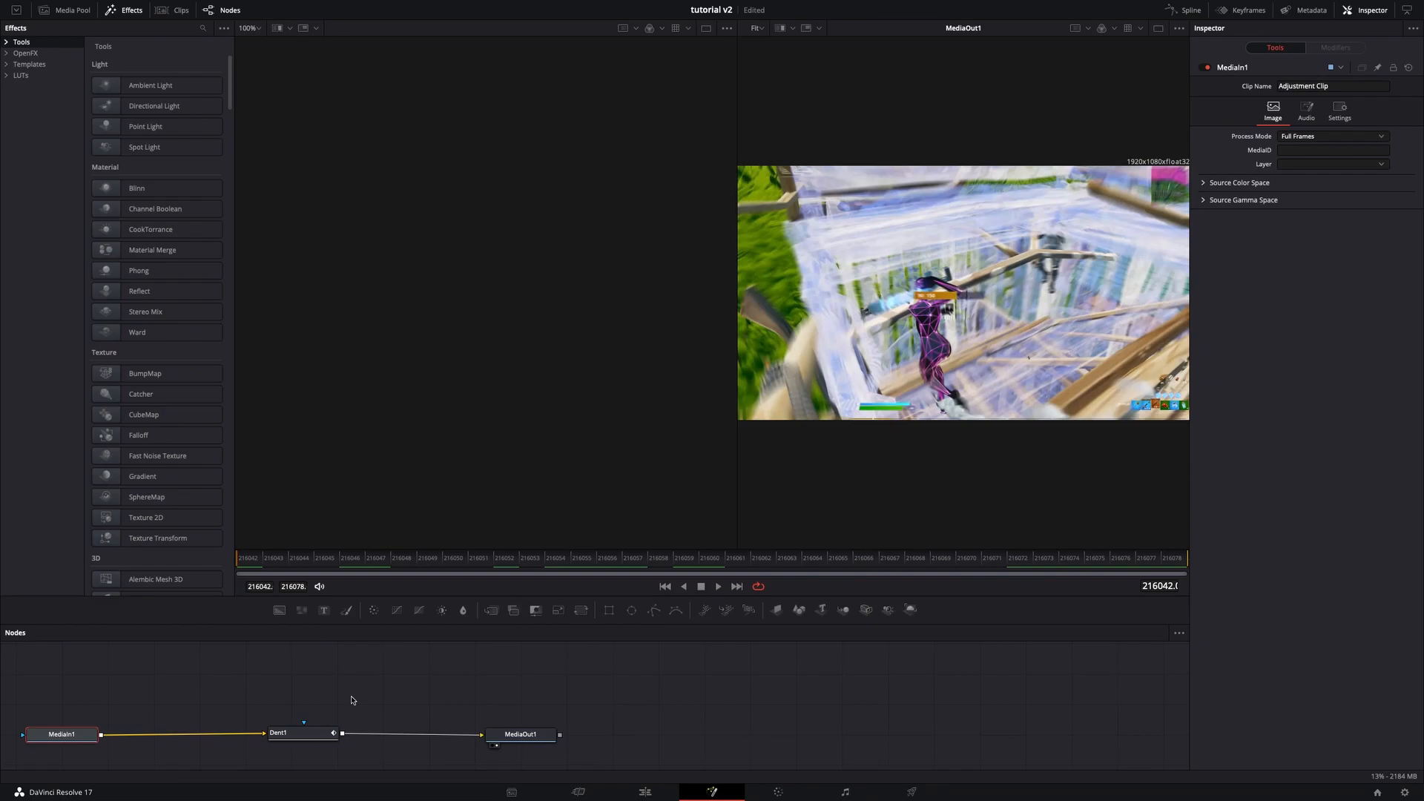
left_click_drag(321, 732, 207, 732)
key("shift+space")
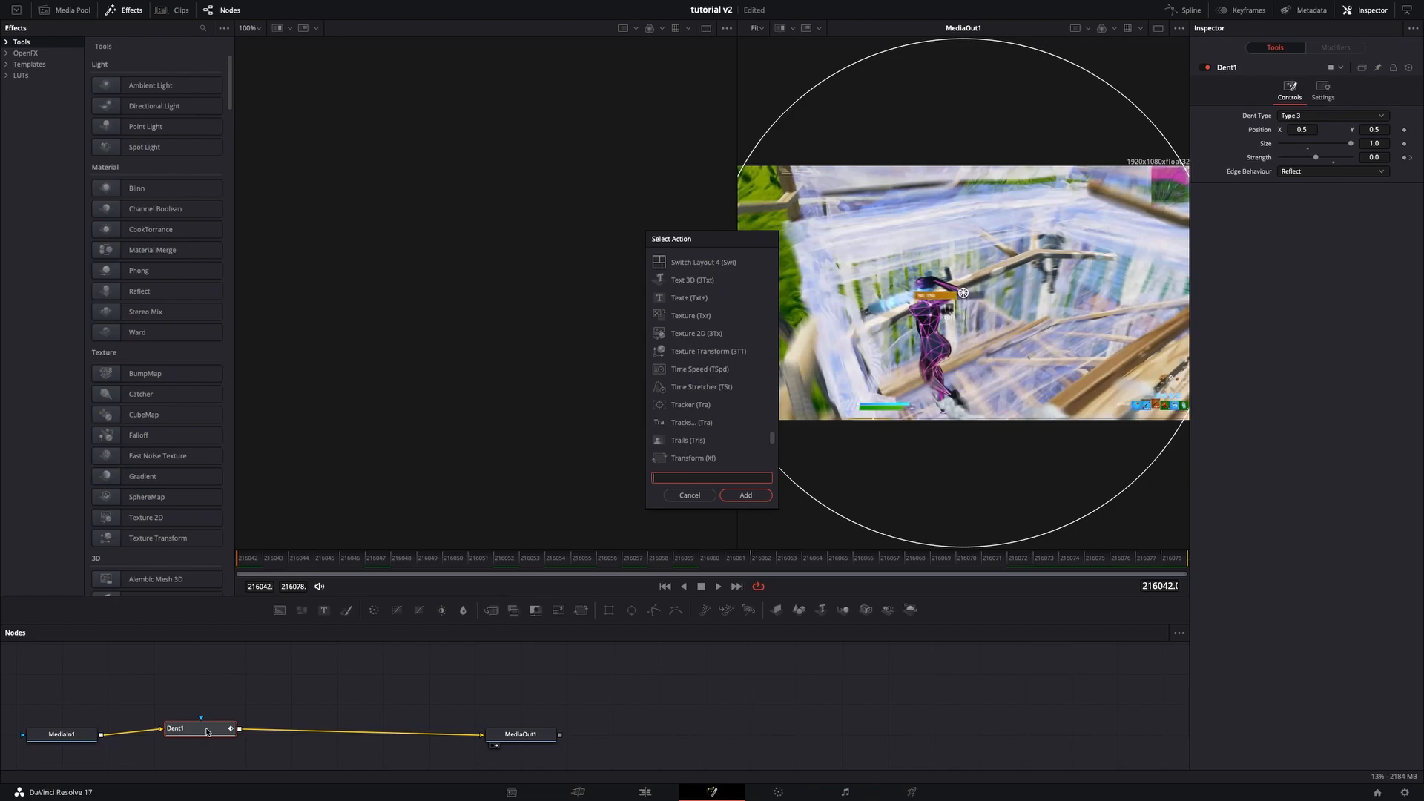
type("vect")
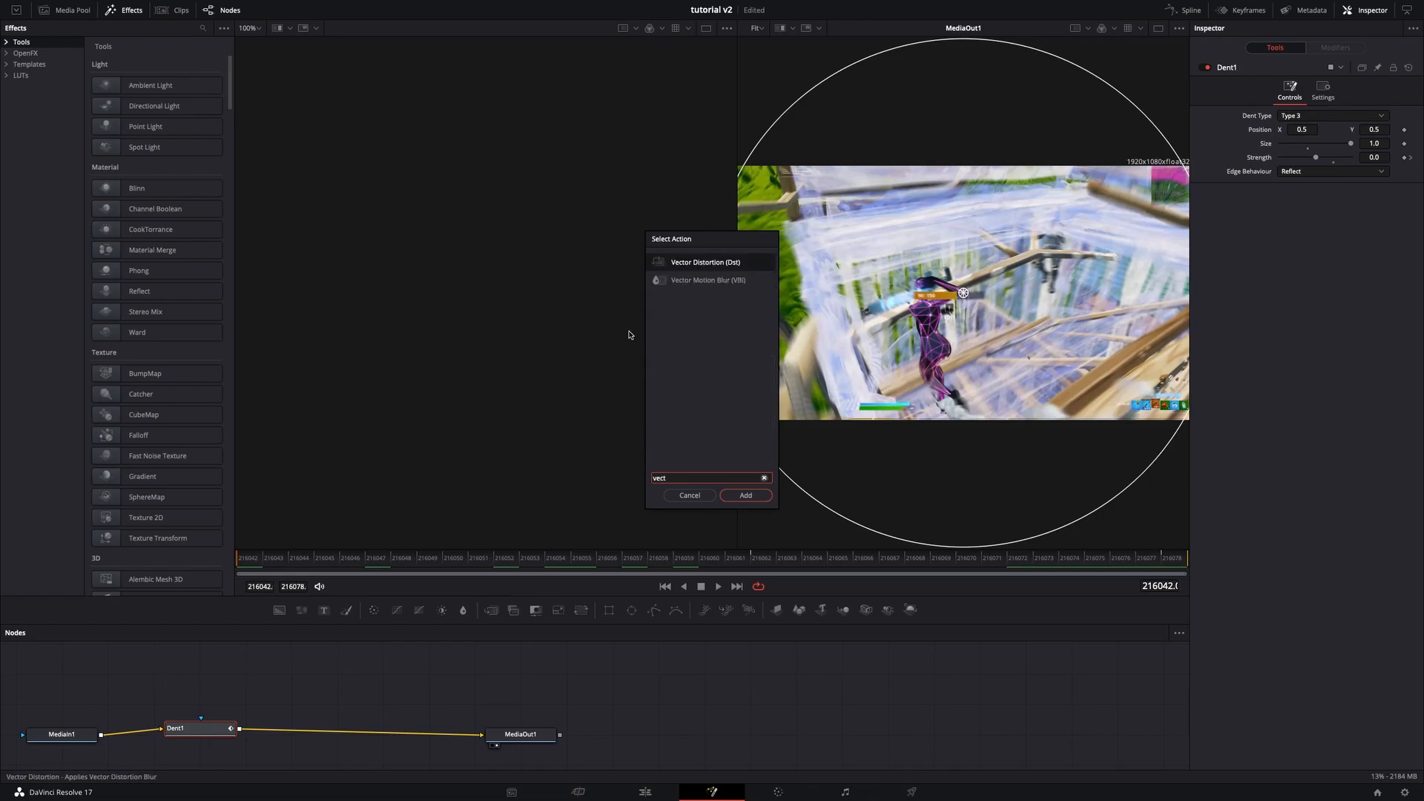
left_click(681, 284)
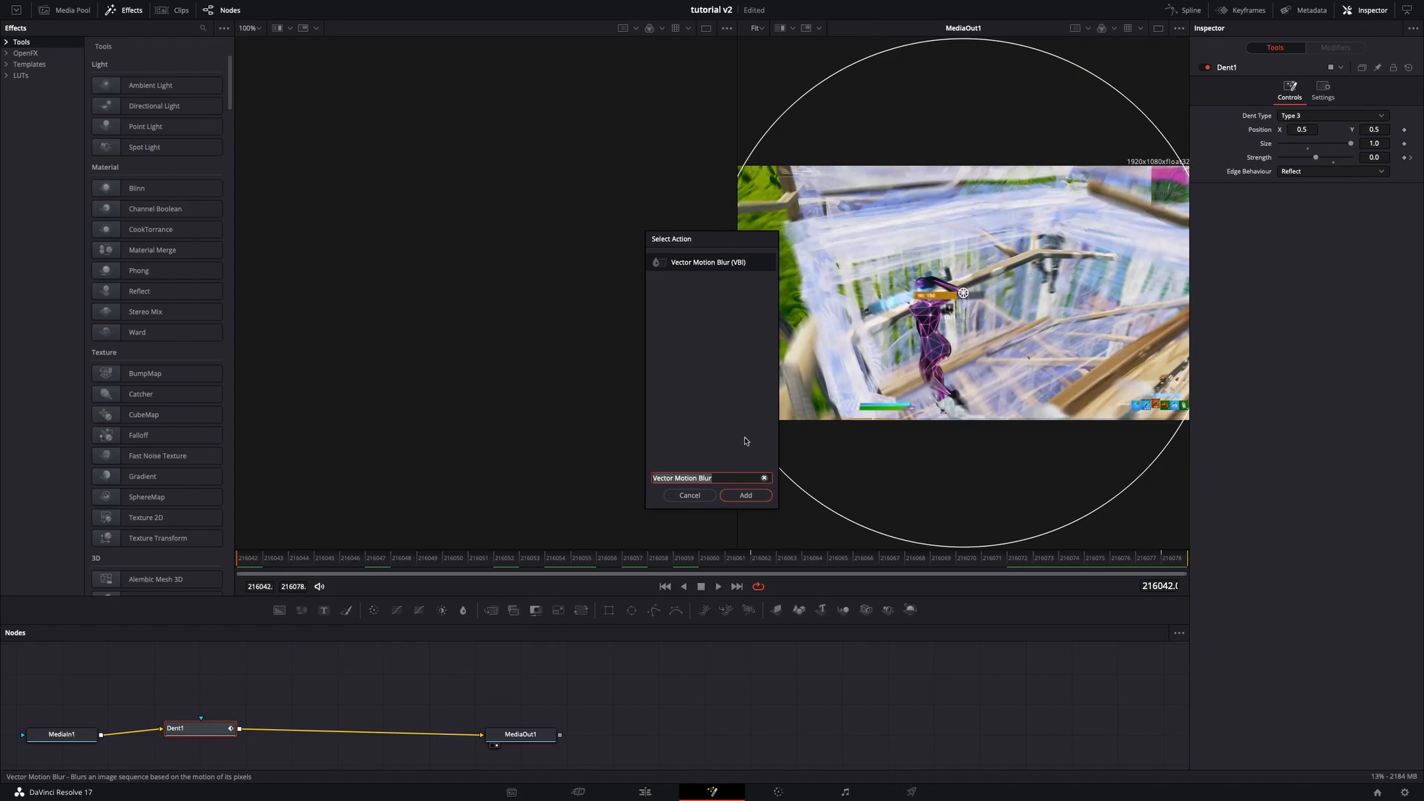
left_click(748, 495)
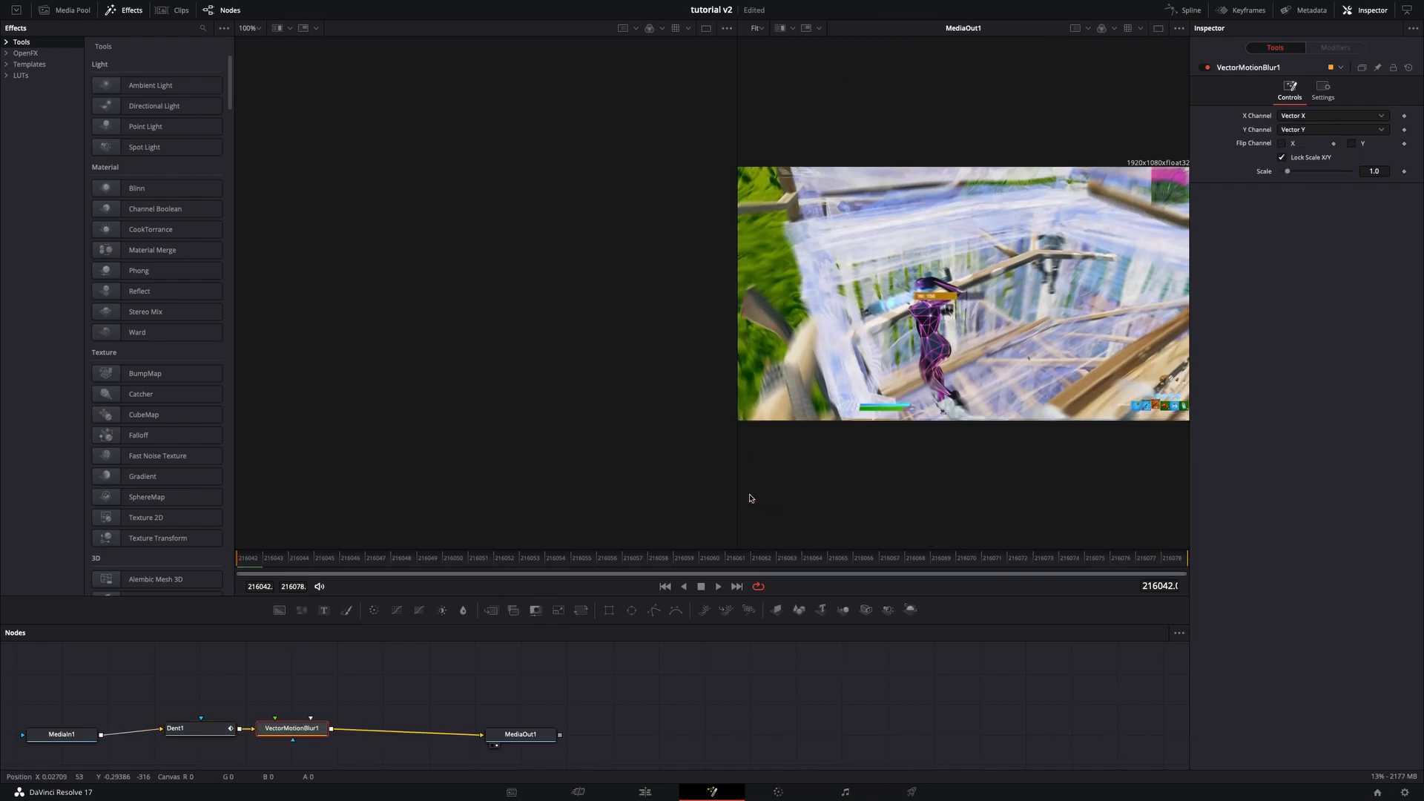
- Insert Frame Average and Brightness Contrast nodes after the Vector Motion Blur node, before MediaOut
key("shift+space")
type("fram")
left_click(728, 338)
left_click(757, 502)
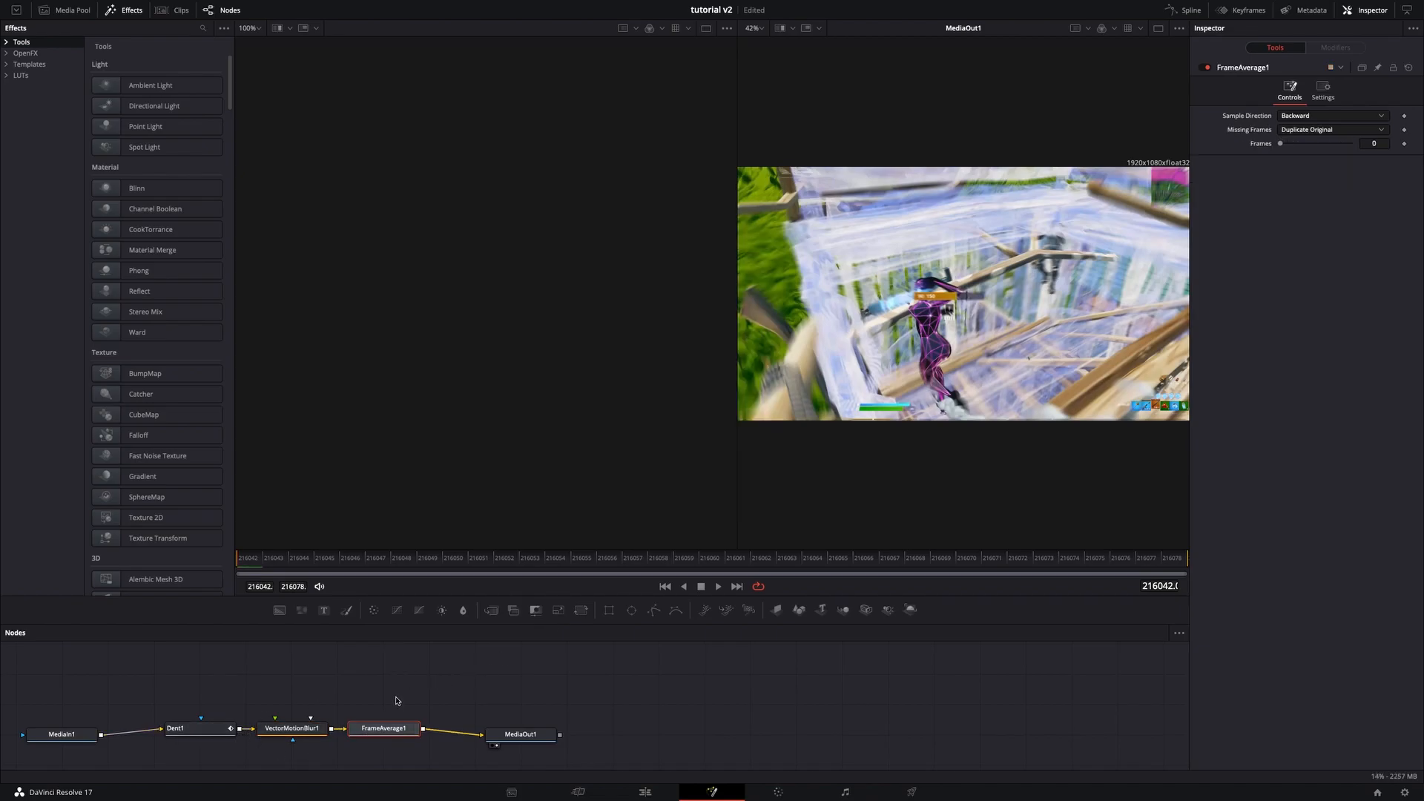
left_click_drag(443, 610, 460, 733)
left_click(576, 733)
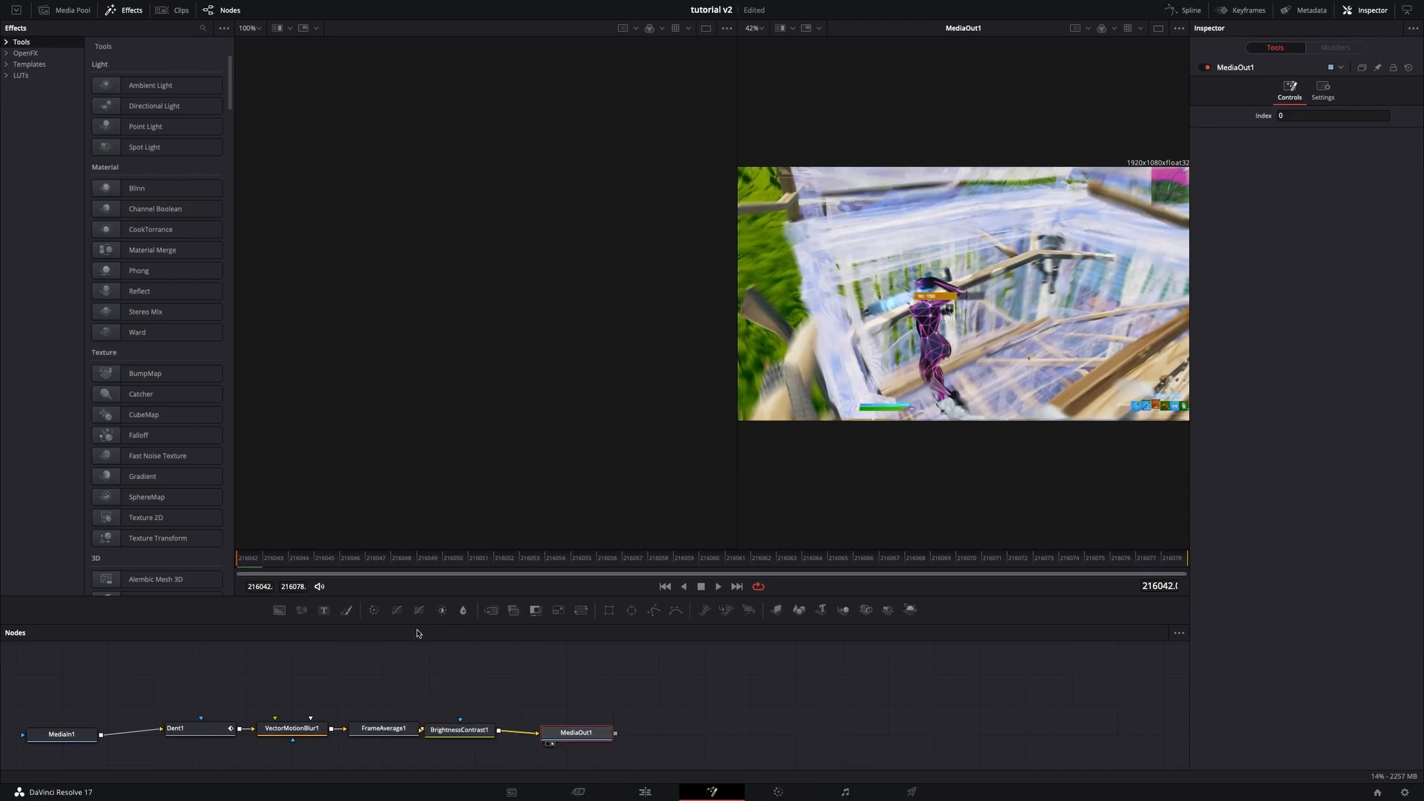
- Set the Vector Motion Blur node's scale to 5
left_click(293, 729)
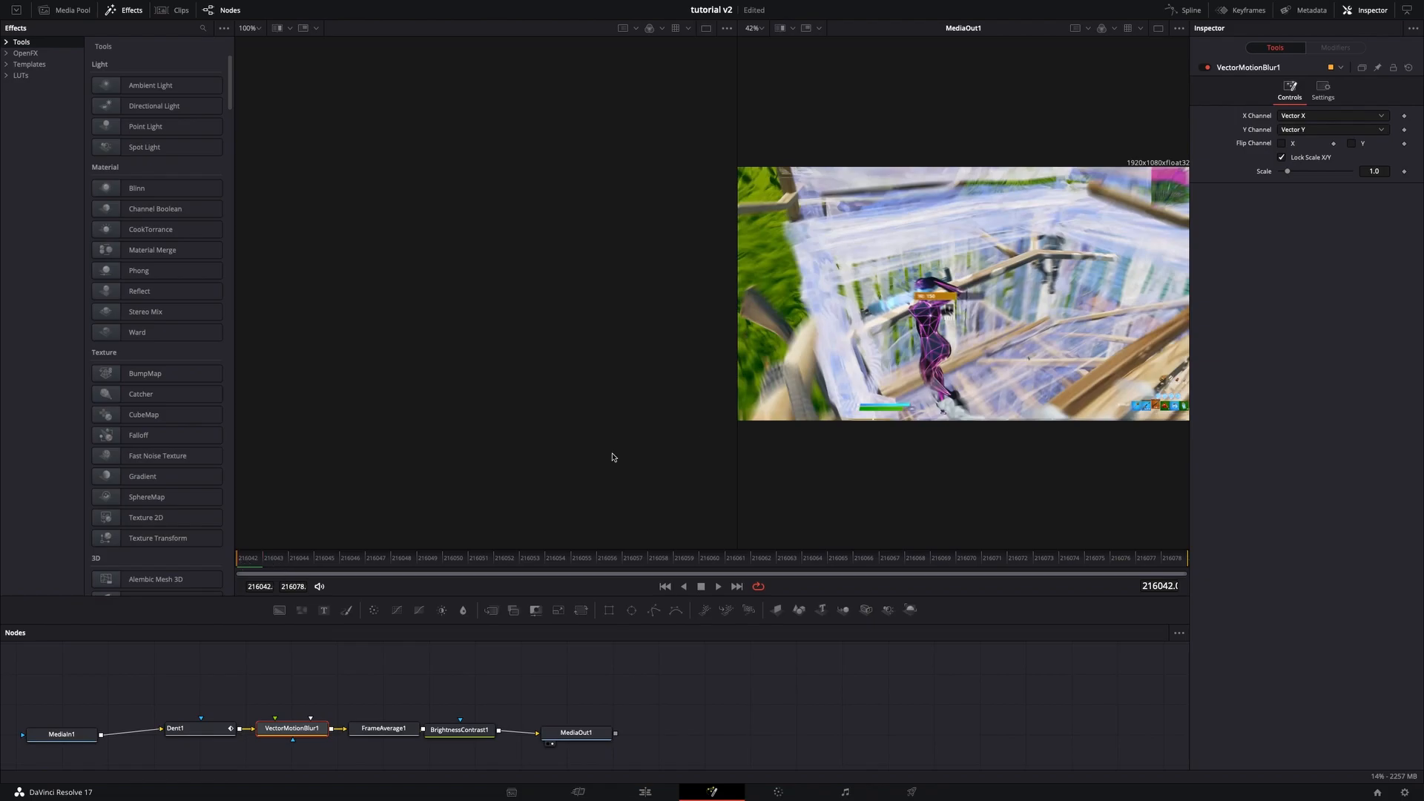
left_click(1382, 171)
type("5")
key("Return")
- Set the Frame Average node's frames to 6
left_click(383, 729)
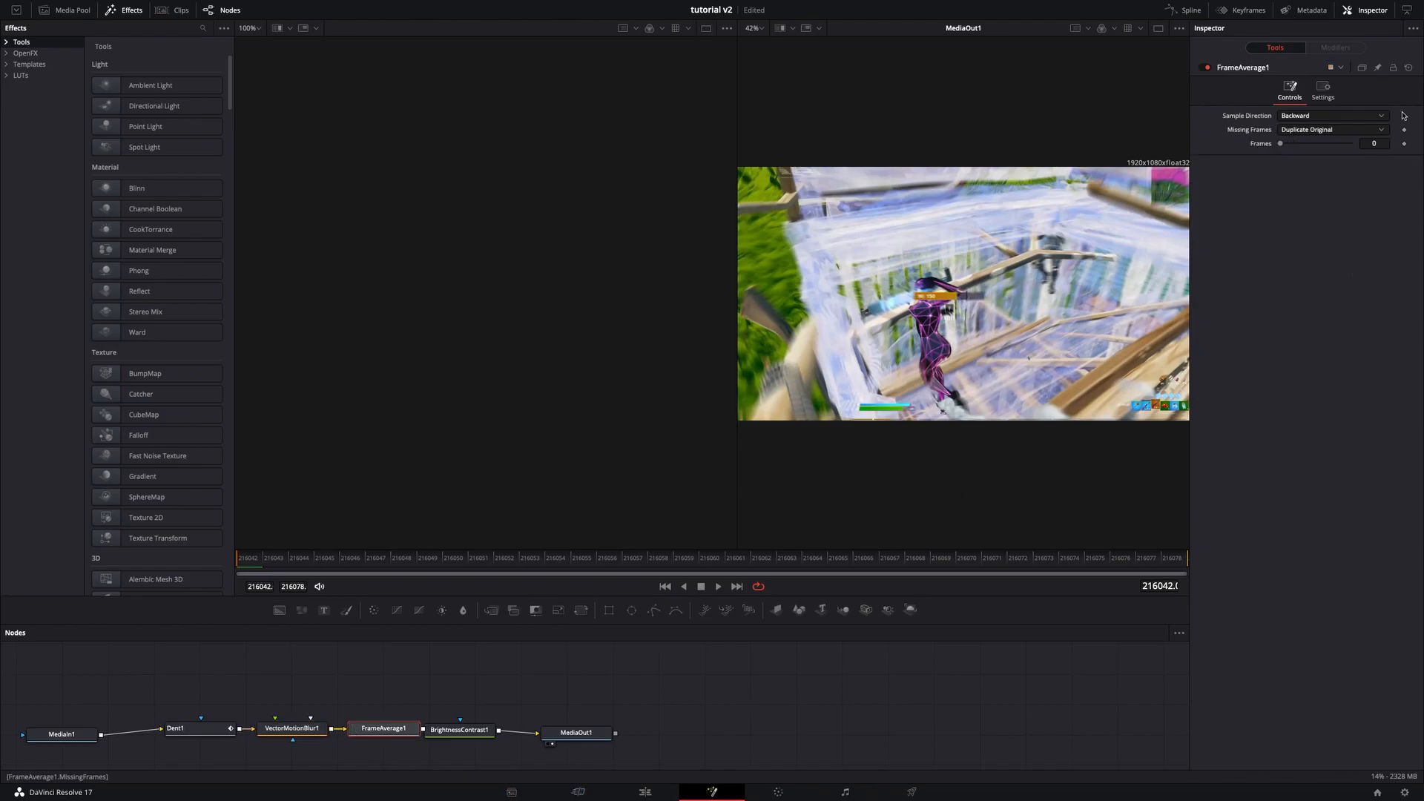
left_click(1376, 143)
mouse_move(470, 574)
left_mouse_down()
mouse_move(557, 571)
mouse_move(486, 569)
left_mouse_up()
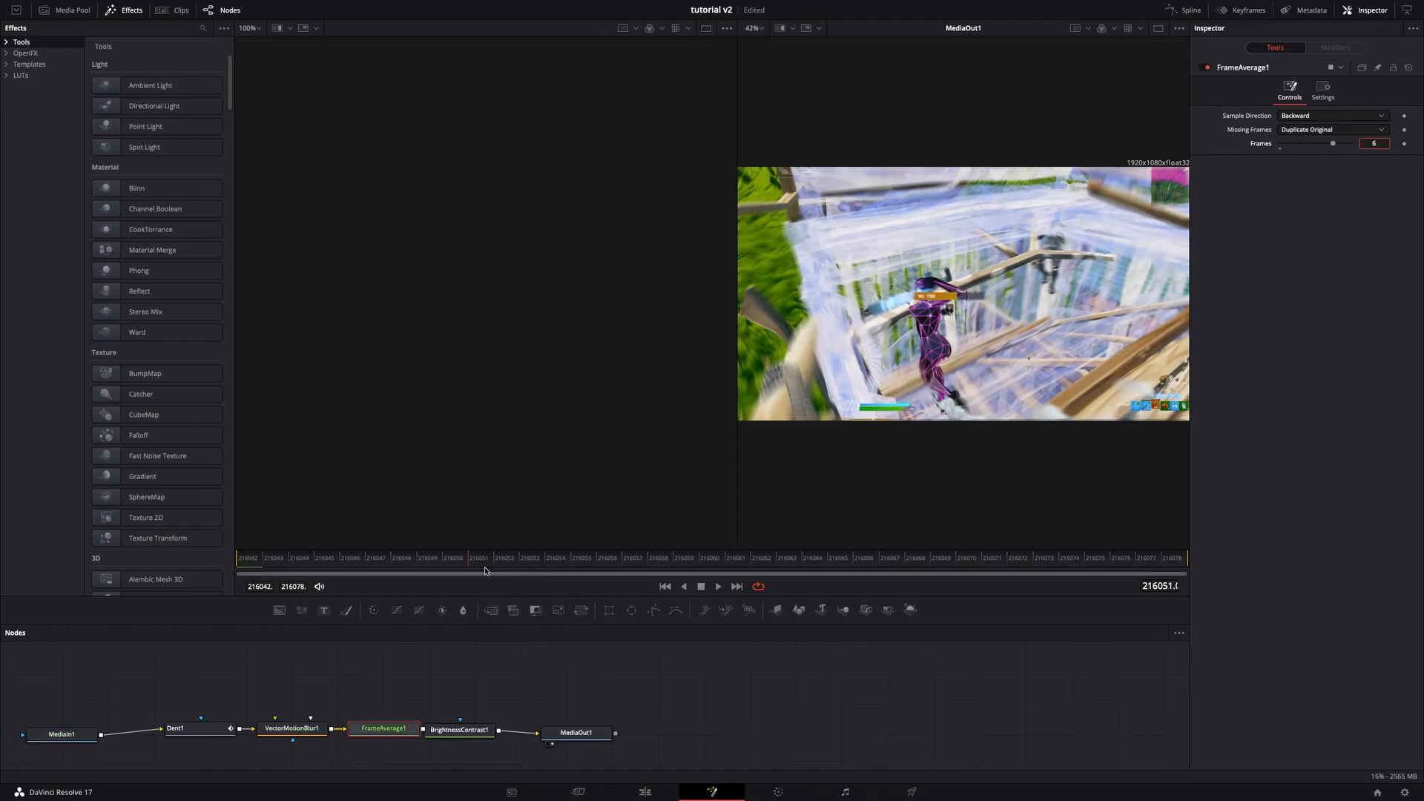
- Set the Frame Average node's frames to 7
left_click(306, 730)
left_click(1373, 171)
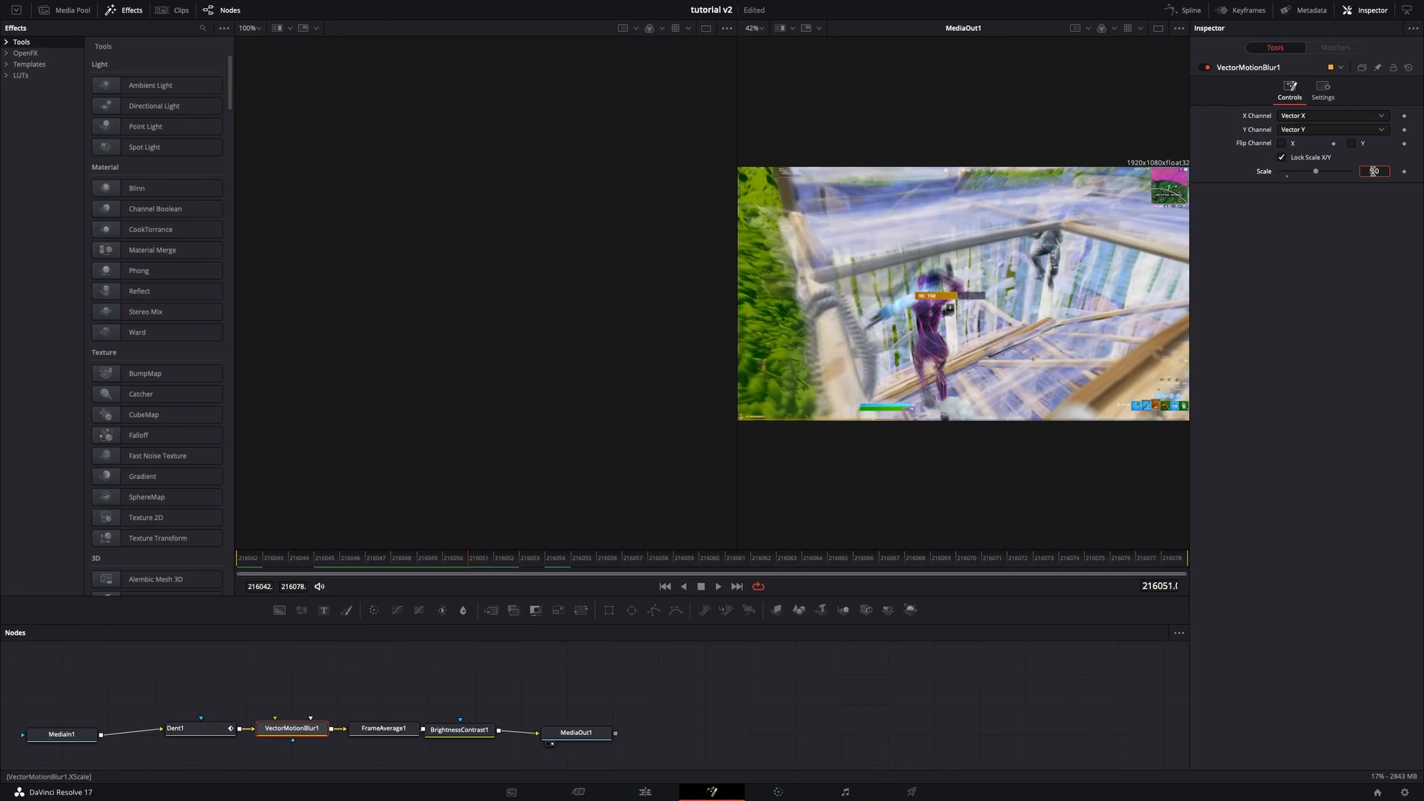
left_click(383, 729)
left_click(1377, 144)
type("7")
key("Return")
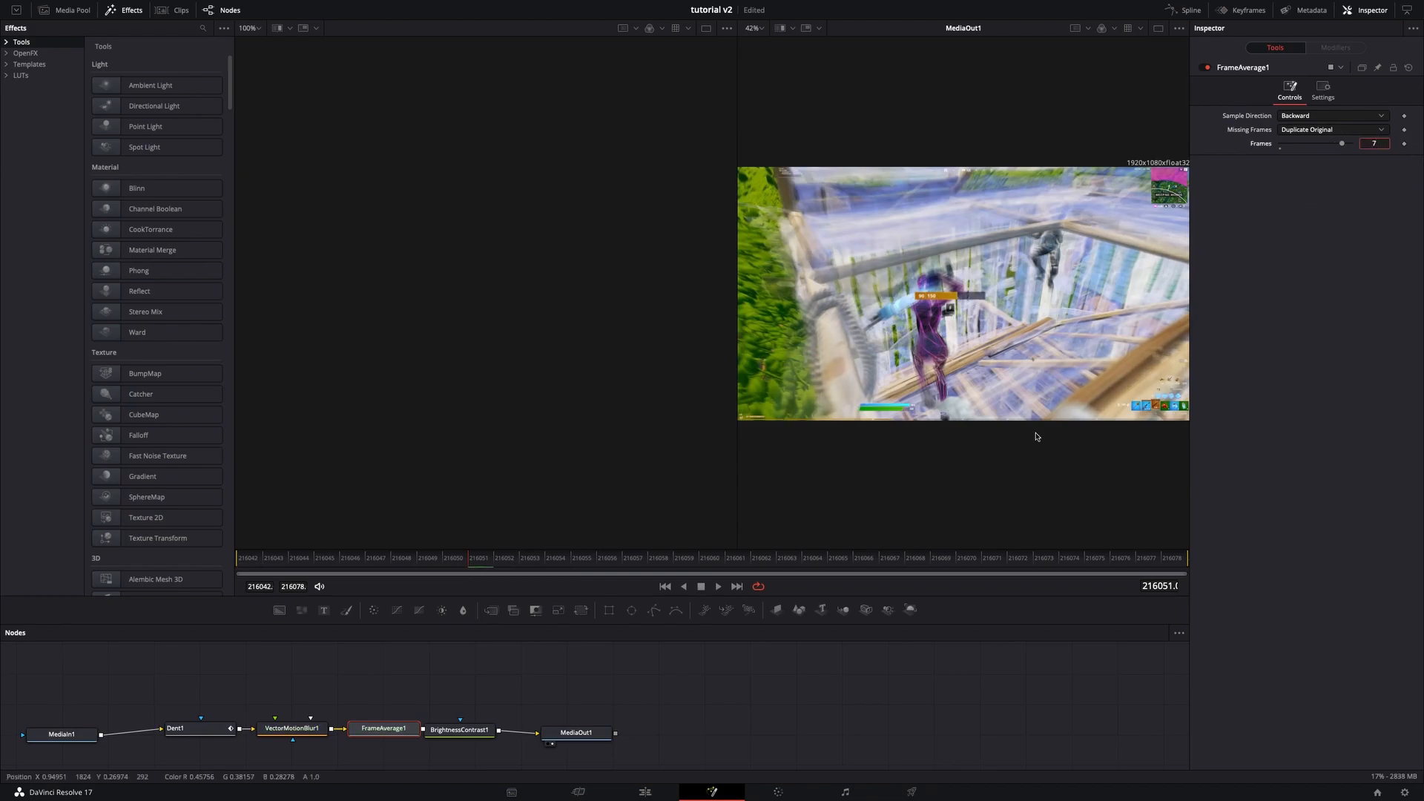
- Desaturate the image by setting the Brightness Contrast node's saturation to 0
left_click(445, 739)
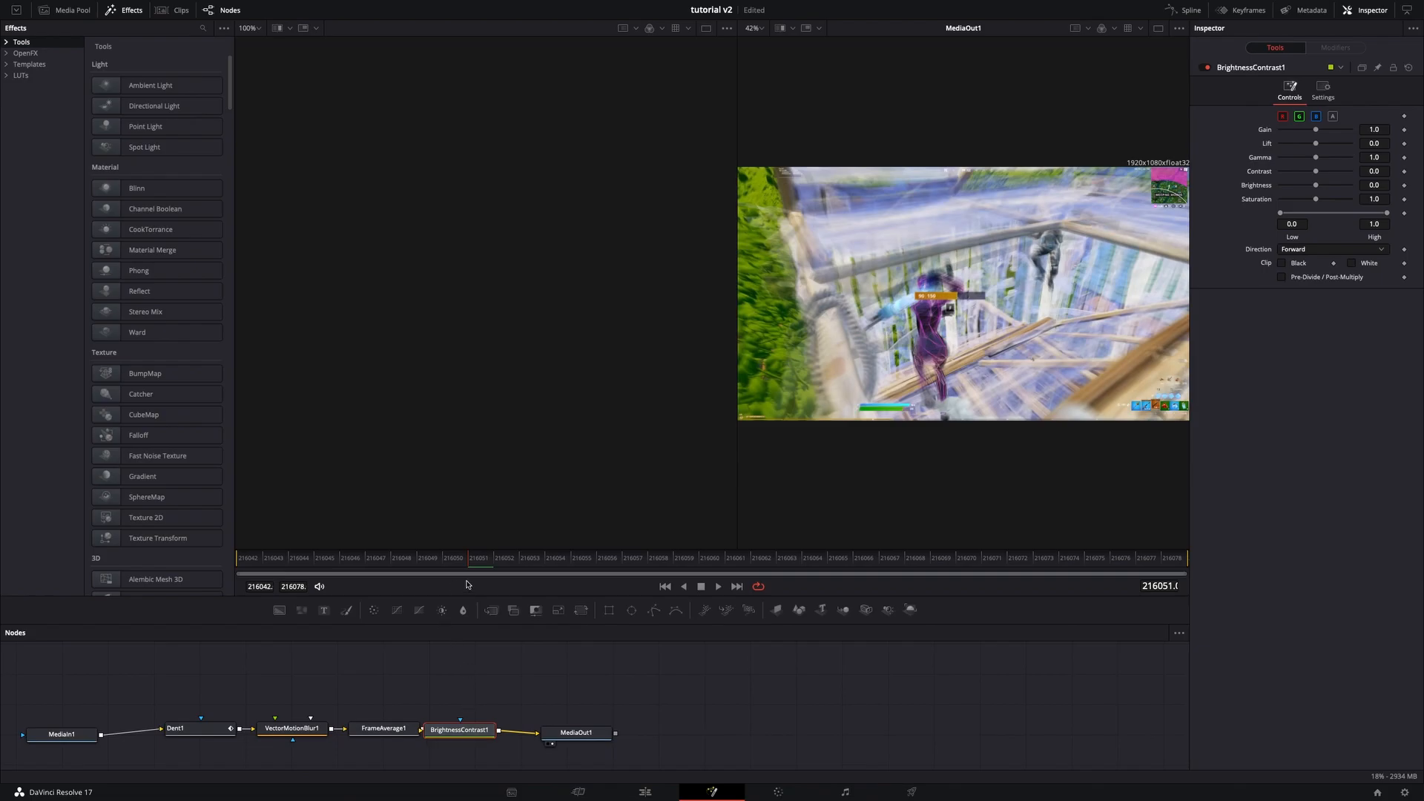
left_click_drag(1316, 198, 1261, 200)
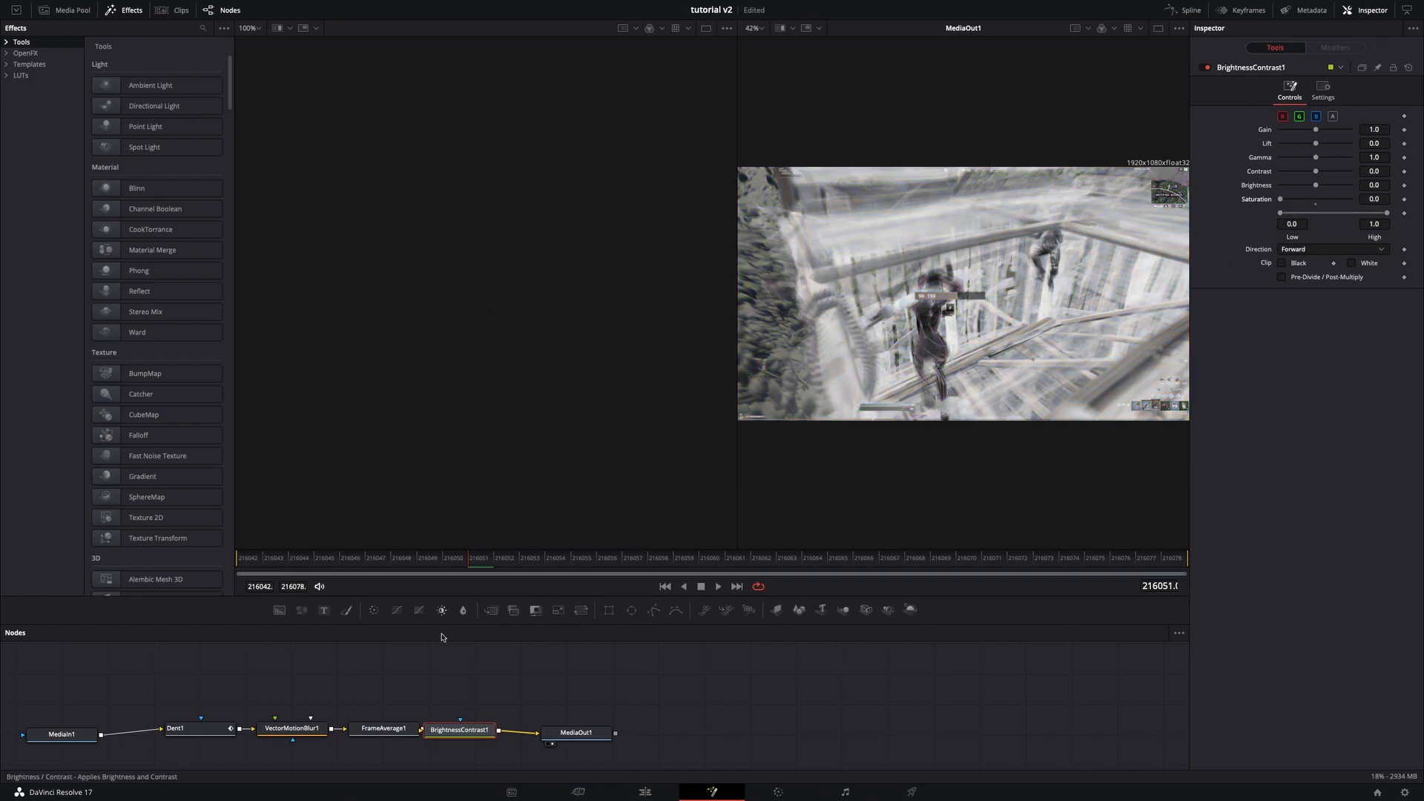
left_click_drag(468, 562, 127, 569)
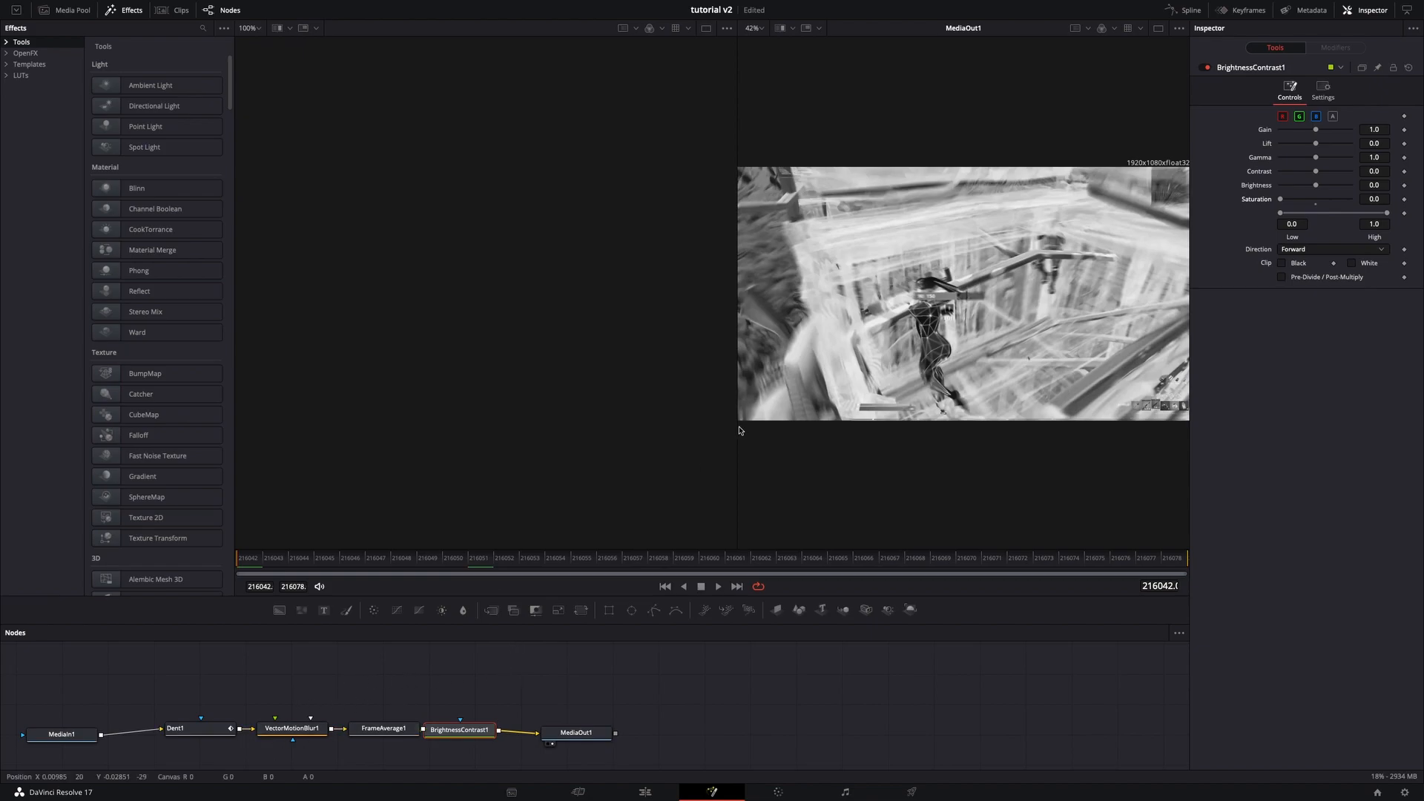
- Add a fade-in across the opening part of the adjustment clip on Video 2
left_click(197, 730)
left_click_drag(786, 563, 990, 564)
left_click(644, 792)
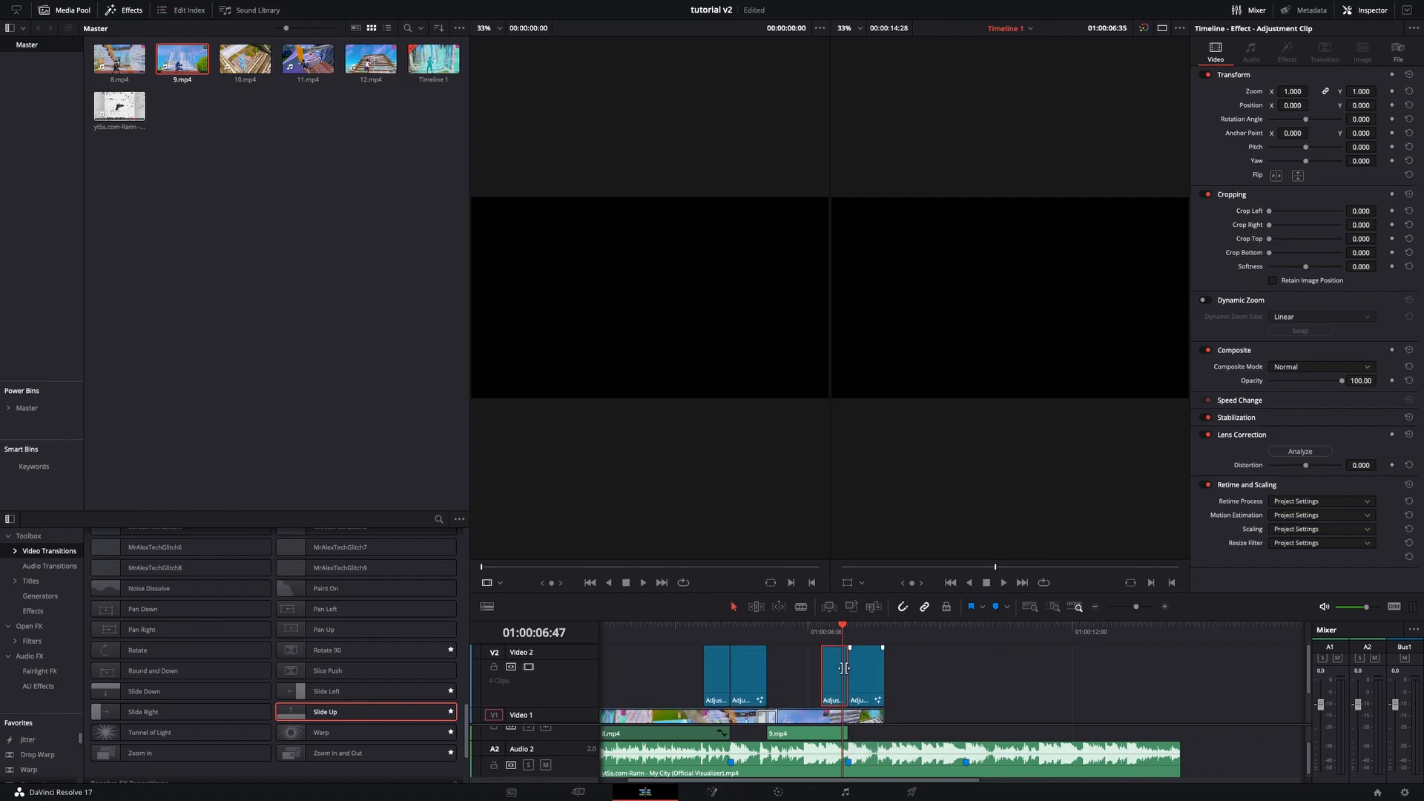
left_click(1164, 606)
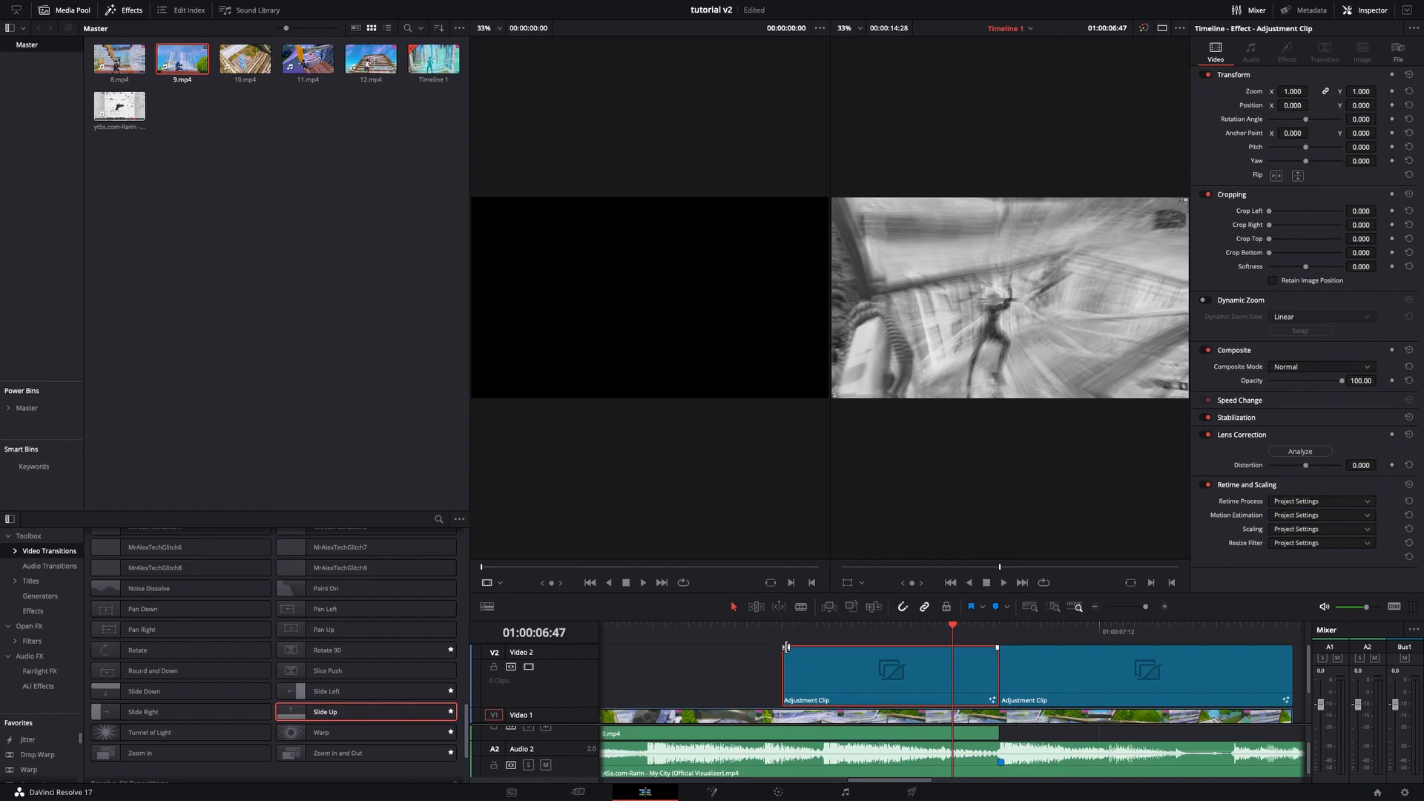
left_click_drag(784, 647, 840, 649)
left_click_drag(940, 644, 784, 654)
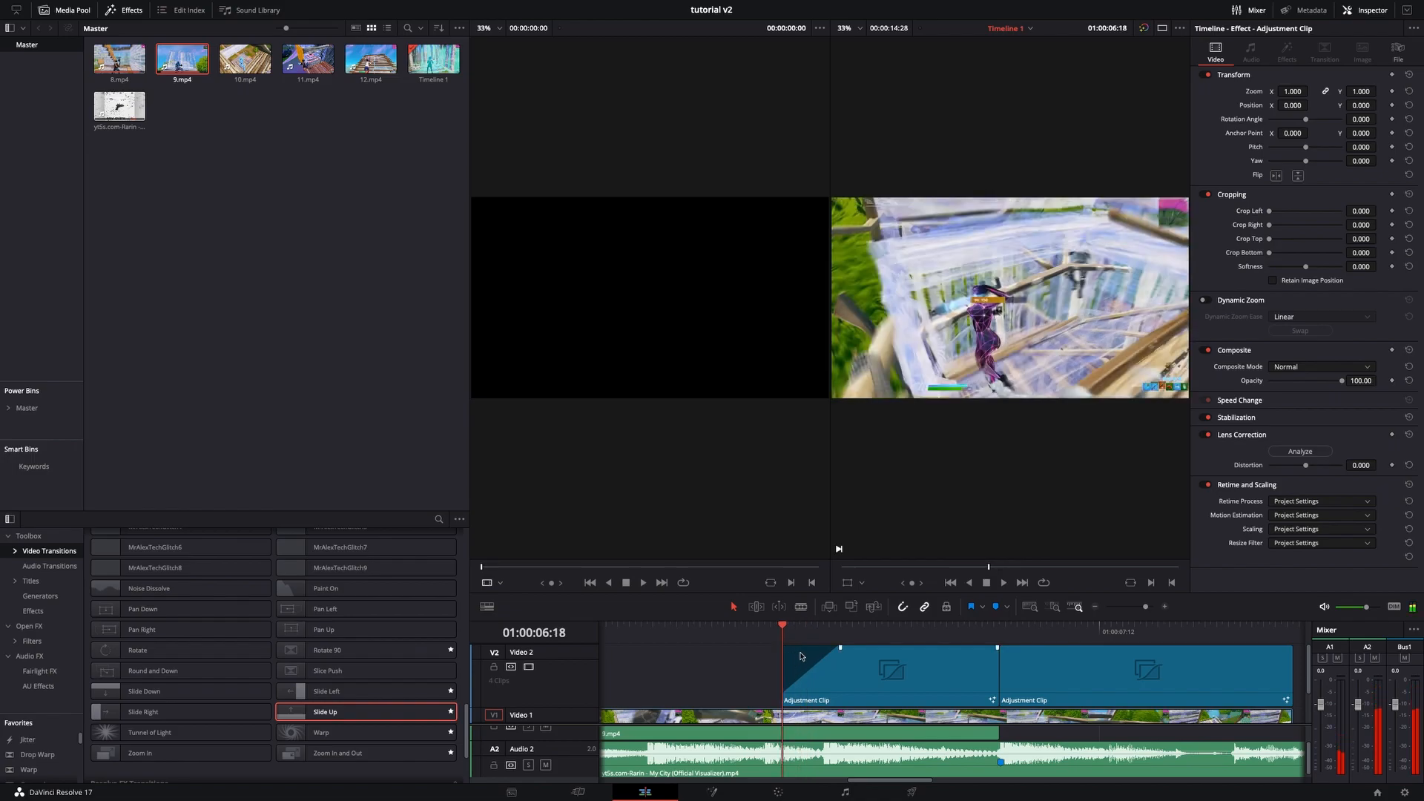
key("space")
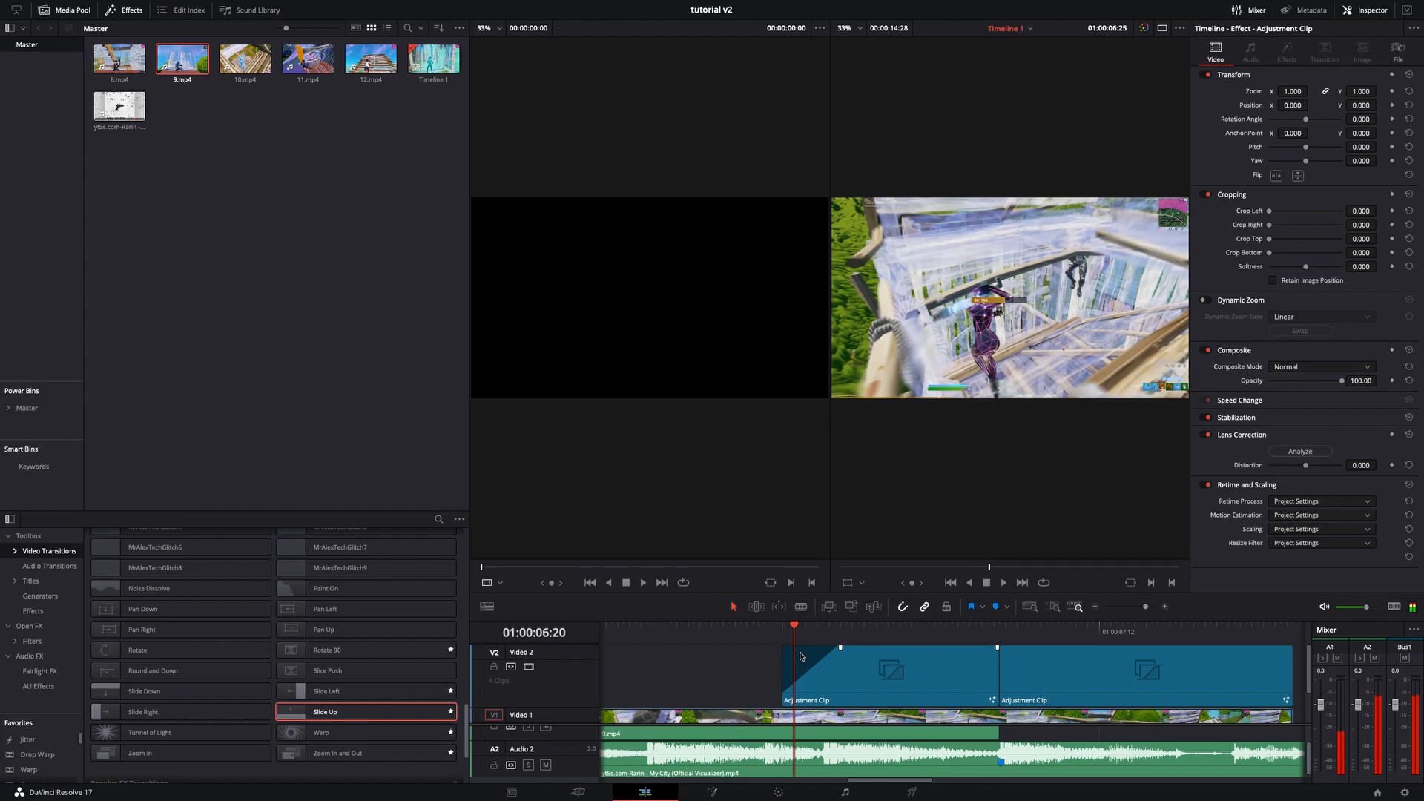
left_click_drag(798, 630, 971, 659)
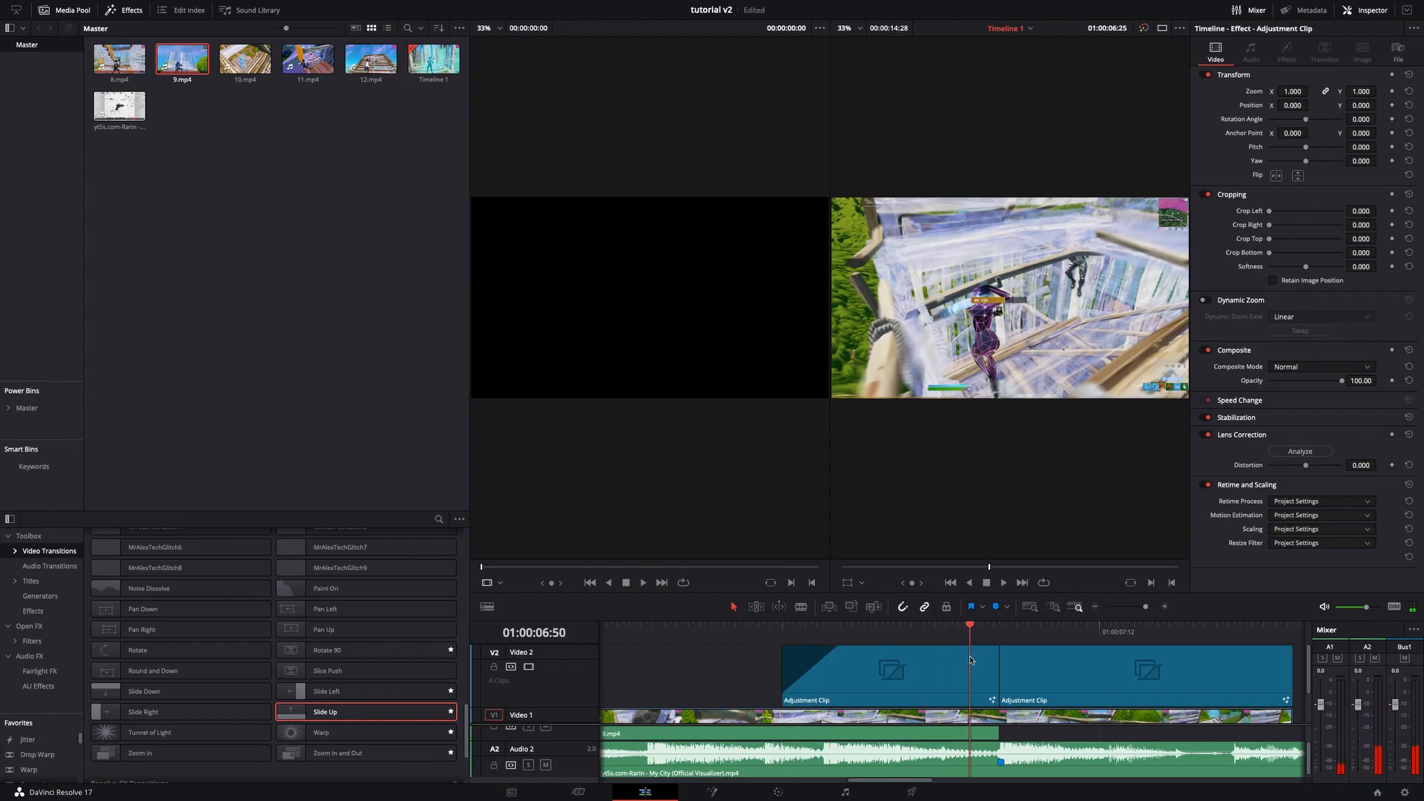
key("space")
- Select the next adjustment clip and add a Transform node after the Brightness Contrast node in Fusion
left_click_drag(1145, 607, 1142, 608)
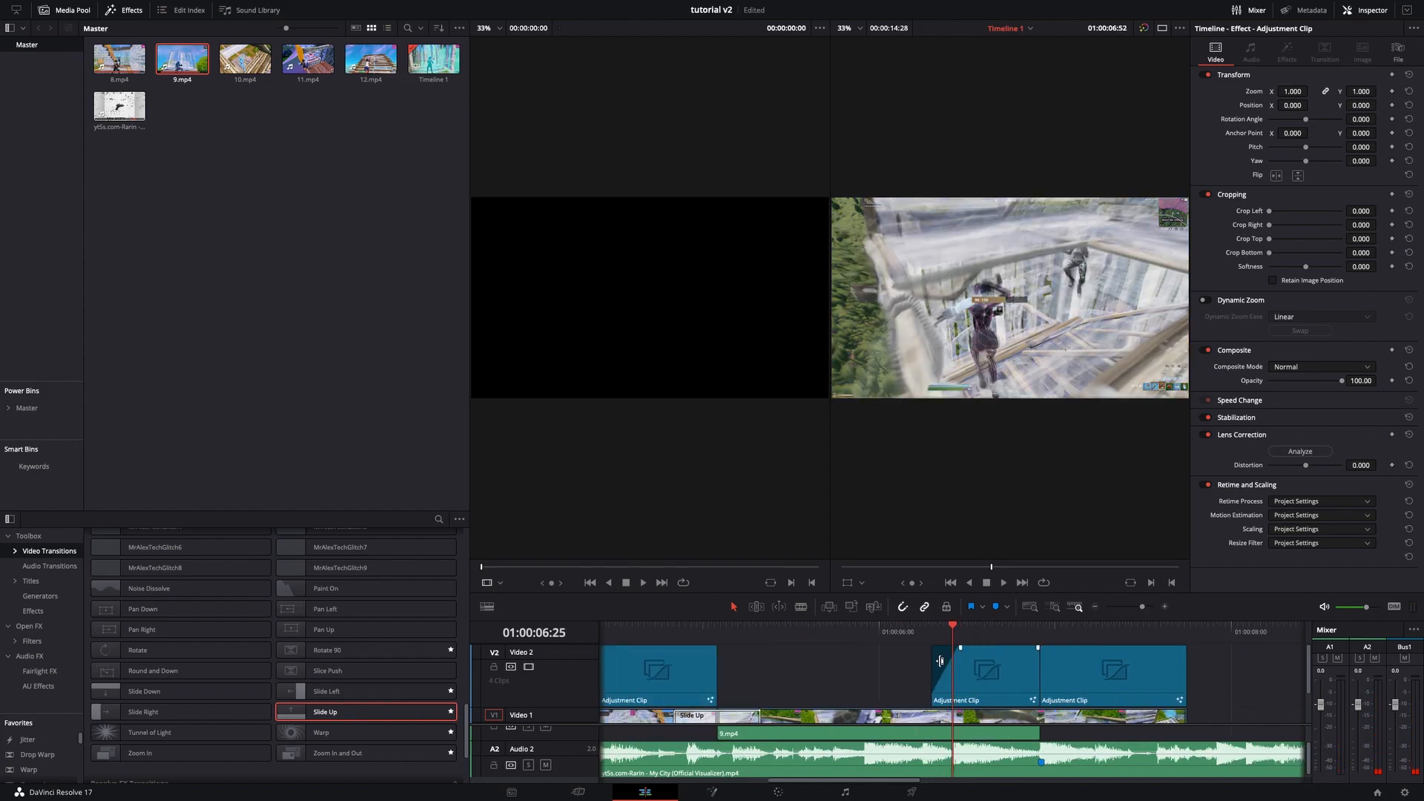
left_click(981, 683)
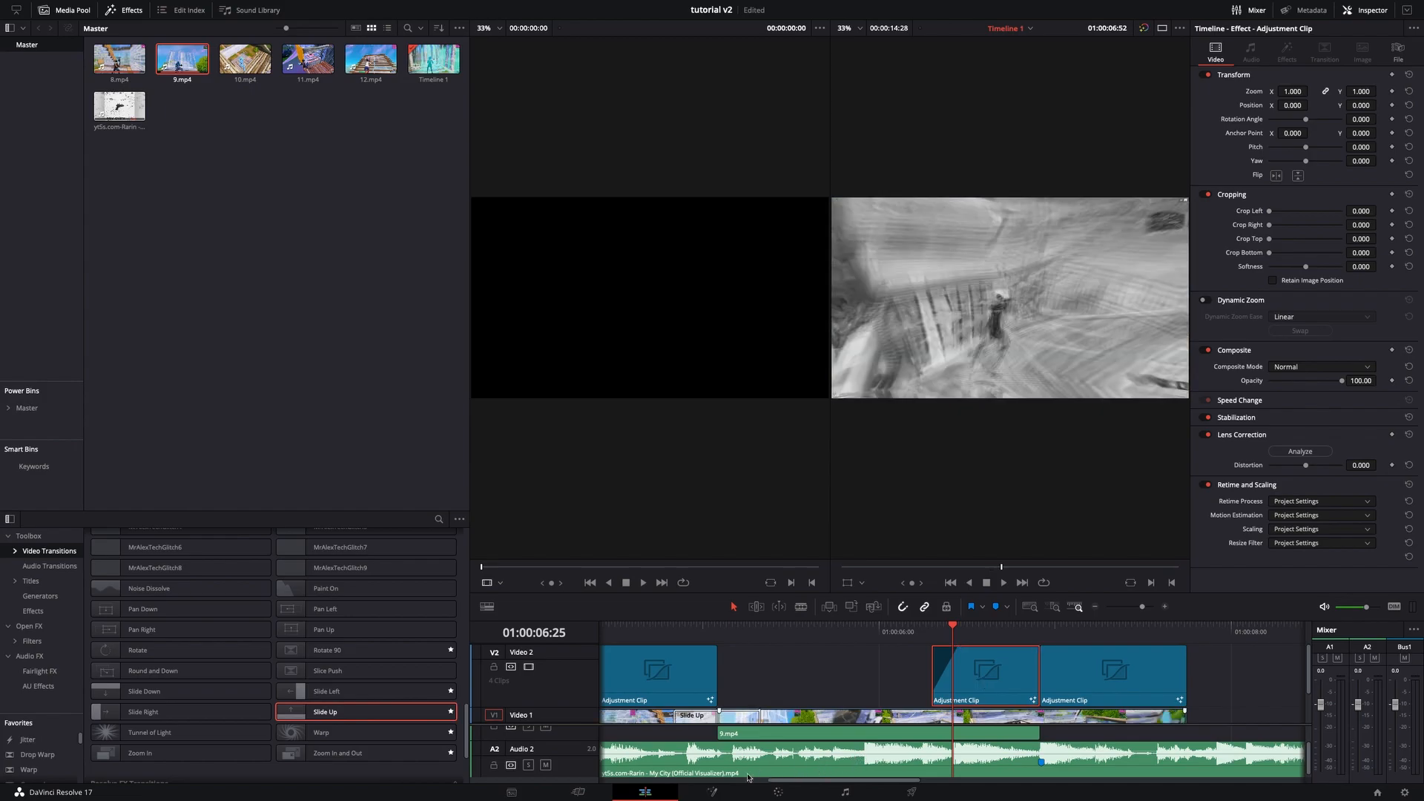
left_click(712, 792)
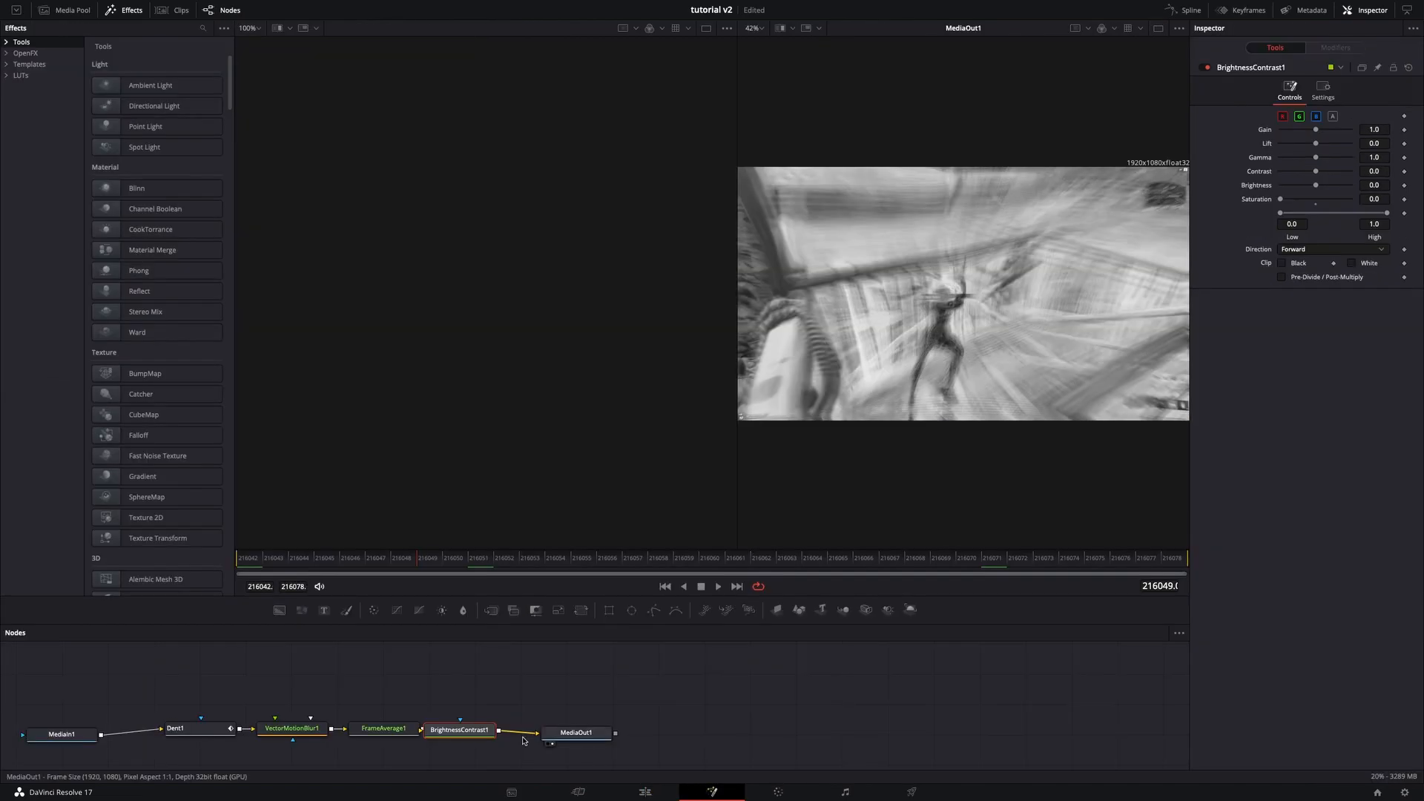
key("shift+space")
type("tra")
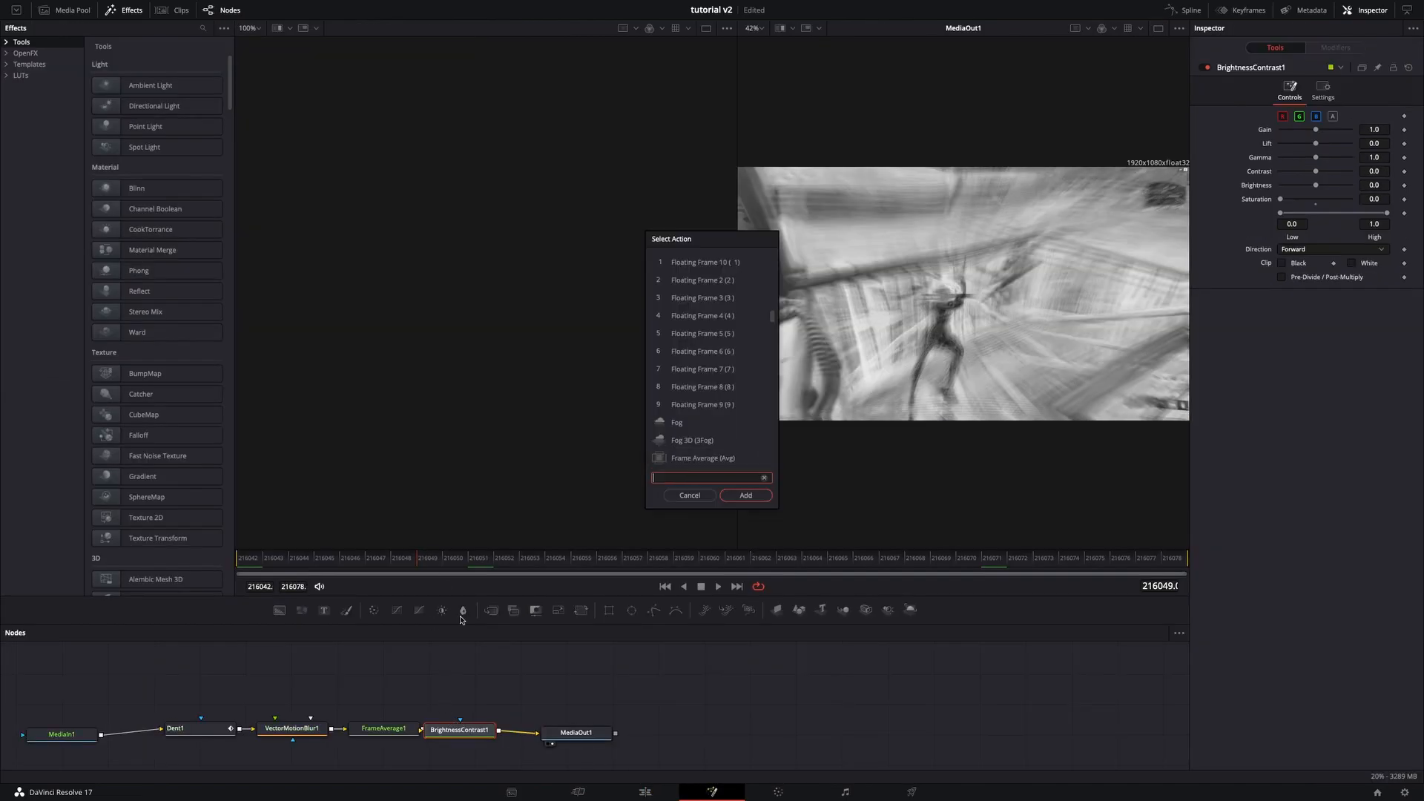
type("nsform")
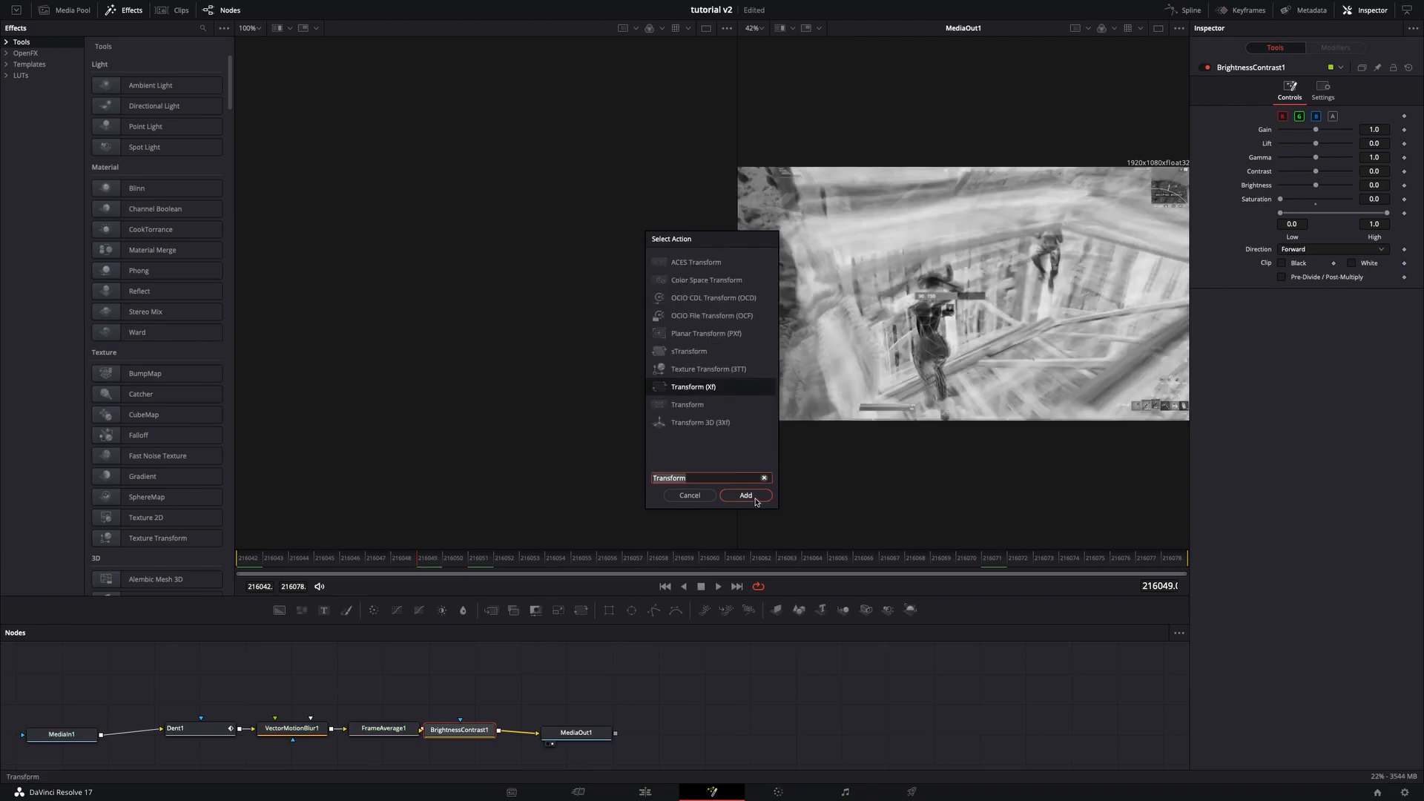
left_click(750, 496)
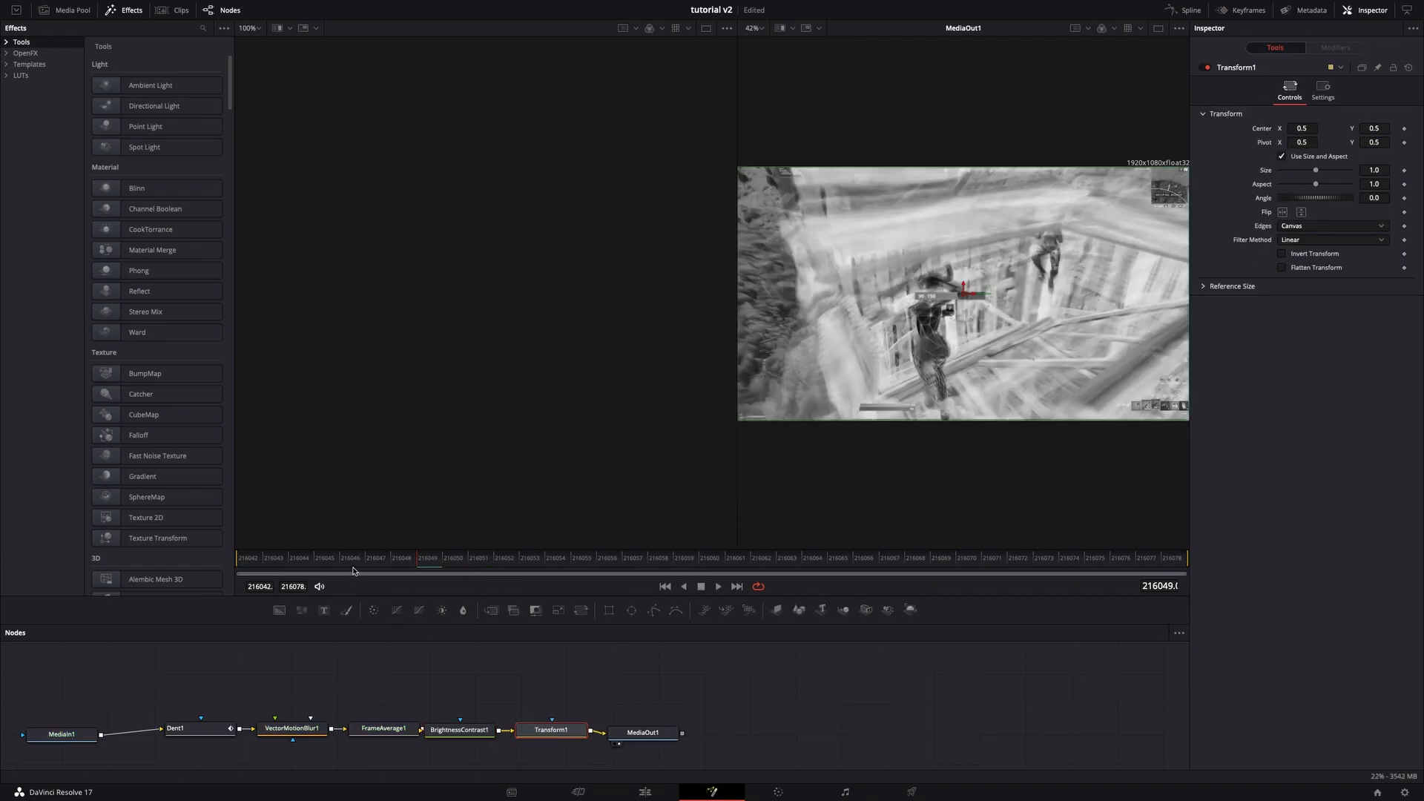
- Keyframe the Transform node's size at the first frame and set it to 1.075
left_click(256, 556)
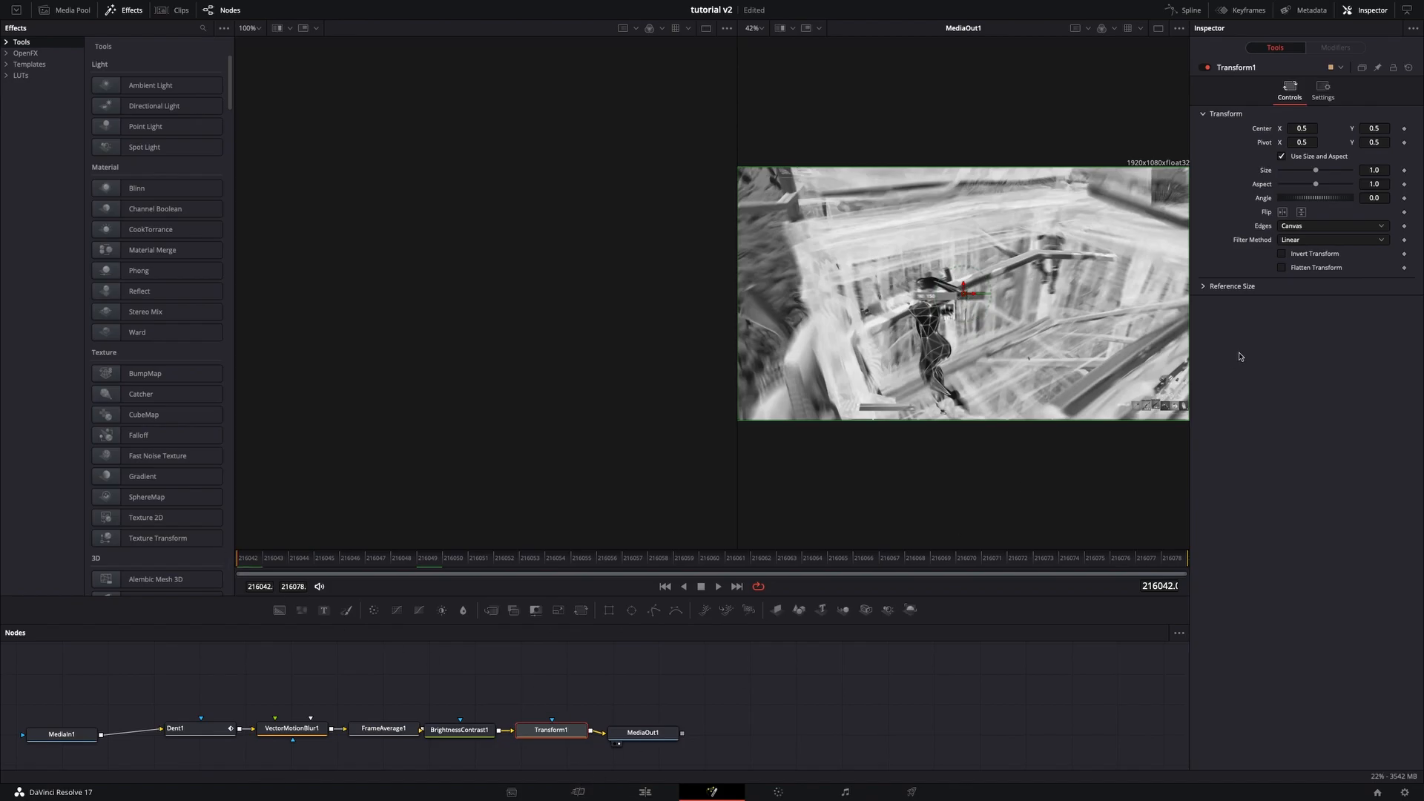
left_click(1403, 171)
key("space")
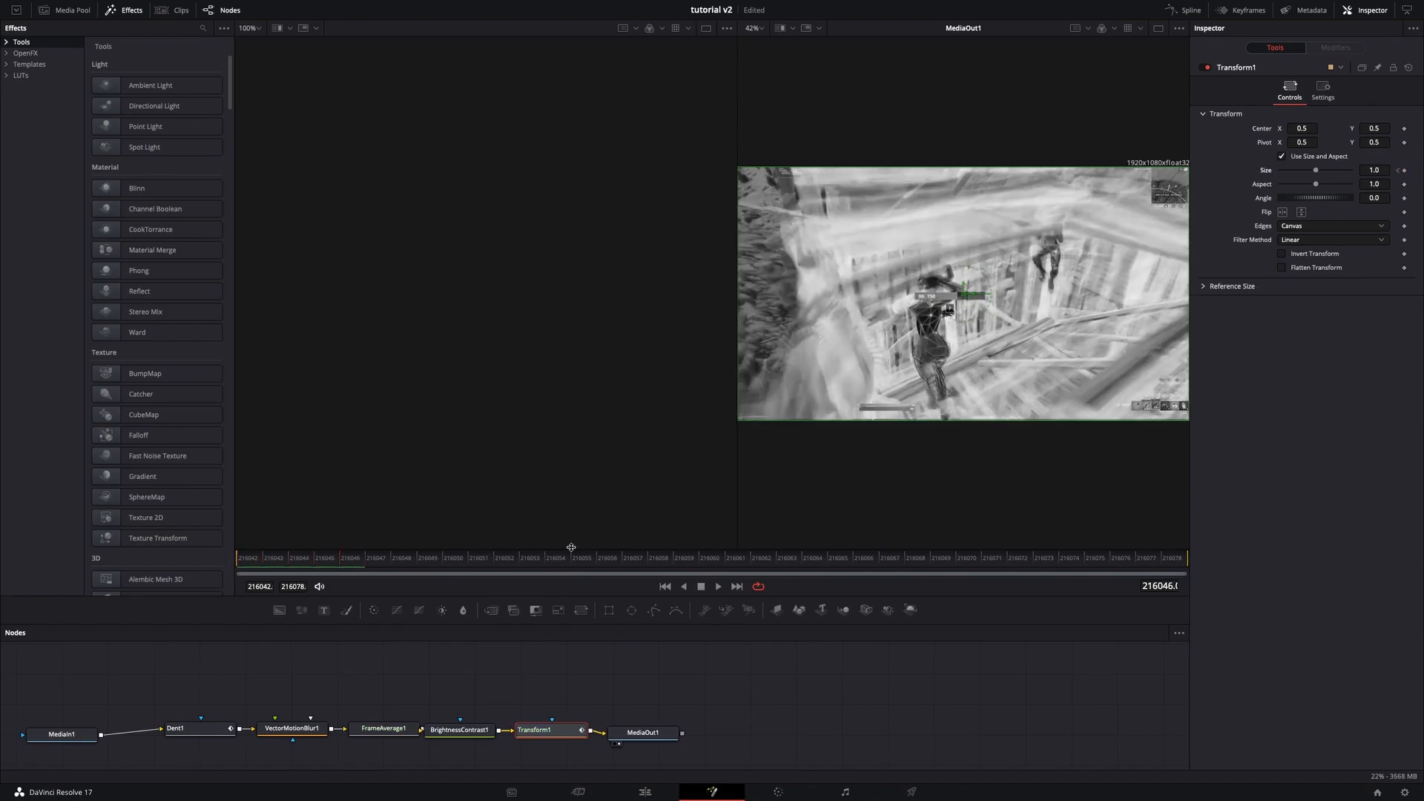
left_click_drag(321, 562, 138, 536)
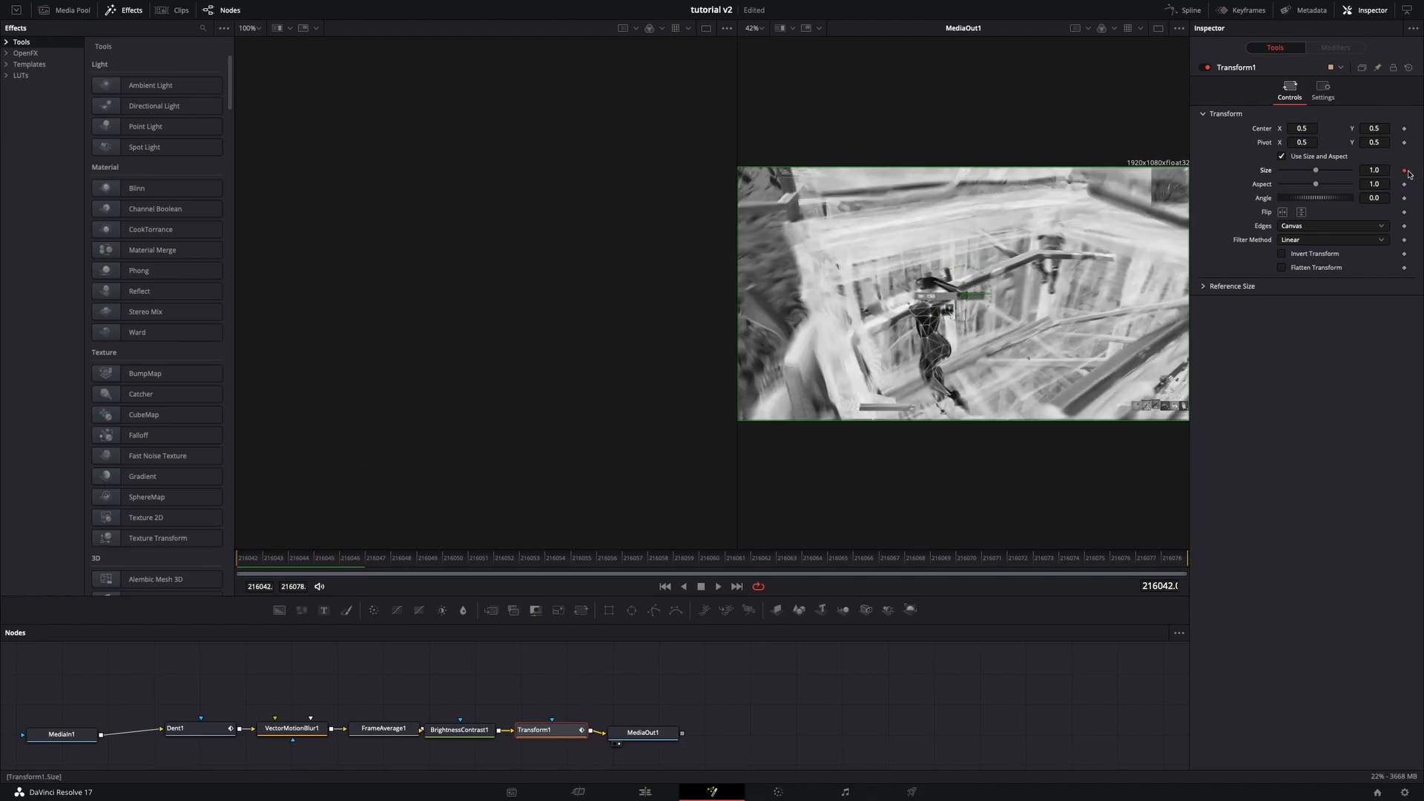
left_click(1377, 171)
key("Tab")
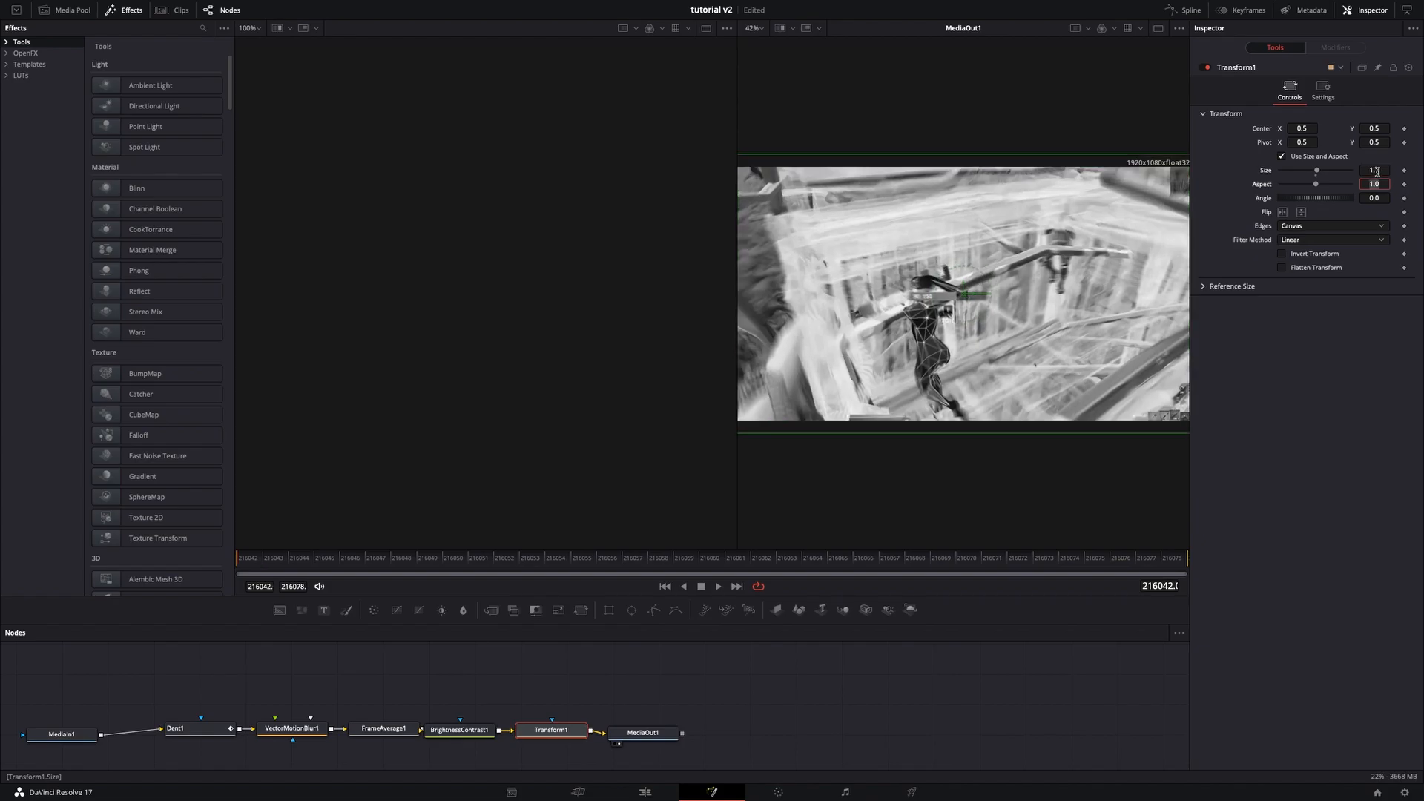
left_click(1373, 170)
key("BackSpace")
type("1.075")
key("Tab")
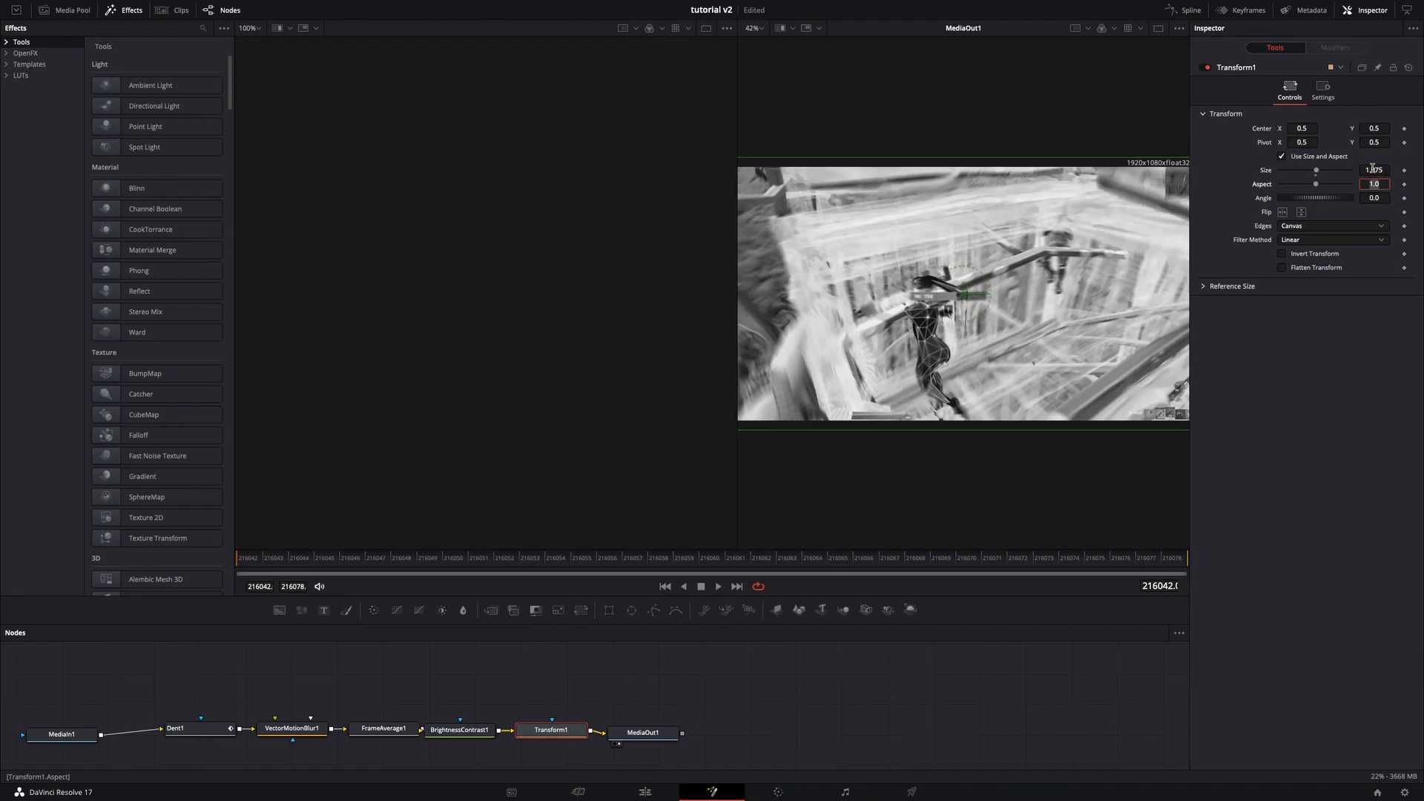
- Return to the edit timeline and scrub through the adjustment clips to review the effect
left_click(645, 791)
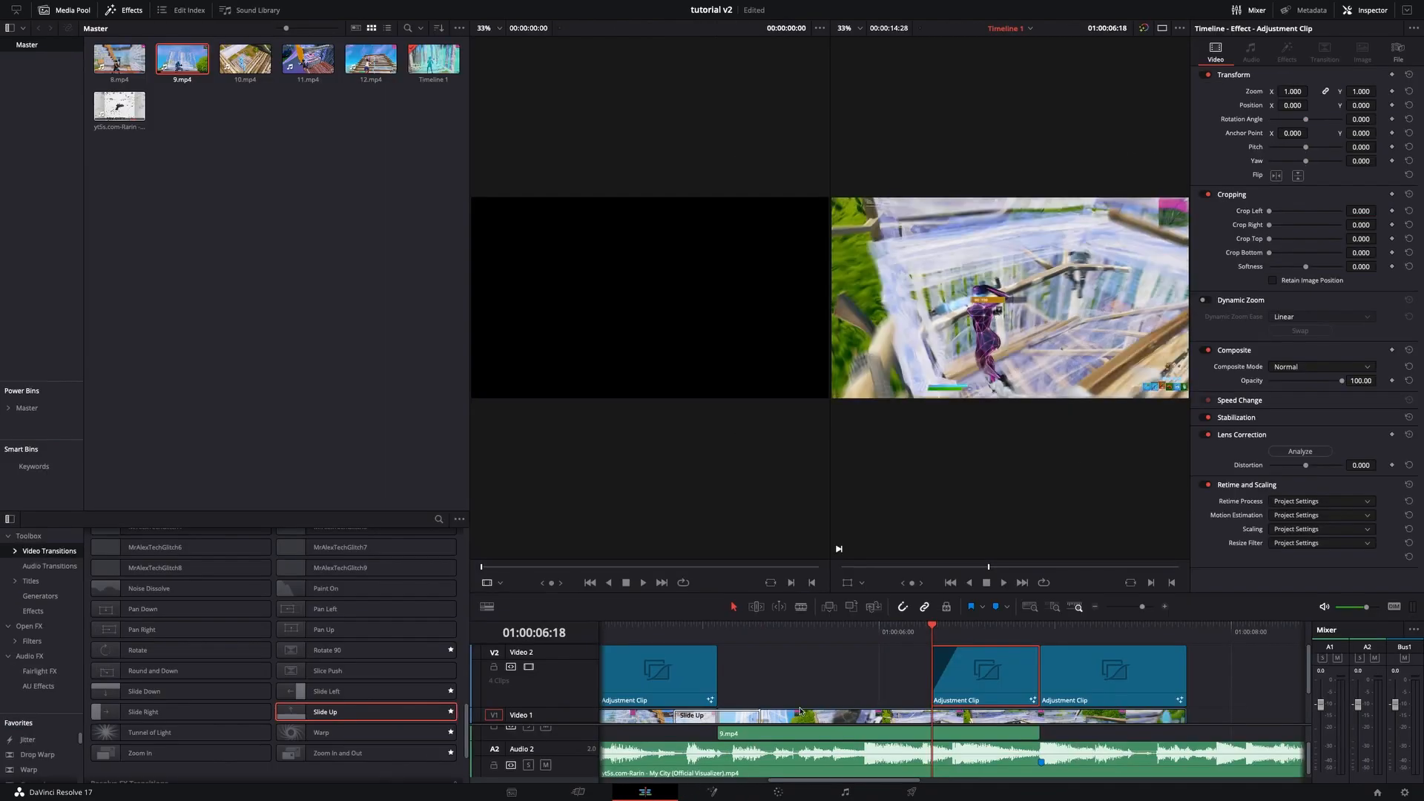
left_click_drag(923, 638, 1103, 642)
scroll(1066, 647, "down", 5)
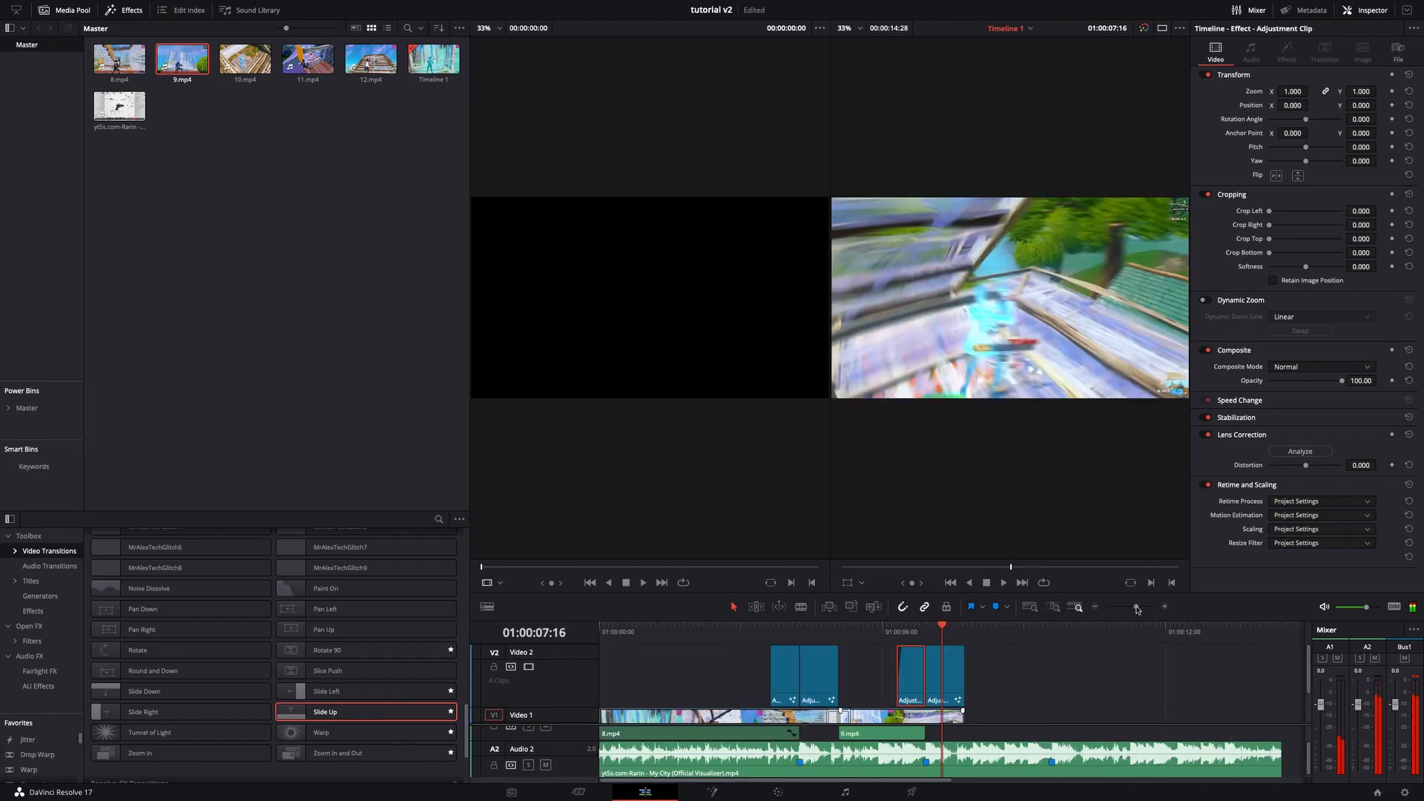
scroll(1019, 688, "down", 3)
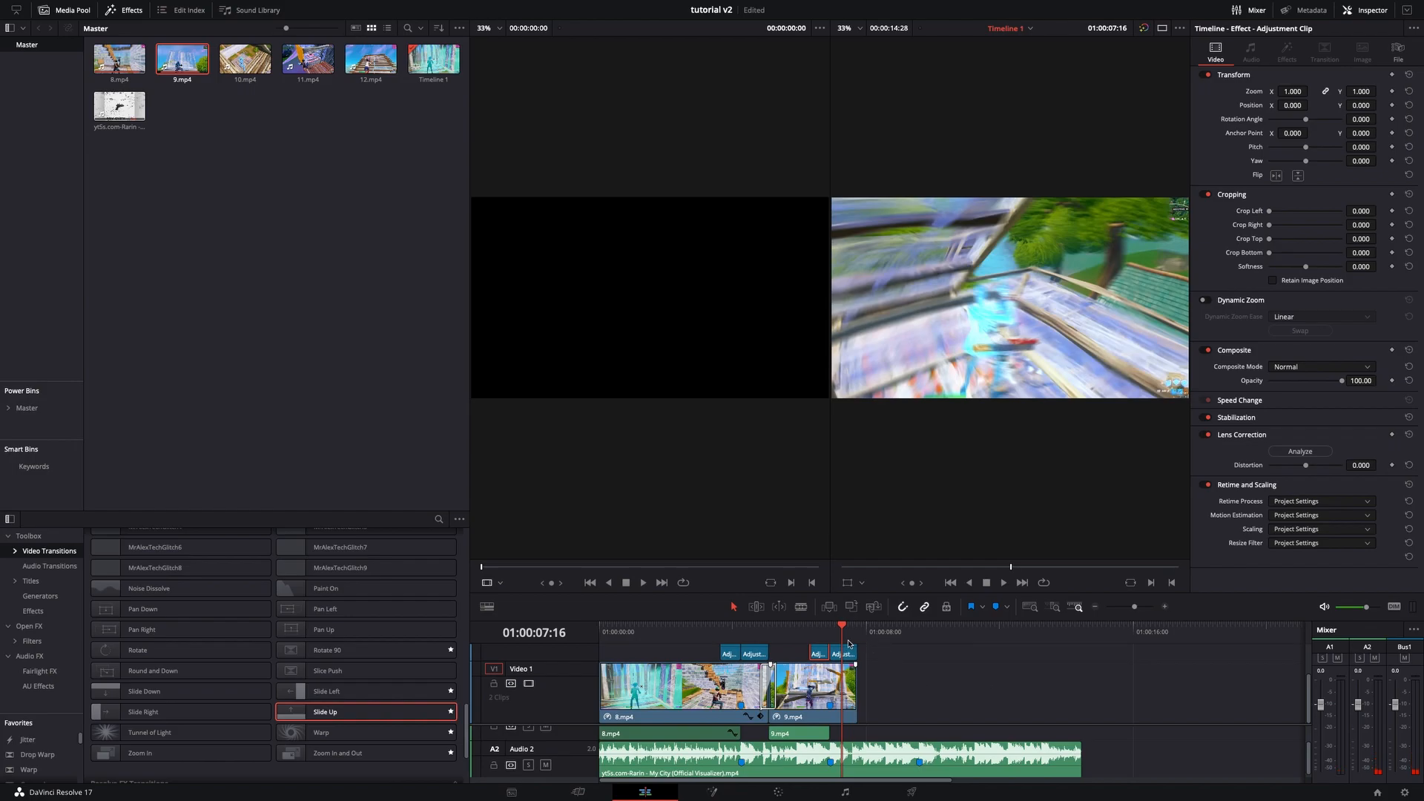
mouse_move(844, 631)
left_mouse_down()
mouse_move(761, 638)
mouse_move(890, 629)
mouse_move(858, 632)
left_mouse_up()
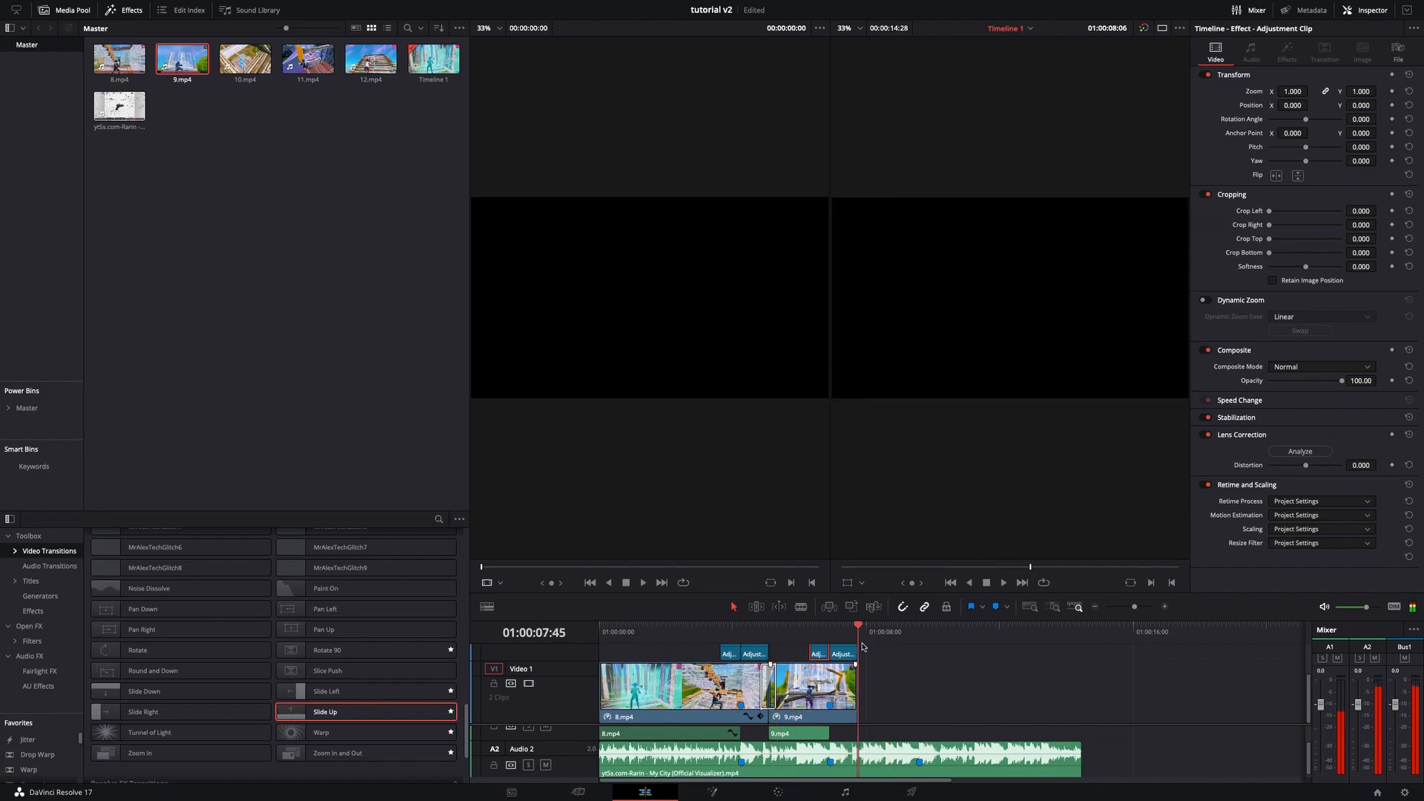